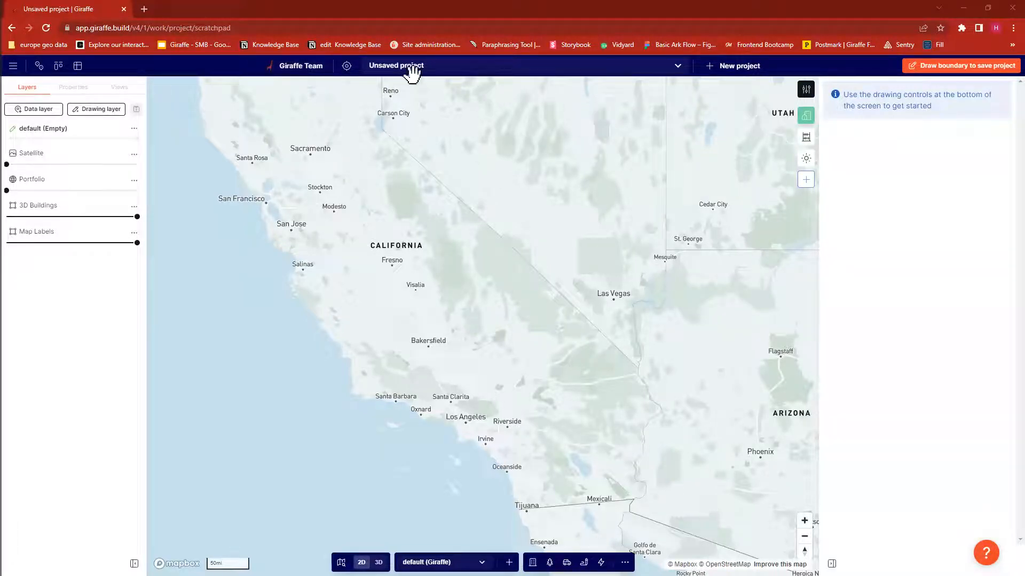
Step: Look through the list of existing projects and close it without opening any of them
left_click(677, 67)
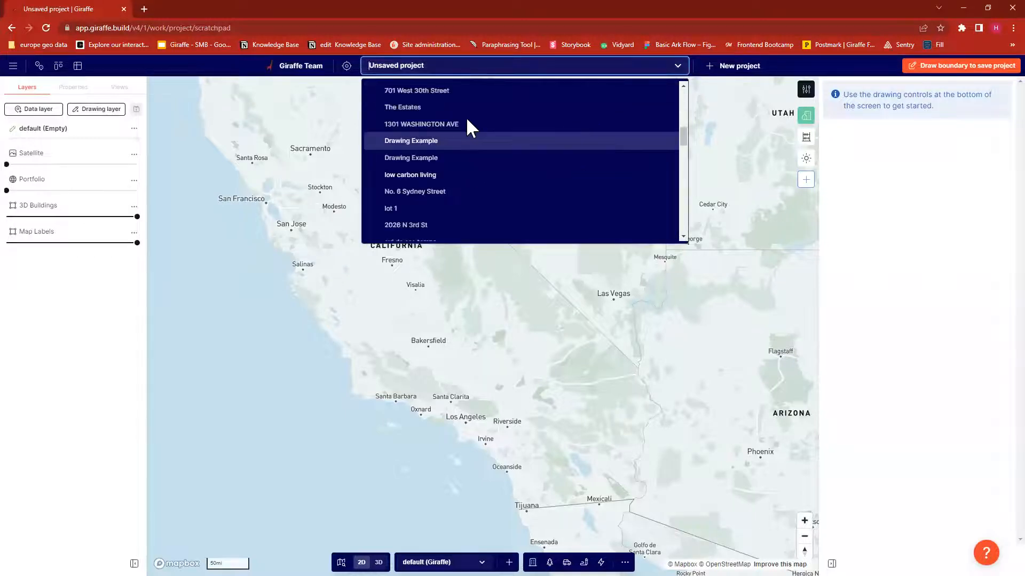
scroll(448, 130, "down", 2)
scroll(449, 136, "down", 6)
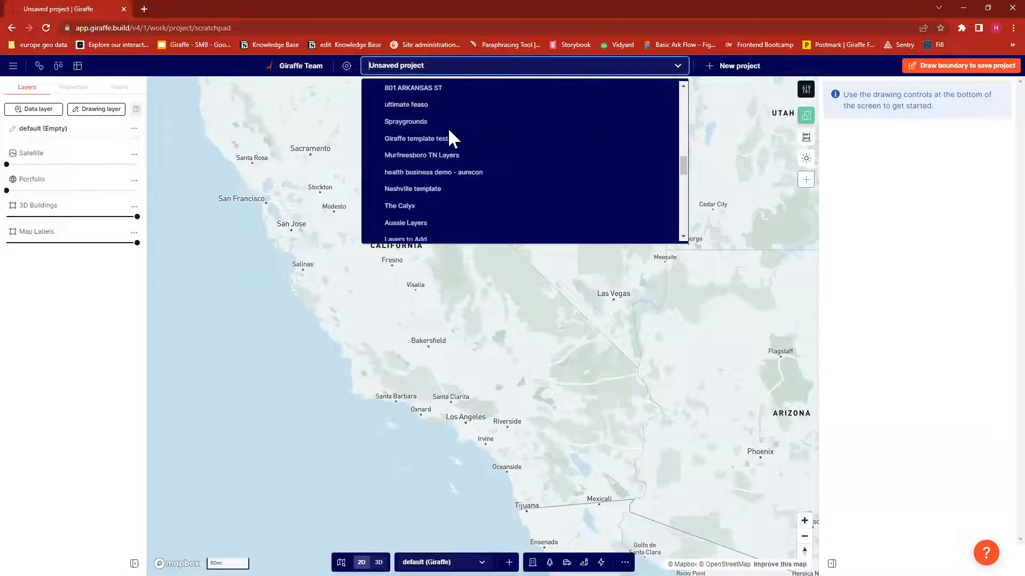
scroll(448, 128, "up", 3)
scroll(449, 122, "down", 8)
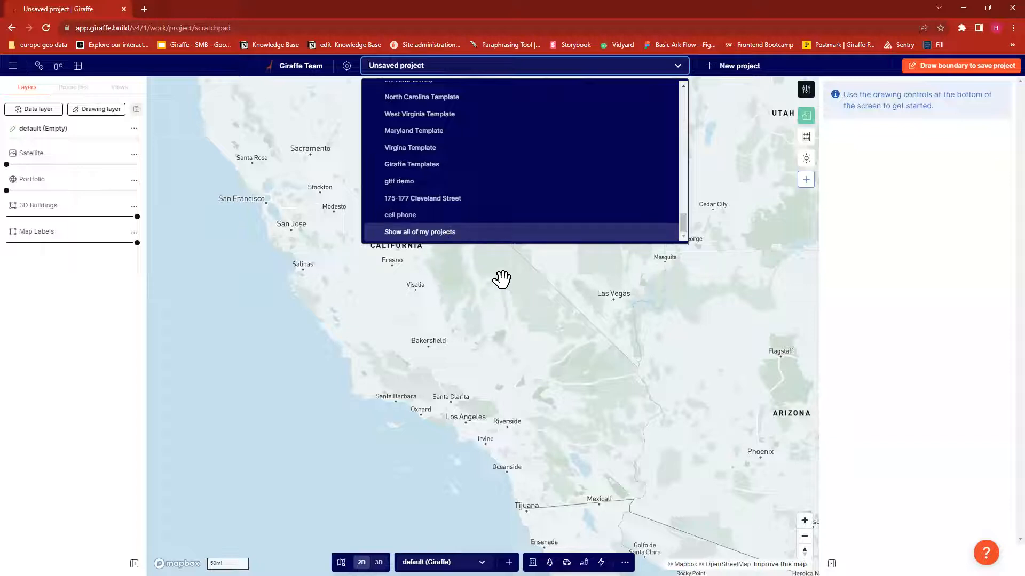
left_click(466, 283)
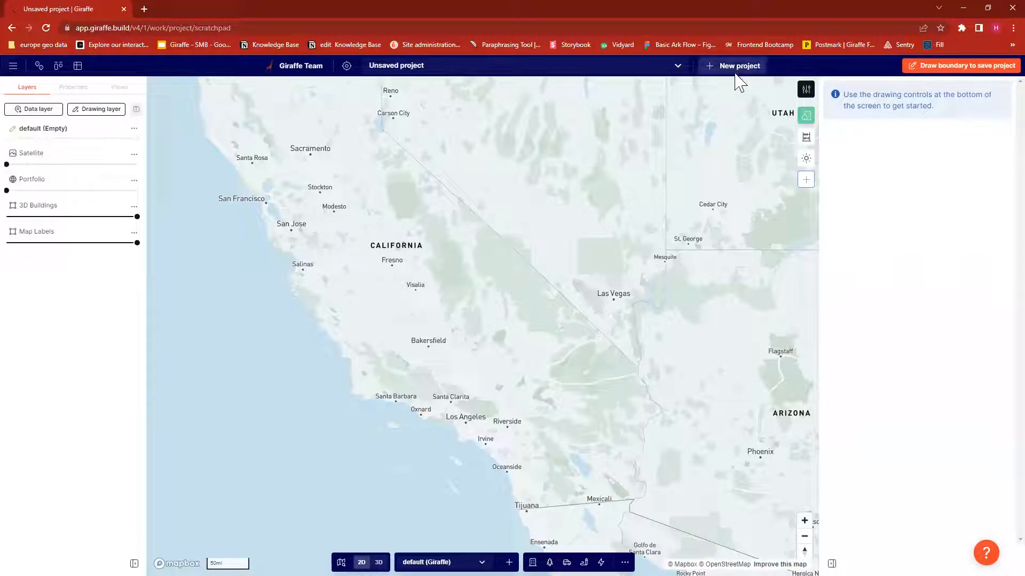
left_click_drag(557, 222, 569, 259)
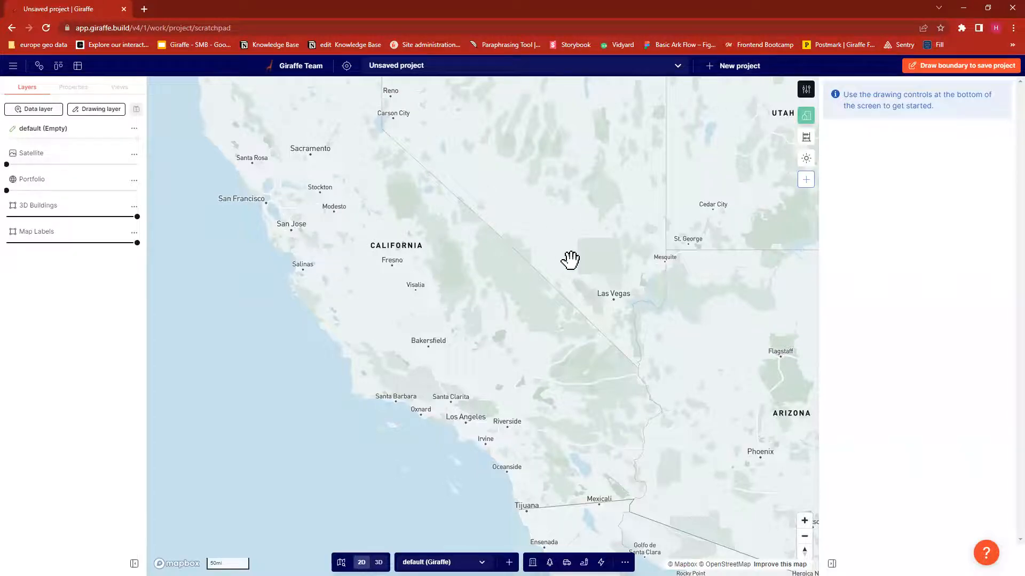
scroll(574, 256, "down", 3)
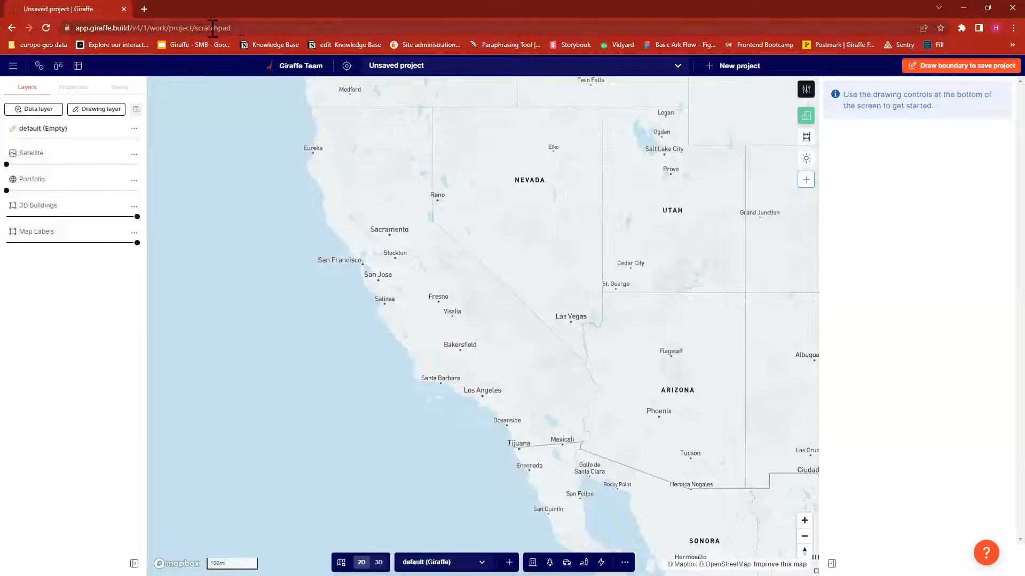
left_click_drag(231, 28, 197, 29)
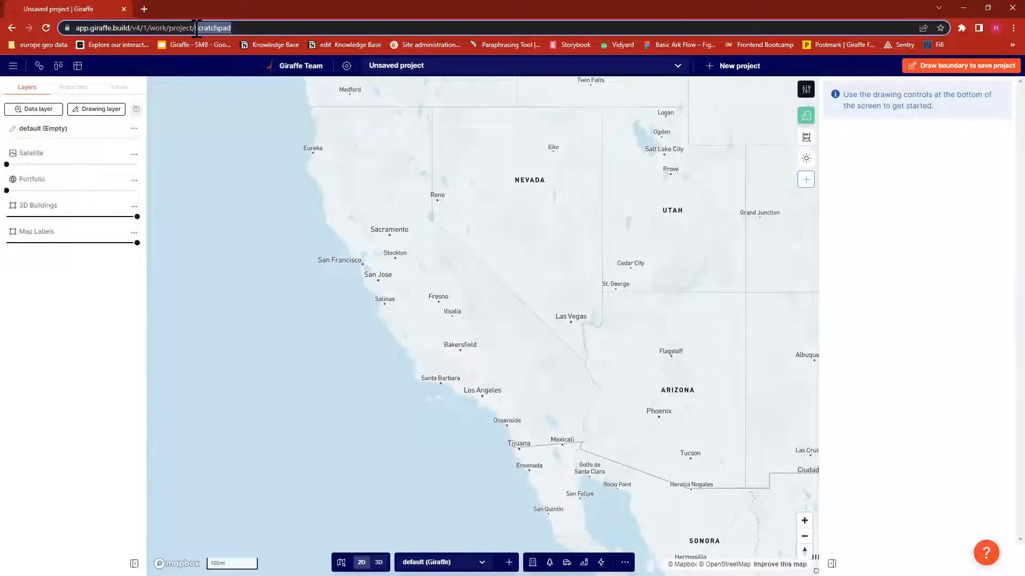
left_click(437, 157)
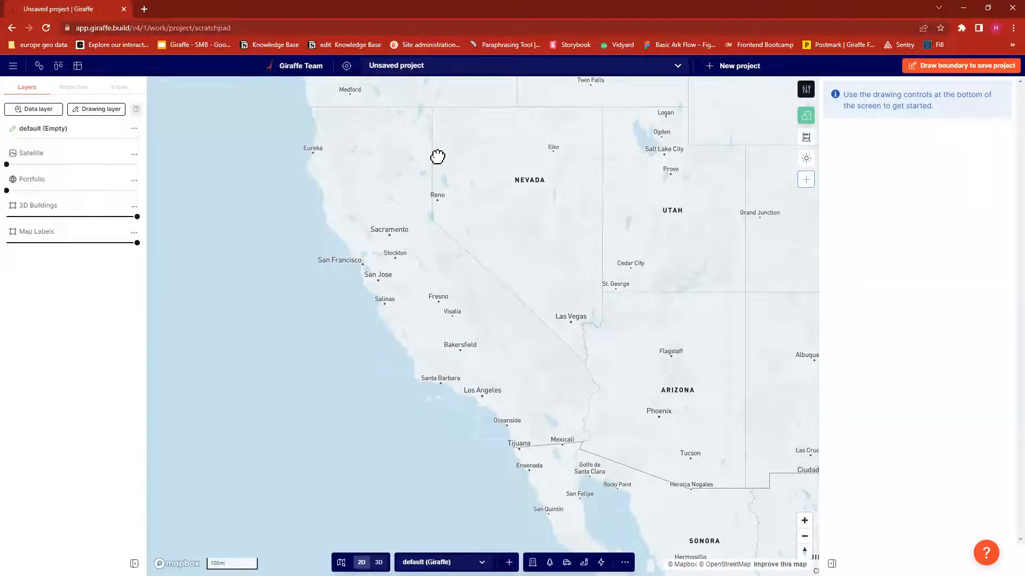
left_click_drag(460, 213, 481, 230)
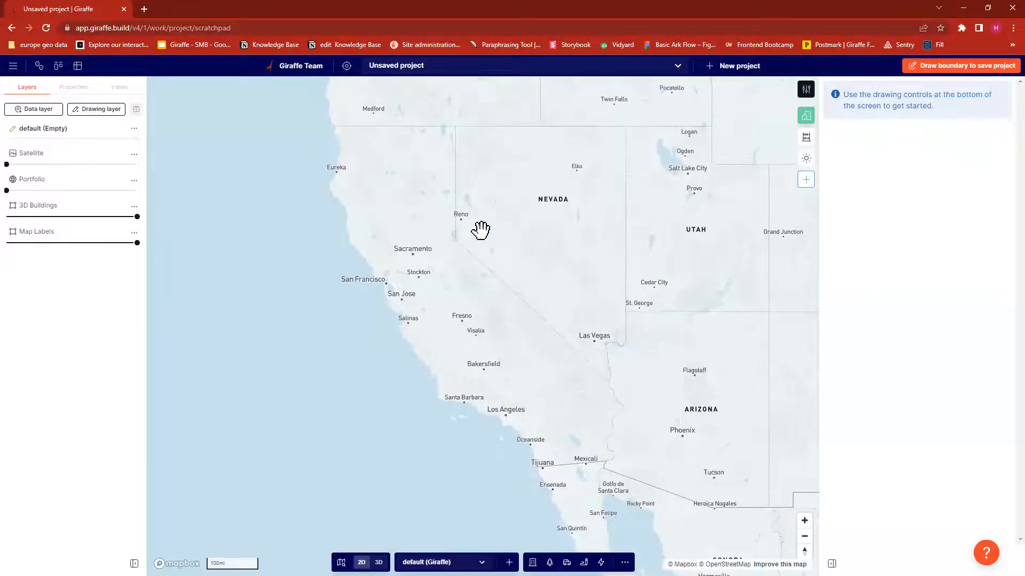
scroll(480, 229, "up", 1)
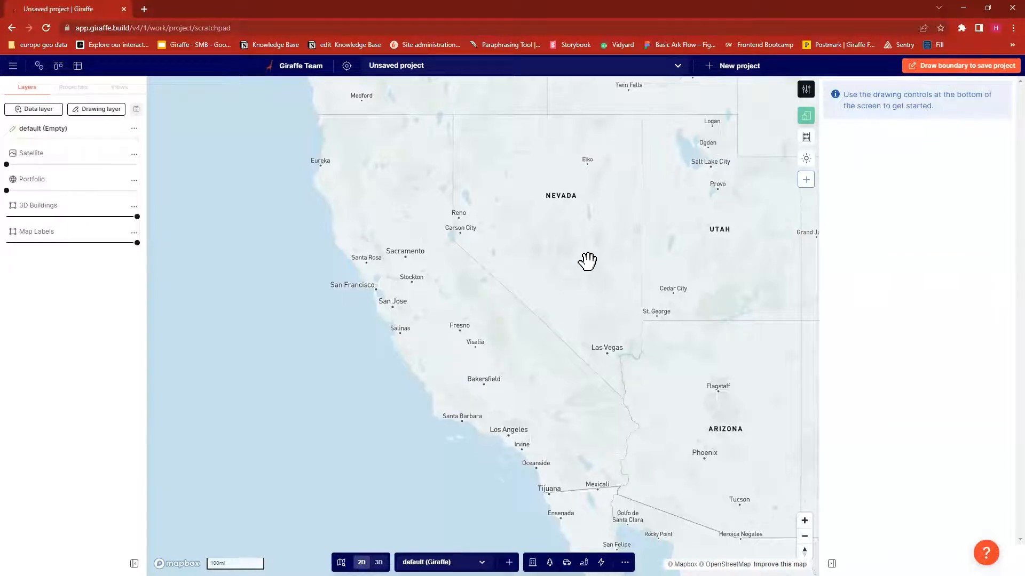
left_click_drag(564, 283, 570, 256)
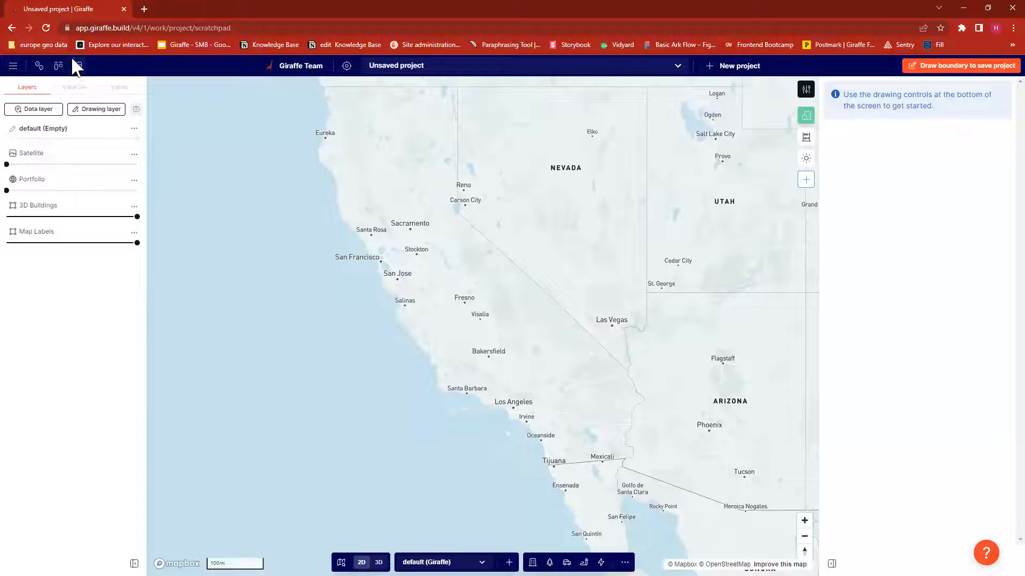
Step: Review the main menu's project, layer, export and advanced options
left_click(80, 66)
left_click(14, 66)
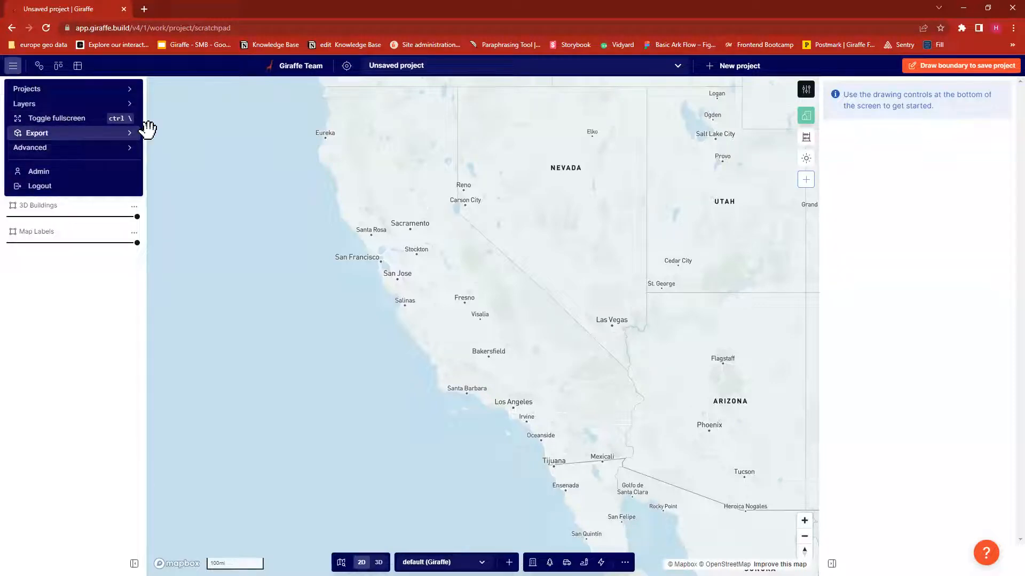
mouse_move(132, 131)
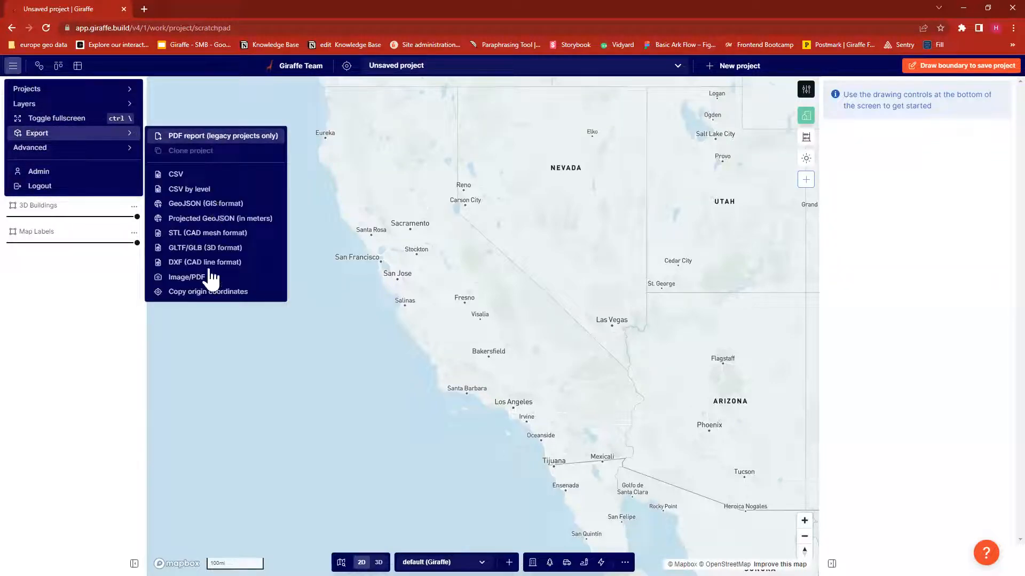
mouse_move(88, 151)
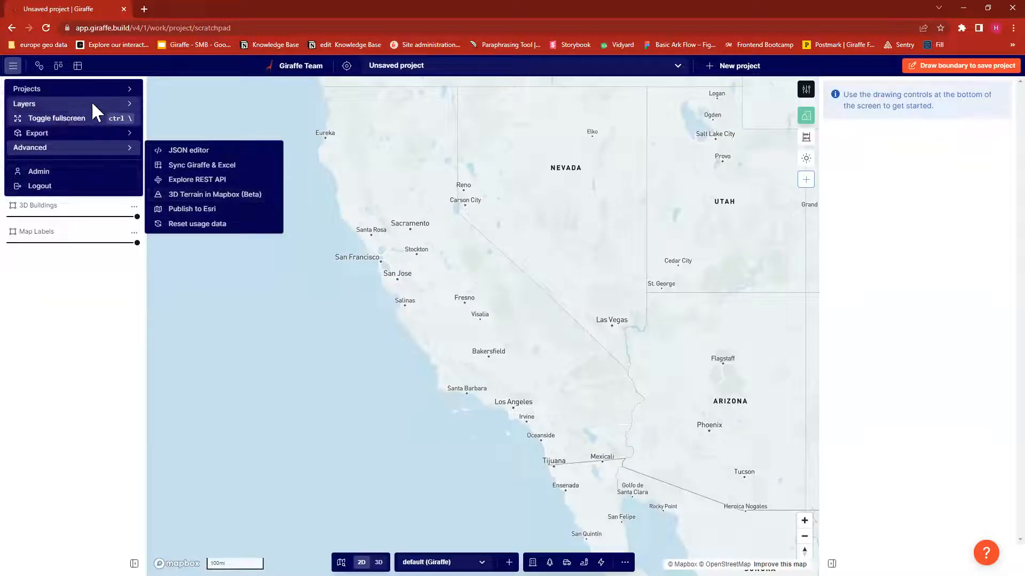
mouse_move(93, 101)
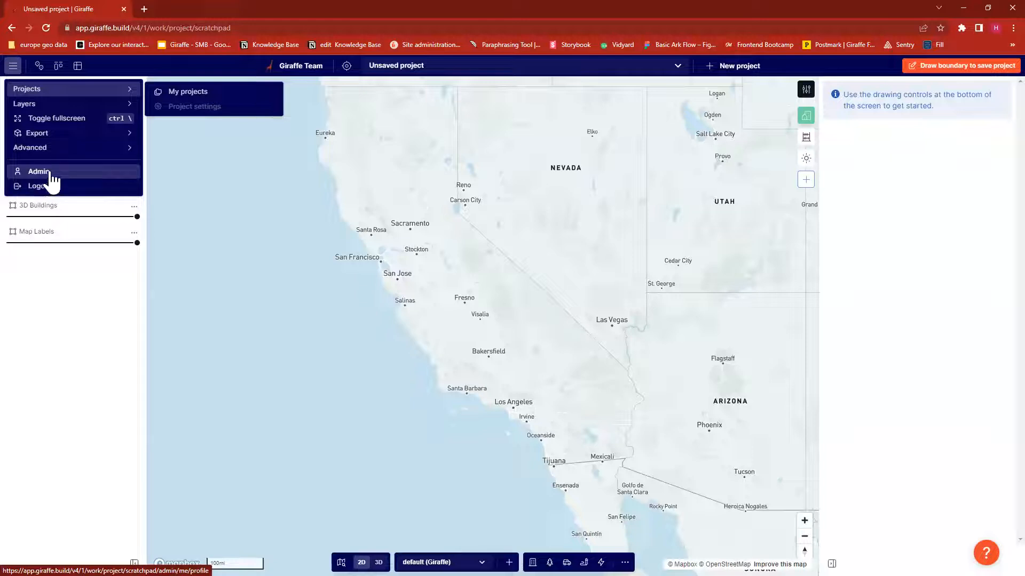
left_click(256, 169)
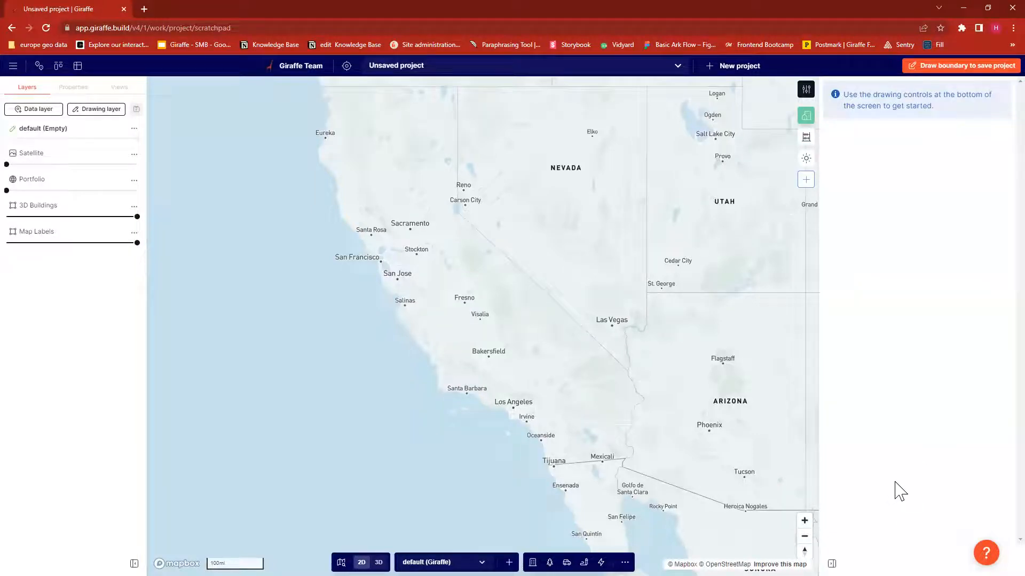
Step: Review the public apps that can be added to the project, then close the app manager
left_click_drag(500, 379, 464, 397)
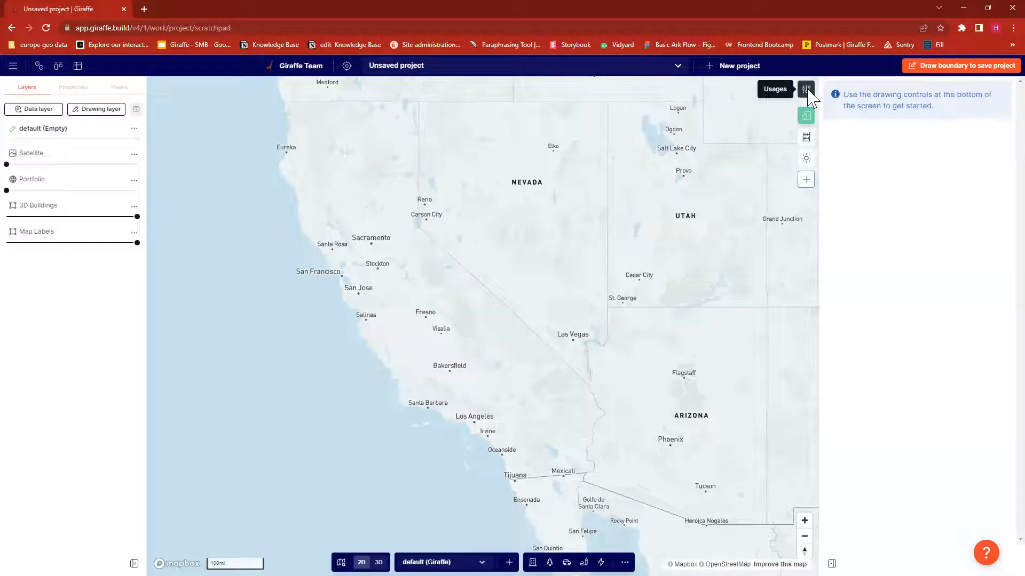
left_click(806, 180)
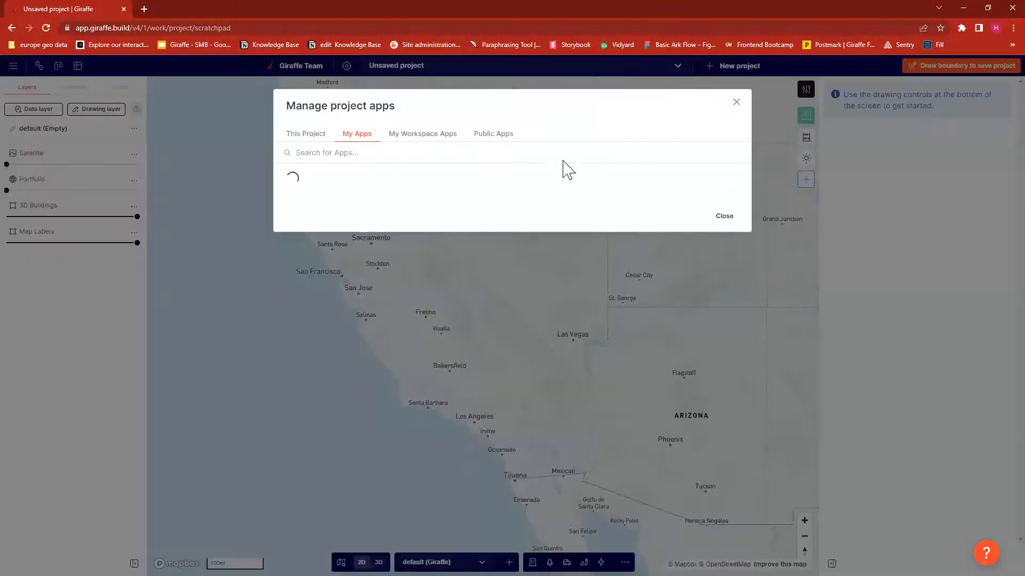
left_click(500, 134)
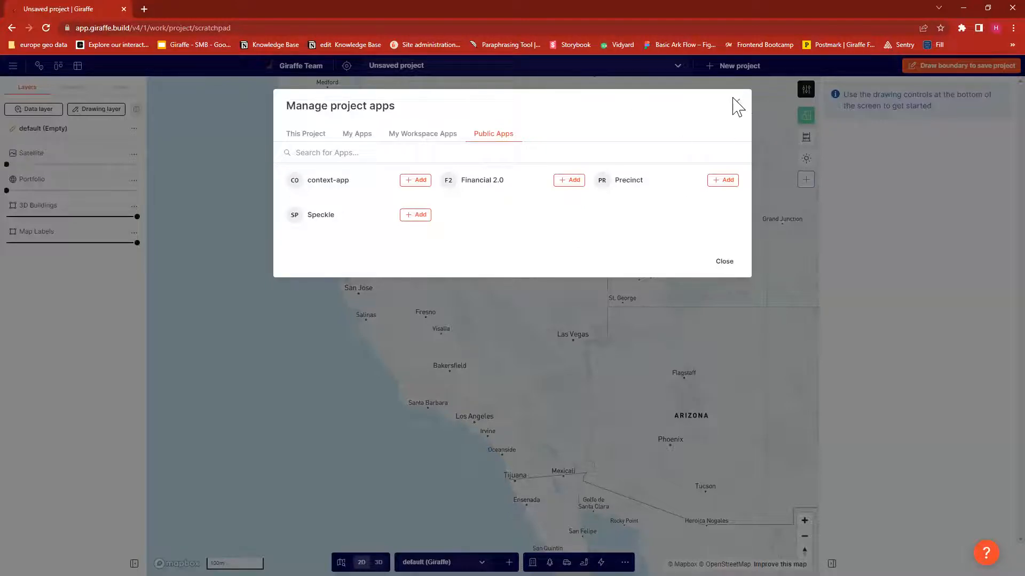
left_click(902, 149)
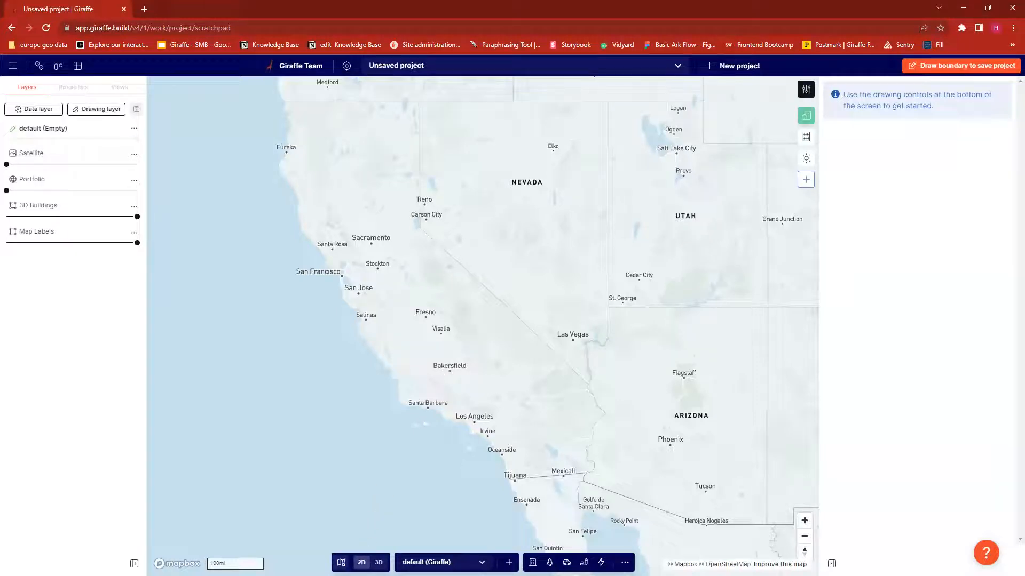
Step: Search the map for Los Angeles, California, and go to that location
left_click(341, 562)
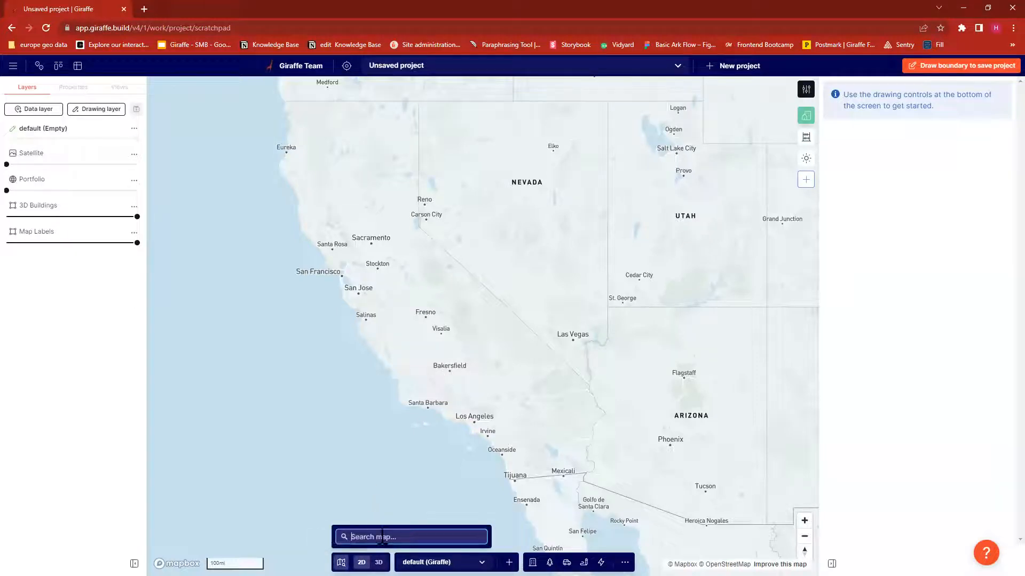
type("los angeles")
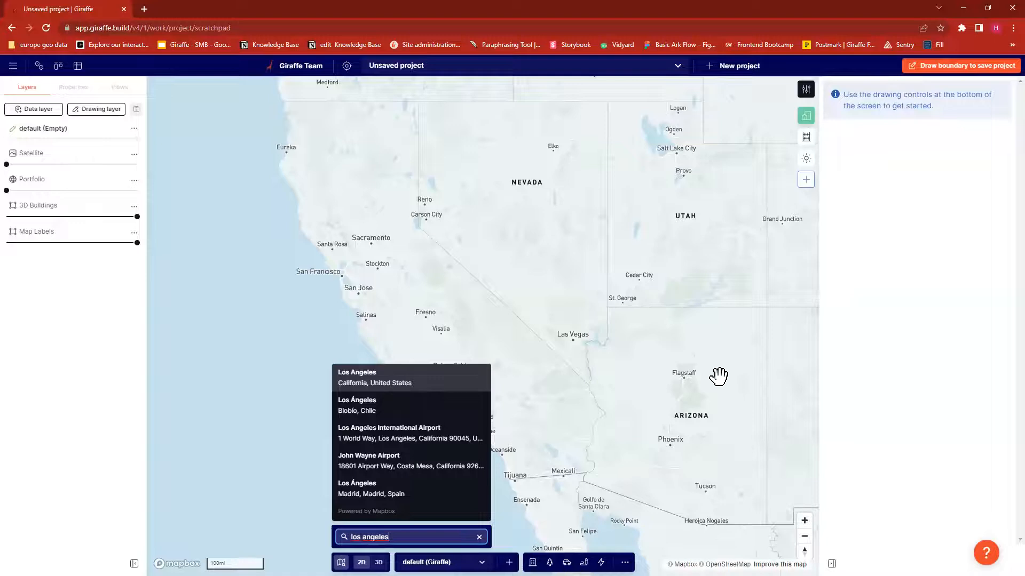
key("Return")
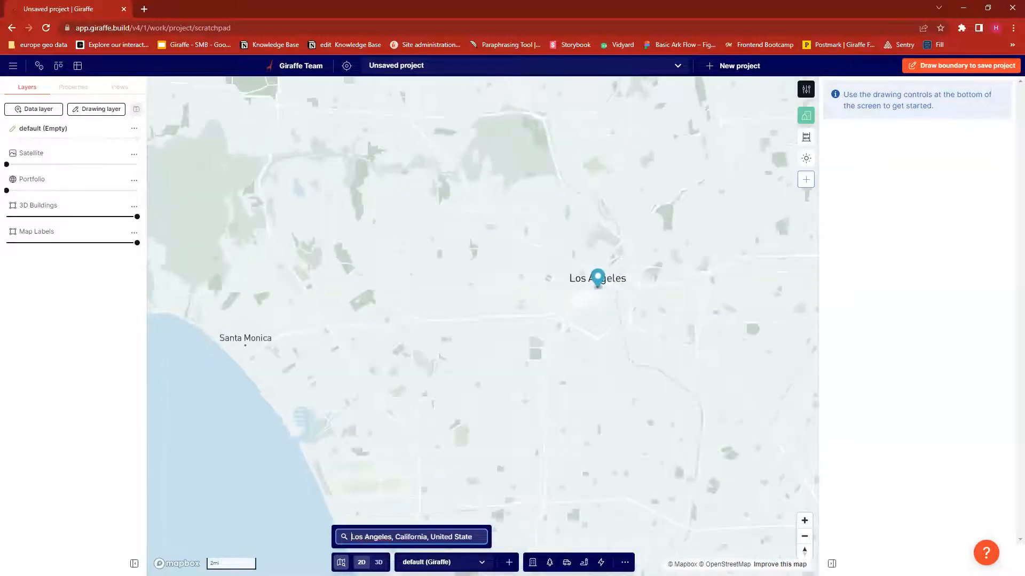
left_click(566, 518)
left_click_drag(582, 300, 479, 341)
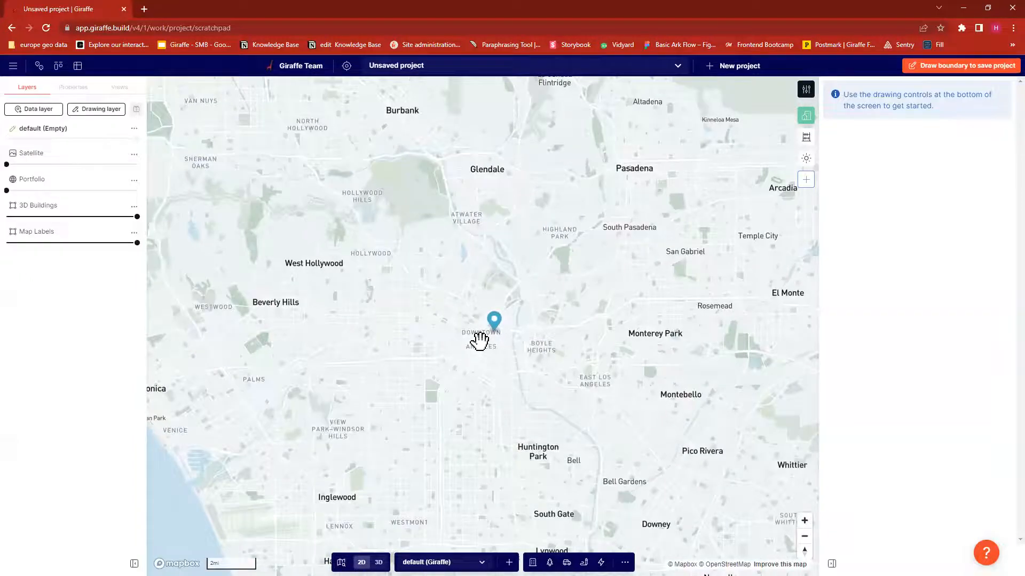
Step: Locate the downtown block between Stanford Ave and Gladys Ave beside E 6th St on the map
scroll(479, 341, "up", 4)
scroll(503, 401, "up", 2)
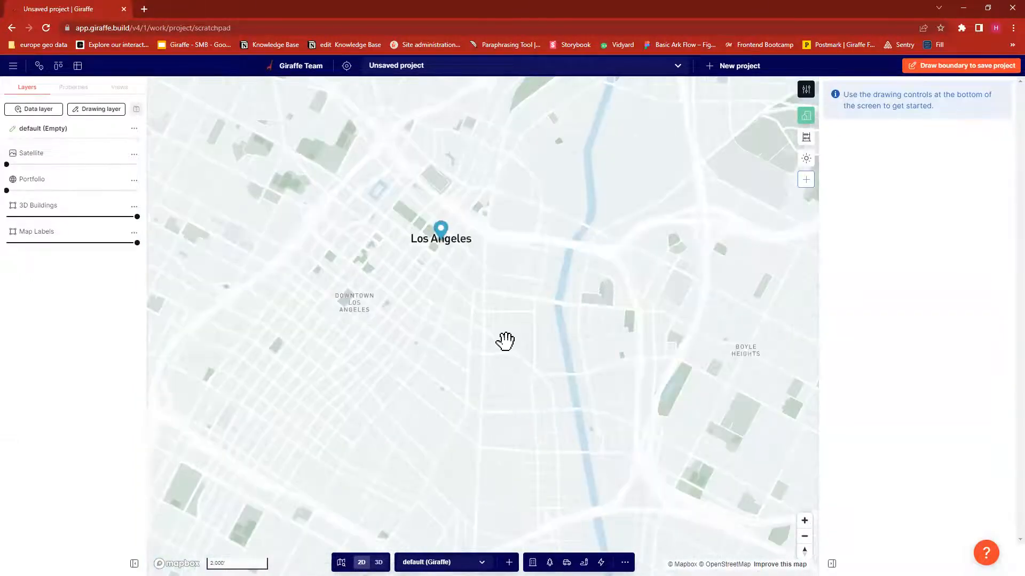
scroll(505, 342, "up", 3)
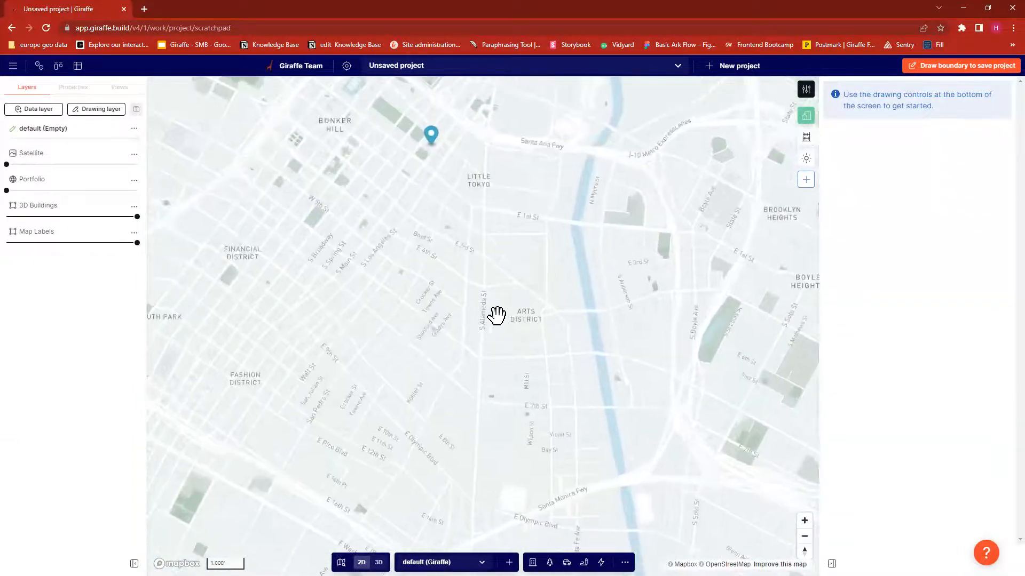
scroll(421, 290, "up", 5)
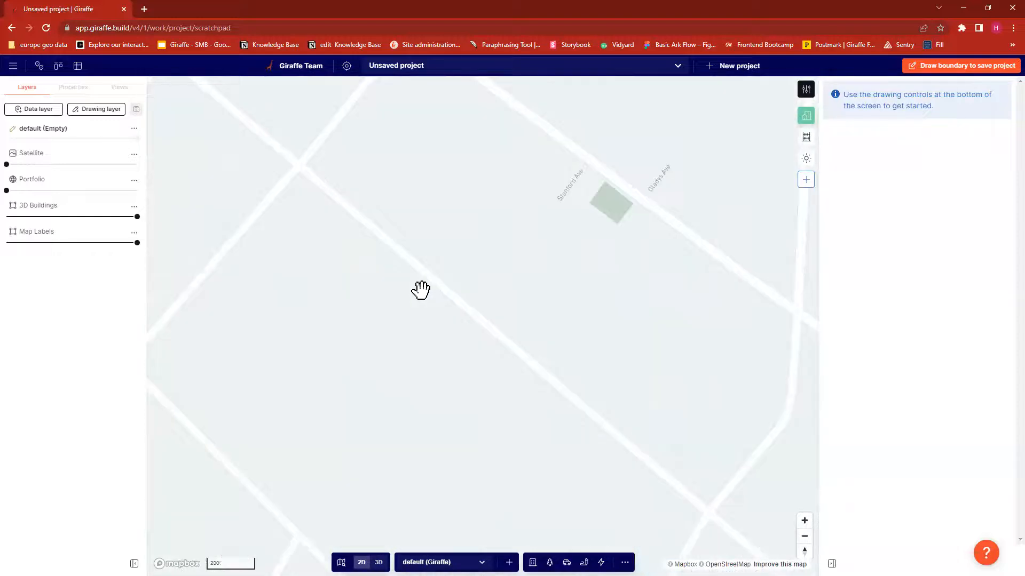
left_click_drag(619, 355, 430, 512)
left_click_drag(726, 122, 242, 404)
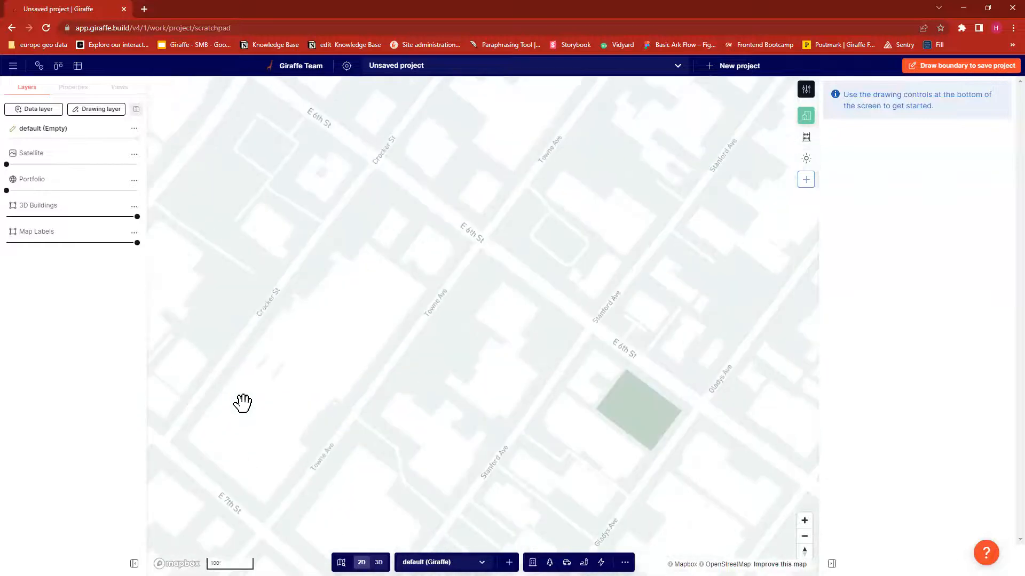
left_click_drag(403, 232, 196, 311)
left_click_drag(563, 375, 503, 278)
scroll(501, 277, "up", 5)
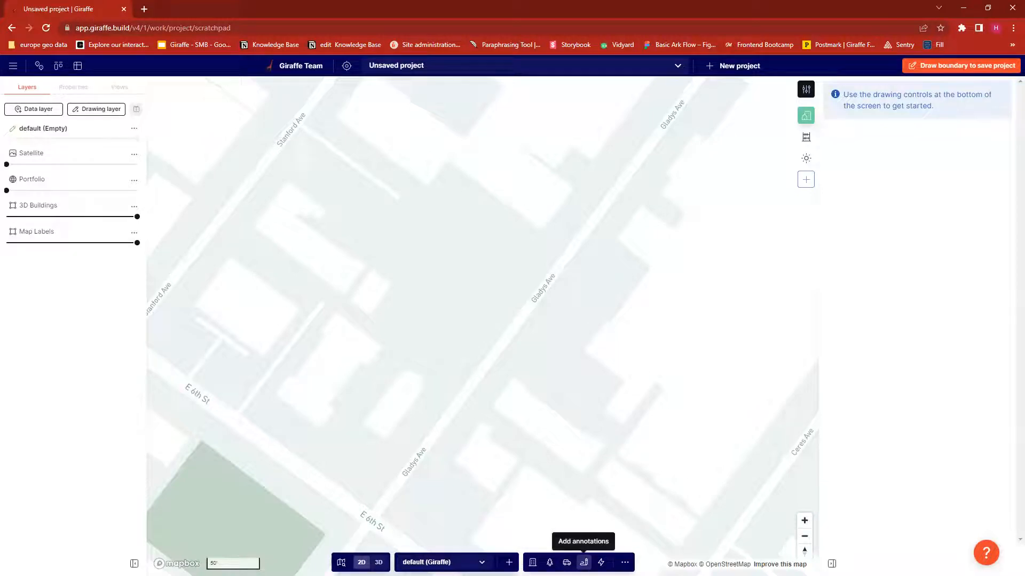
Step: Review the annotation tools available for drawing on the map
left_click(584, 562)
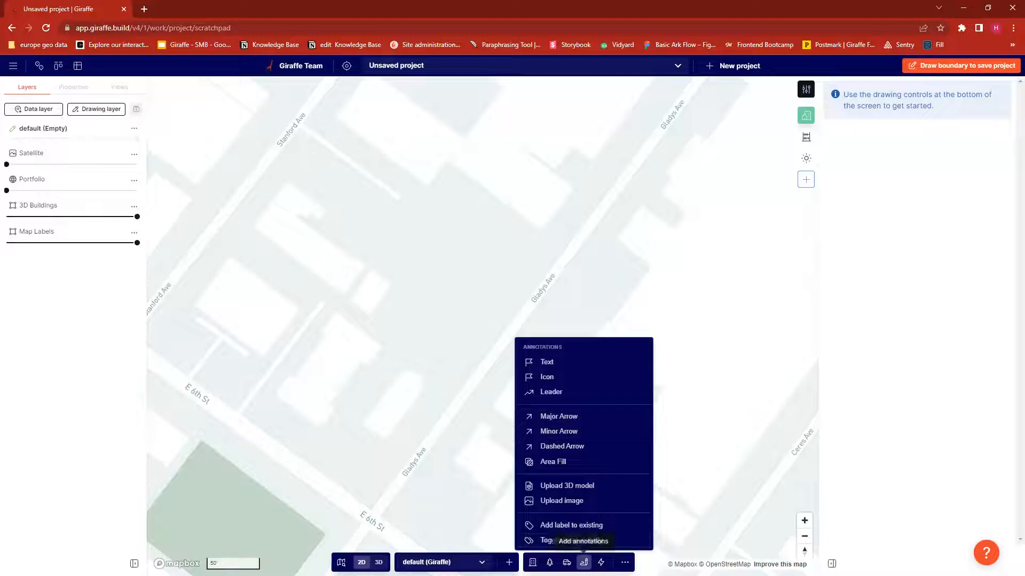
left_click(584, 562)
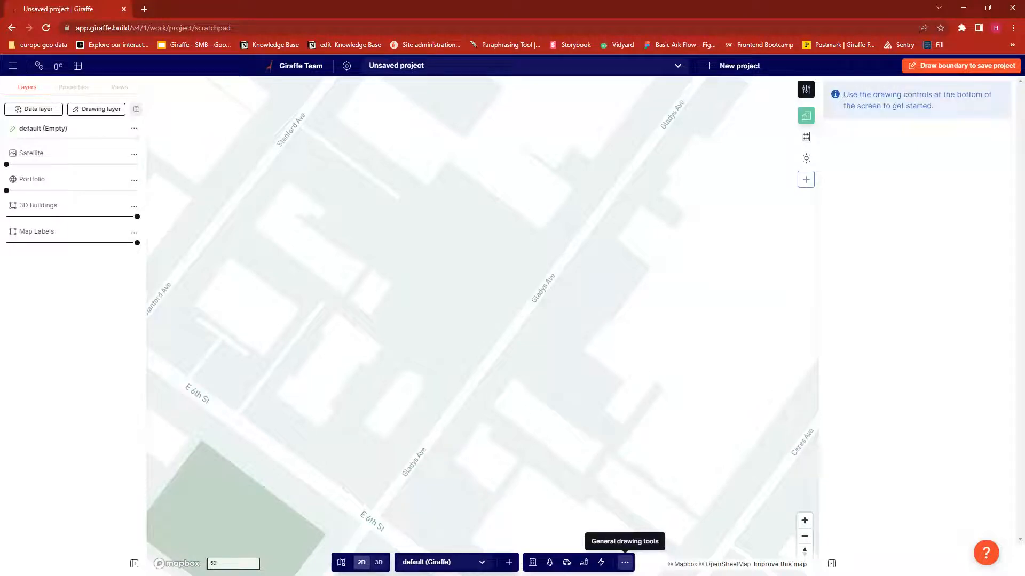
Step: Draw a rectangle 90 ft by 130 ft on the block beside Gladys Ave, aligned with the street
left_click(624, 562)
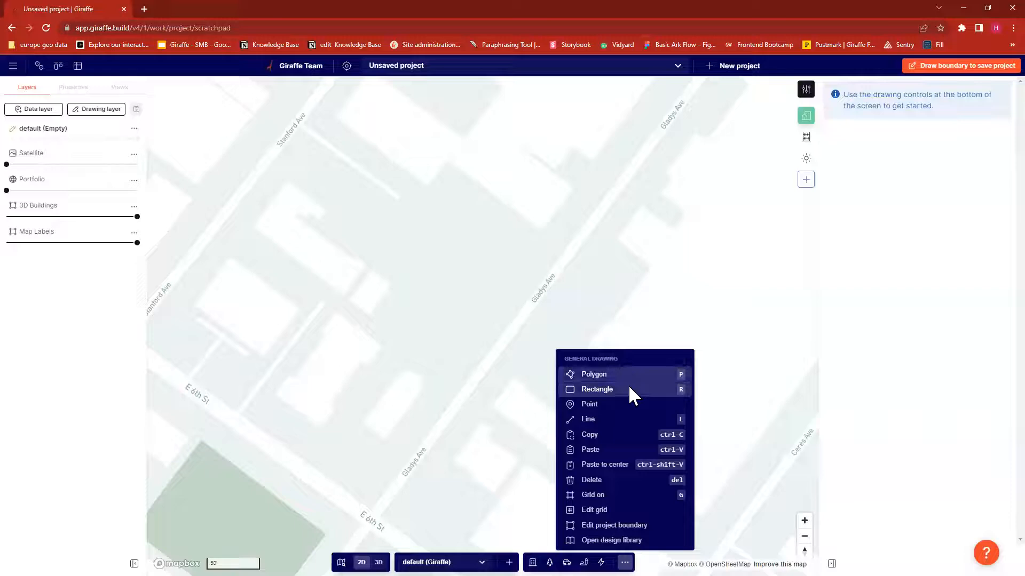
left_click(578, 389)
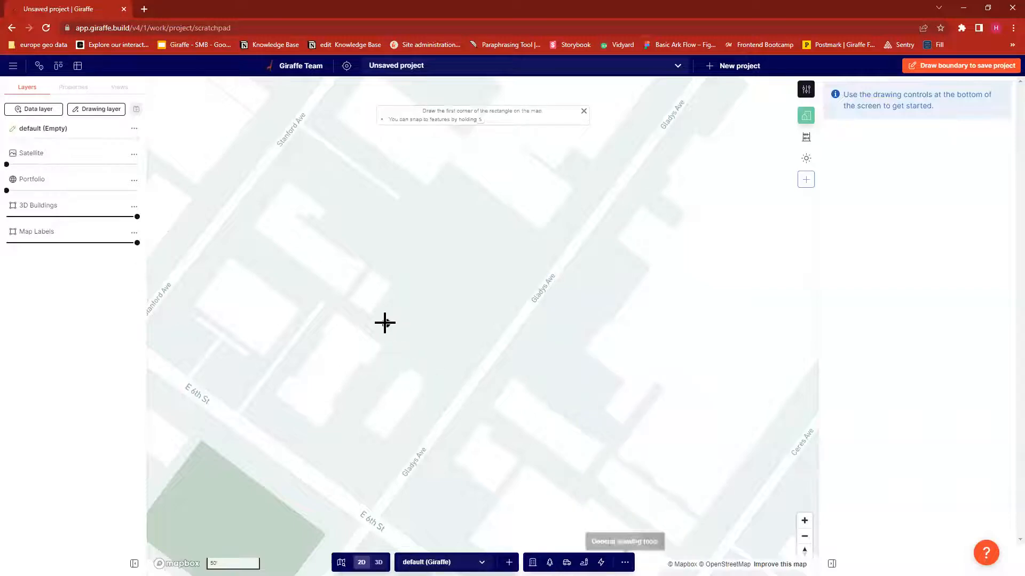
left_click(380, 317)
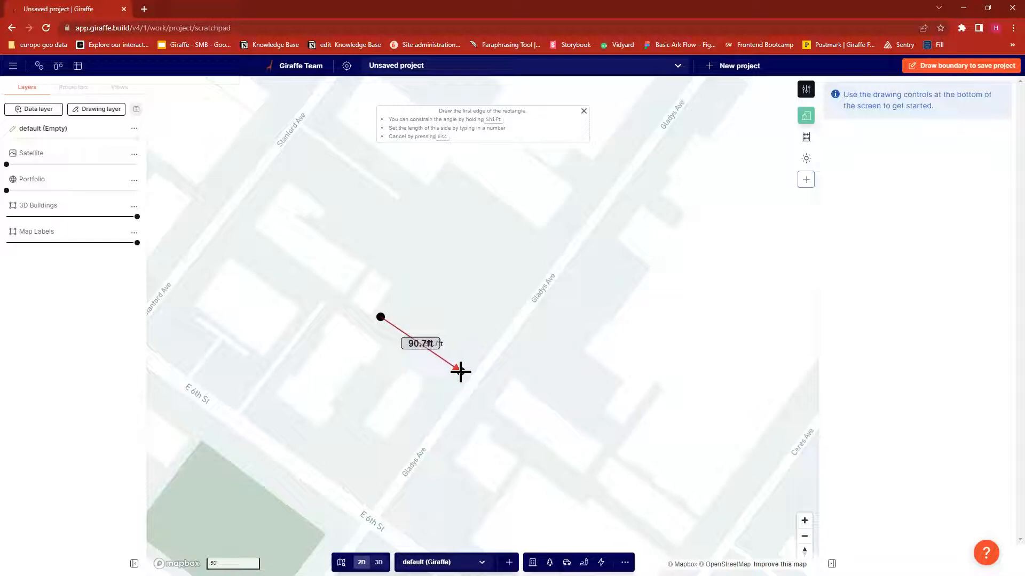
left_click(460, 371)
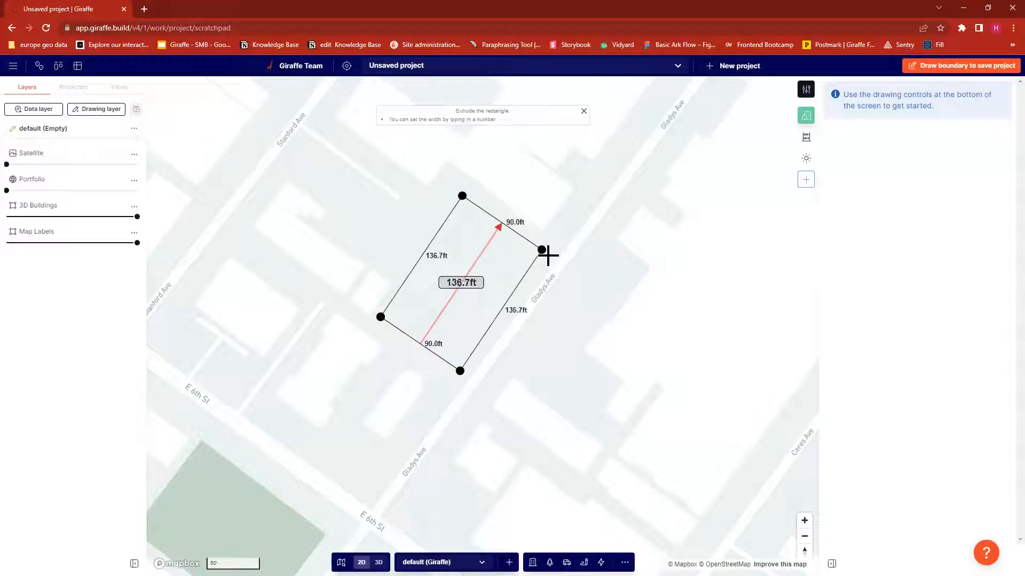
type("130")
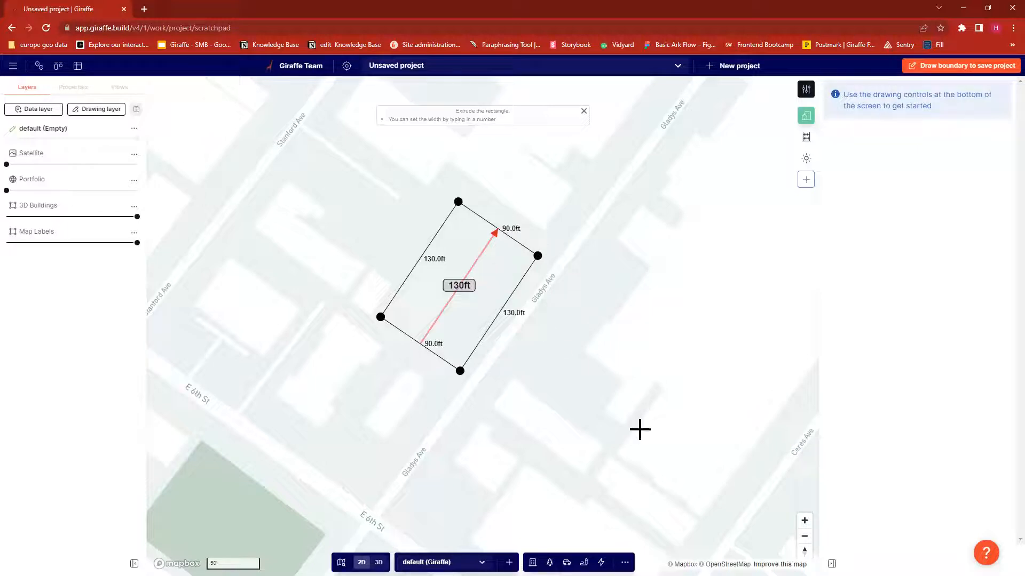
left_click(562, 195)
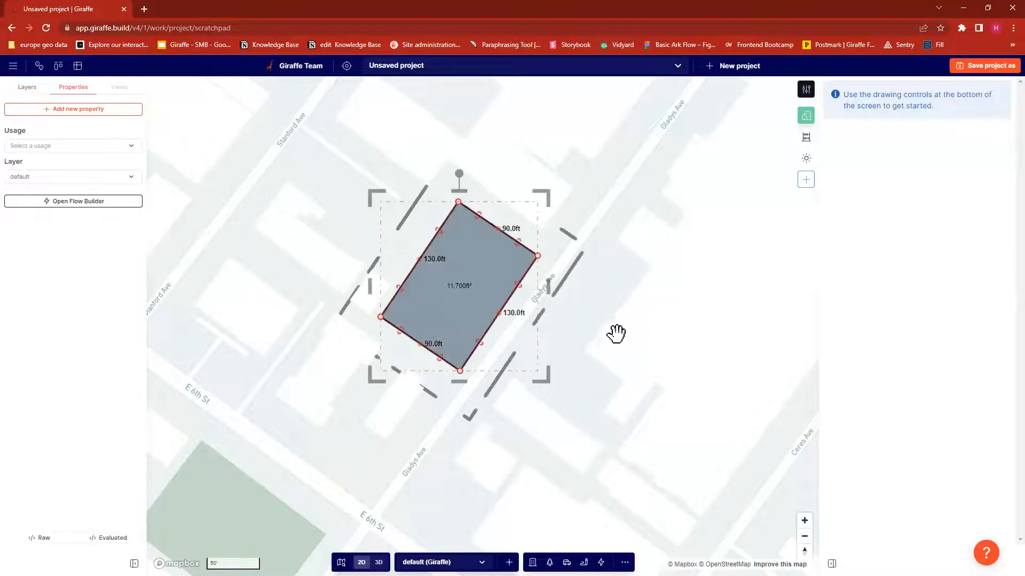
left_click(577, 452)
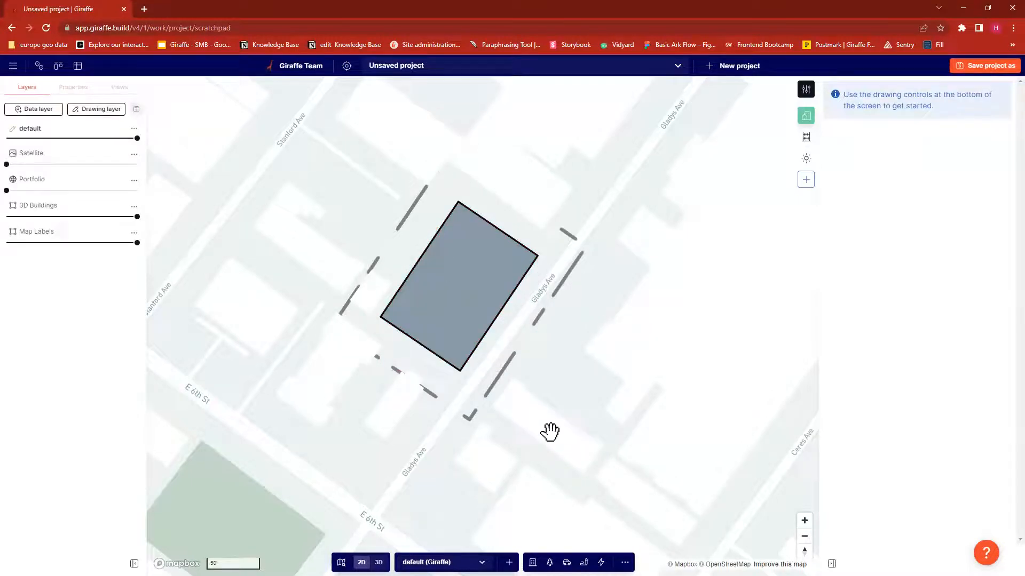
Step: Add a Height property to the rectangle and show the resulting volume in the 3D view
left_click_drag(594, 348, 583, 377)
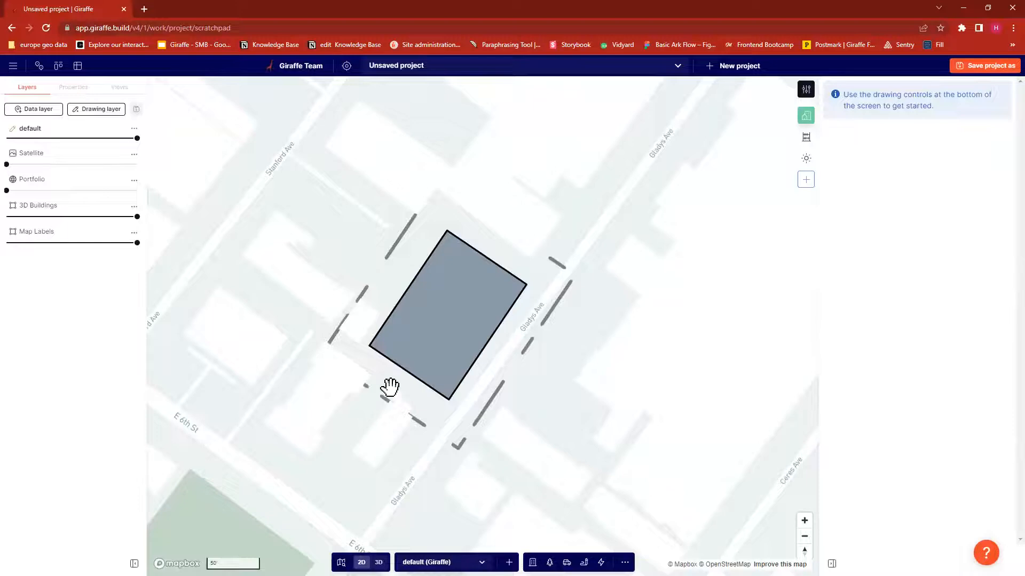
left_click(467, 290)
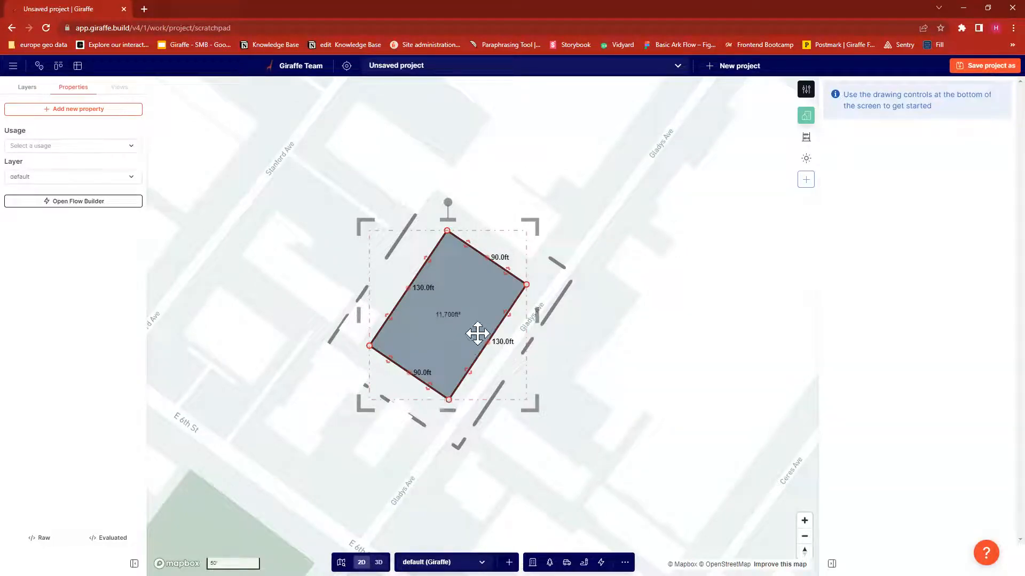
scroll(454, 297, "up", 2)
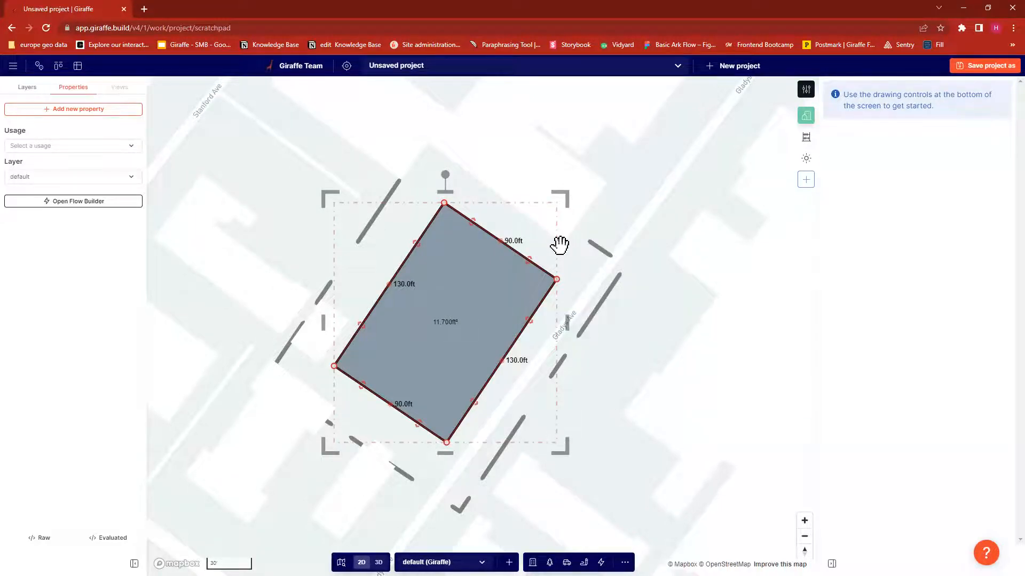
scroll(560, 243, "down", 3)
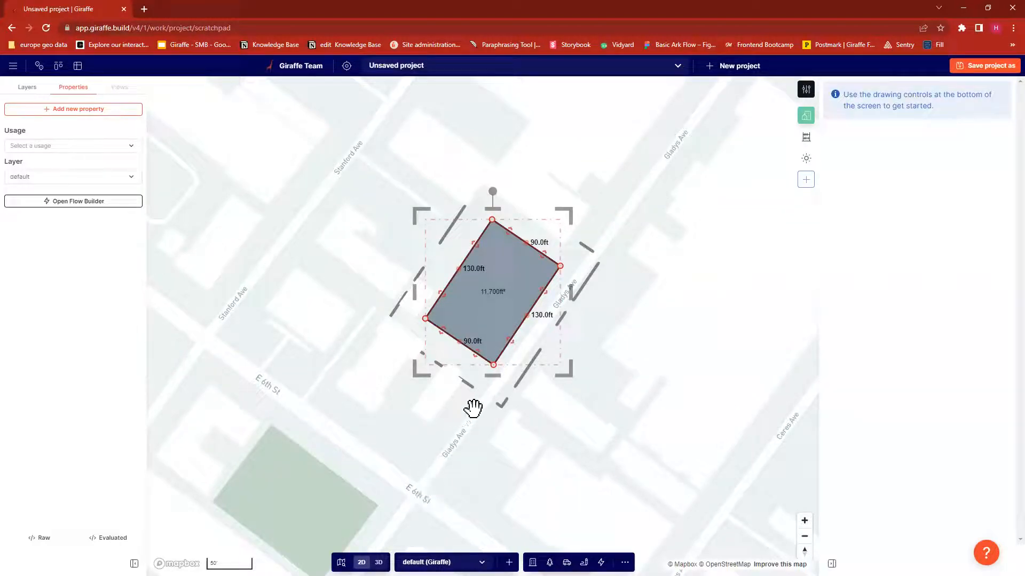
left_click_drag(702, 284, 686, 308)
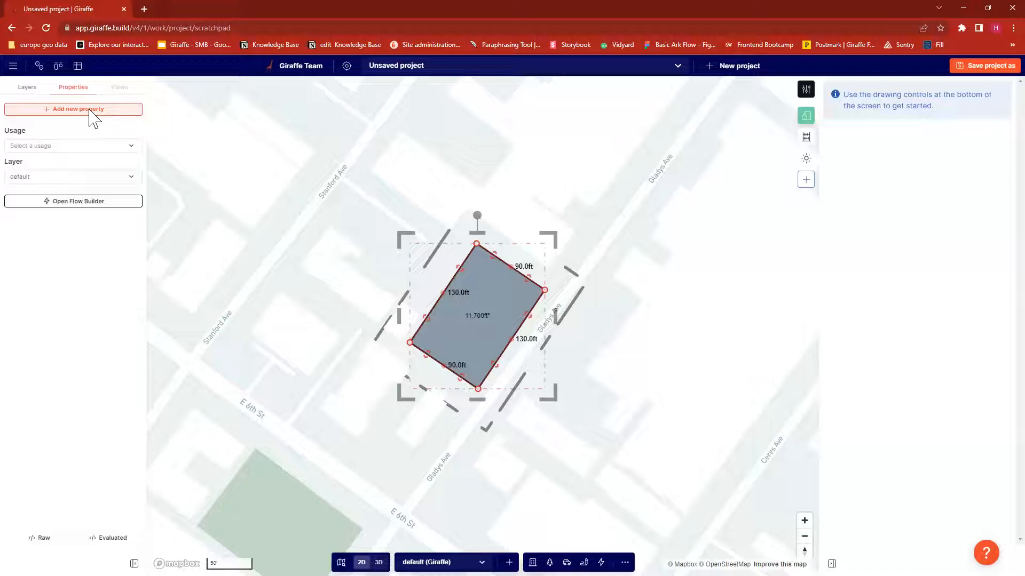
left_click(141, 109)
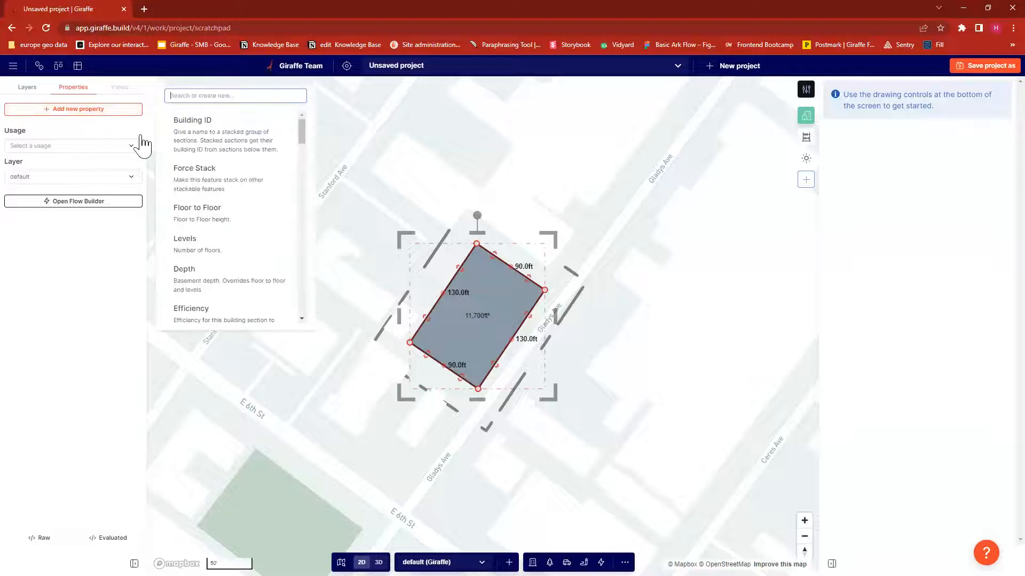
type("heigh")
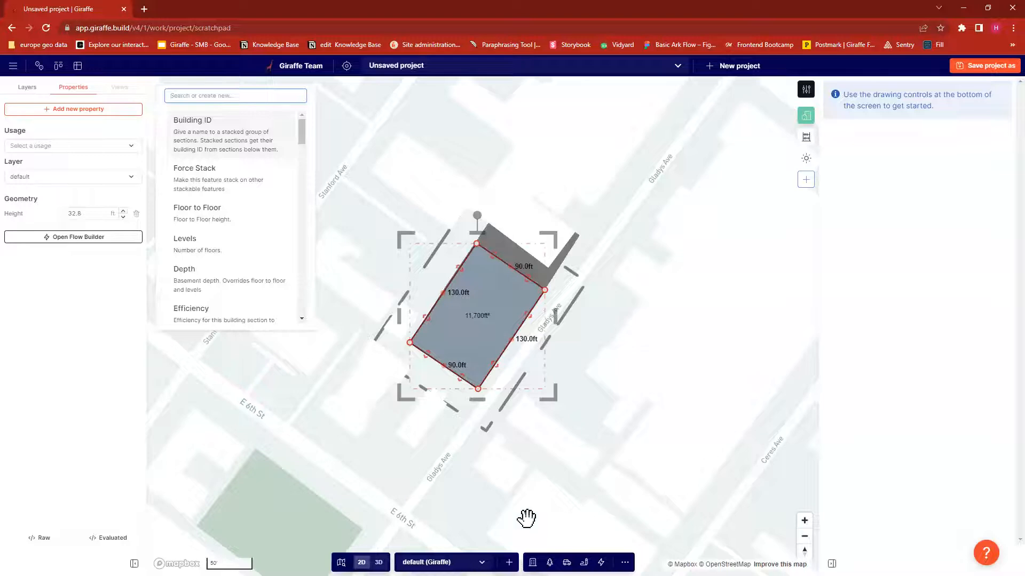
left_click(579, 462)
left_click(452, 451)
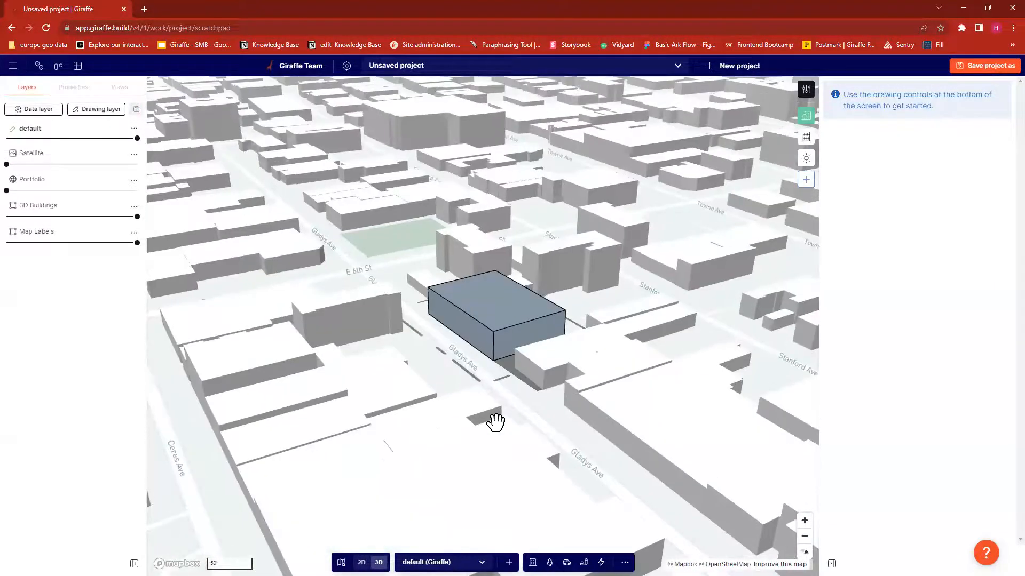
Step: Add a Color property to the extruded rectangle and set it to bright red
left_click(507, 319)
left_click(72, 110)
type("colo")
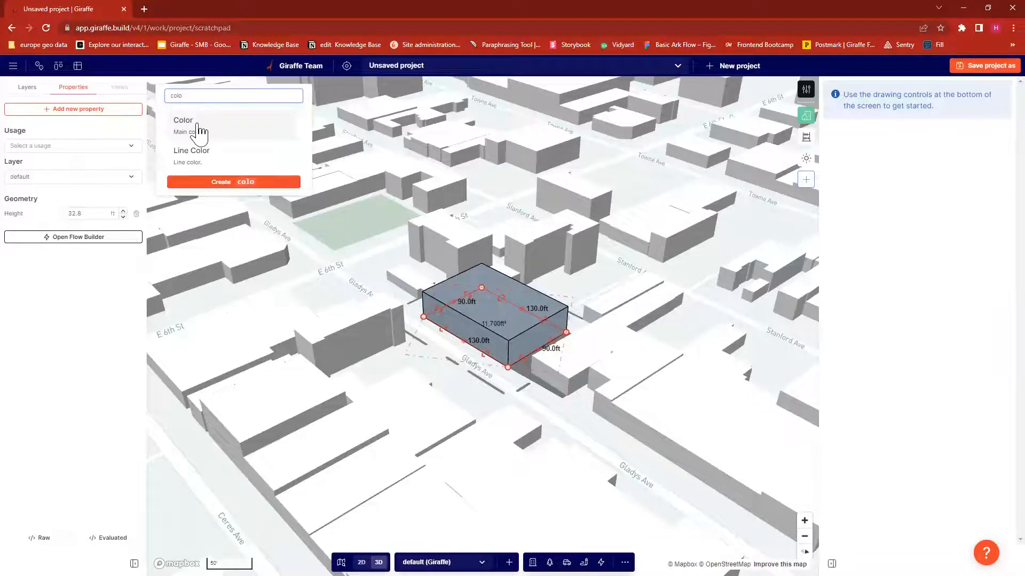
left_click(198, 128)
left_click(68, 250)
left_click(121, 294)
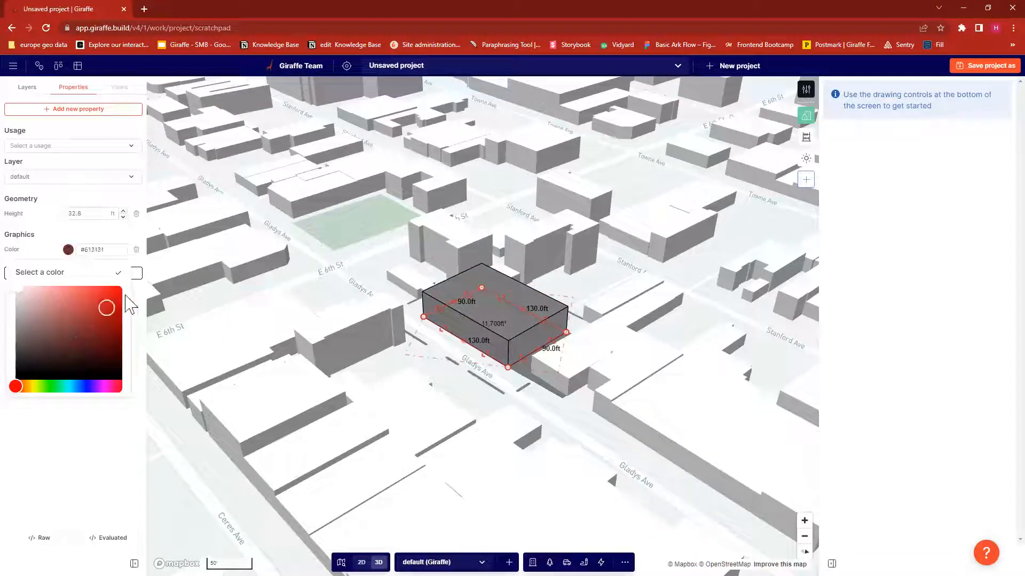
left_click(155, 485)
left_click(602, 248)
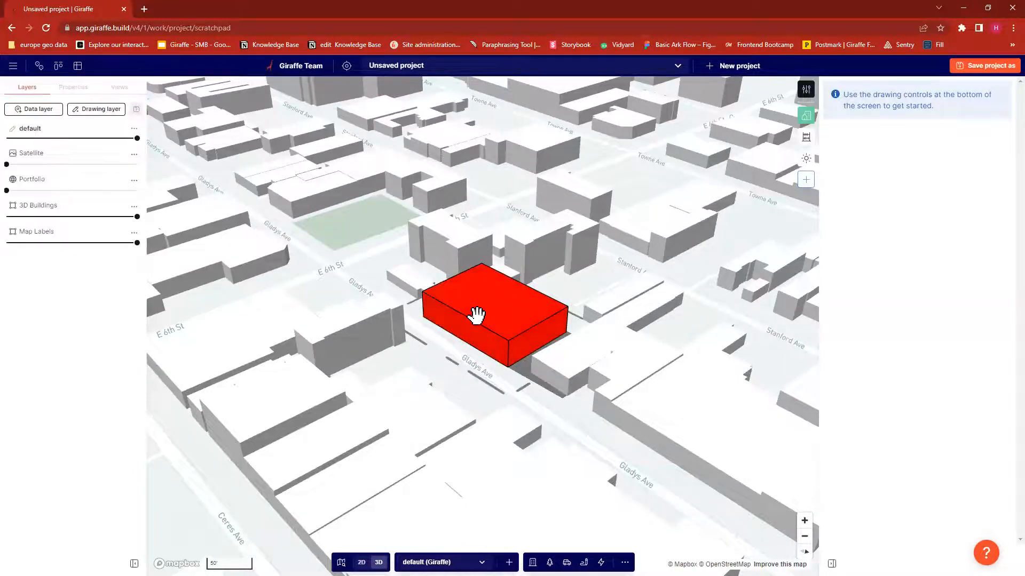
Step: Examine the other properties that can be added to the red volume, without adding any
left_click(496, 305)
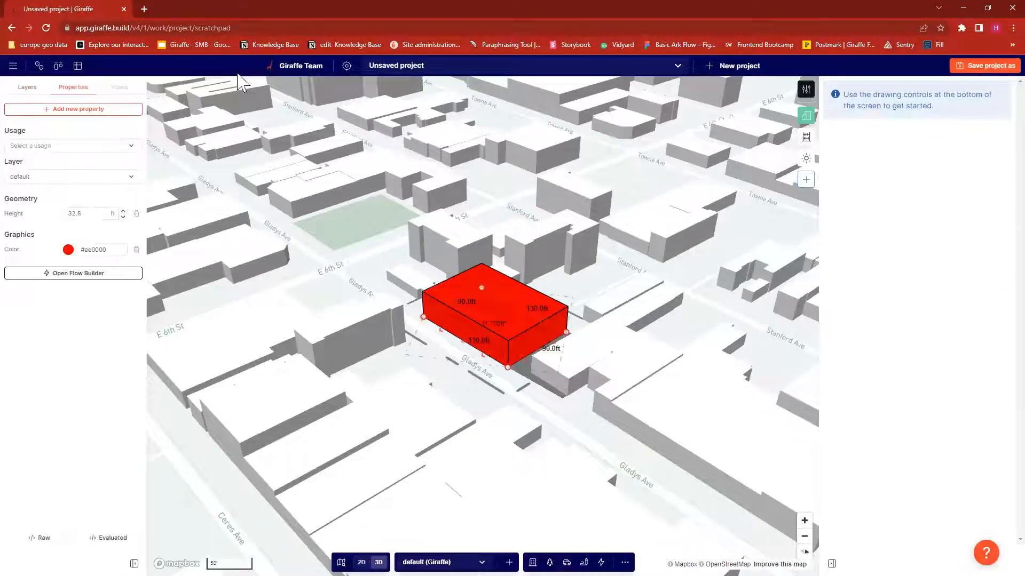
left_click(125, 113)
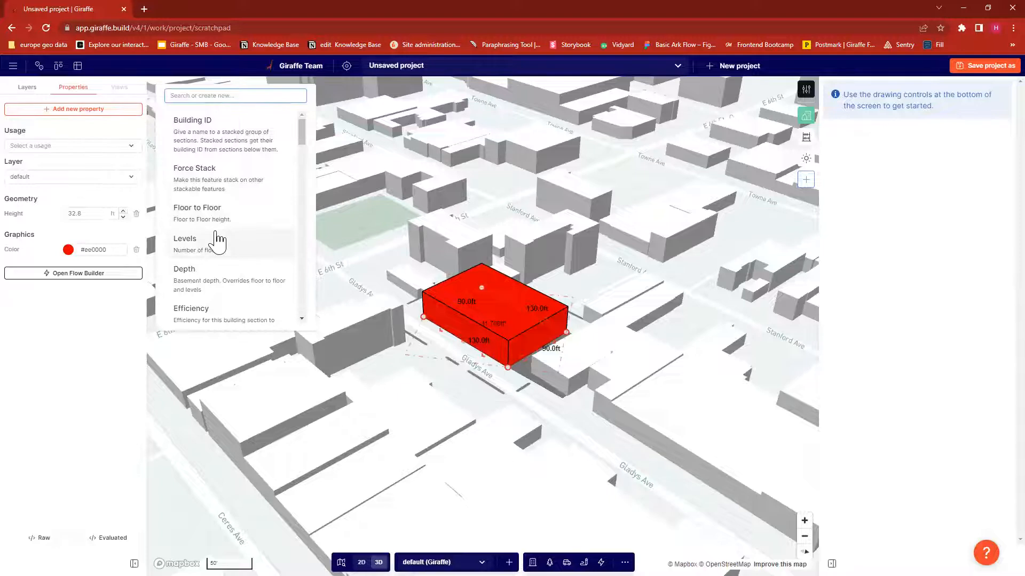
scroll(257, 196, "down", 3)
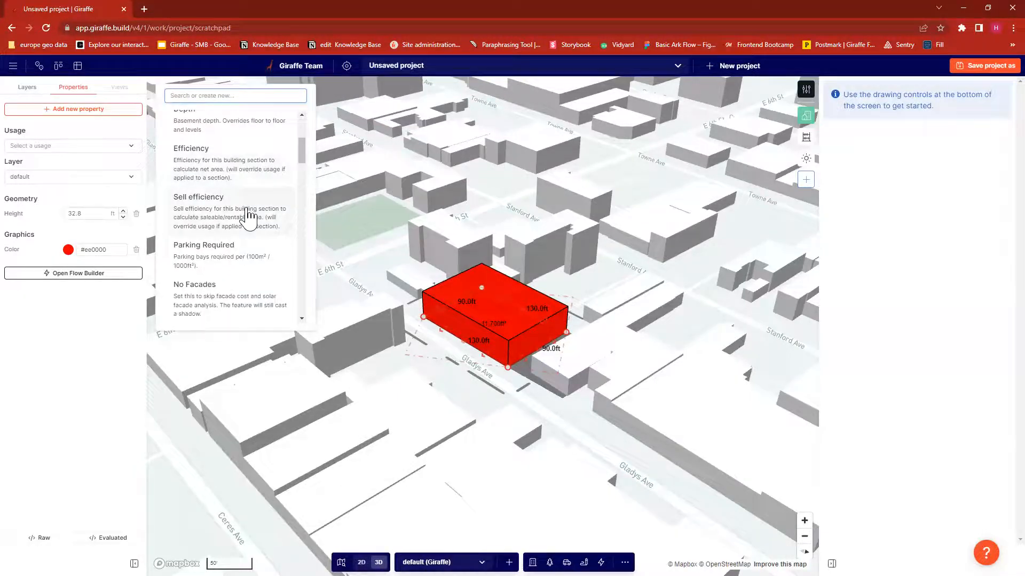
scroll(248, 216, "down", 6)
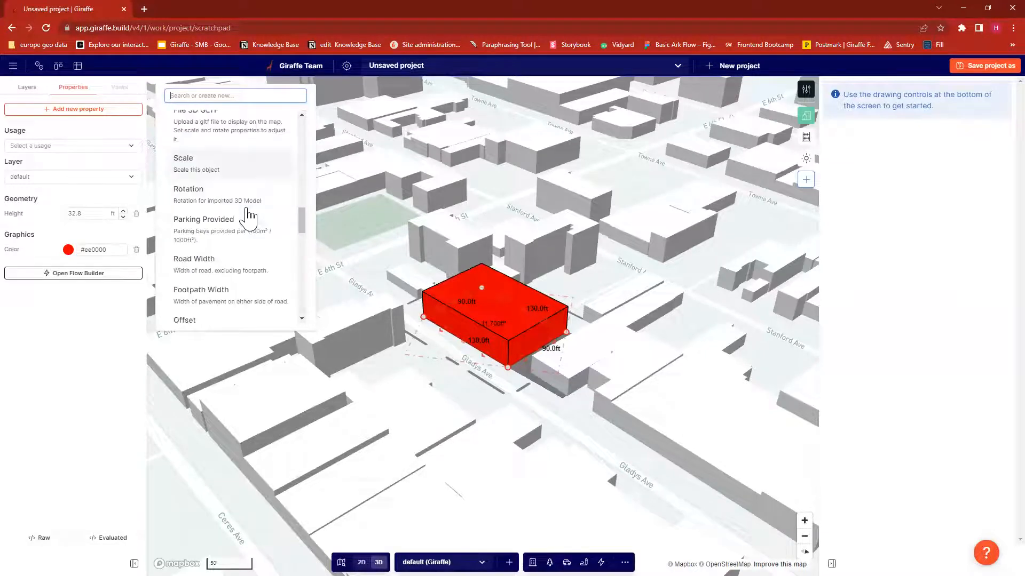
scroll(249, 216, "down", 1)
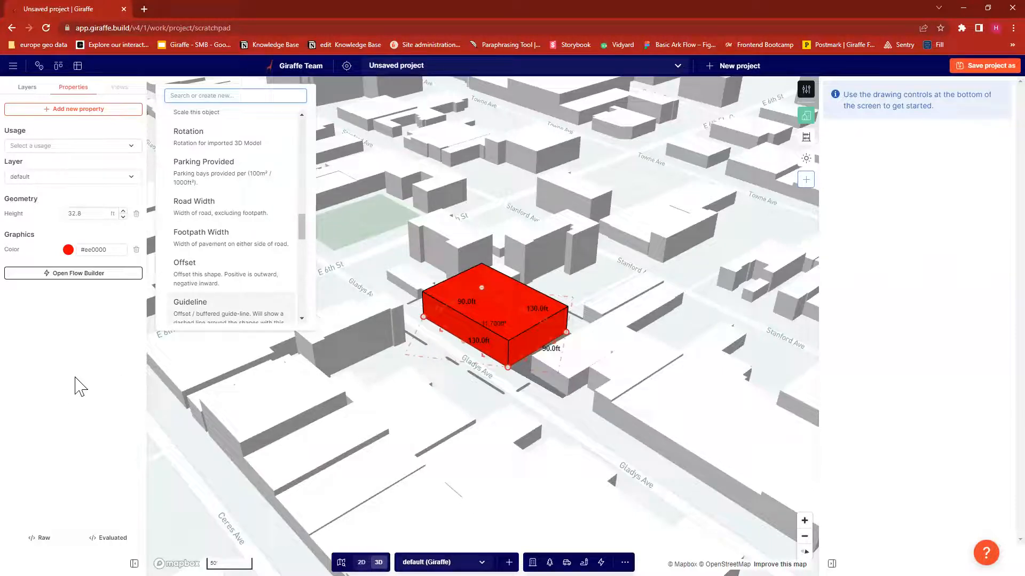
left_click(80, 380)
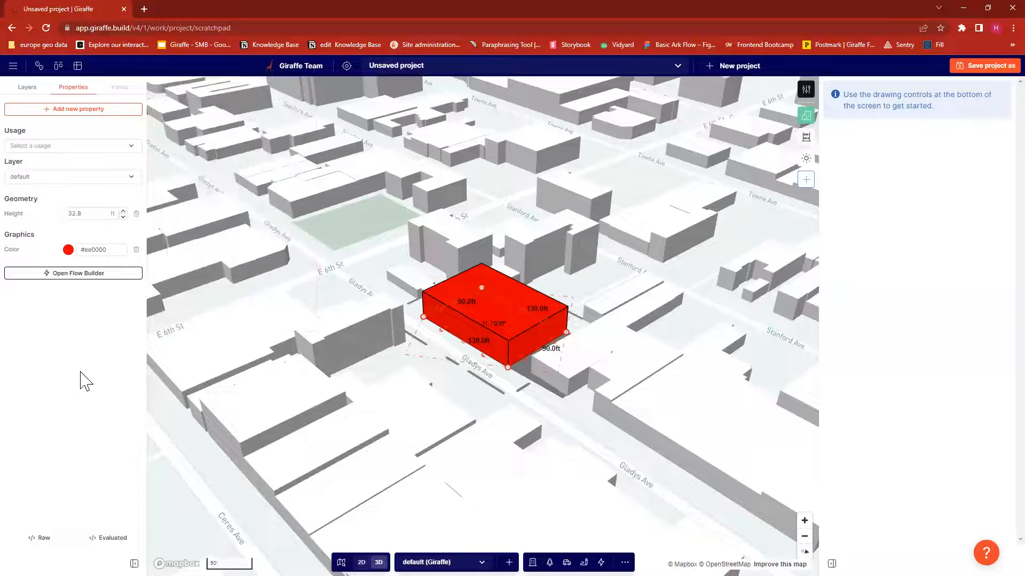
Step: Remove the Color and Height properties from the rectangle and set its usage to Residential
left_click(136, 249)
left_click(136, 214)
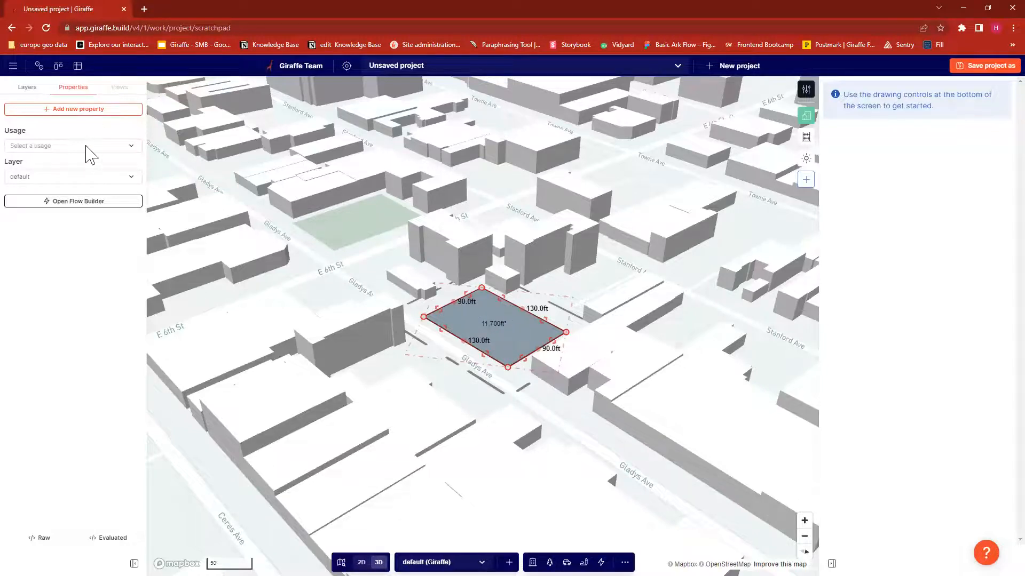
left_click(91, 148)
type("res")
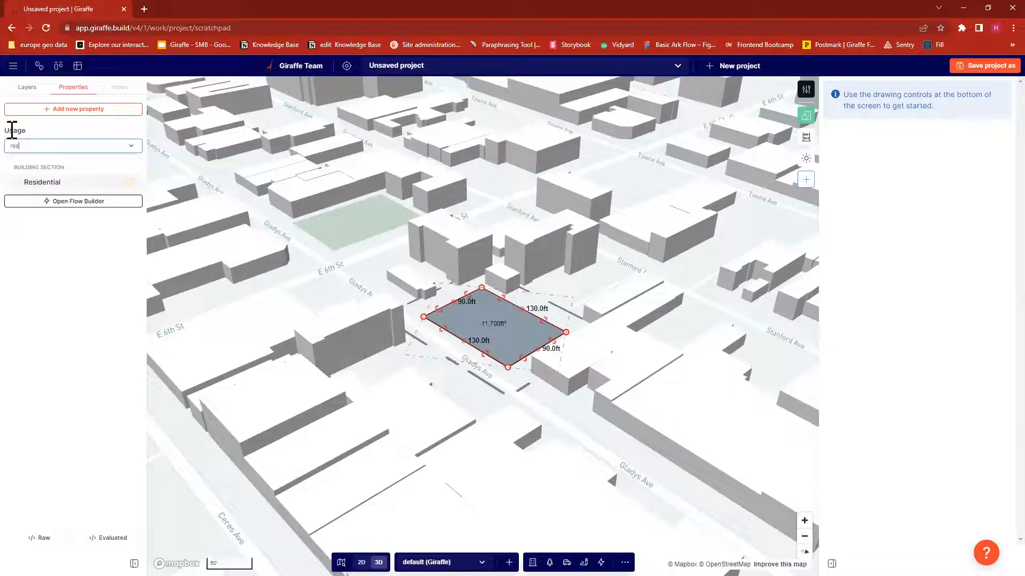
left_click(75, 183)
left_click(429, 421)
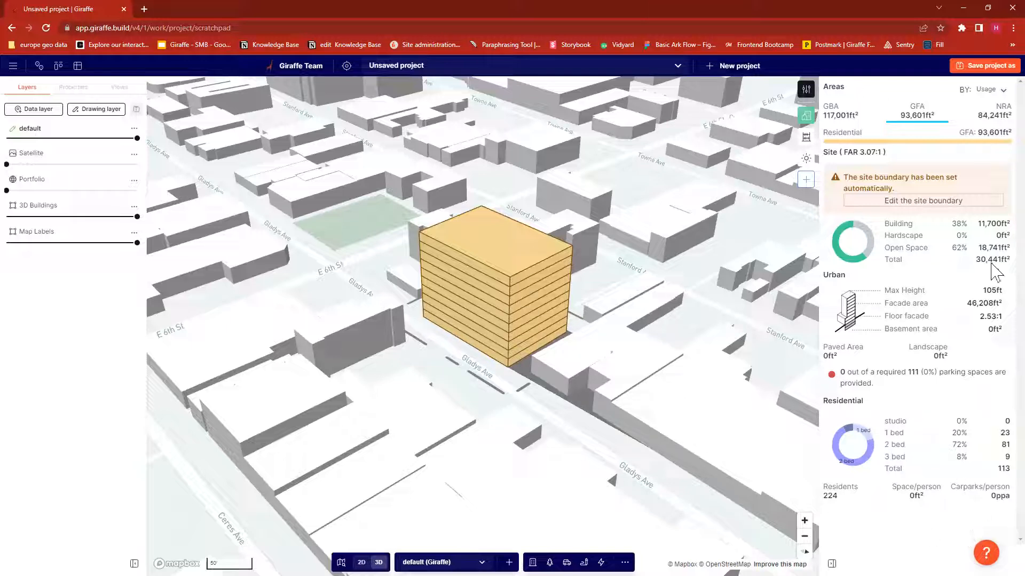
Step: Examine the site's building and open space areas, the parking provision and the total number of residential dwellings
double_click(996, 222)
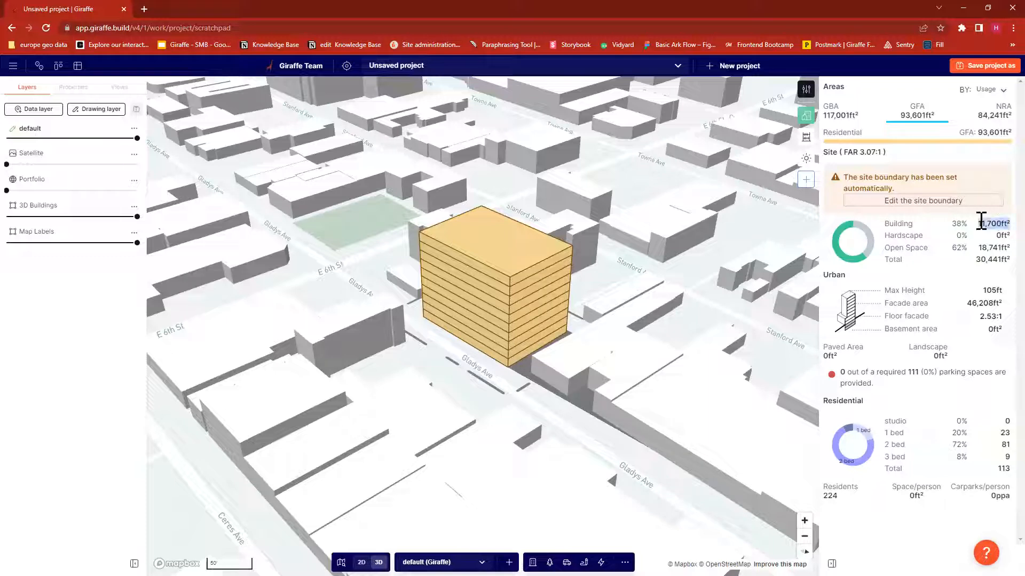
double_click(998, 247)
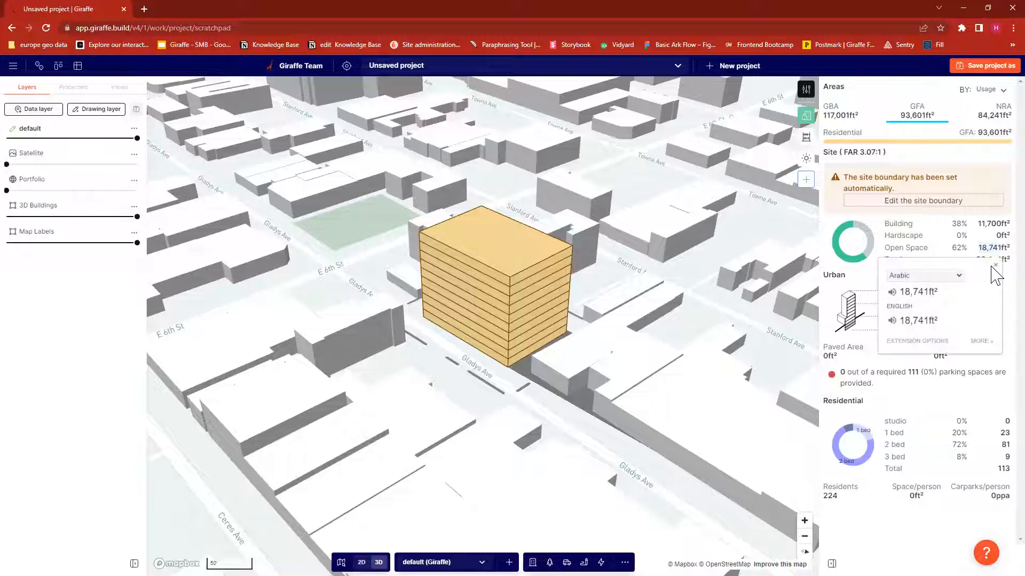
left_click(995, 265)
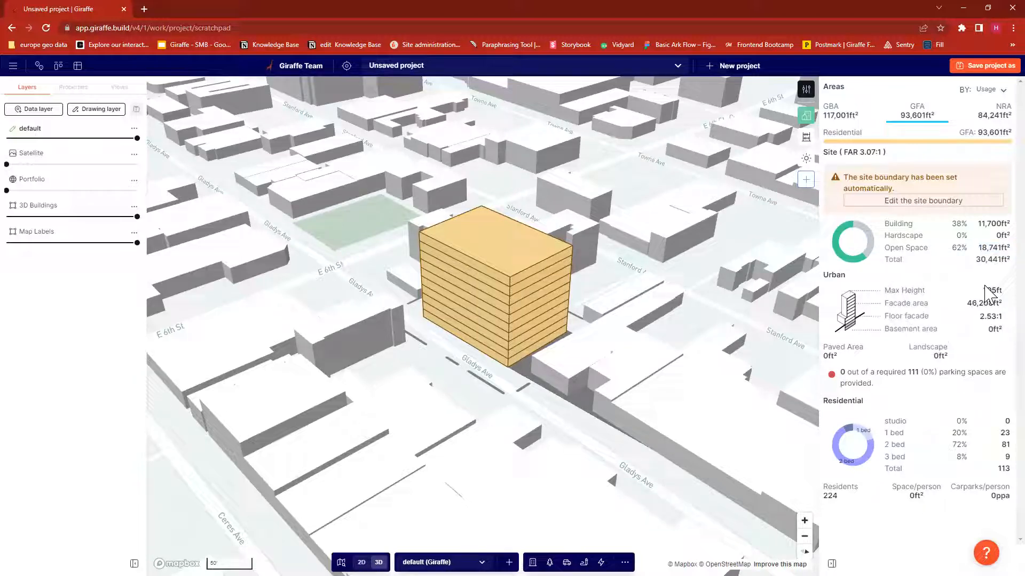
mouse_move(889, 391)
left_click_drag(841, 372, 921, 376)
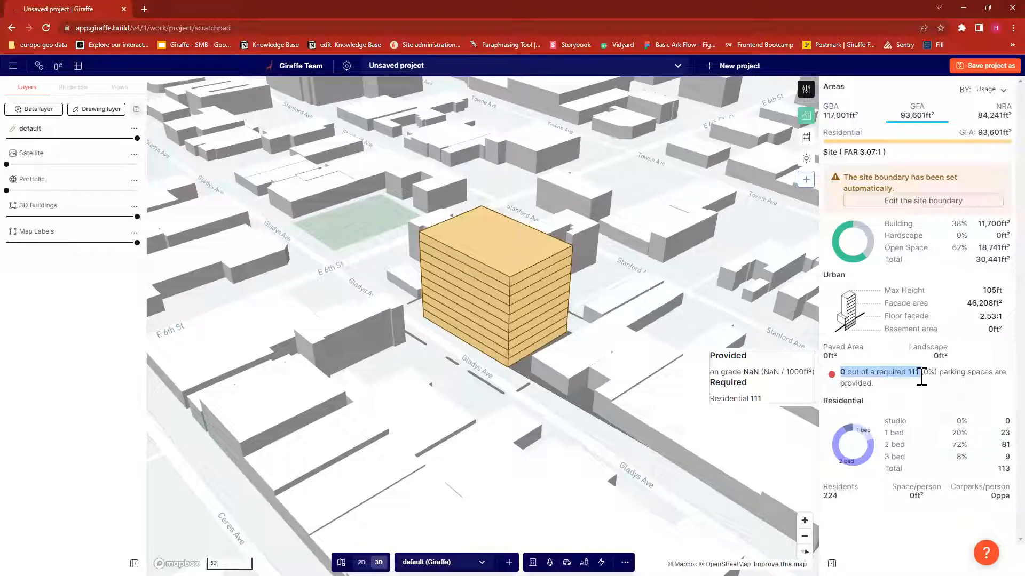
left_click(921, 375)
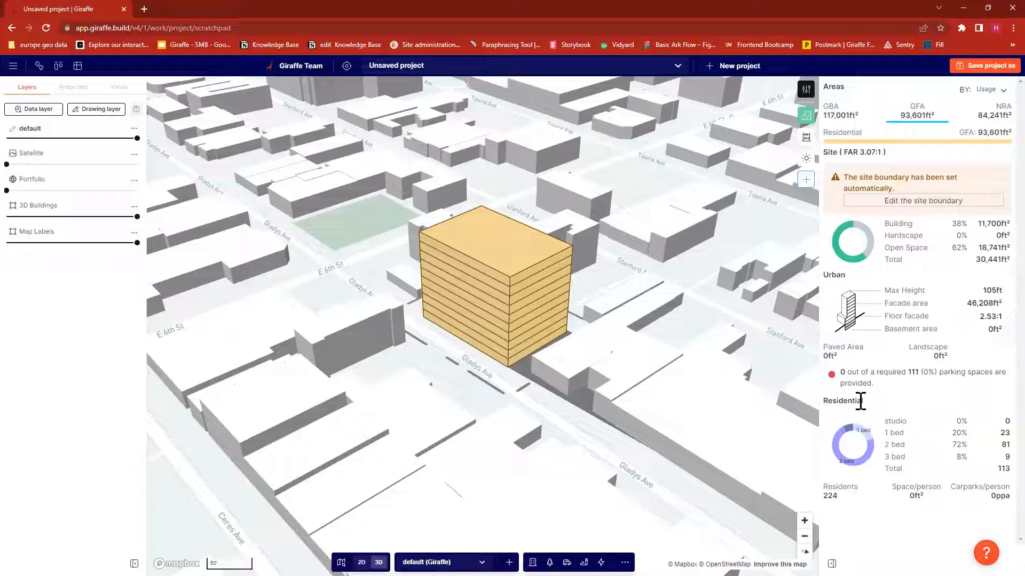
double_click(1002, 469)
left_click(980, 471)
Step: Open the settings of the Residential usage
left_click(808, 92)
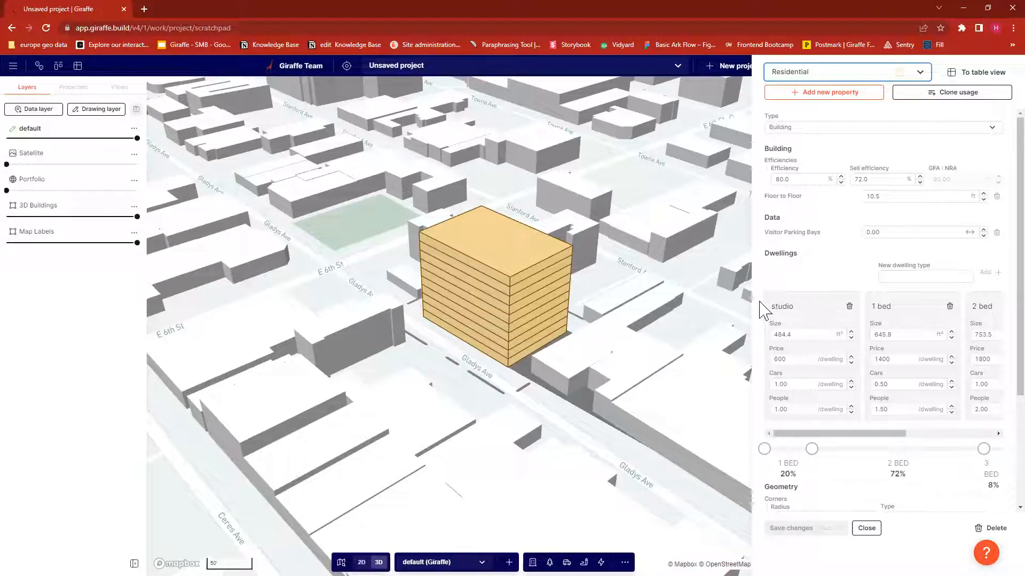
Step: Set the Residential usage's floor-to-floor height to 10 ft
left_click(795, 179)
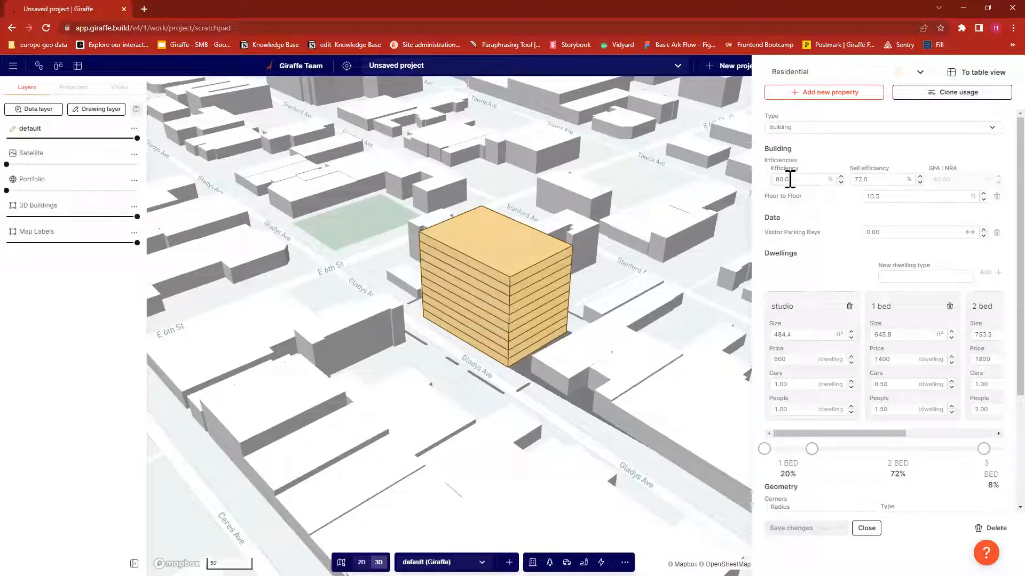
double_click(775, 179)
double_click(878, 179)
double_click(890, 198)
type("12")
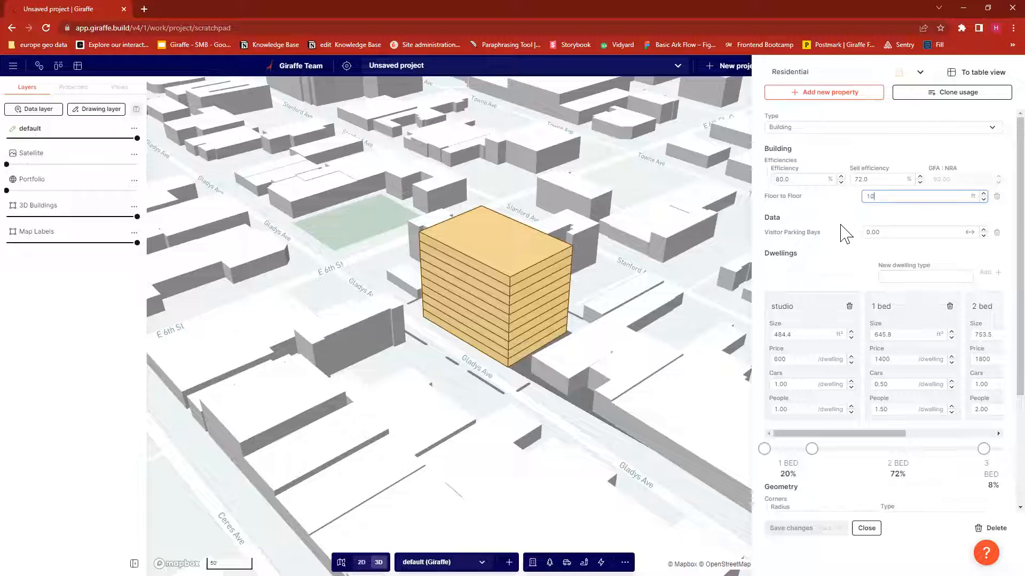
left_click(846, 227)
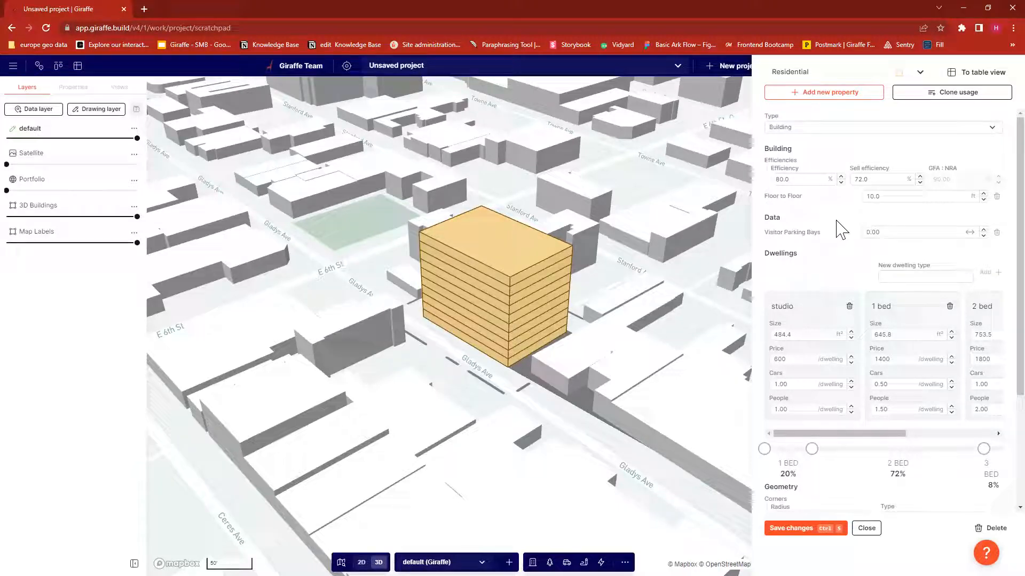
Step: Set the dwelling size to 500 ft² for the studio and 650 ft² for the 1 bed type
scroll(841, 224, "down", 3)
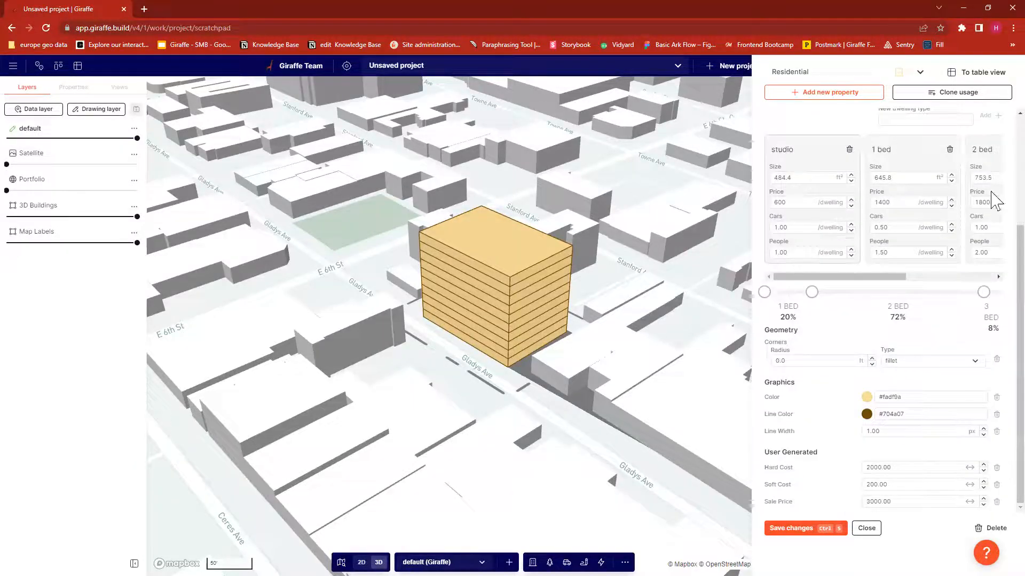
left_click_drag(824, 277, 796, 288)
left_click_drag(799, 177, 769, 177)
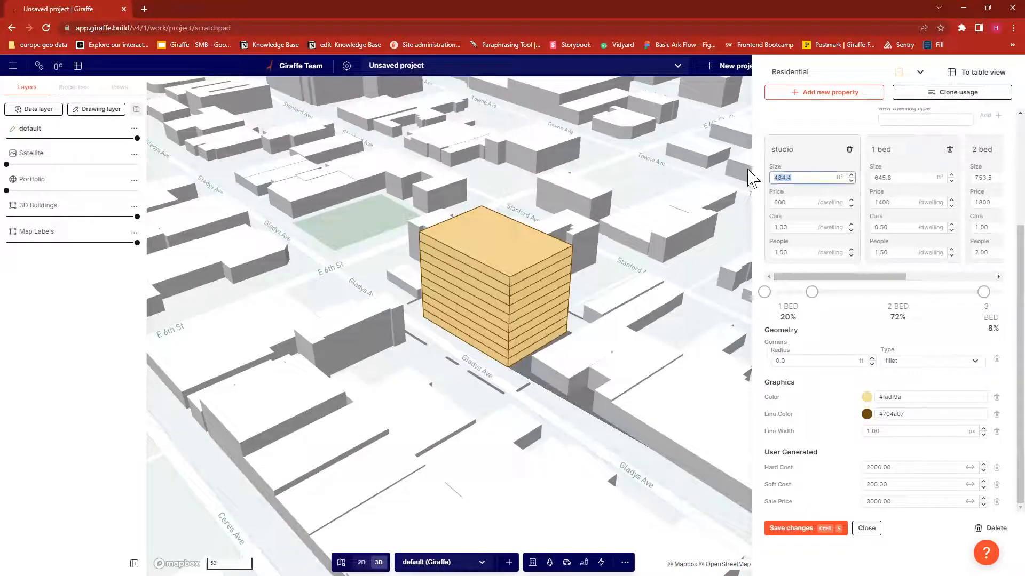
type("500")
left_click(867, 177)
type("650")
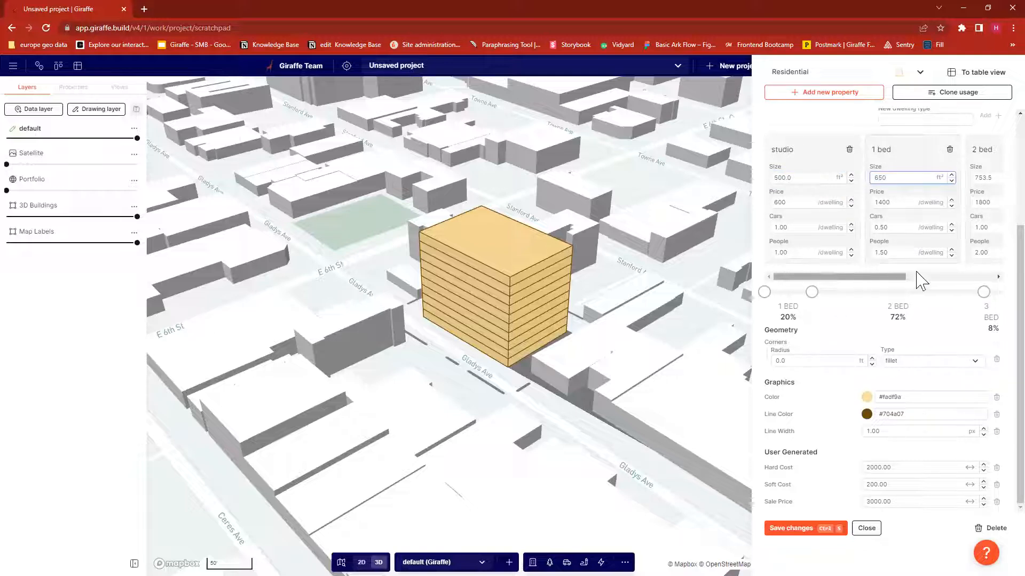
Step: Set the dwelling size to 850 ft² for the 2 bed and 1200 ft² for the 3 bed type
left_click(922, 278)
left_click(860, 177)
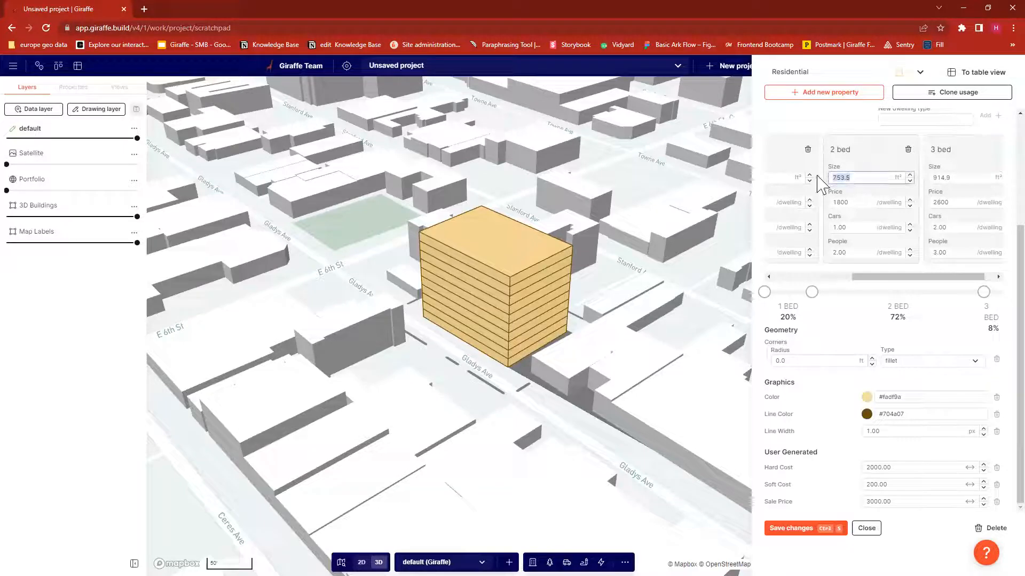
type("850")
left_click(963, 176)
type("1200")
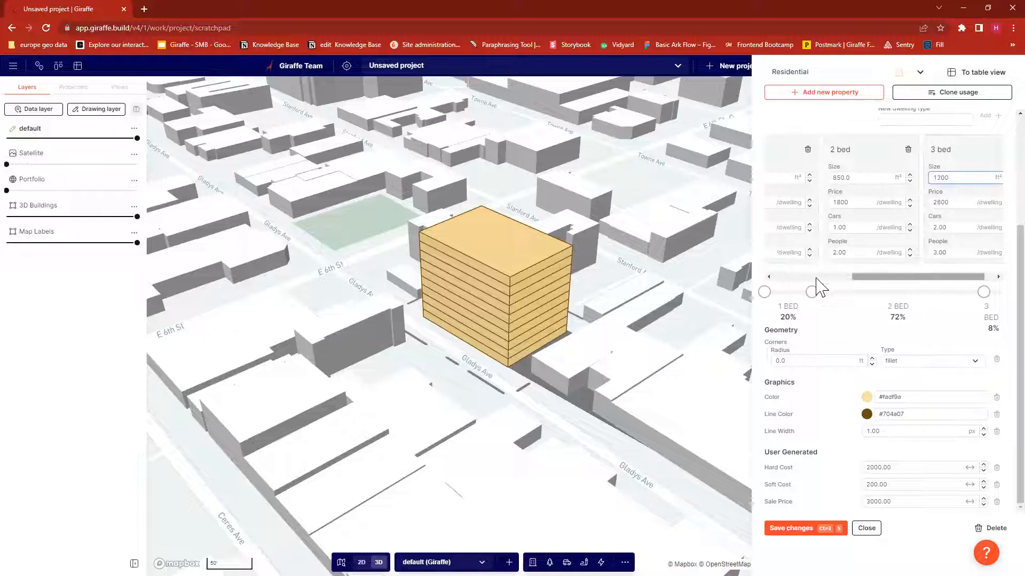
left_click(817, 278)
Step: Review the dwelling prices and set the 1 bed type's car requirement to 1 per dwelling
left_click(892, 202)
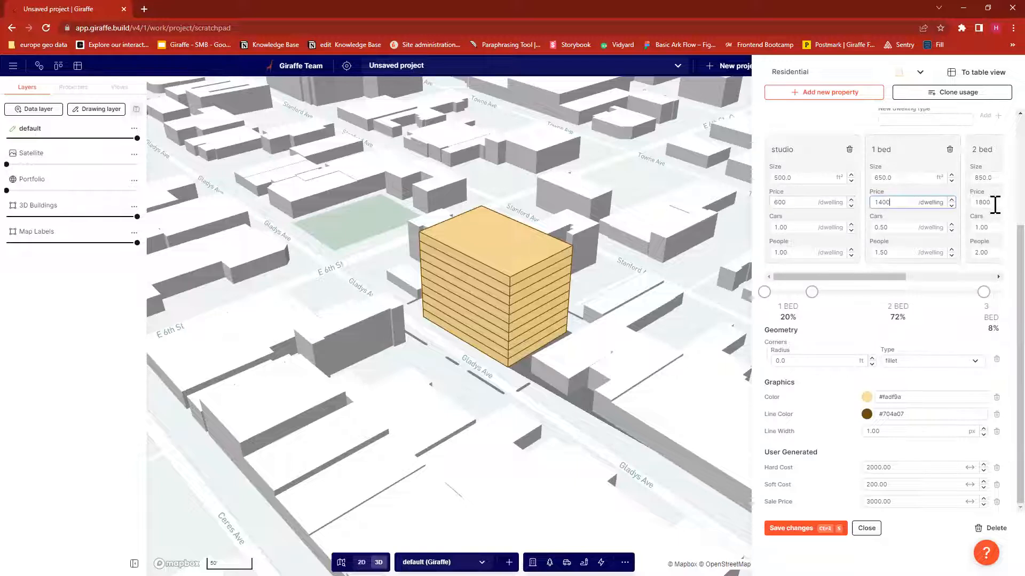
left_click(796, 202)
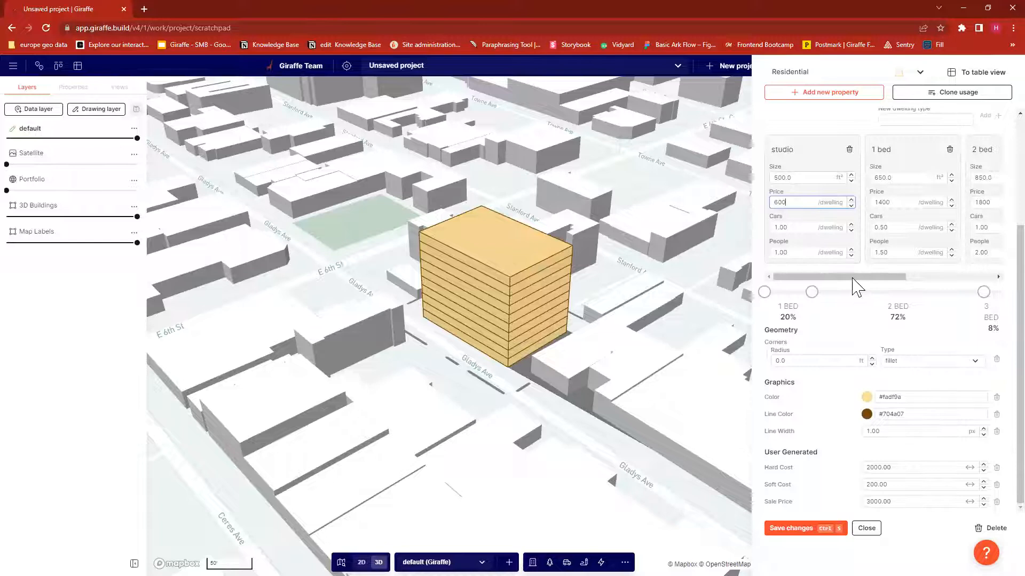
left_click_drag(903, 277, 811, 277)
double_click(897, 227)
type("1.")
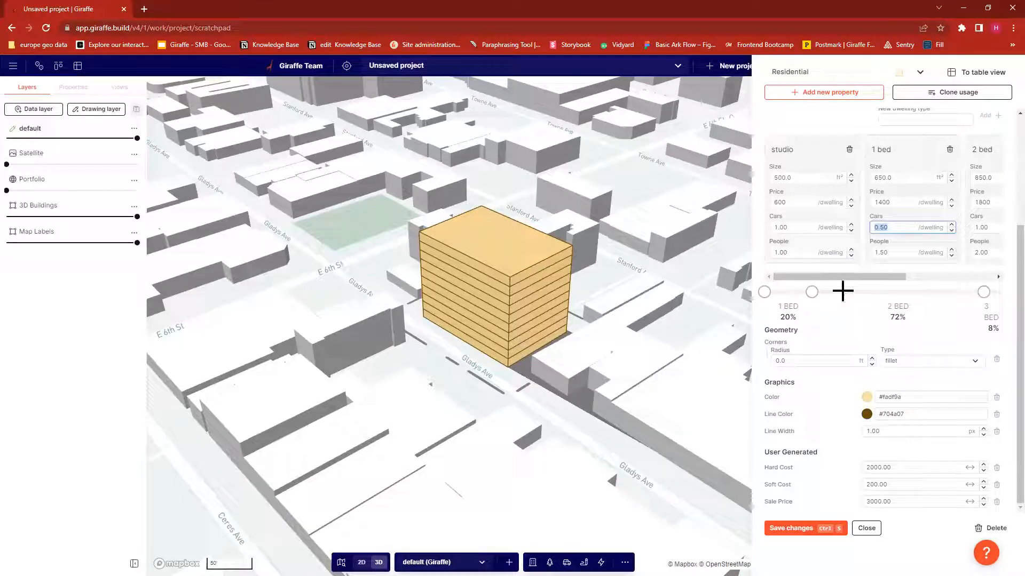
left_click(936, 277)
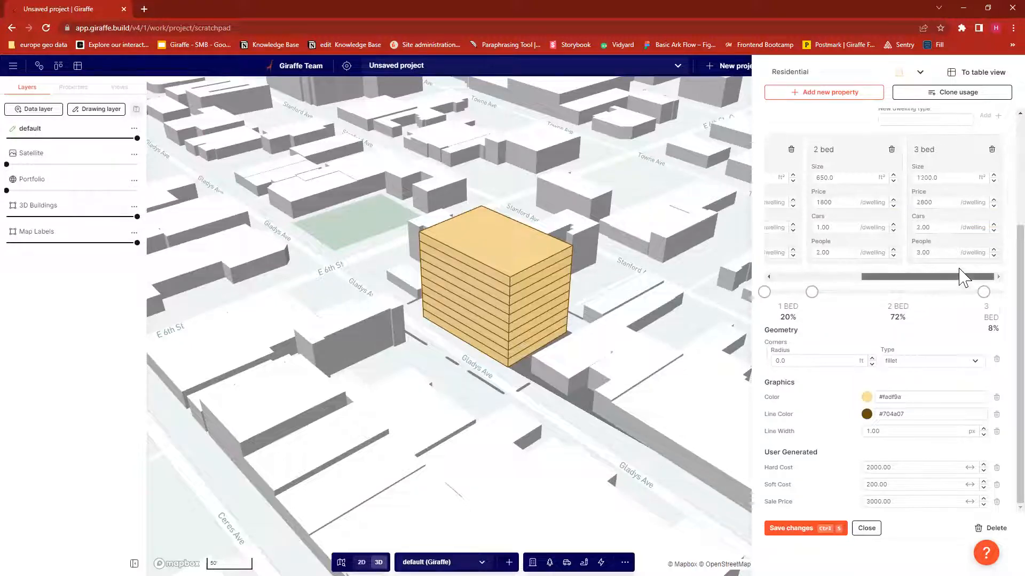
left_click_drag(931, 280, 793, 274)
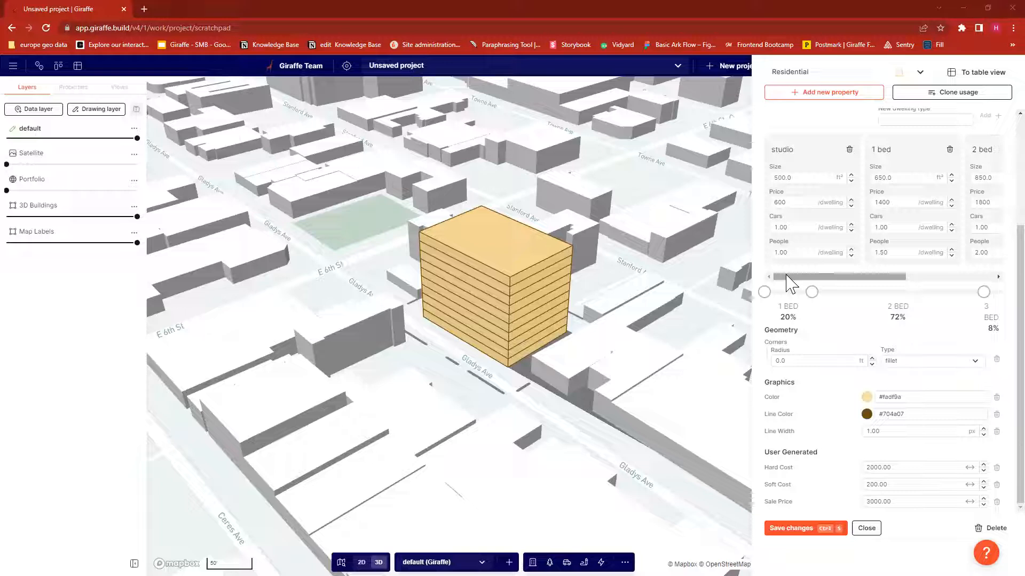
left_click(787, 276)
left_click_drag(850, 275, 927, 275)
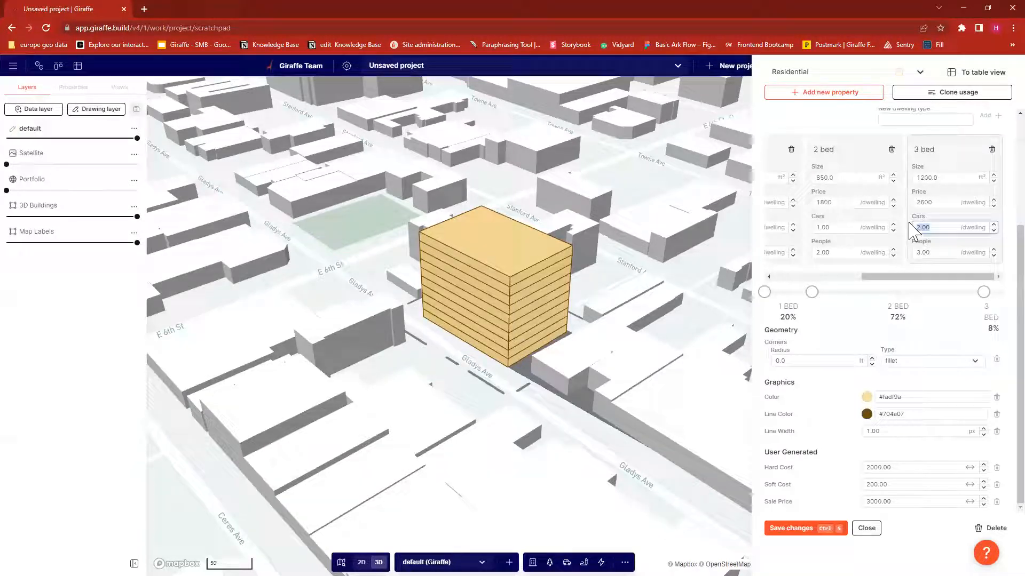
Step: Adjust the dwelling mix to 35% studio, 32% 1 bed, 25% 2 bed and 8% 3 bed
mouse_move(891, 277)
left_mouse_down()
mouse_move(805, 285)
mouse_move(939, 292)
mouse_move(904, 292)
left_mouse_up()
left_click_drag(765, 292, 849, 292)
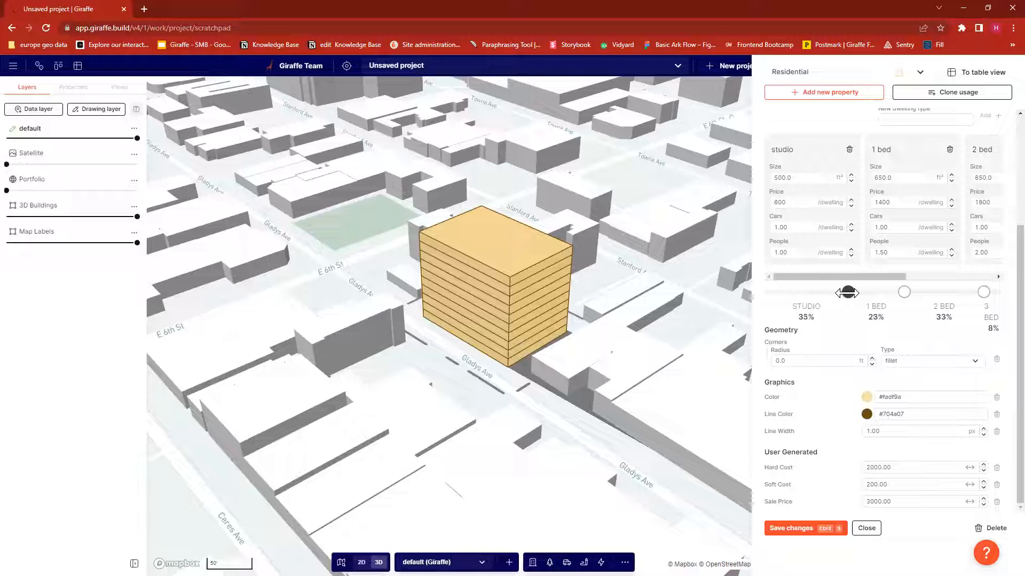
left_click_drag(918, 290, 938, 291)
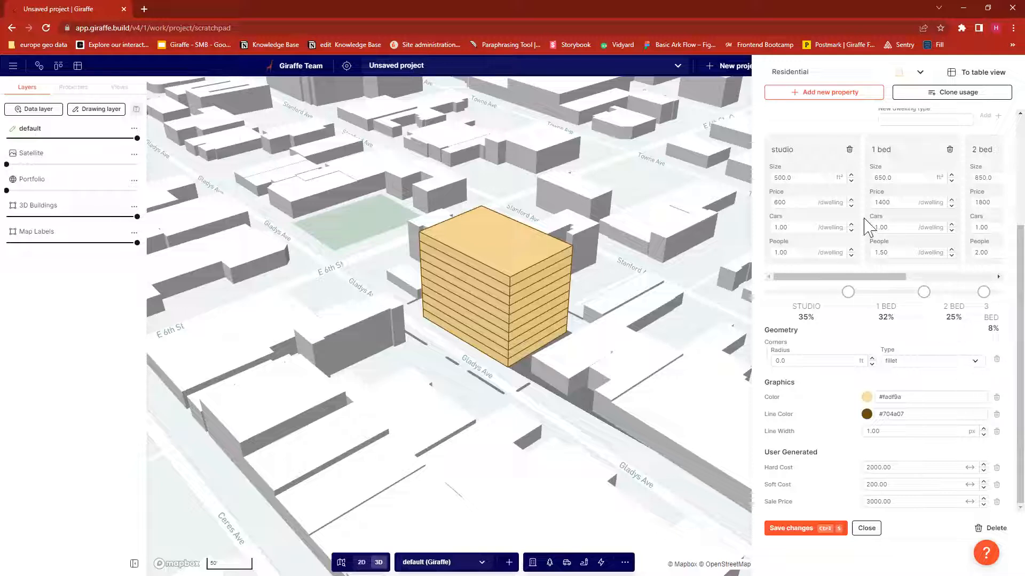
Step: Change the Residential usage's color to purple #a04bff
left_click(867, 398)
left_click(868, 534)
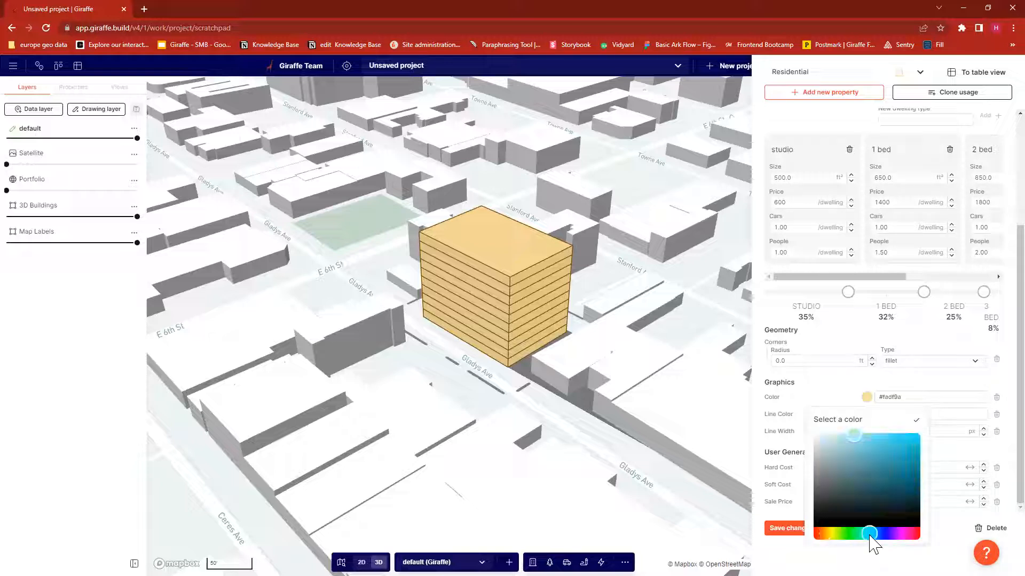
left_click(893, 534)
left_click_drag(885, 464, 888, 424)
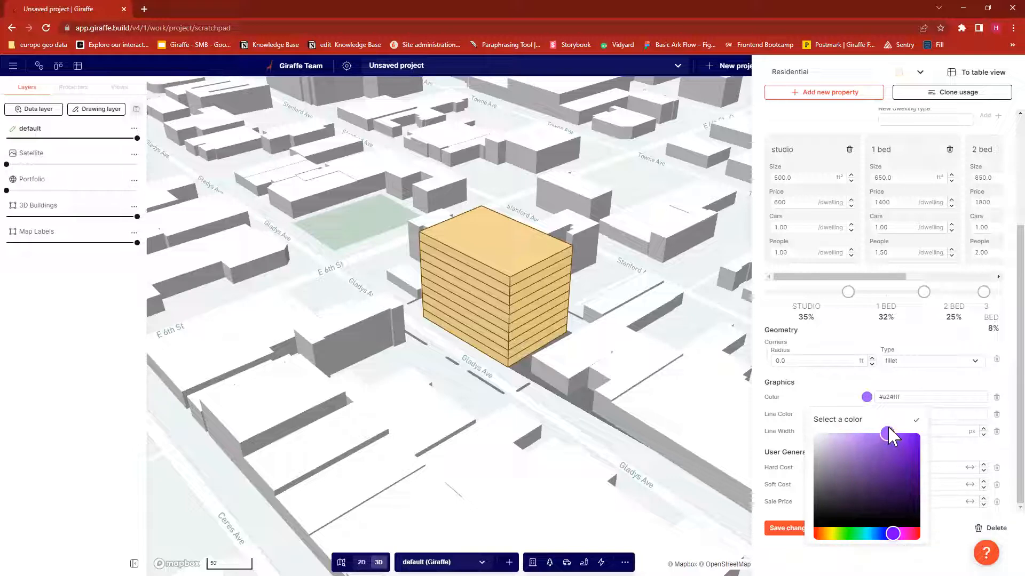
left_click(869, 415)
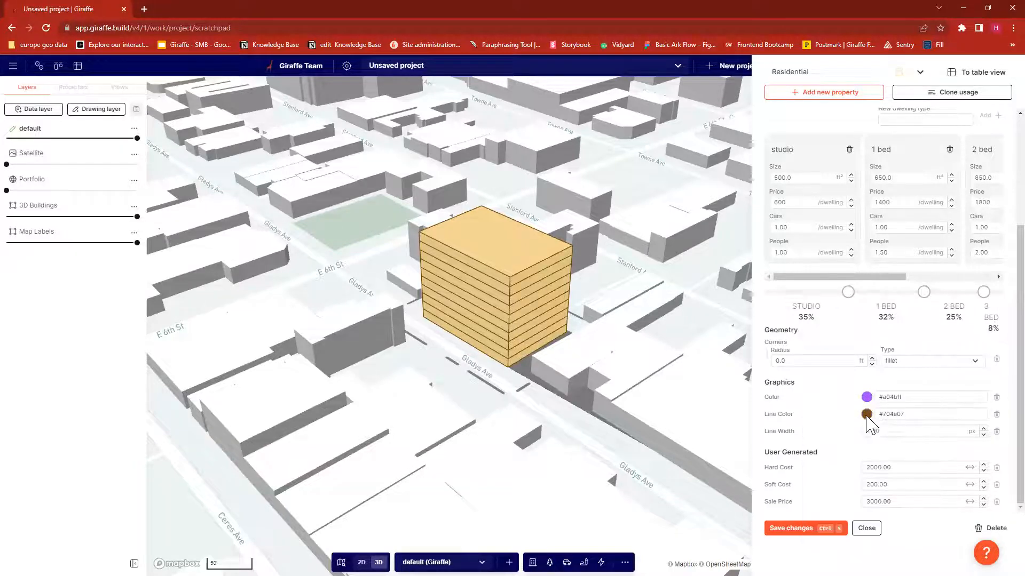
Step: Set the line color to dark purple #380770, then save the Residential usage changes and close its settings
left_click(866, 414)
left_click(892, 550)
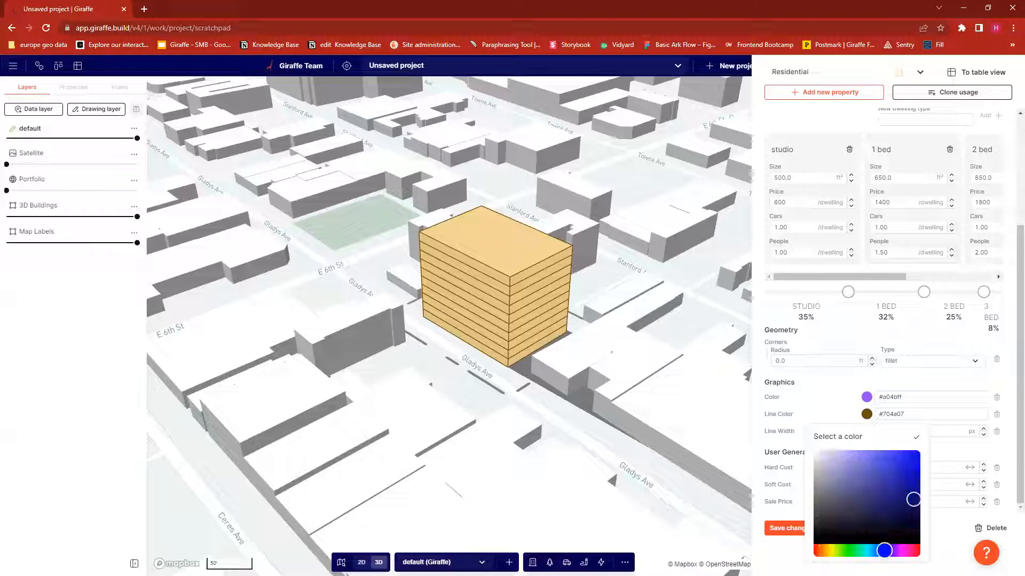
left_click(916, 437)
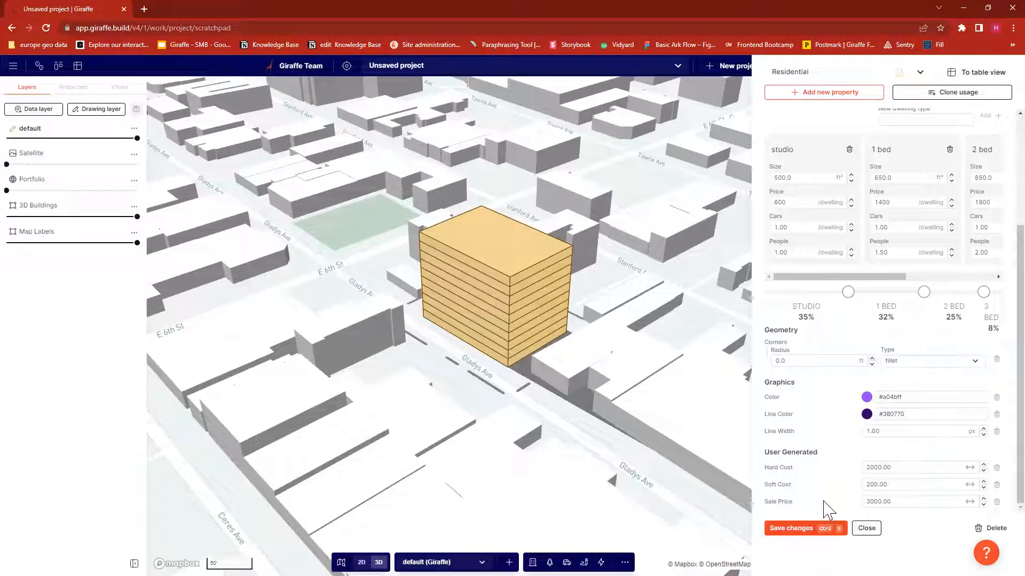
key("ctrl+s")
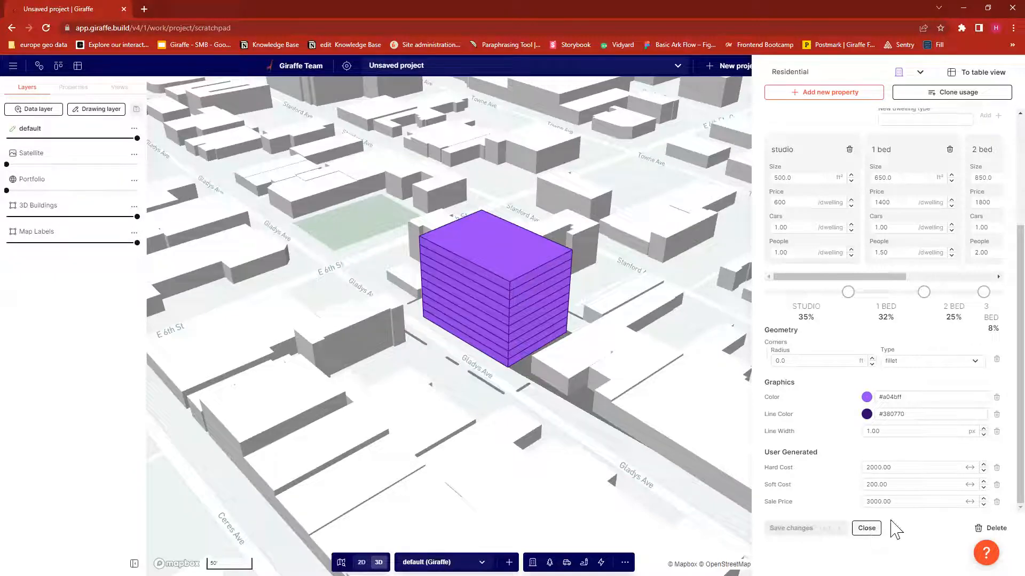
left_click(866, 528)
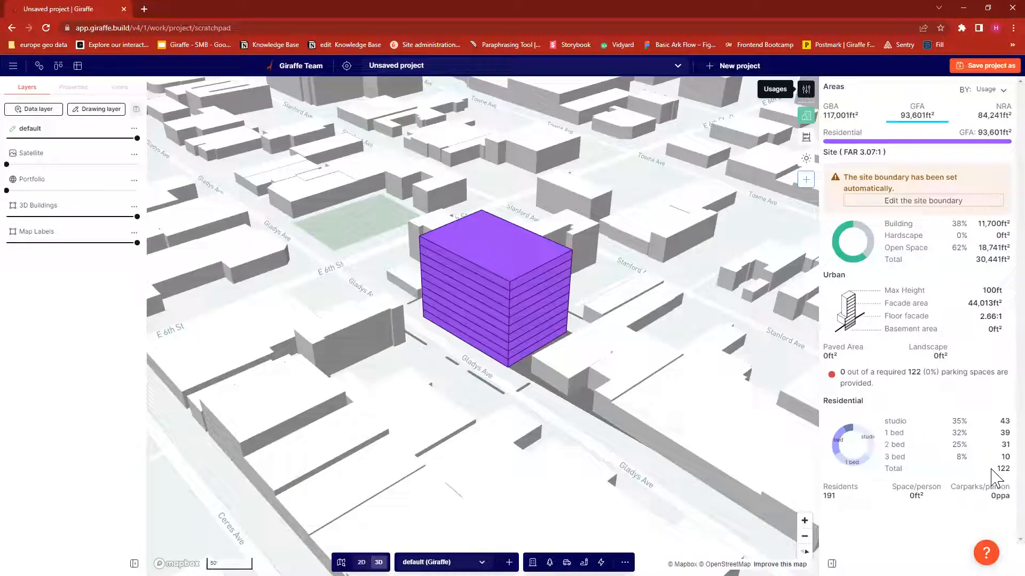
Step: Examine the residential dwelling breakdown by type and the number of required parking spaces in the analytics
left_click_drag(1008, 460, 873, 415)
left_click(910, 406)
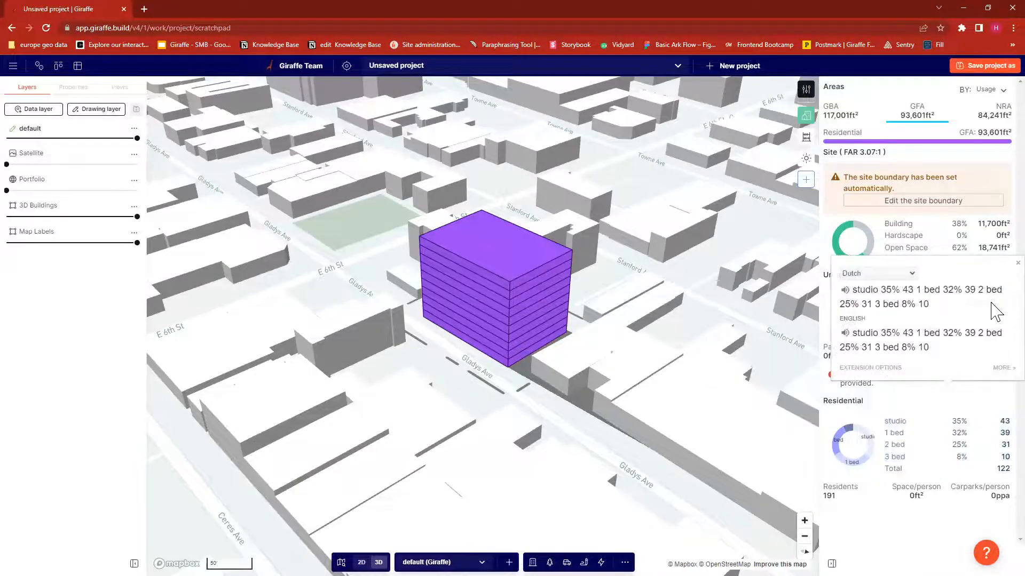
left_click(1017, 264)
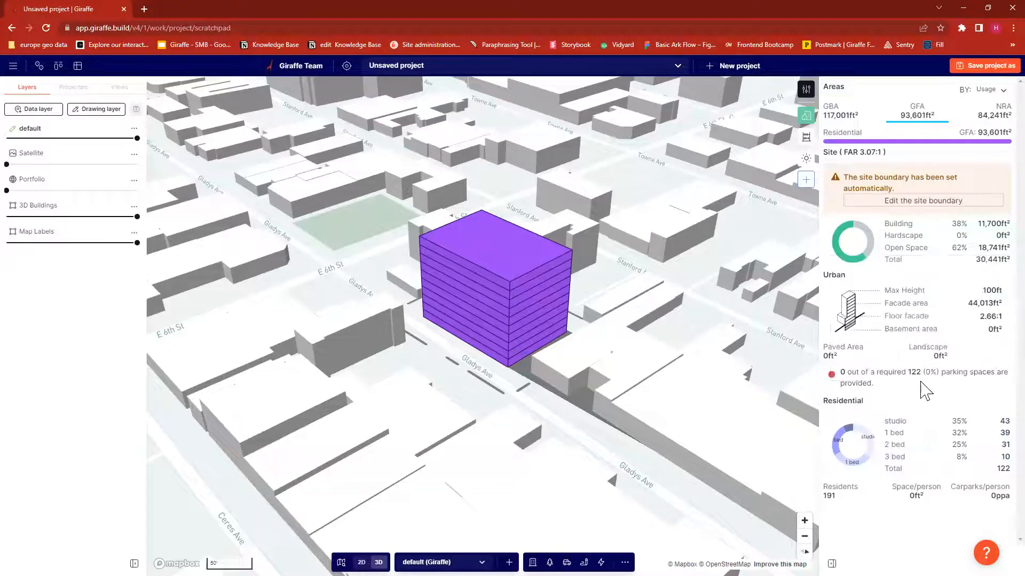
mouse_move(920, 371)
left_click_drag(919, 371, 906, 370)
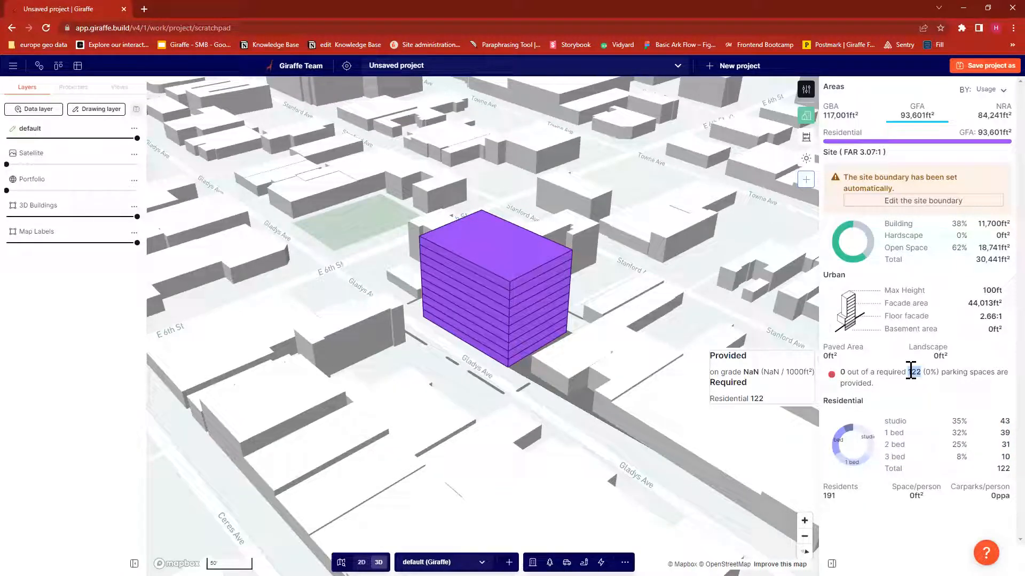
left_click_drag(839, 372, 988, 380)
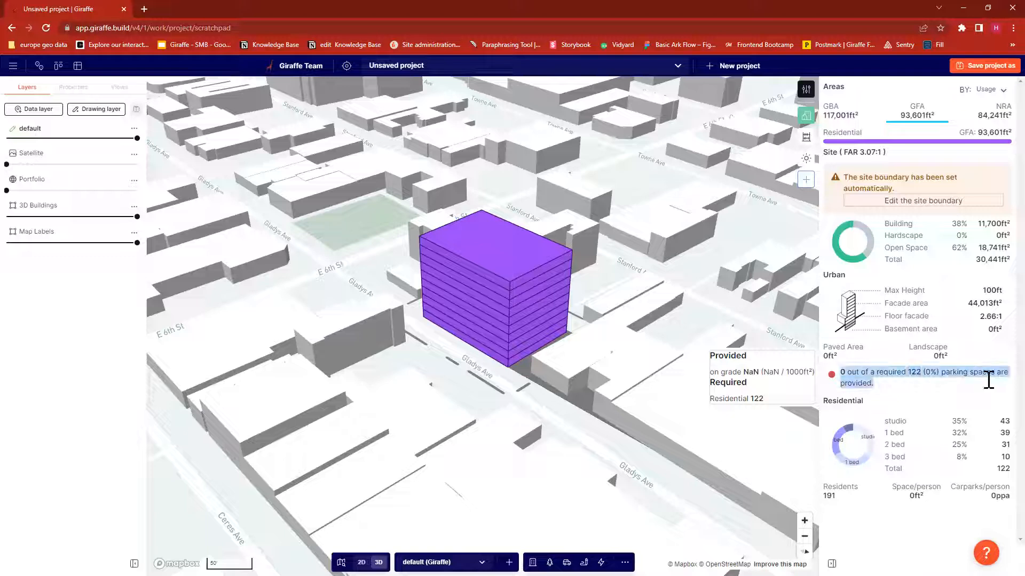
left_click(914, 369)
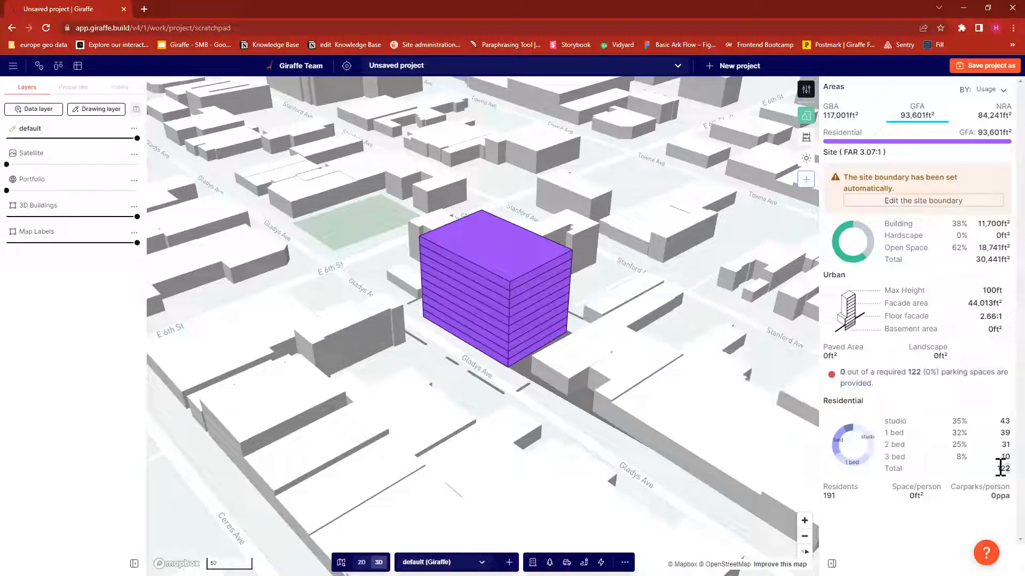
mouse_move(906, 392)
left_click_drag(637, 206, 630, 217)
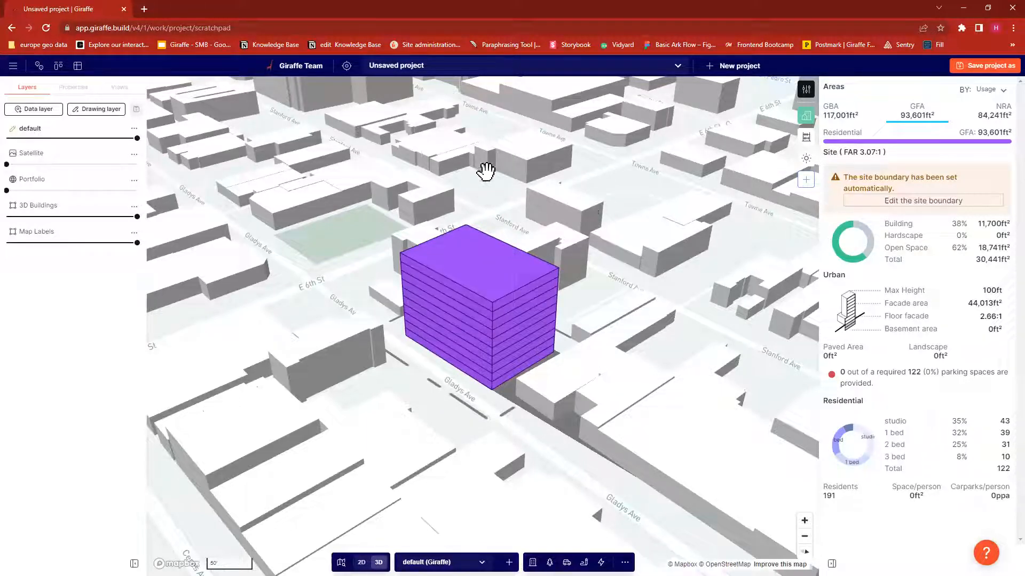
Step: Try to start over with a new blank project
left_click(745, 69)
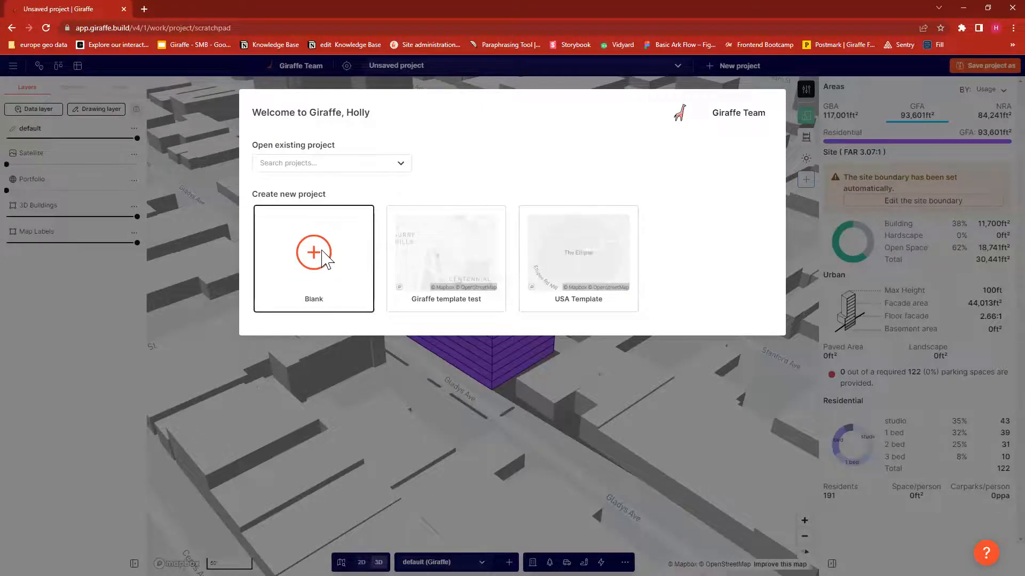
left_click(270, 254)
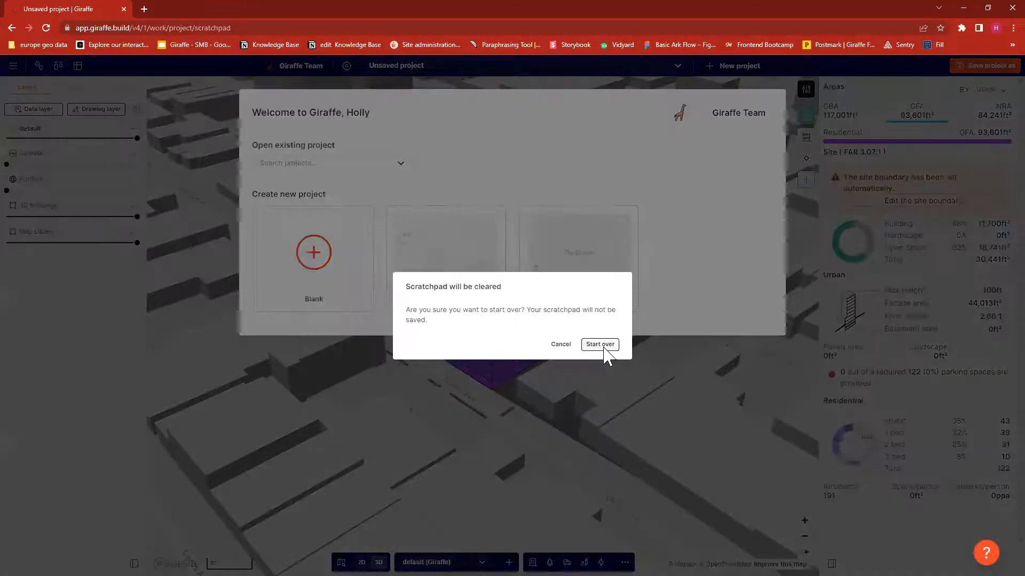
key("Return")
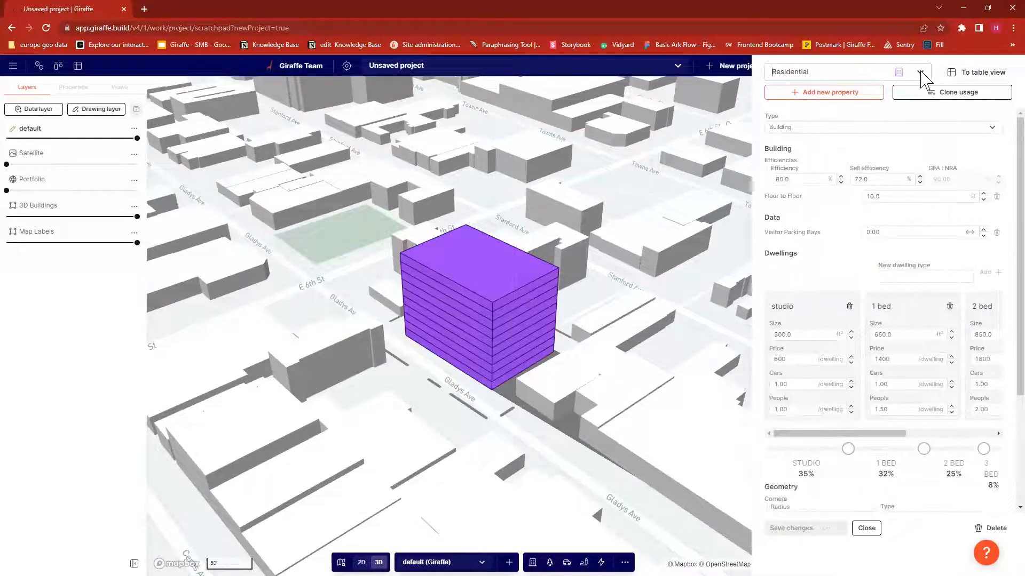
Step: Switch the usage settings from Residential to the Industrial usage
left_click(923, 72)
left_click(920, 72)
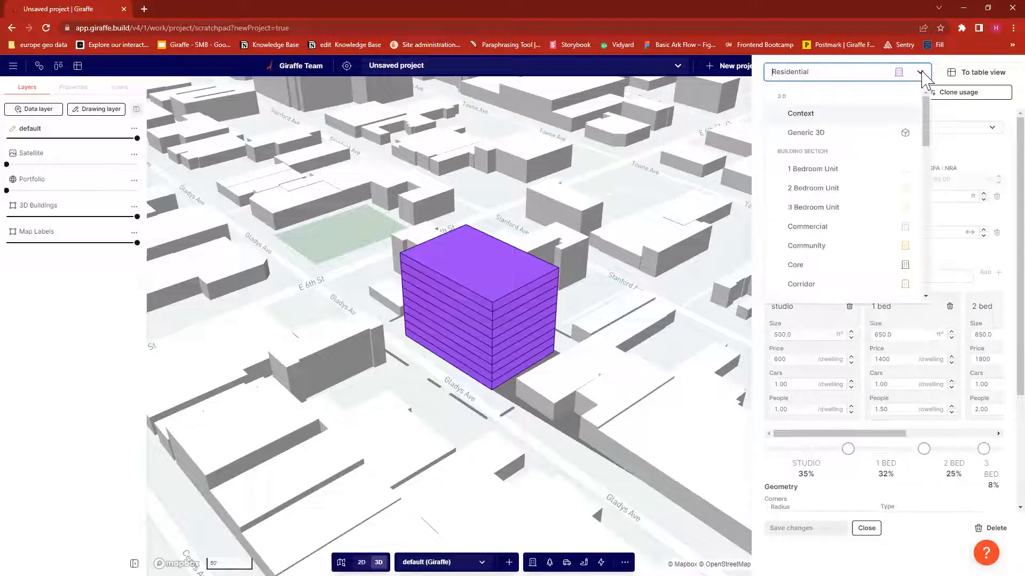
type("indus")
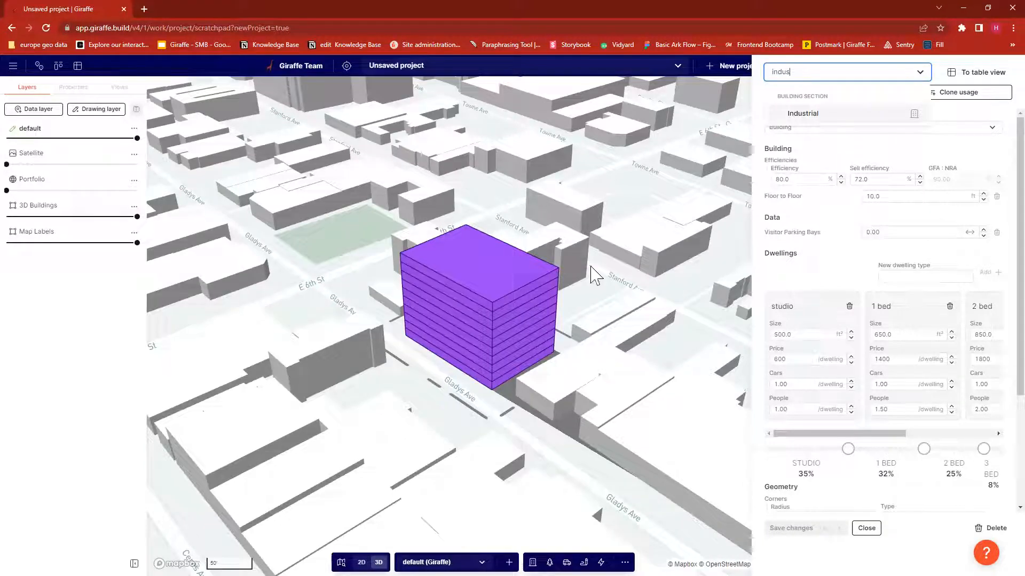
key("Return")
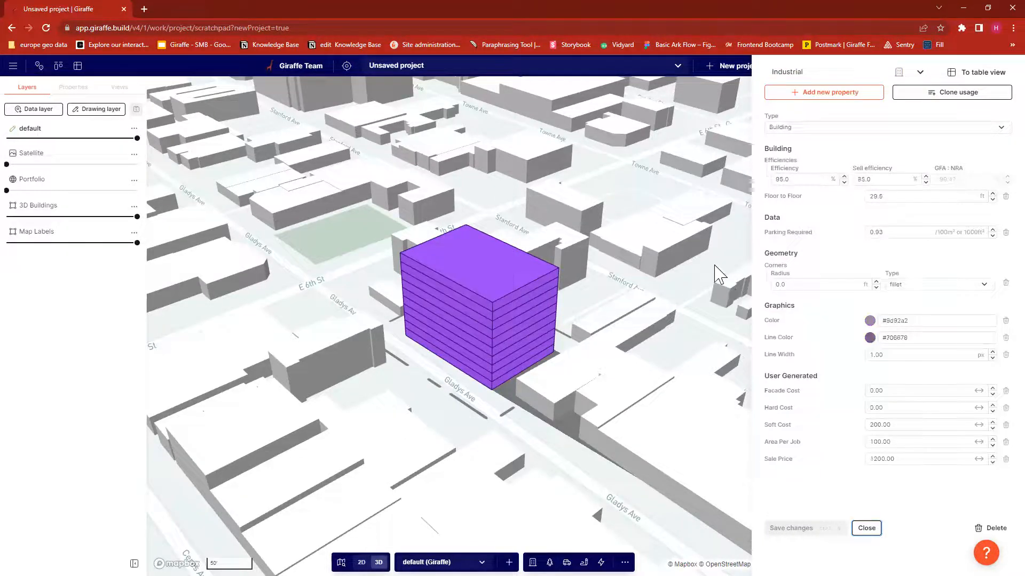
Step: Change the drawn building's usage from Residential to Industrial and set its levels to 1
left_click(499, 307)
left_click(476, 304)
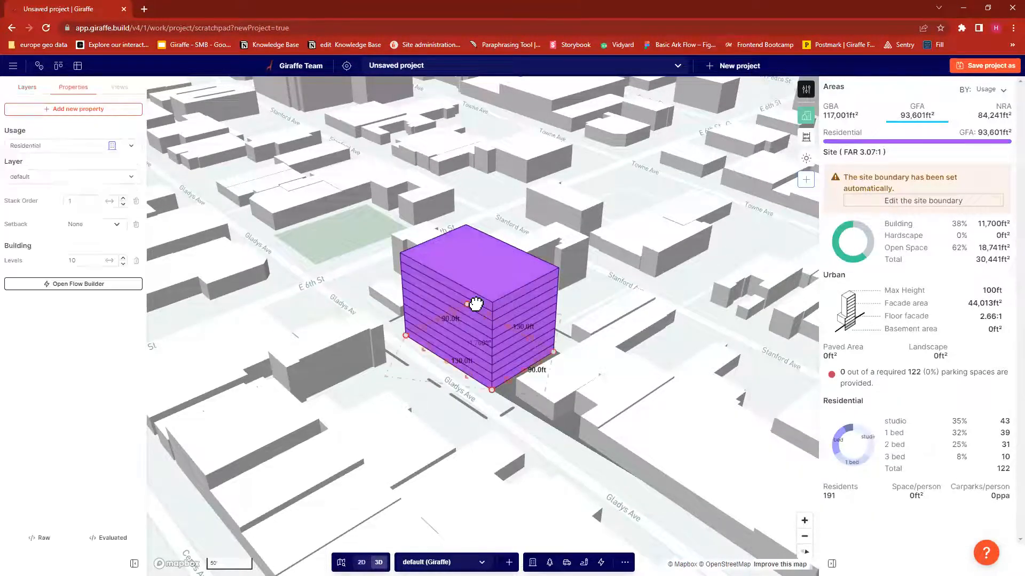
left_click(53, 149)
type("indus")
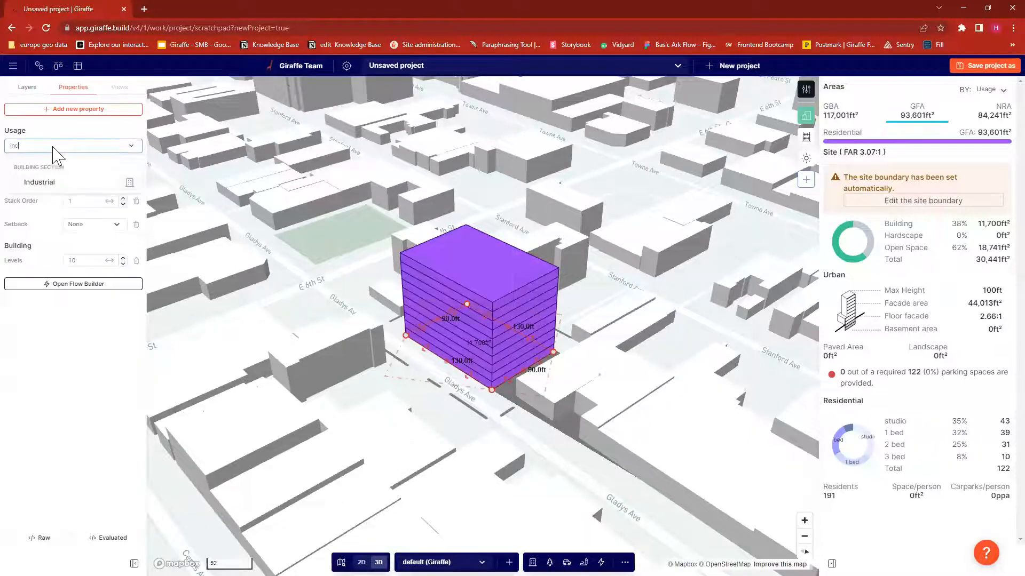
left_click(62, 183)
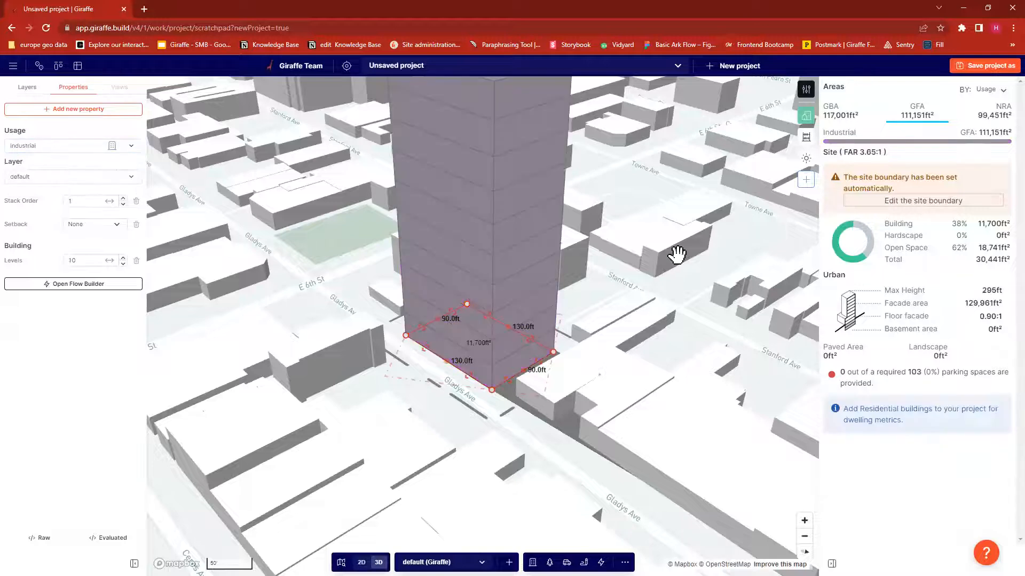
double_click(72, 260)
type("1")
left_click(643, 288)
left_click(609, 262)
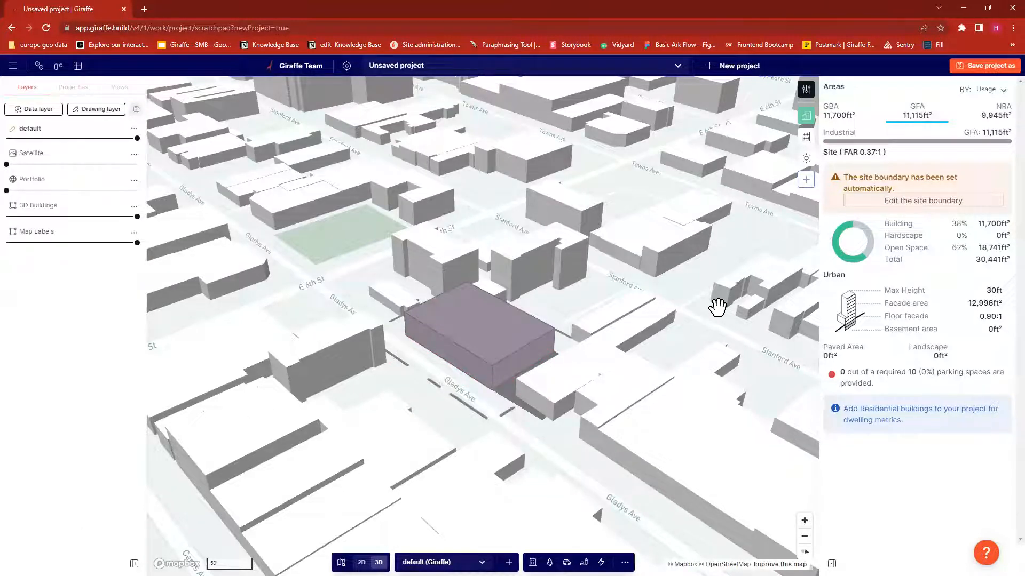
Step: Start over with a new blank project, clearing the unsaved scratchpad
left_click(739, 66)
left_click(310, 265)
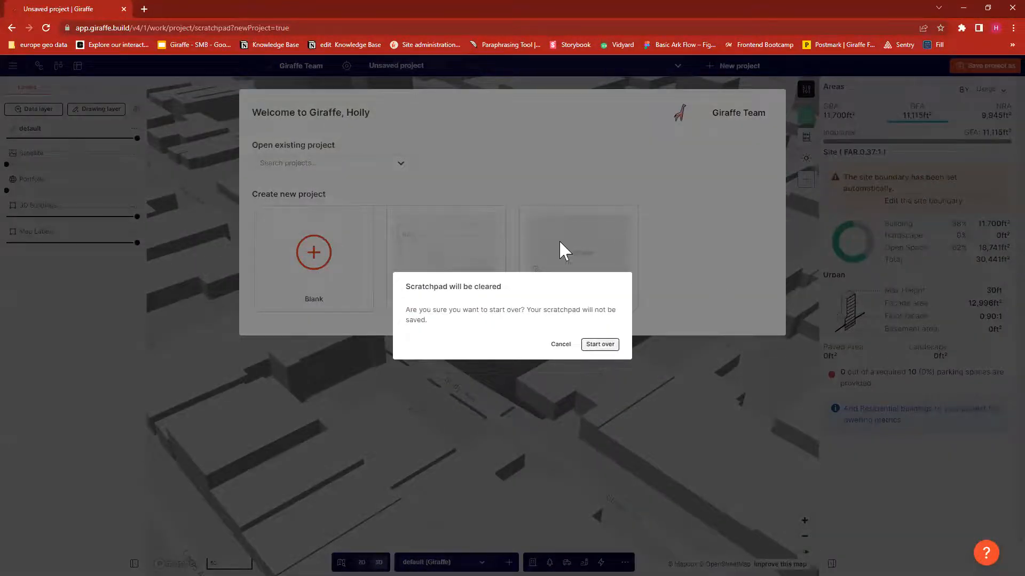
scroll(442, 320, "down", 5)
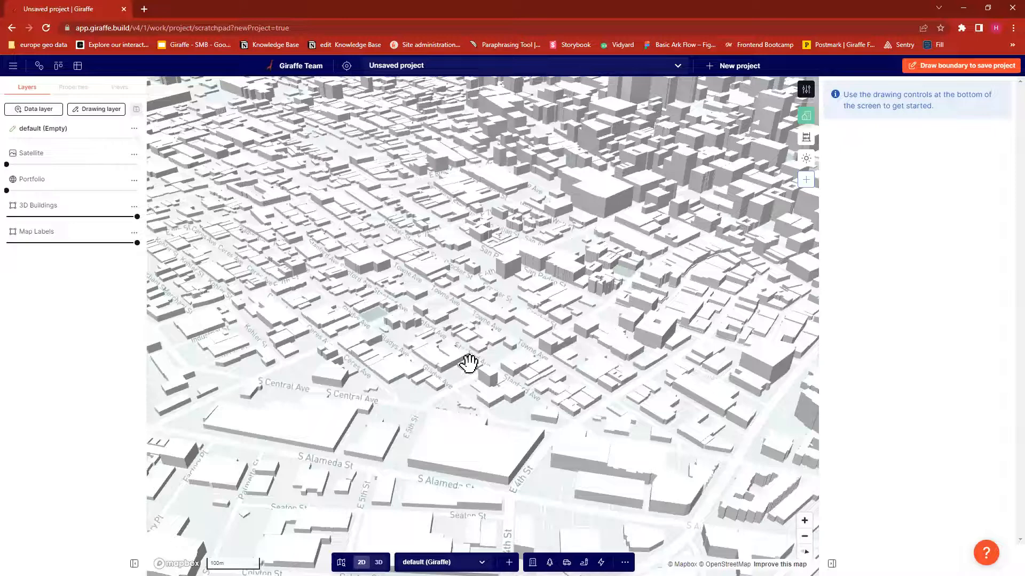
right_click_drag(529, 364, 527, 319)
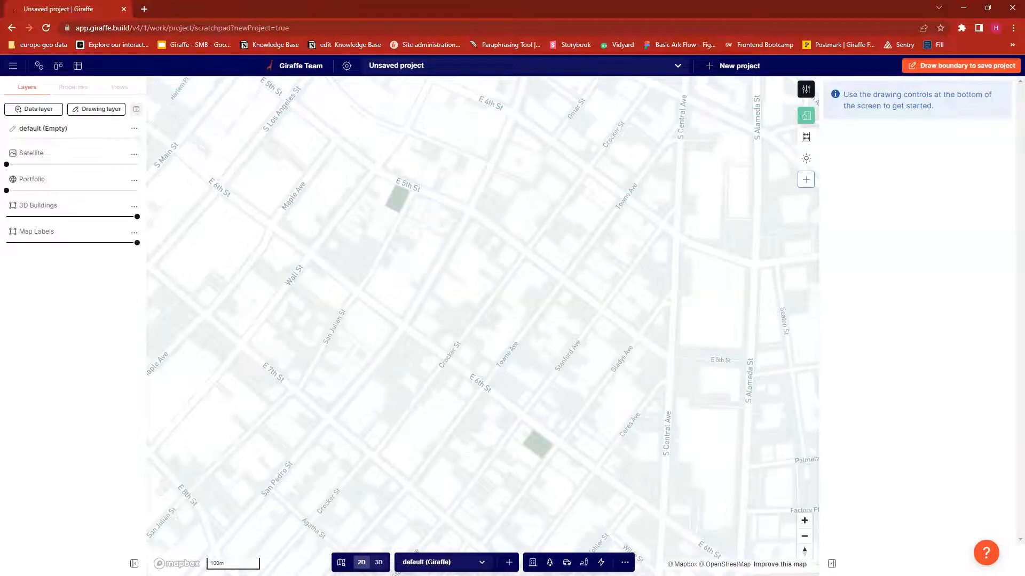
Step: Search the available data layers for "flood" and add the National Flood Hazard Zones layer
left_click(39, 110)
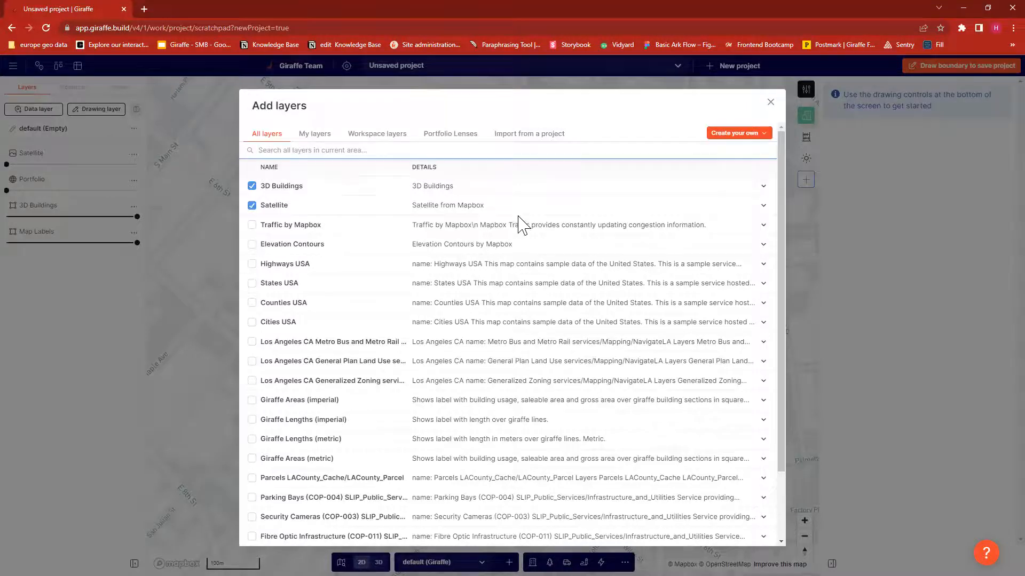
scroll(471, 306, "down", 2)
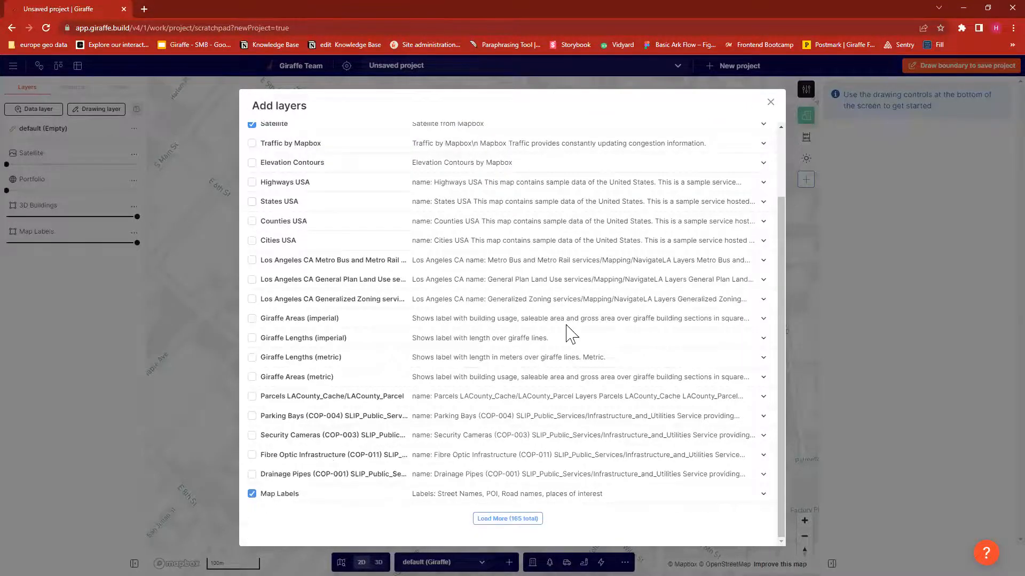
scroll(570, 334, "up", 3)
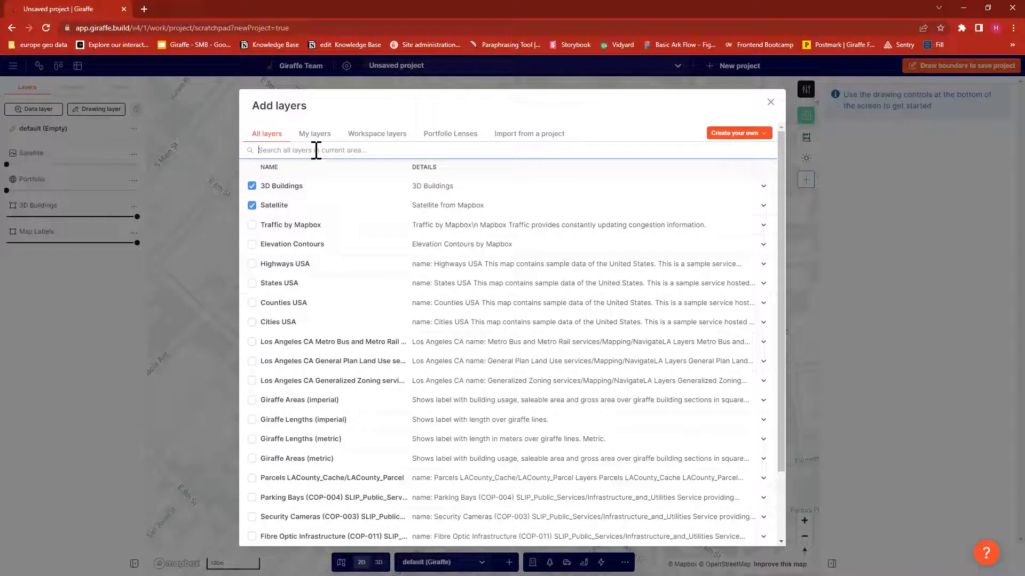
type("flood")
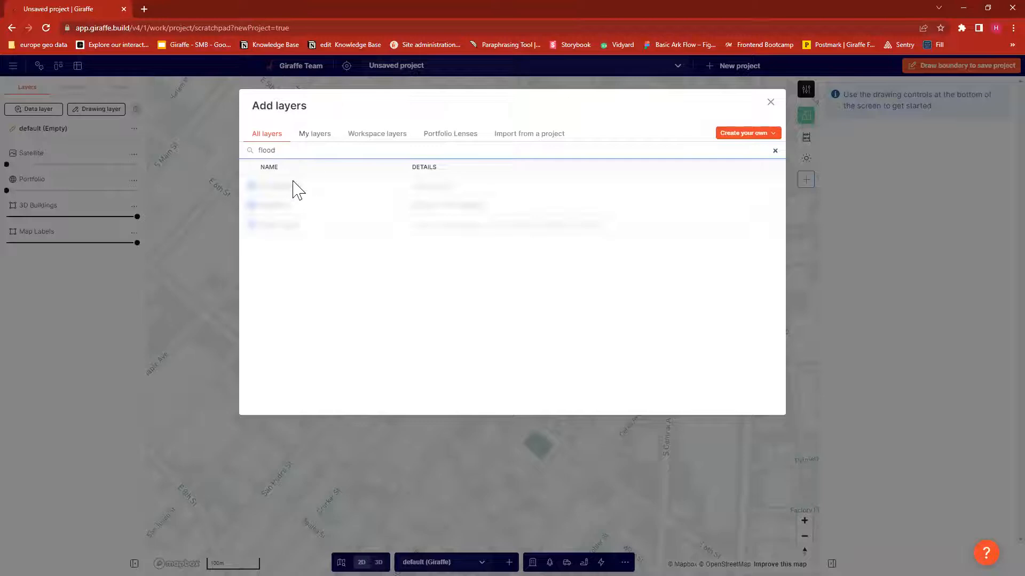
left_click(250, 207)
Step: Search for contours and wetlands, adding the Elevation Contours USA 3DEP and Wetlands services/Wetlands layers
left_click_drag(285, 149, 254, 150)
type("contours")
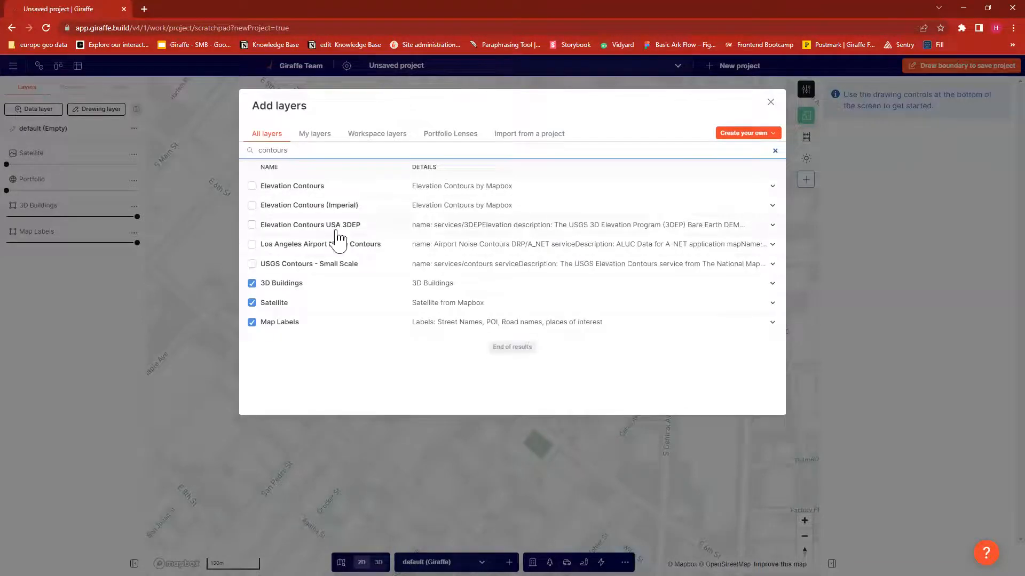
left_click(251, 225)
left_click_drag(322, 147, 242, 147)
type("wetlands")
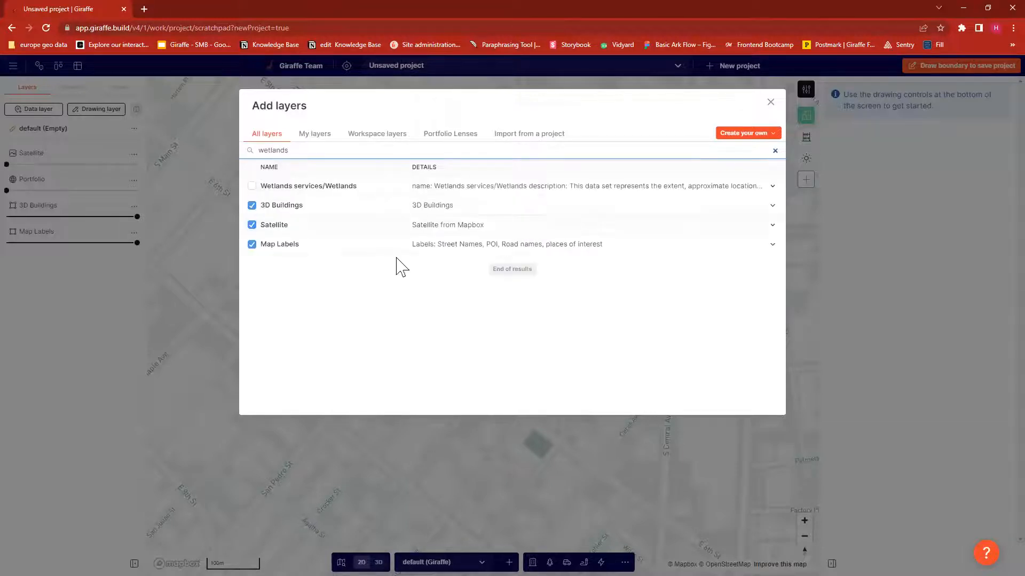
left_click(251, 185)
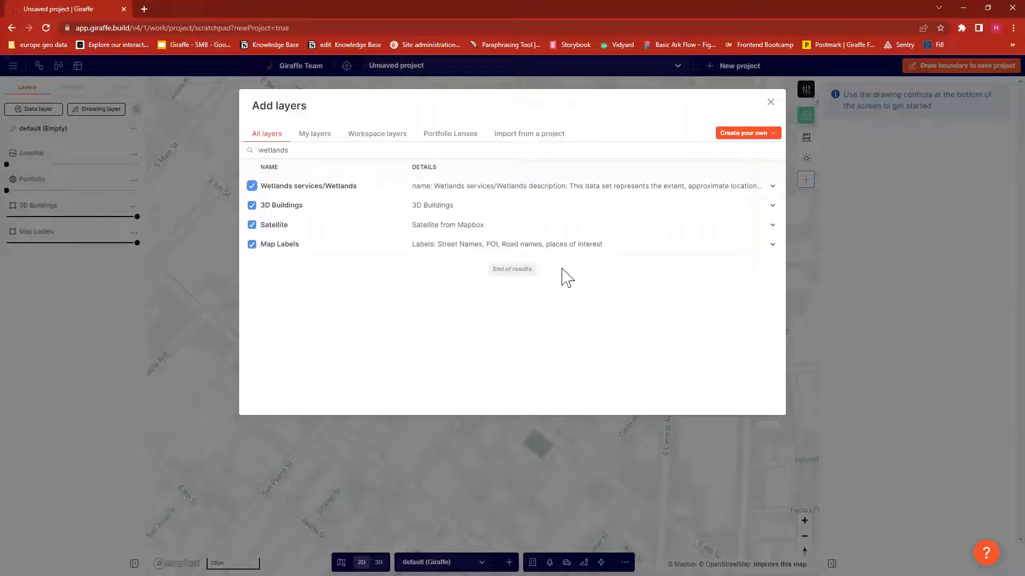
Step: Search for parcels, add the Los Angeles Parcels (Featureserver) layer and close the layer library
left_click(328, 153)
double_click(242, 154)
key("BackSpace")
type("parcels")
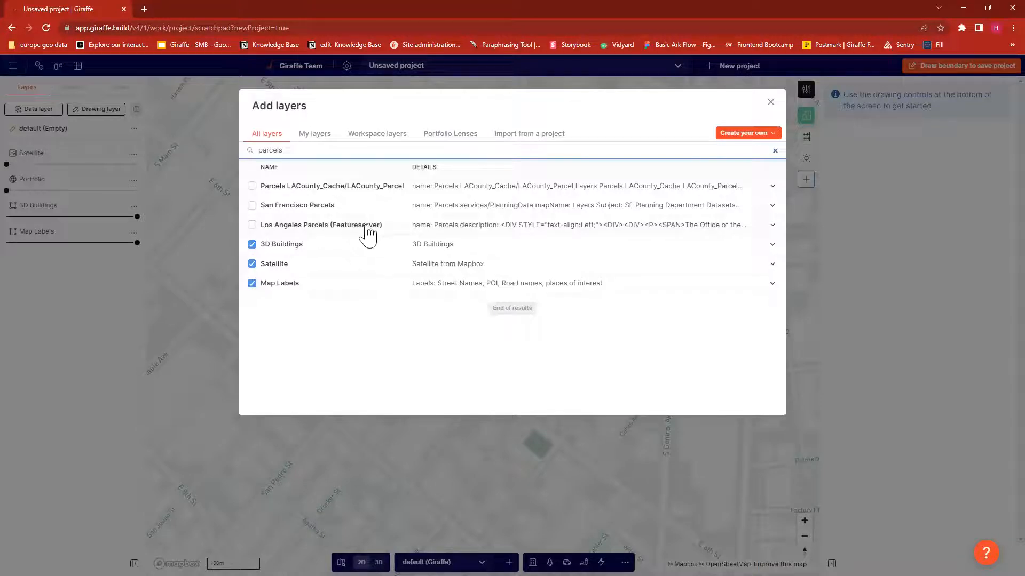
left_click(251, 224)
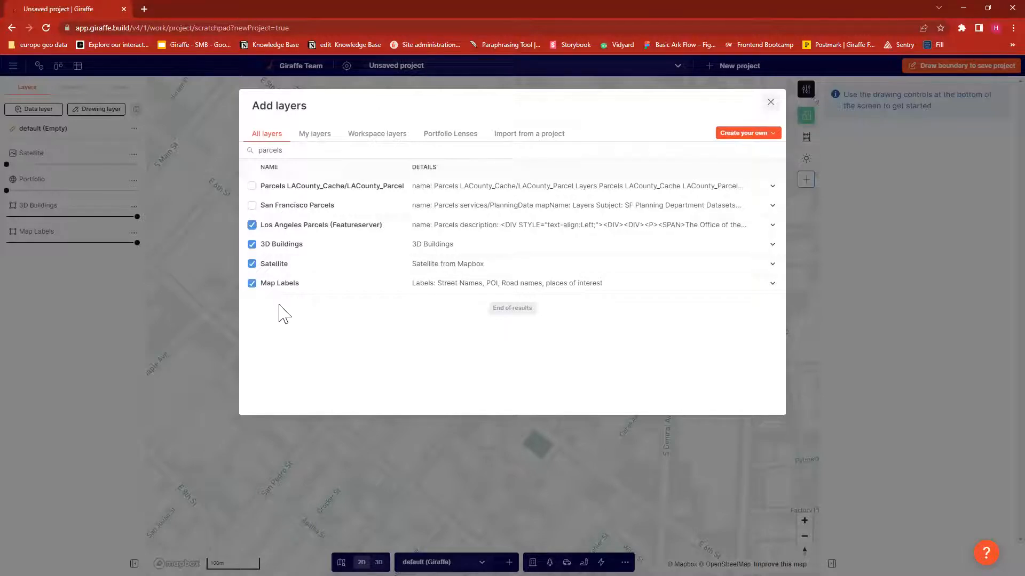
left_click(41, 362)
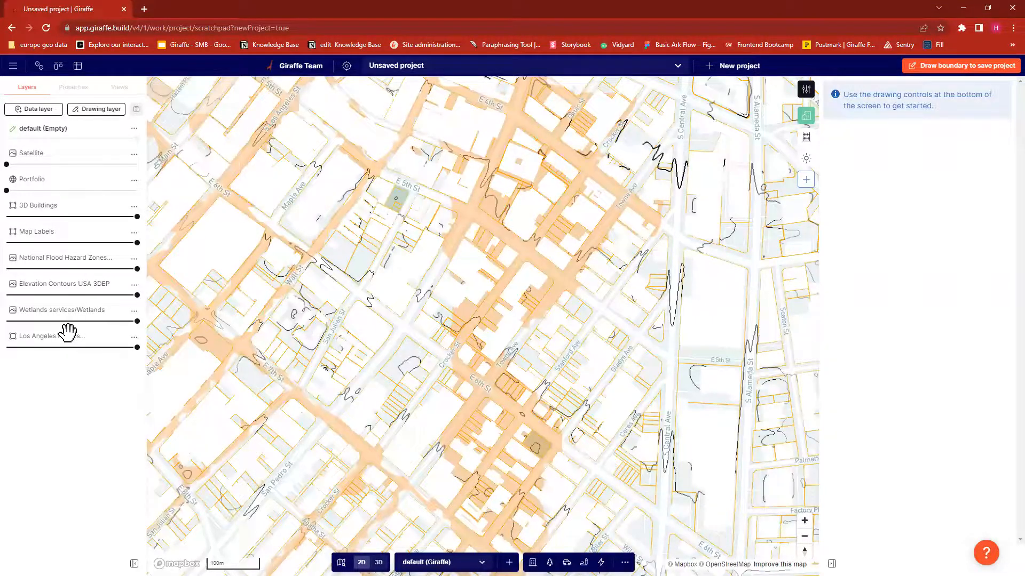
Step: Move the Los Angeles Parcels layer directly below Map Labels and group the flood hazard, elevation contours and wetlands layers as Terrain
left_click_drag(76, 330, 64, 255)
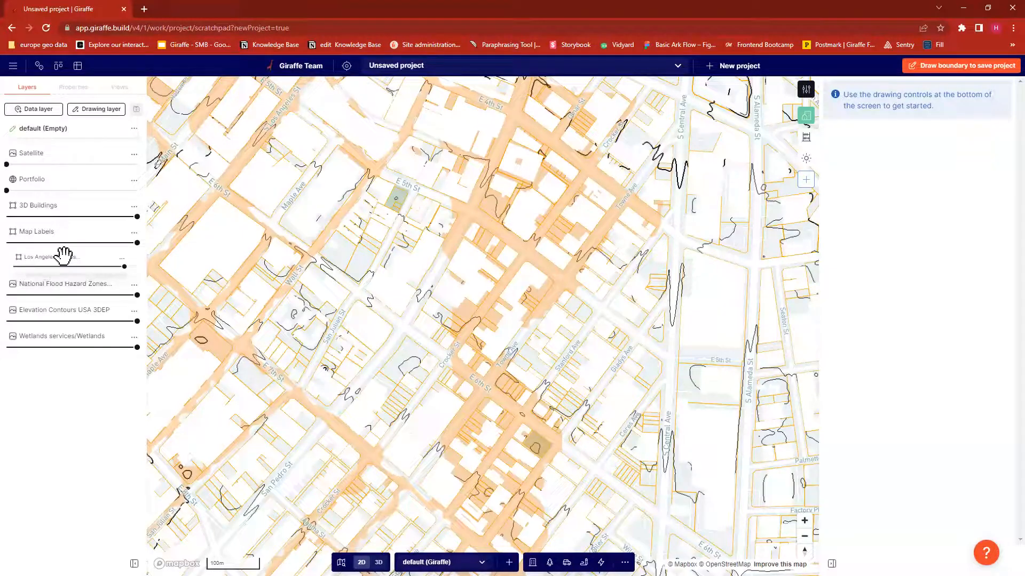
left_click_drag(114, 280, 118, 282)
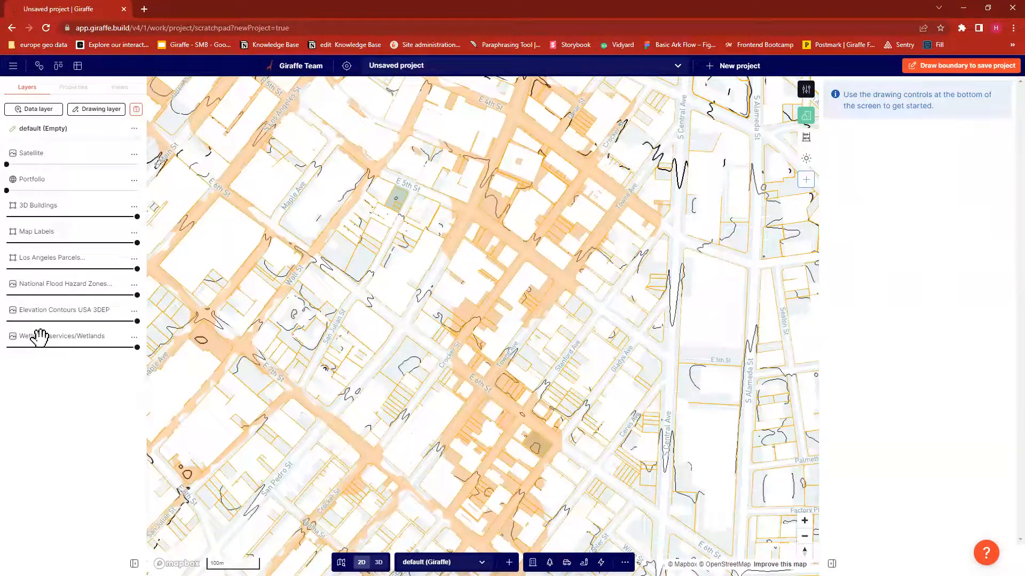
left_click_drag(40, 336, 52, 313)
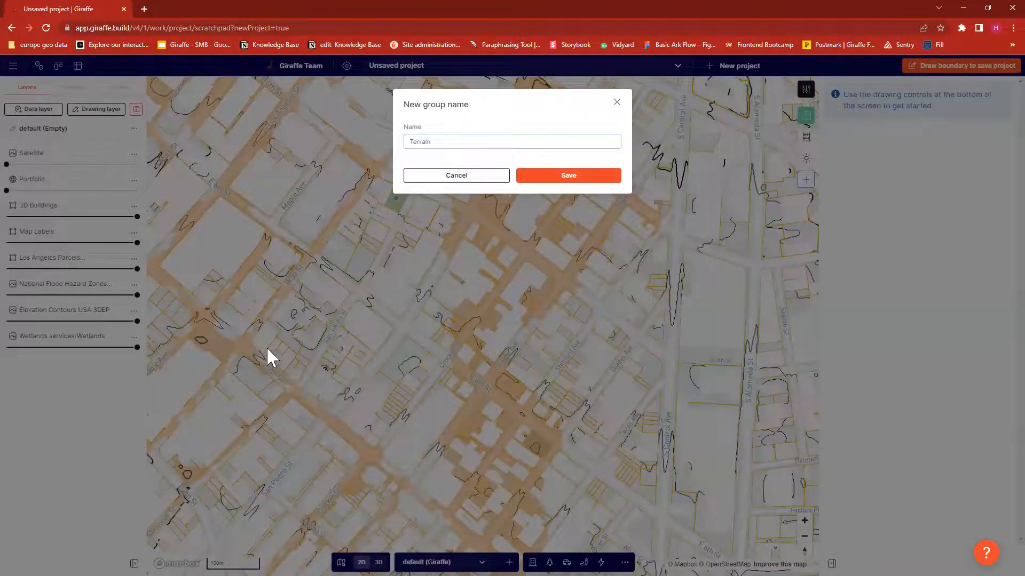
key("Return")
left_click_drag(68, 288, 94, 326)
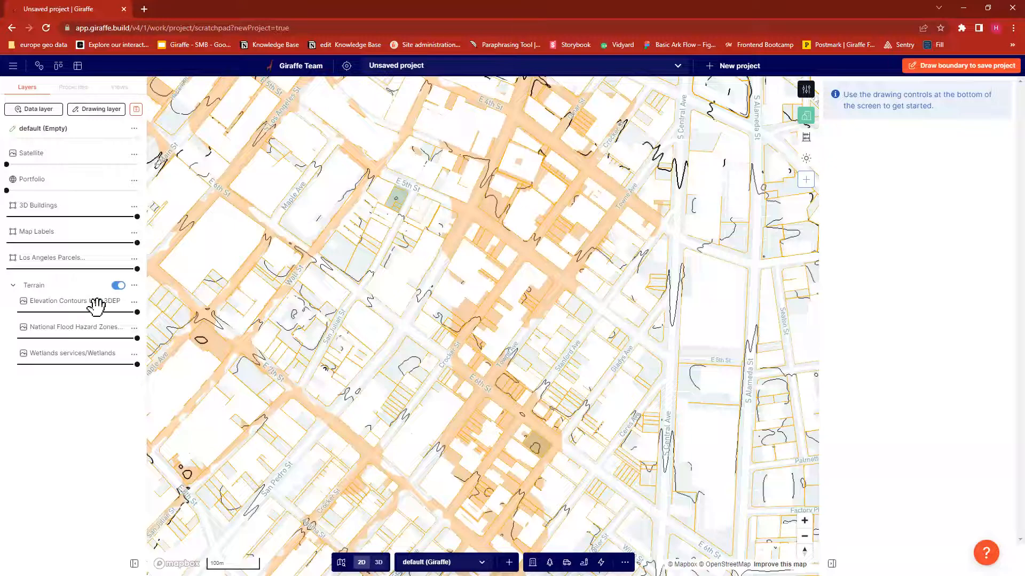
Step: Try the Los Angeles Parcels layer at 23% opacity, restore it to 100%, and turn off the Terrain group
mouse_move(137, 267)
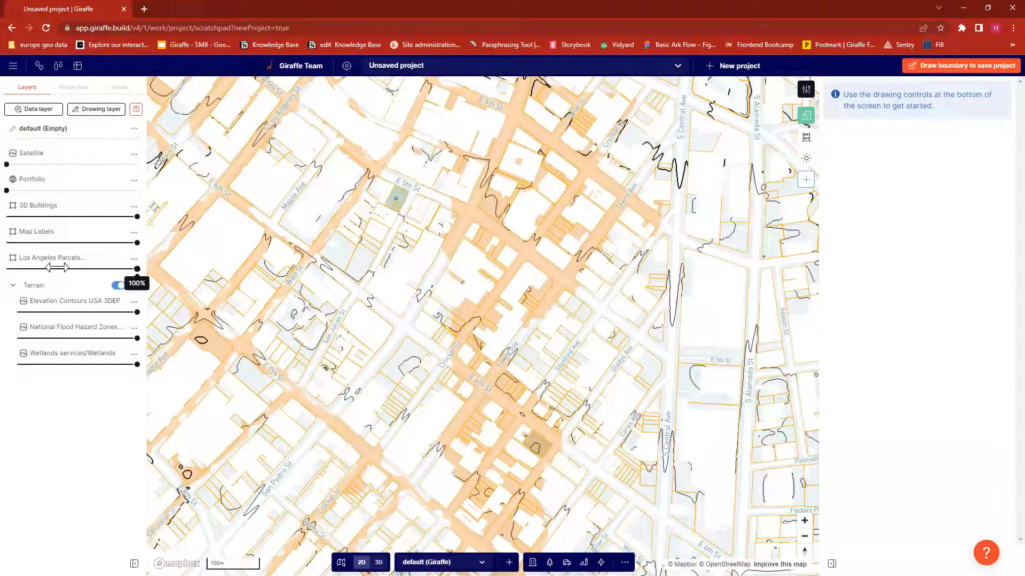
left_click_drag(57, 269, 40, 271)
left_click(38, 271)
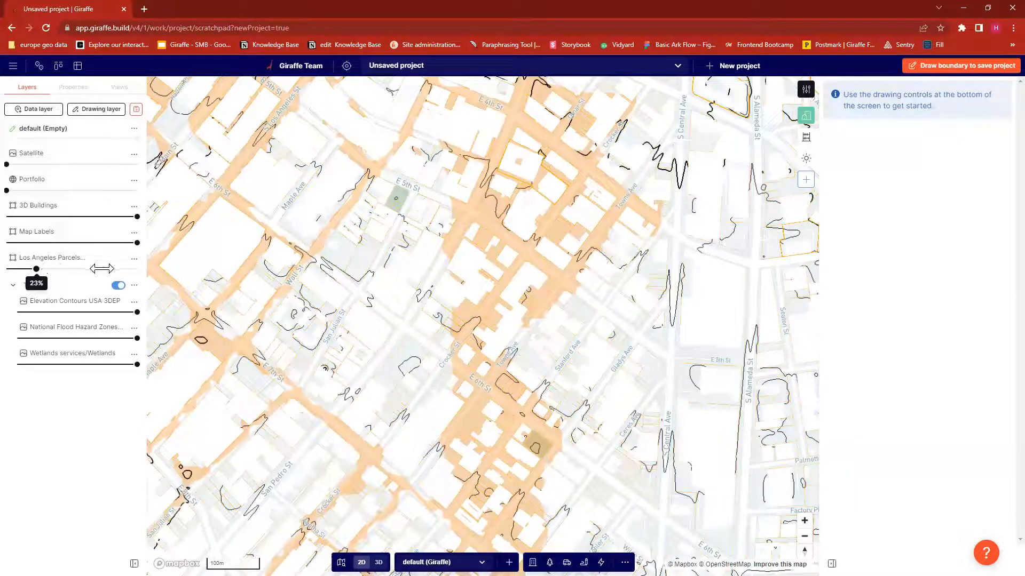
left_click_drag(162, 269, 176, 270)
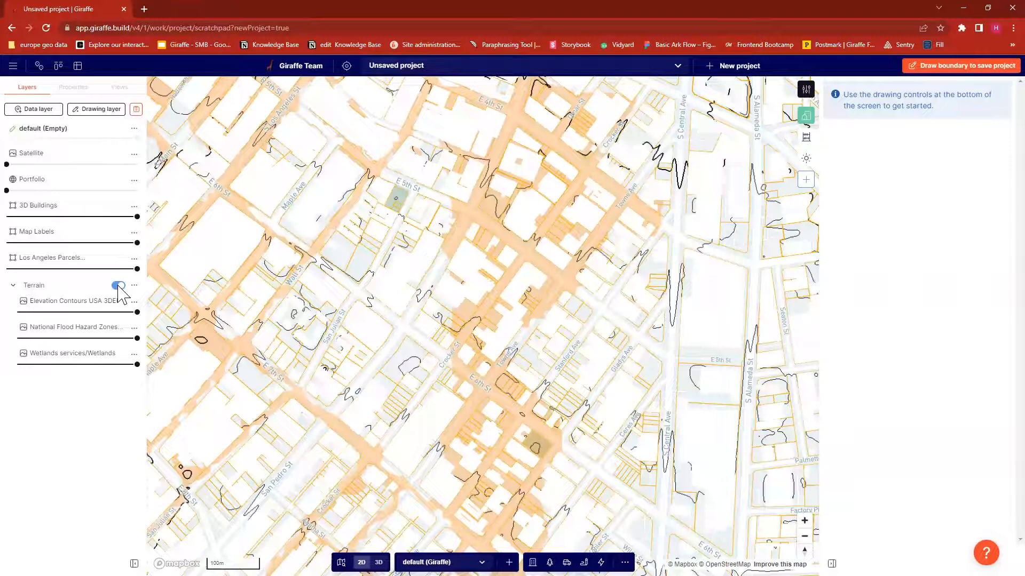
left_click(119, 285)
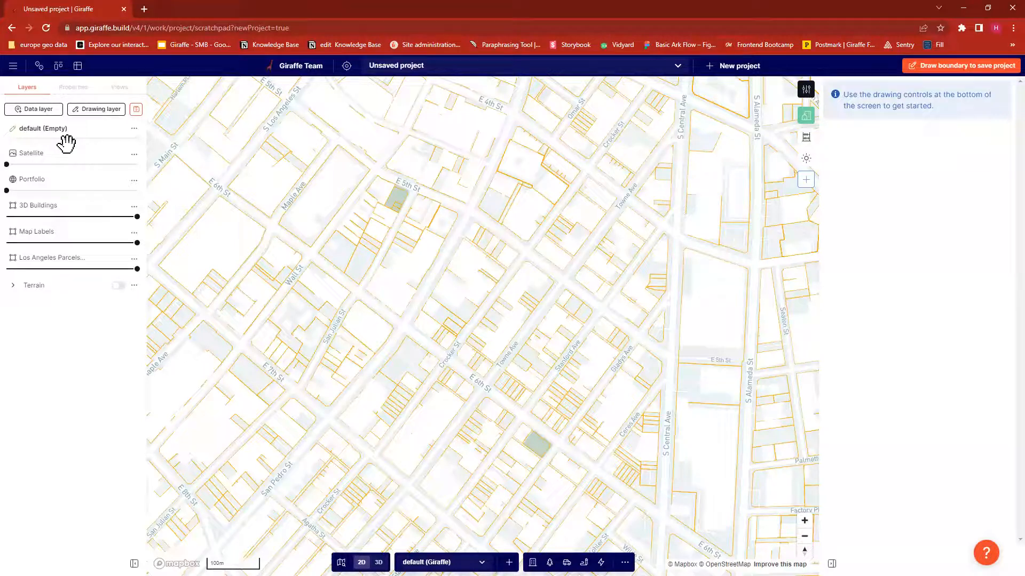
Step: Place the Satellite layer directly below Los Angeles Parcels and show it at roughly a quarter opacity
left_click_drag(7, 165, 232, 178)
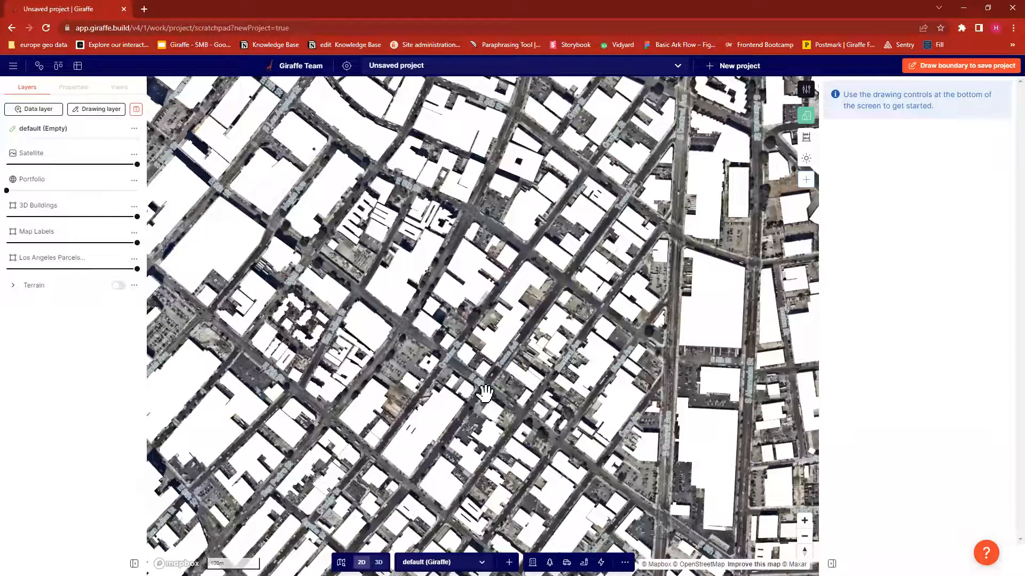
left_click_drag(48, 152, 79, 264)
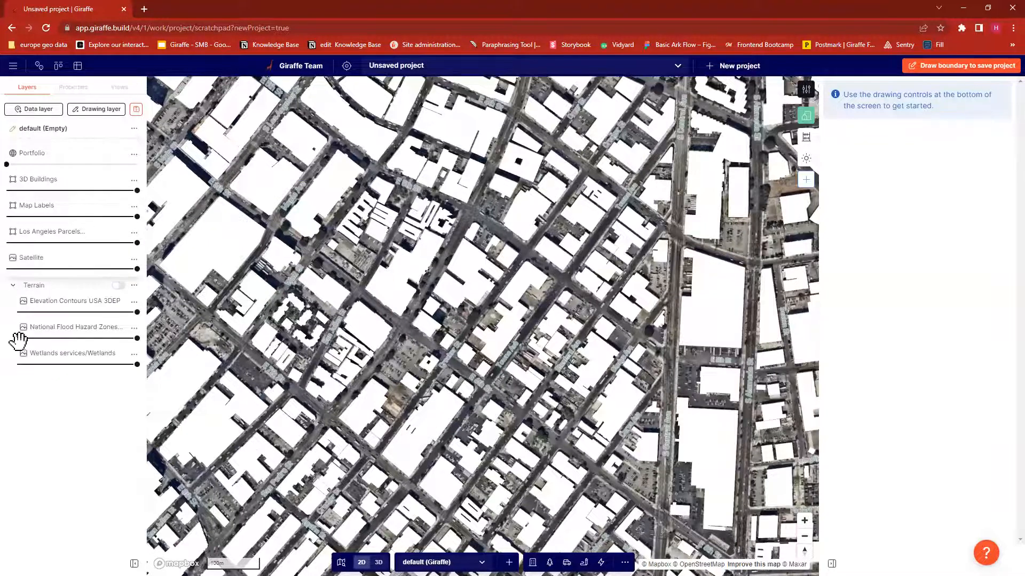
left_click(12, 286)
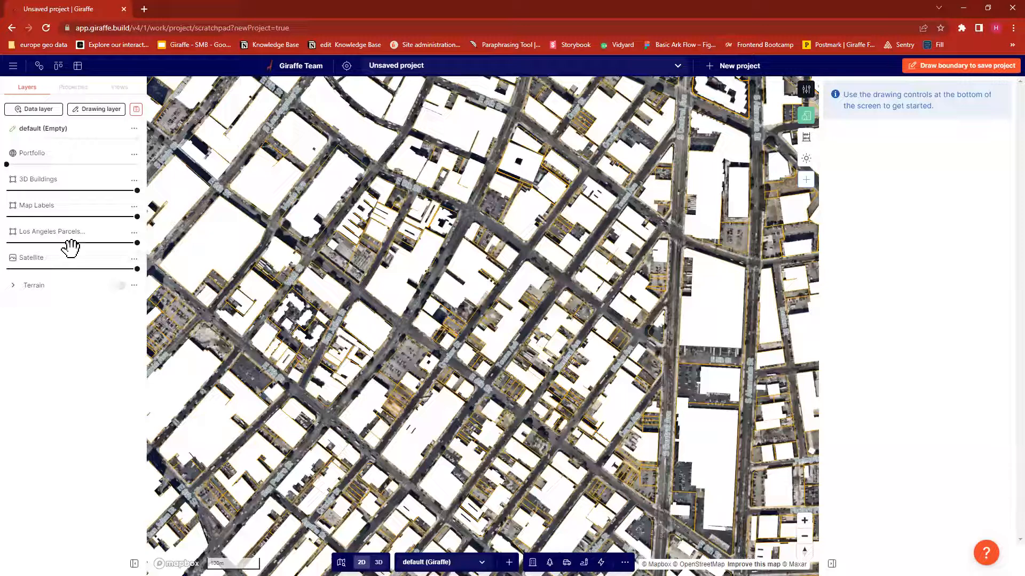
mouse_move(135, 272)
left_click(40, 268)
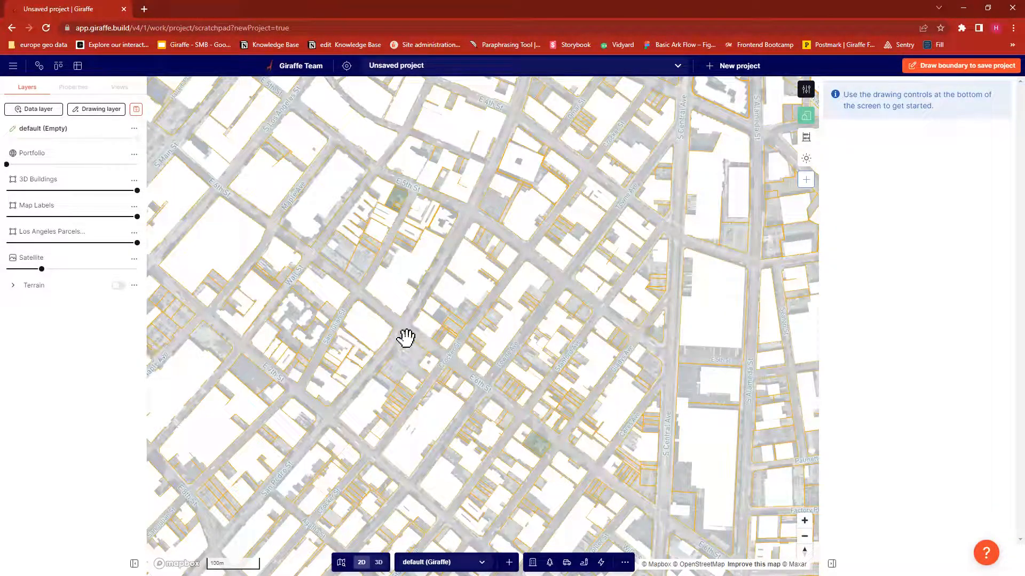
Step: Filter the Los Angeles Parcels layer to parcels with SHAPE__Area greater than 3000
mouse_move(474, 352)
left_mouse_down()
mouse_move(486, 348)
mouse_move(567, 392)
left_mouse_up()
scroll(386, 246, "down", 3)
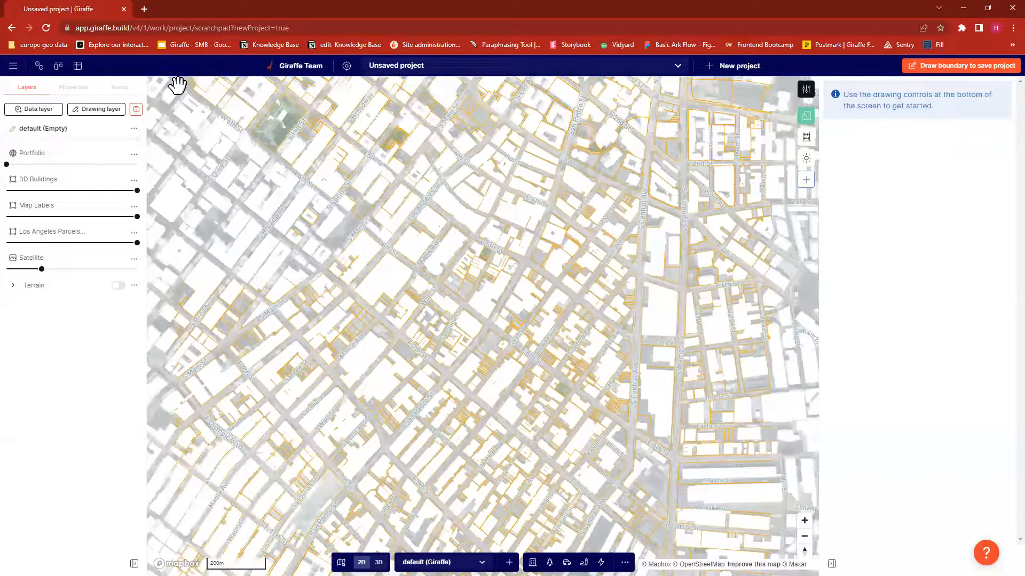
left_click(134, 233)
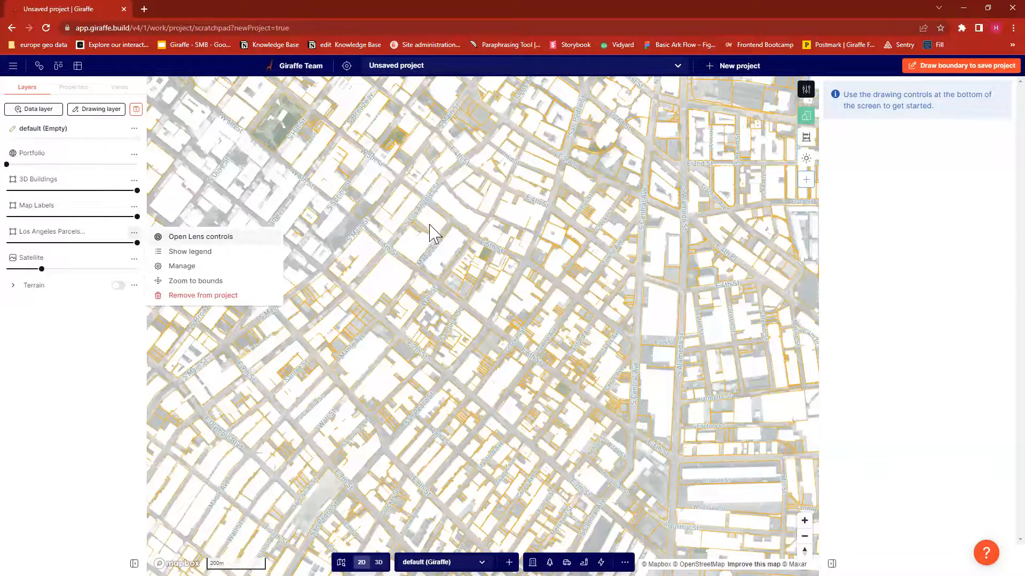
left_click(200, 237)
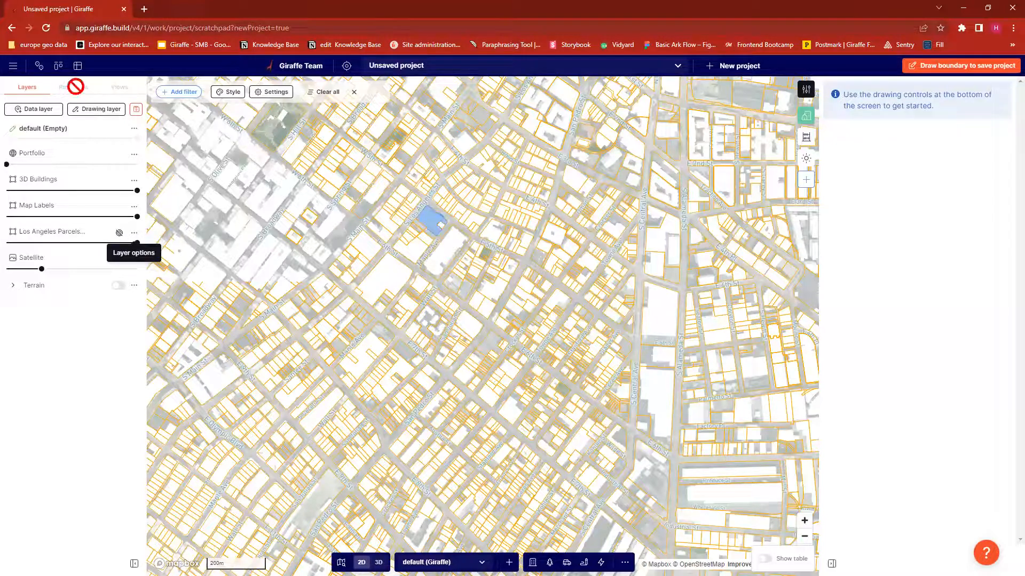
left_click(182, 94)
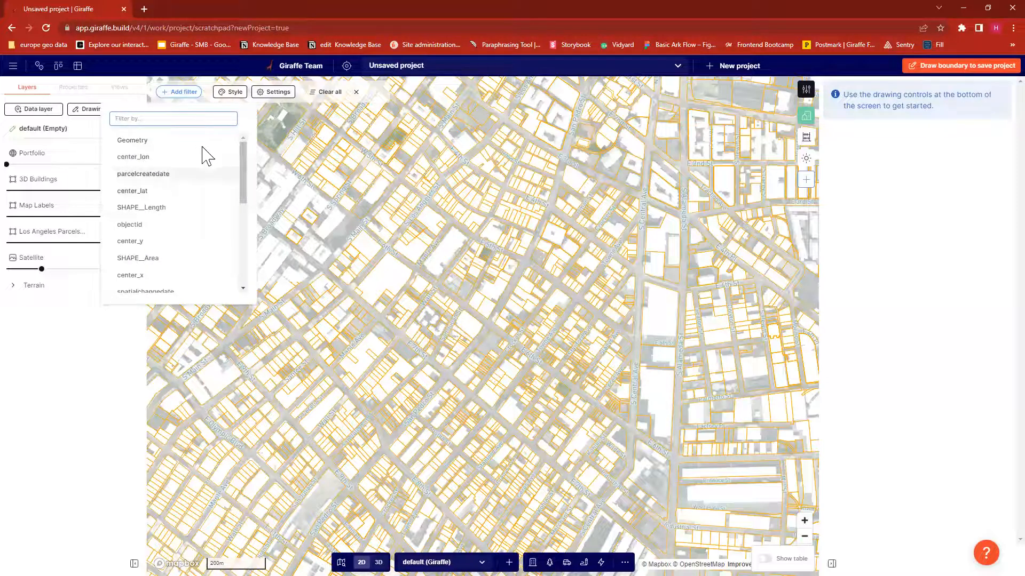
scroll(210, 187, "down", 1)
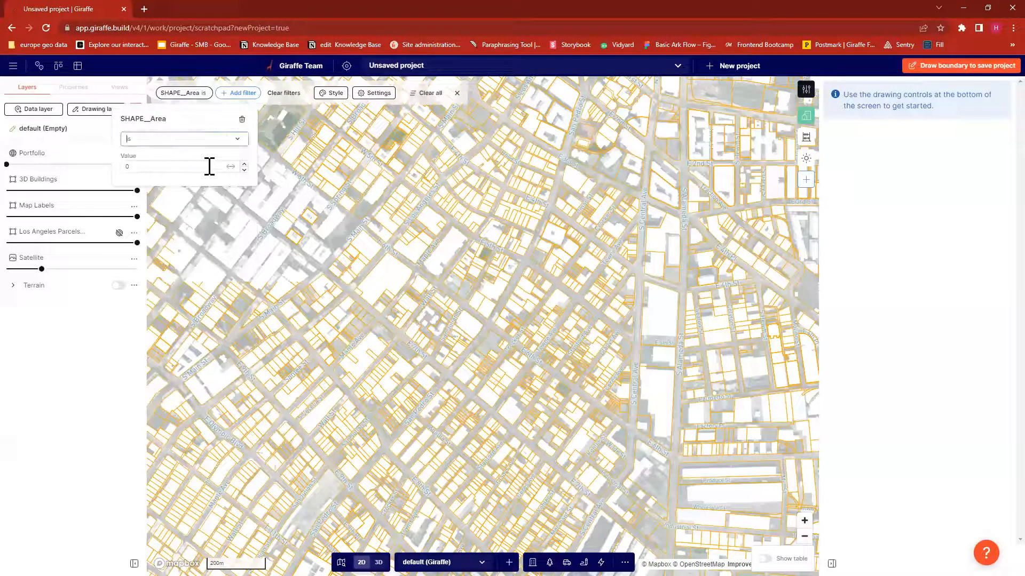
left_click(237, 141)
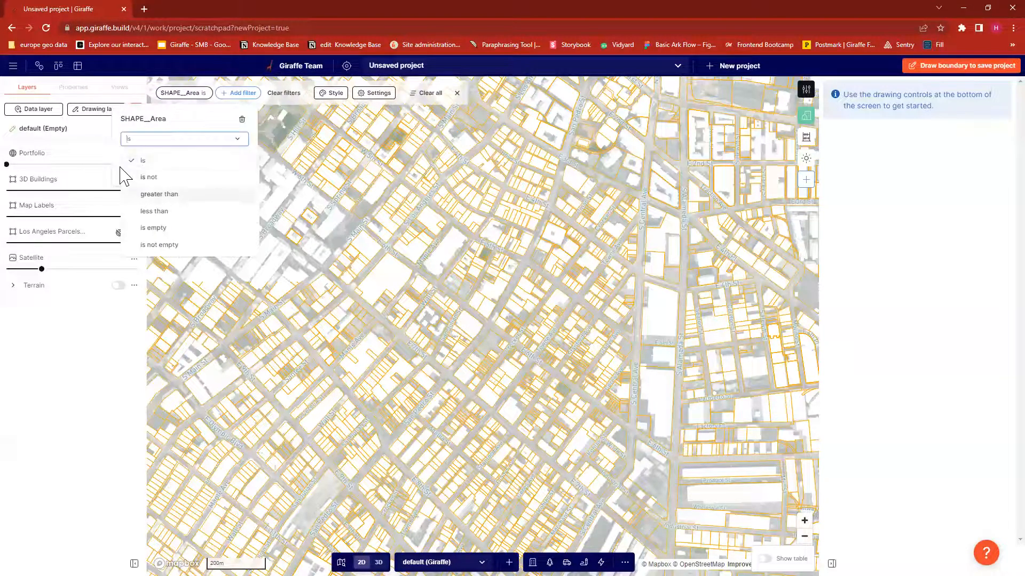
left_click(159, 193)
left_click(134, 166)
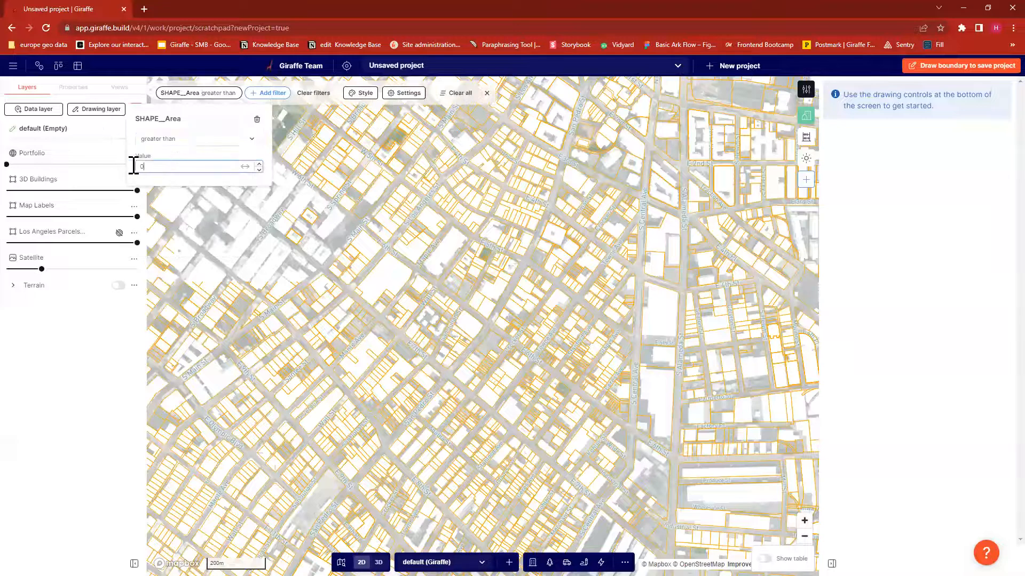
type("3000")
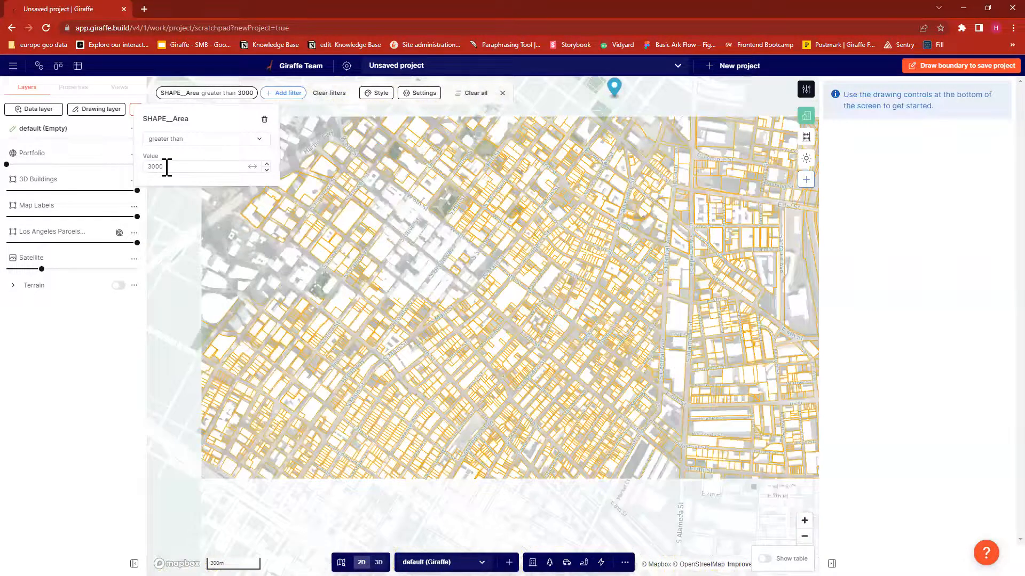
left_click(168, 166)
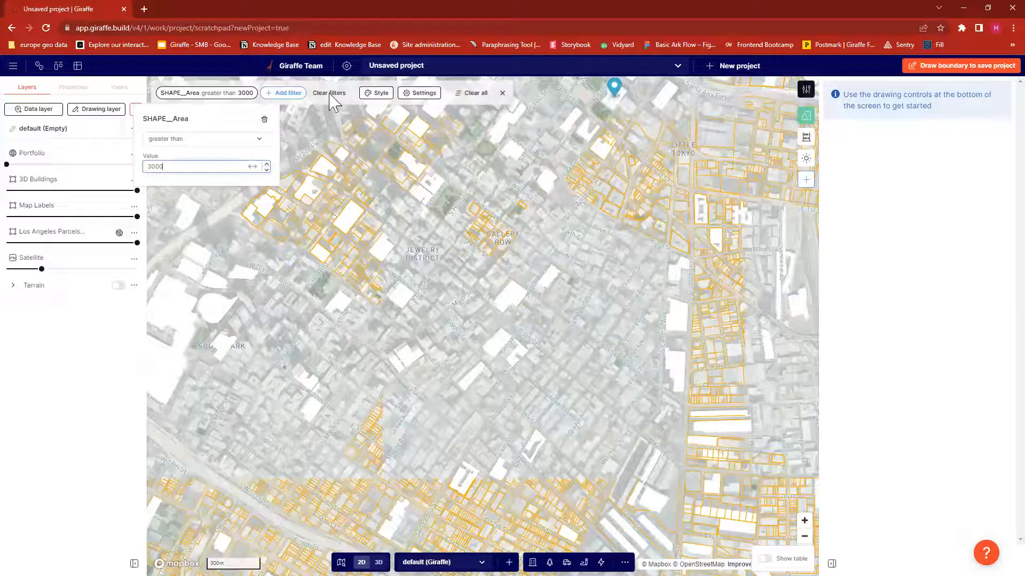
left_click(350, 92)
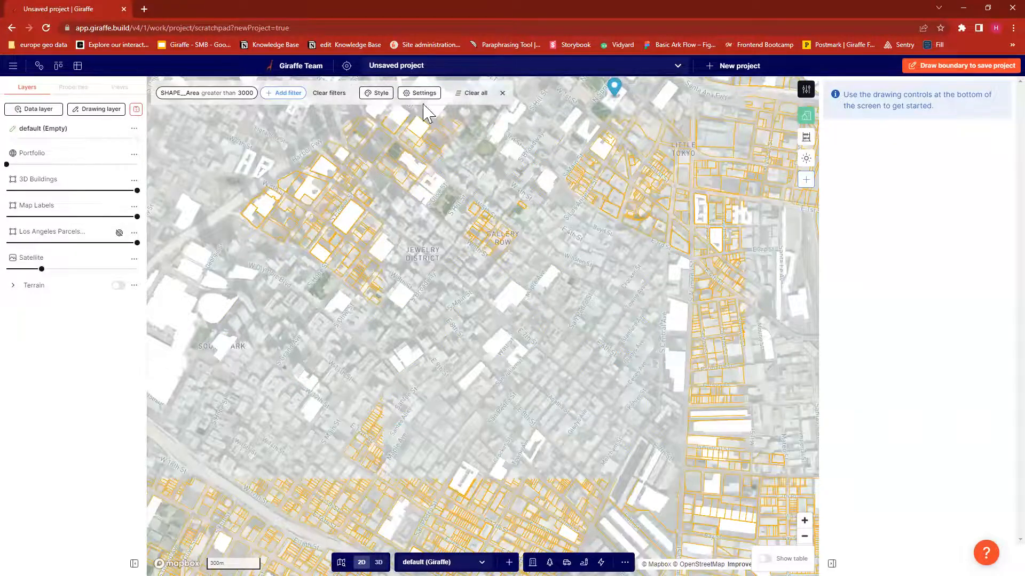
Step: Replace the fixed fill colour of the Los Angeles Parcels with colouring by usedescription and close the lens controls
left_click(379, 93)
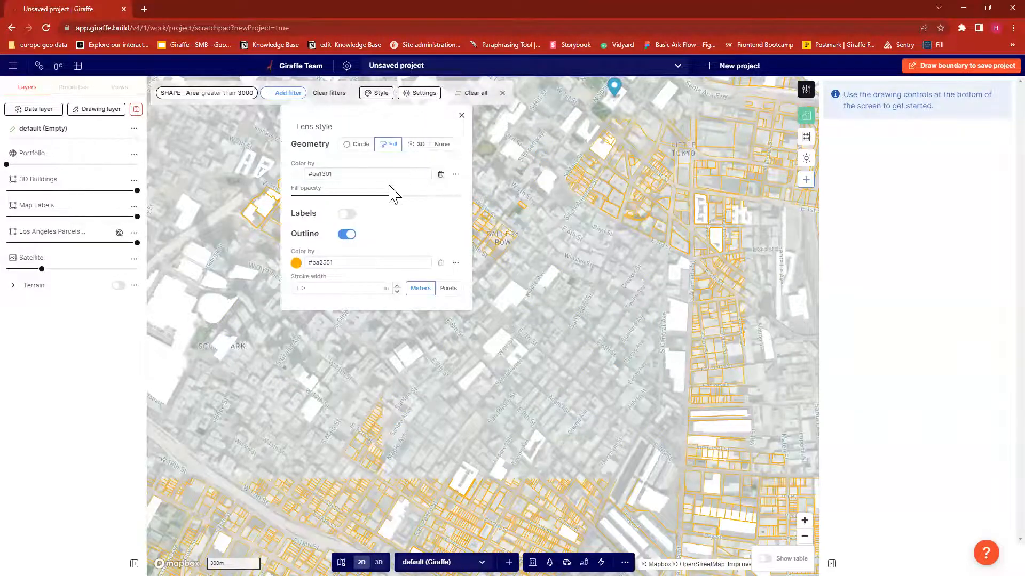
left_click(440, 173)
left_click(435, 175)
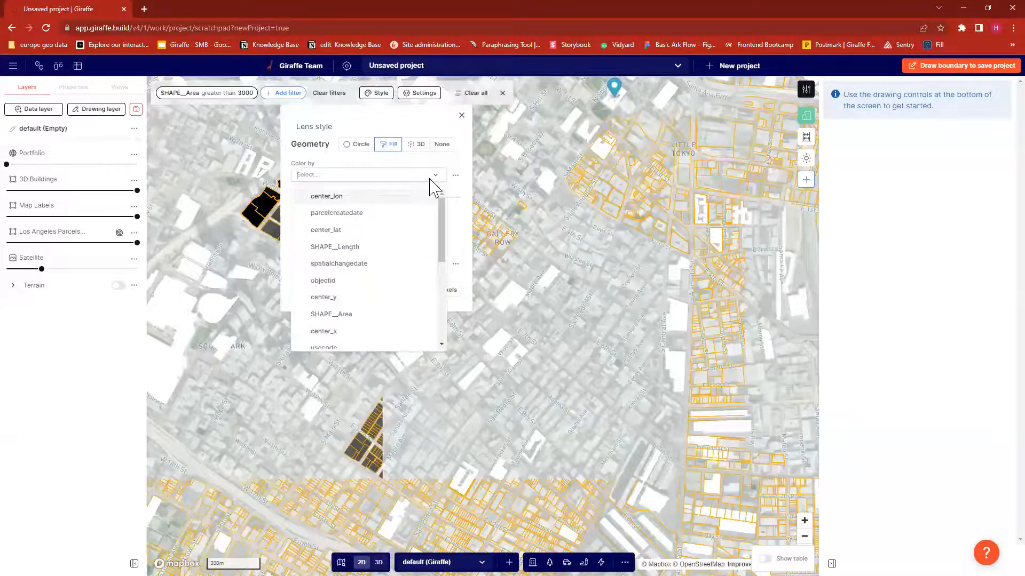
scroll(363, 278, "down", 2)
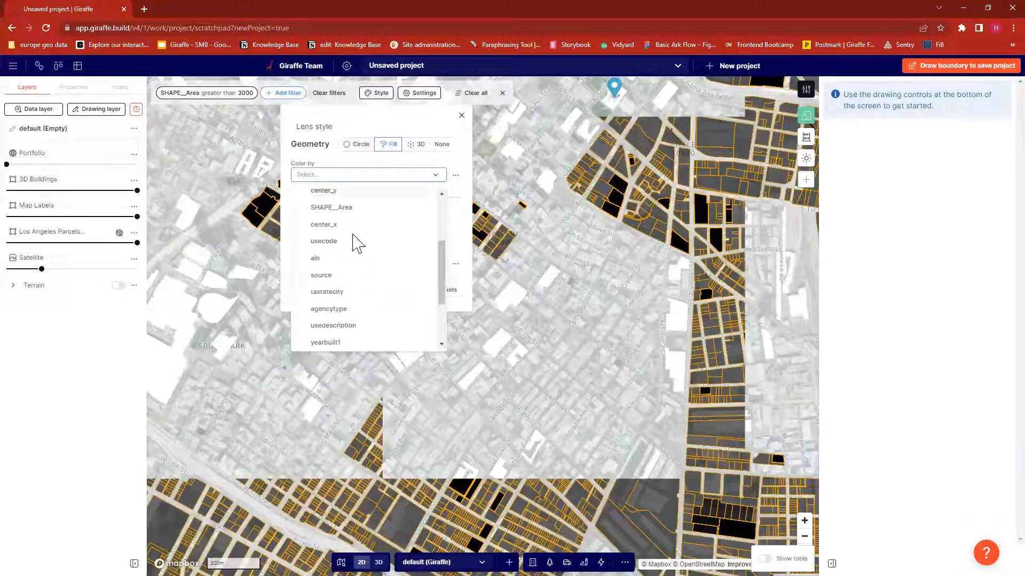
left_click(333, 325)
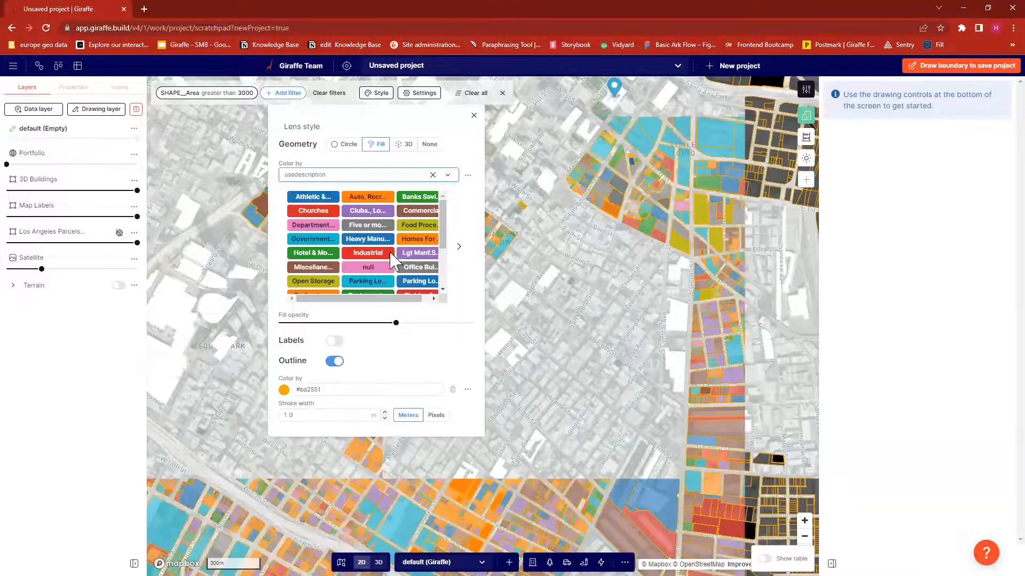
left_click(473, 115)
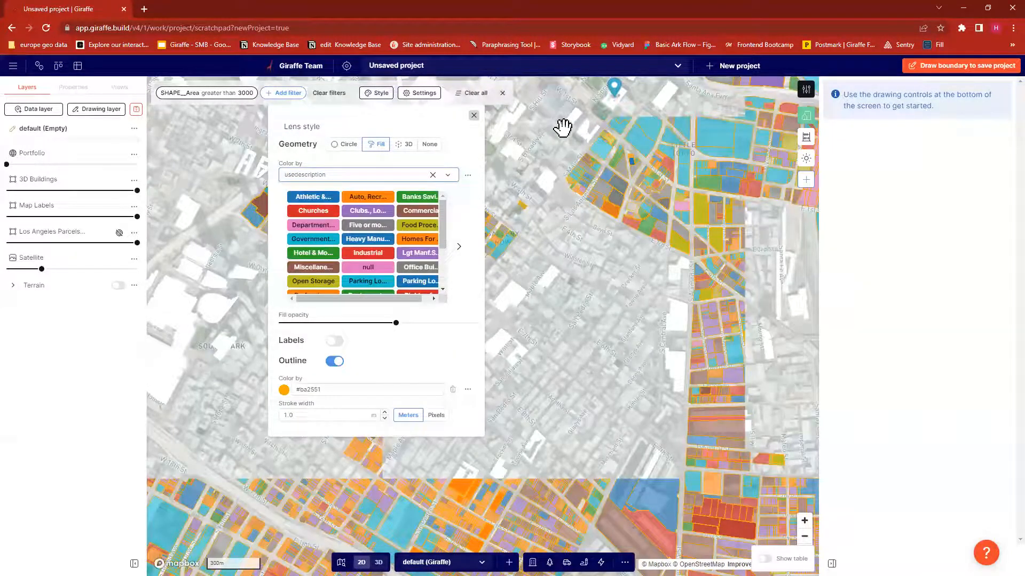
left_click(503, 93)
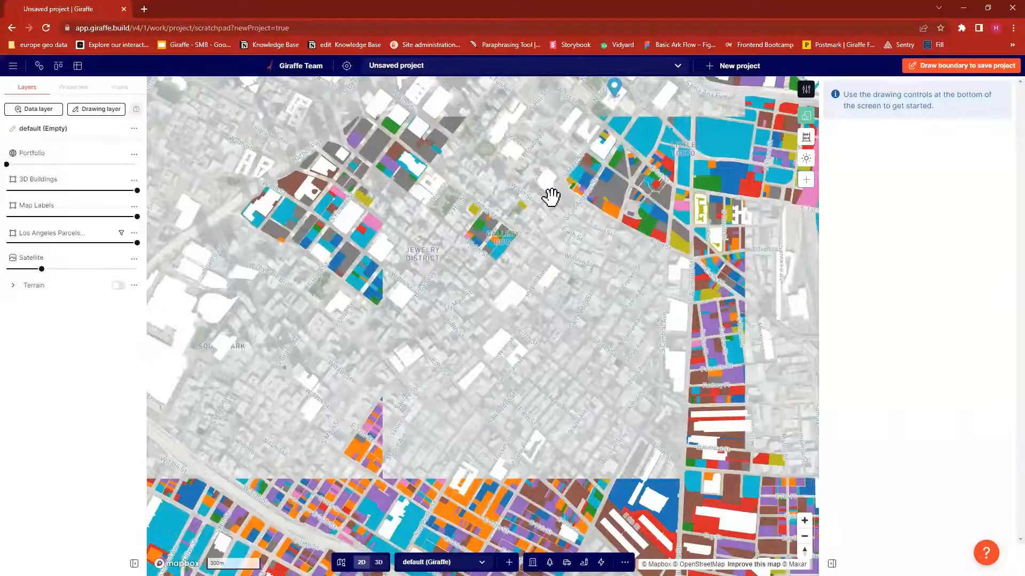
Step: Locate the large block between N Alameda St and E Temple St as the project site
left_click_drag(435, 181, 227, 213)
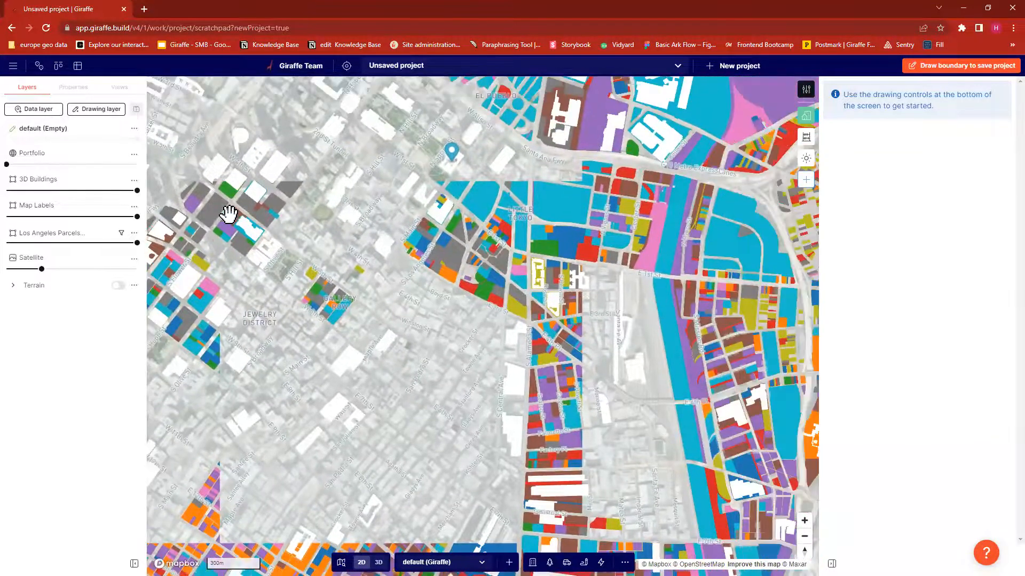
left_click_drag(555, 196, 424, 204)
scroll(434, 208, "up", 5)
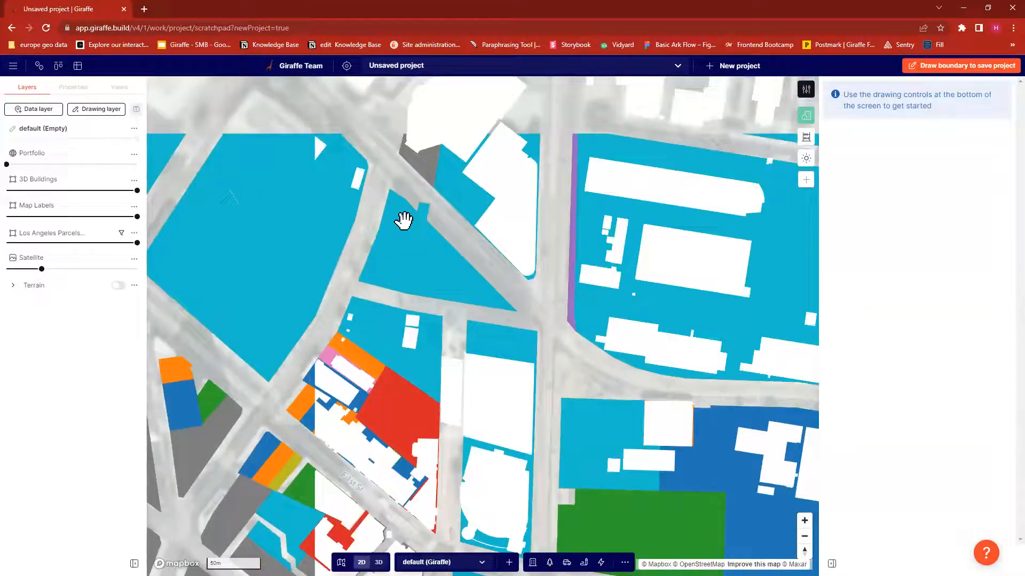
left_click_drag(582, 232, 394, 219)
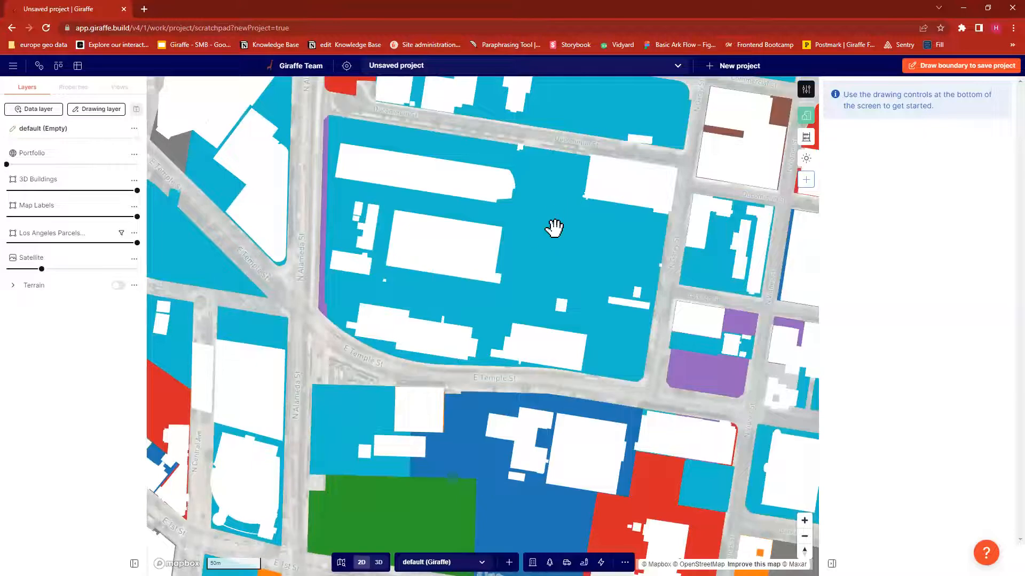
scroll(566, 214, "down", 2)
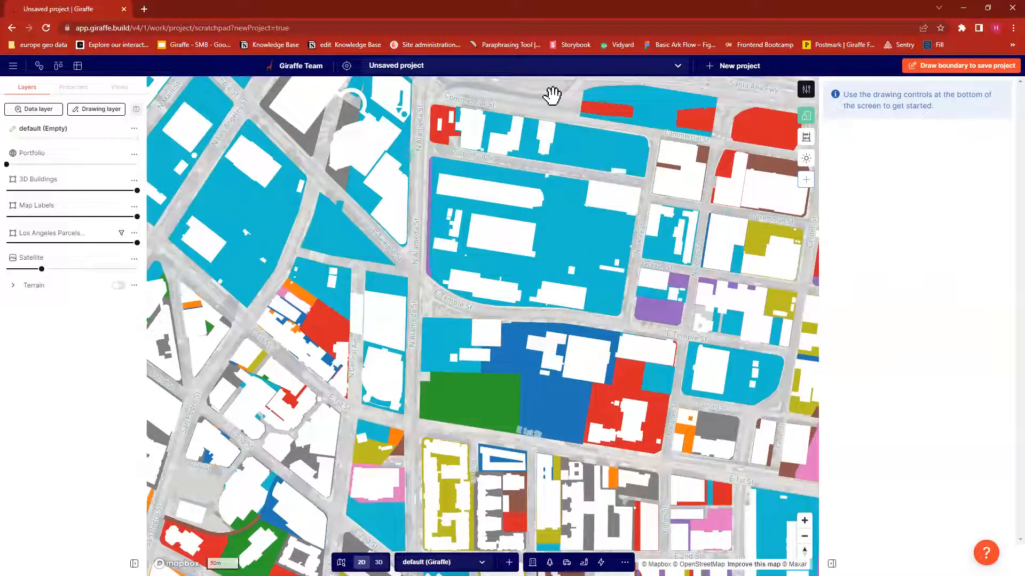
left_click_drag(462, 114, 406, 135)
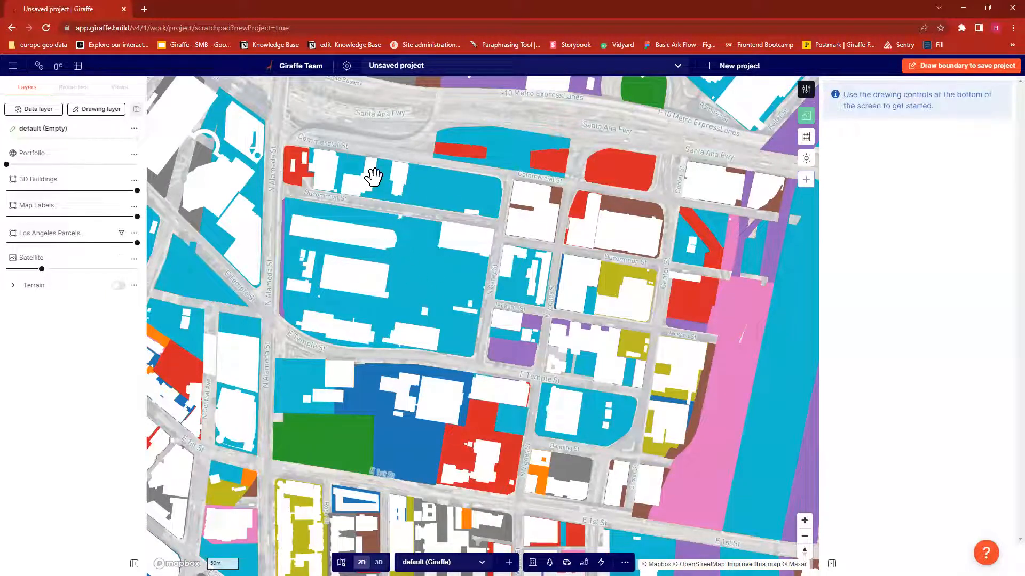
Step: Try to trace a project boundary by hand around the large block at N Alameda St and E Temple St
left_click(976, 74)
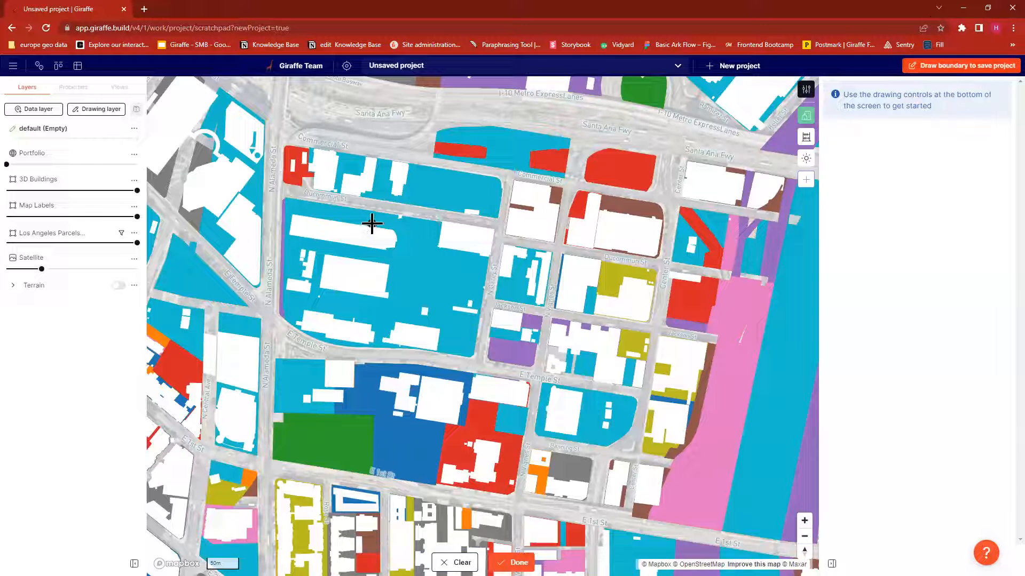
left_click(291, 200)
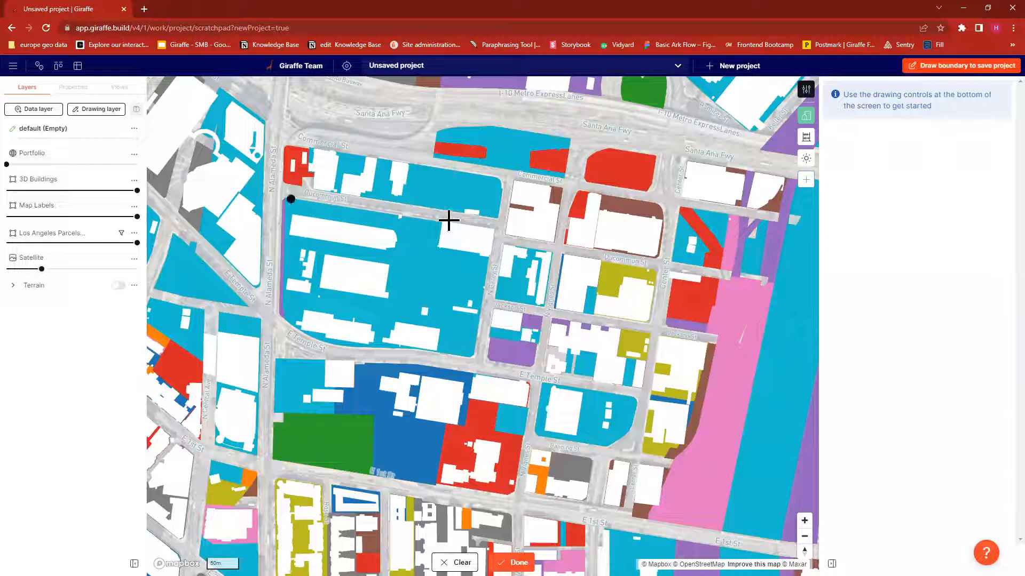
left_click(493, 229)
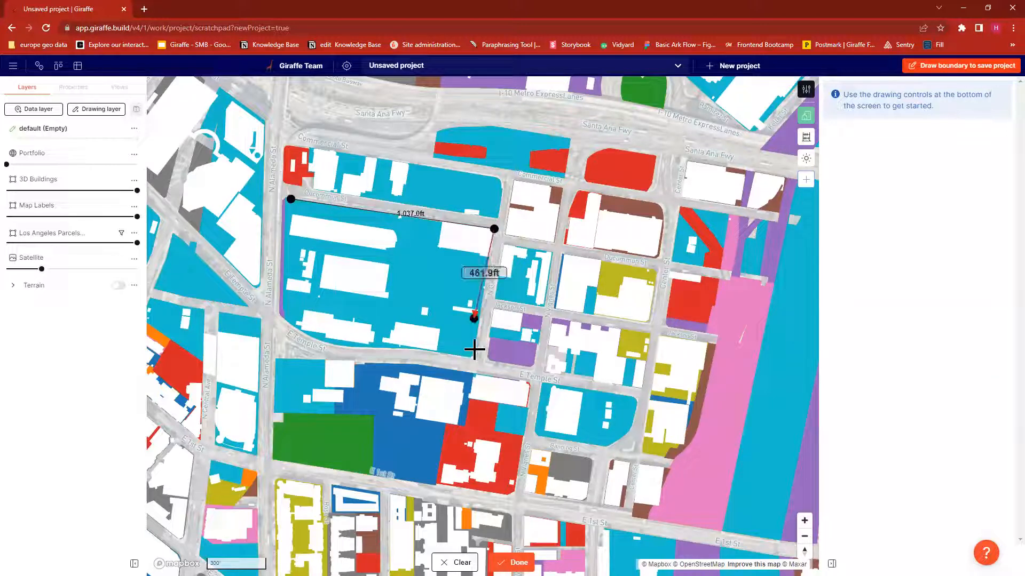
left_click(475, 355)
left_click(404, 348)
left_click(340, 346)
left_click(284, 317)
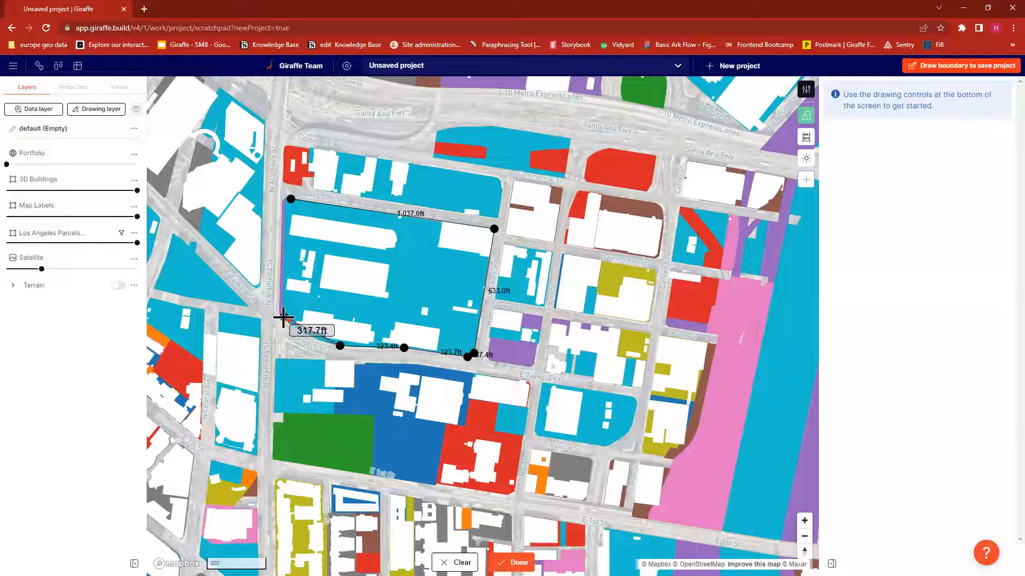
key("Return")
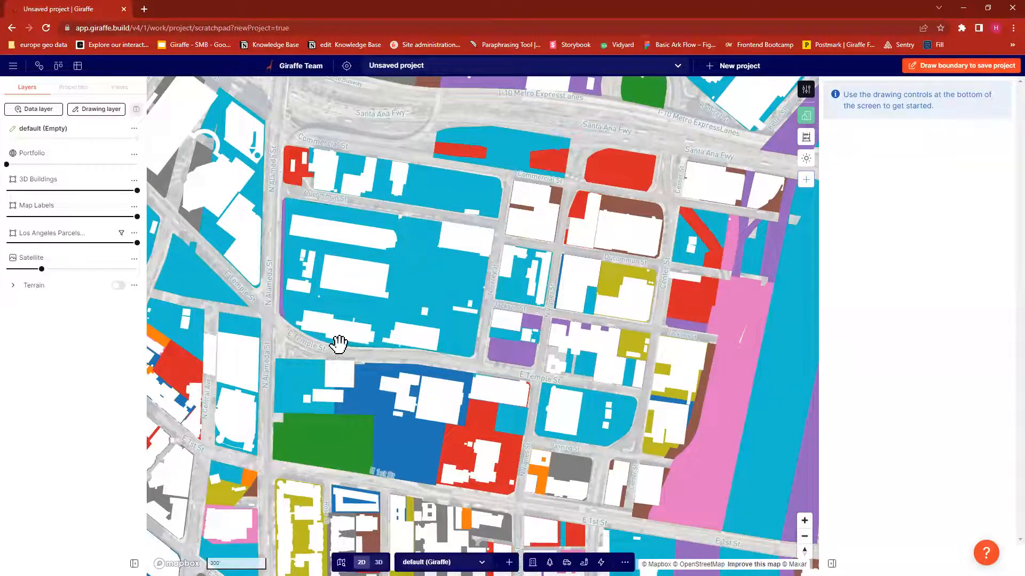
Step: Set the project boundary from the block's northwest parcel and merge the adjoining eastern and southern parcels into it
left_click(985, 66)
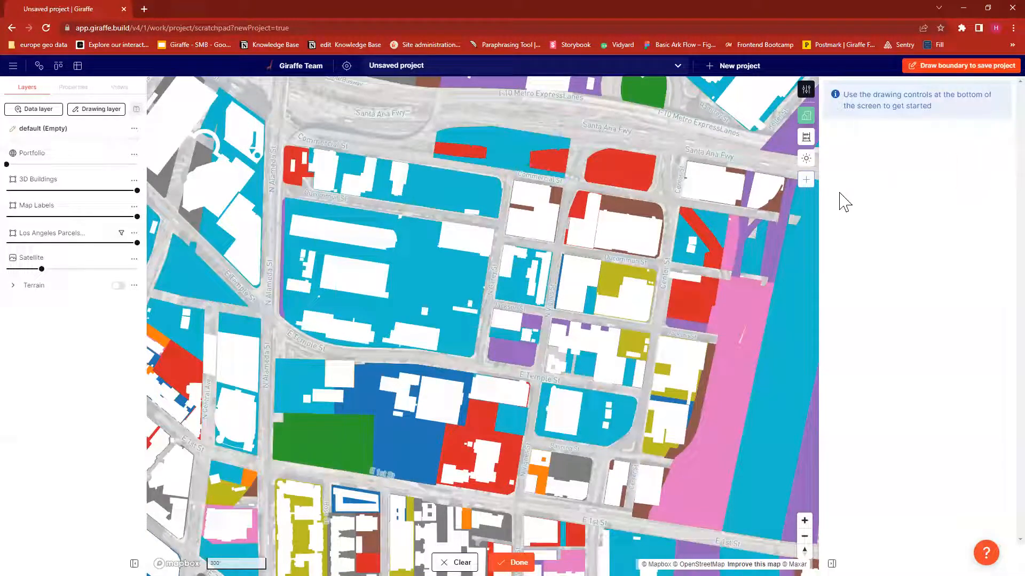
left_click(410, 245)
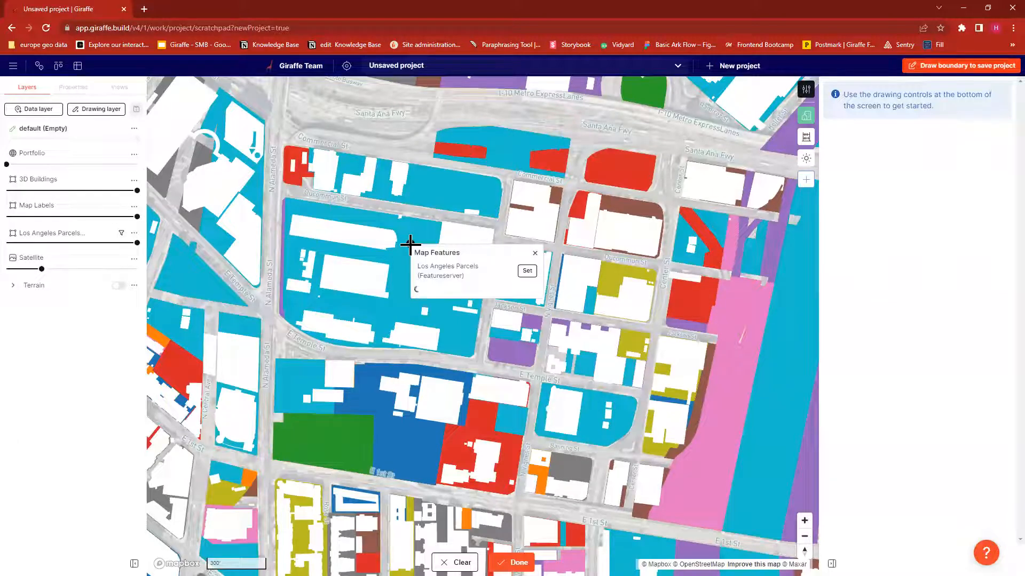
left_click(527, 271)
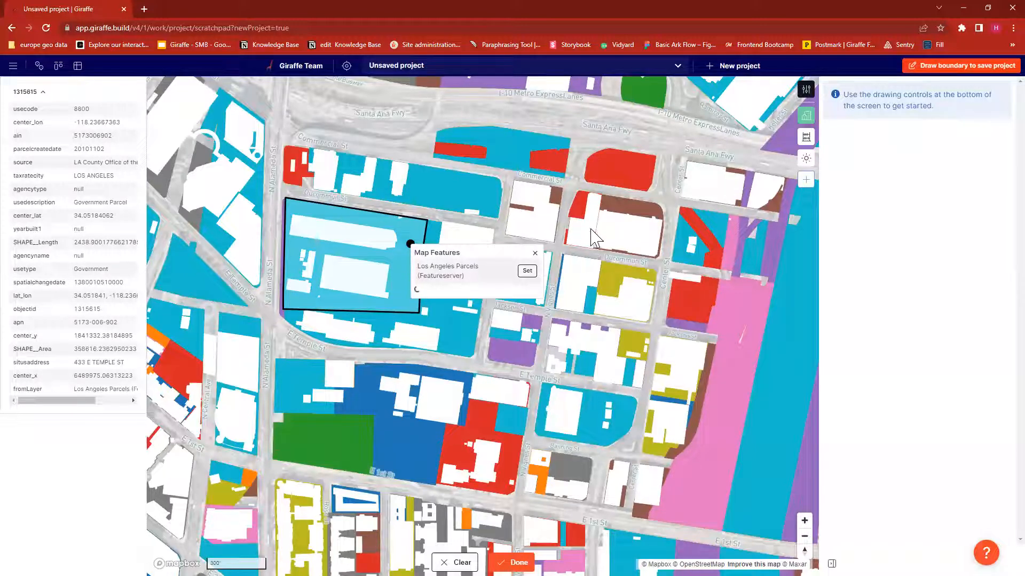
left_click(527, 272)
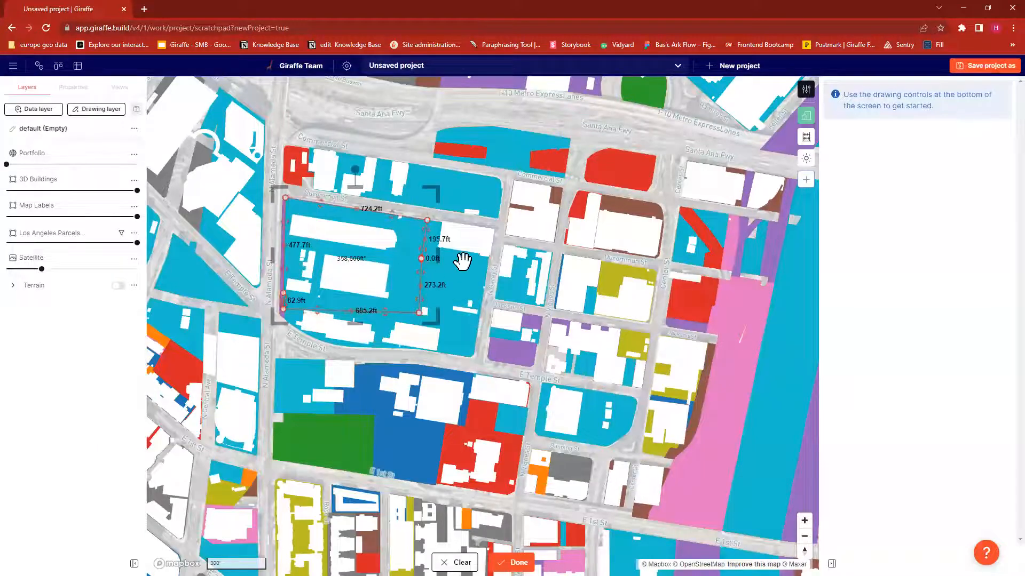
left_click(456, 267)
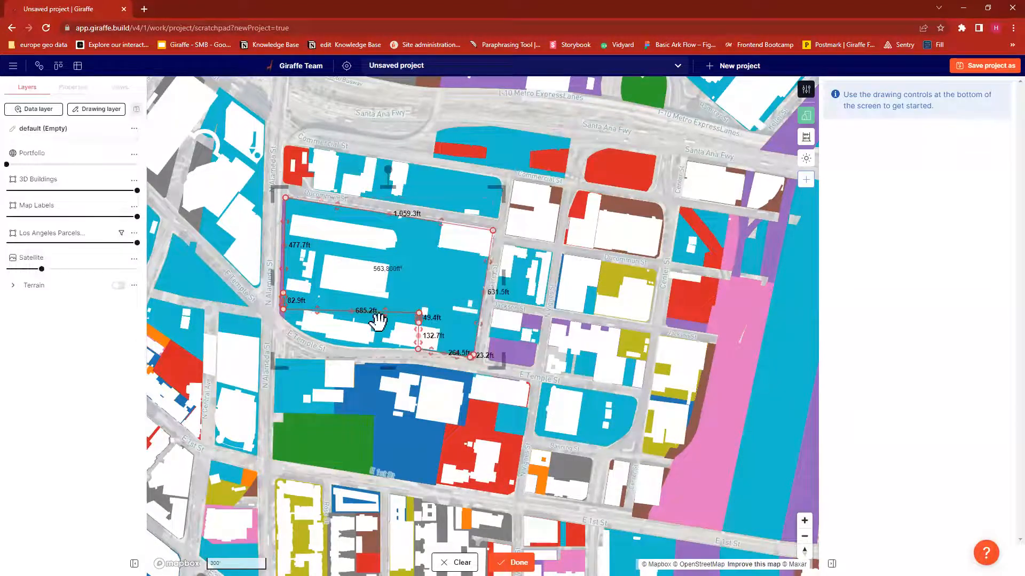
left_click(379, 322)
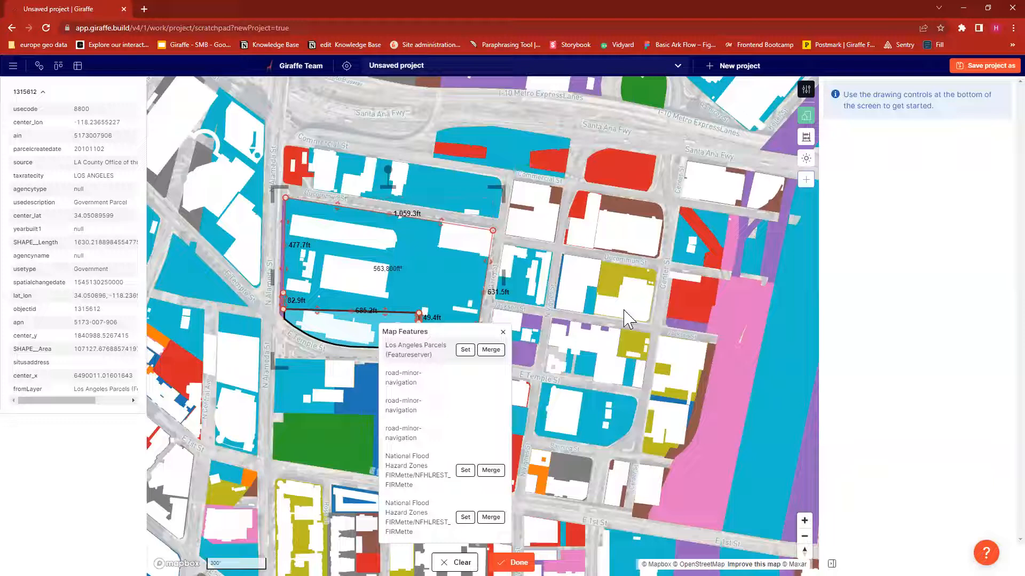
left_click(492, 352)
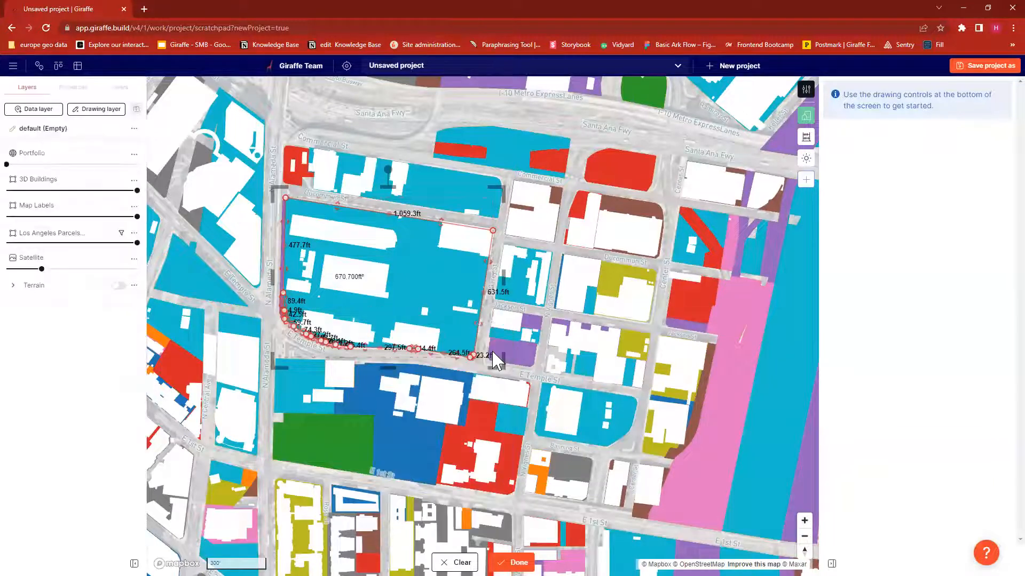
Step: Save the project under the name Giraffe 101 Los Angeles and go to it without inviting anyone
left_click(991, 66)
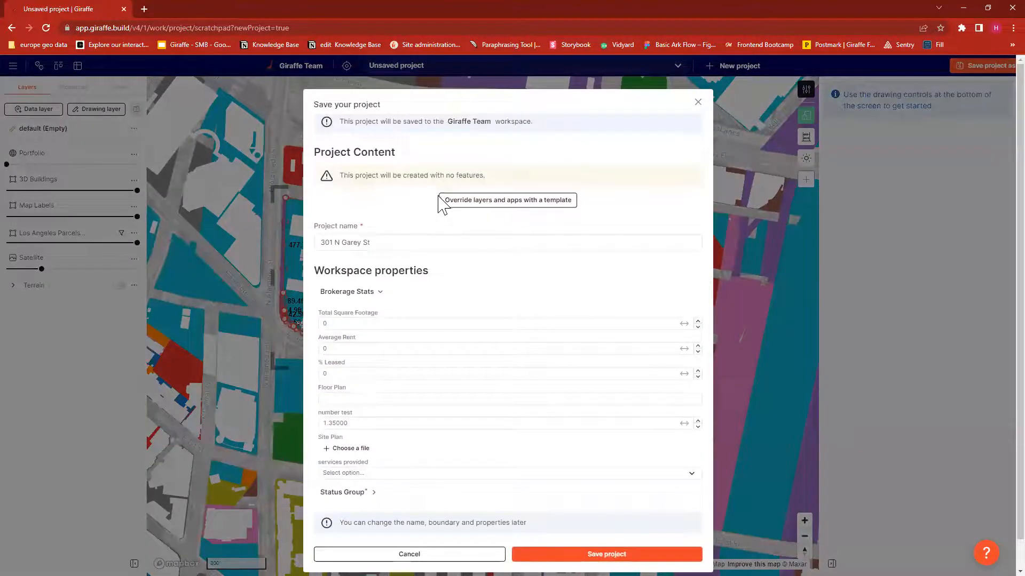
left_click_drag(415, 245, 277, 248)
type("Giraffe 101 Los Angeles")
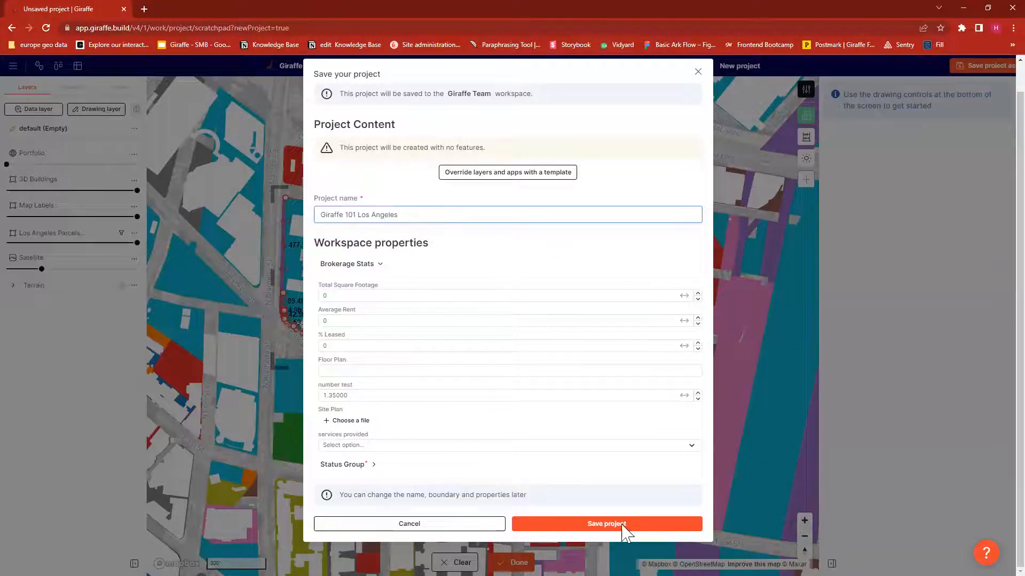
key("Return")
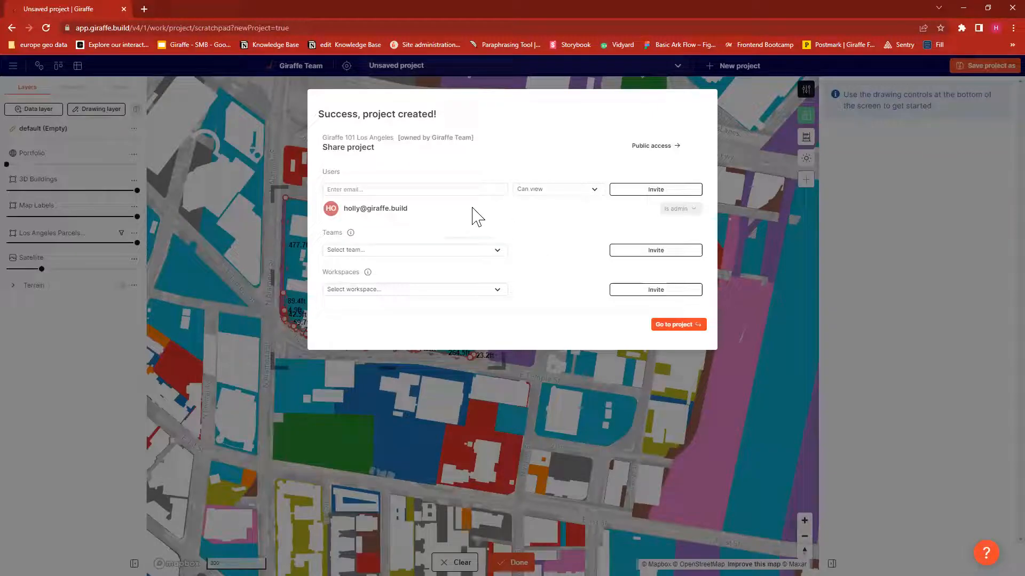
left_click(406, 190)
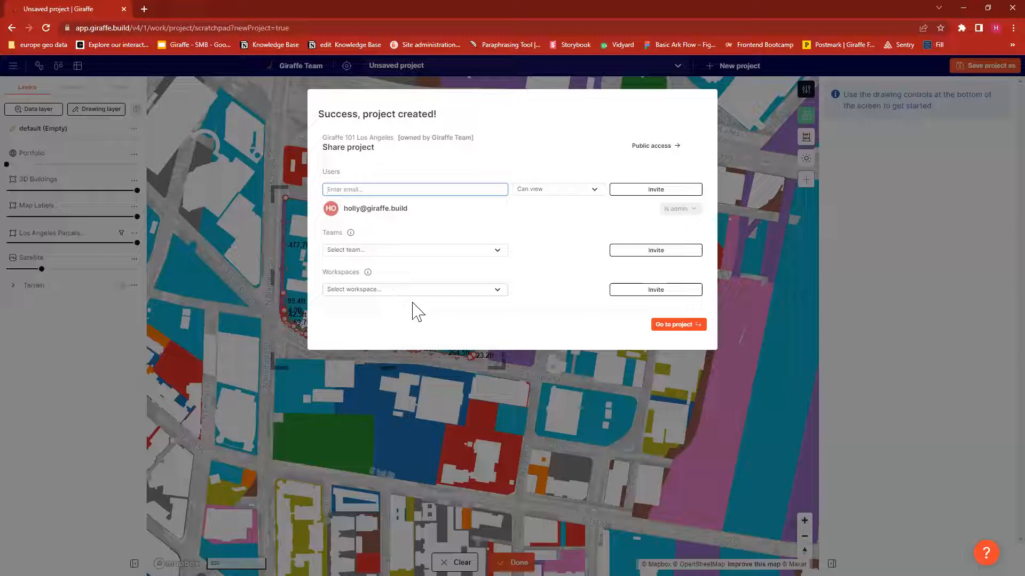
left_click(671, 326)
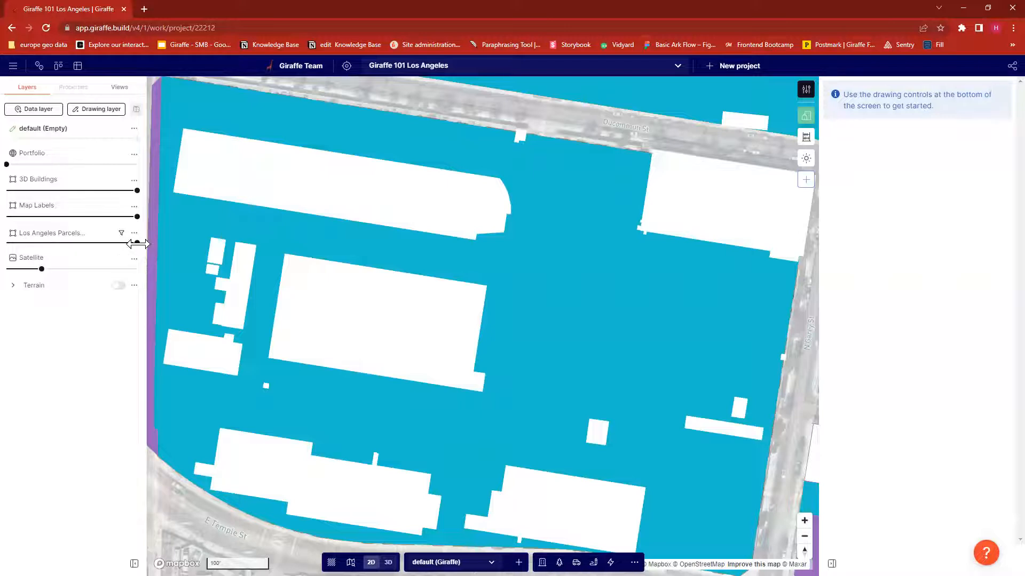
Step: Hide the Los Angeles Parcels layer by lowering its opacity to 0%
left_click_drag(137, 244, 7, 244)
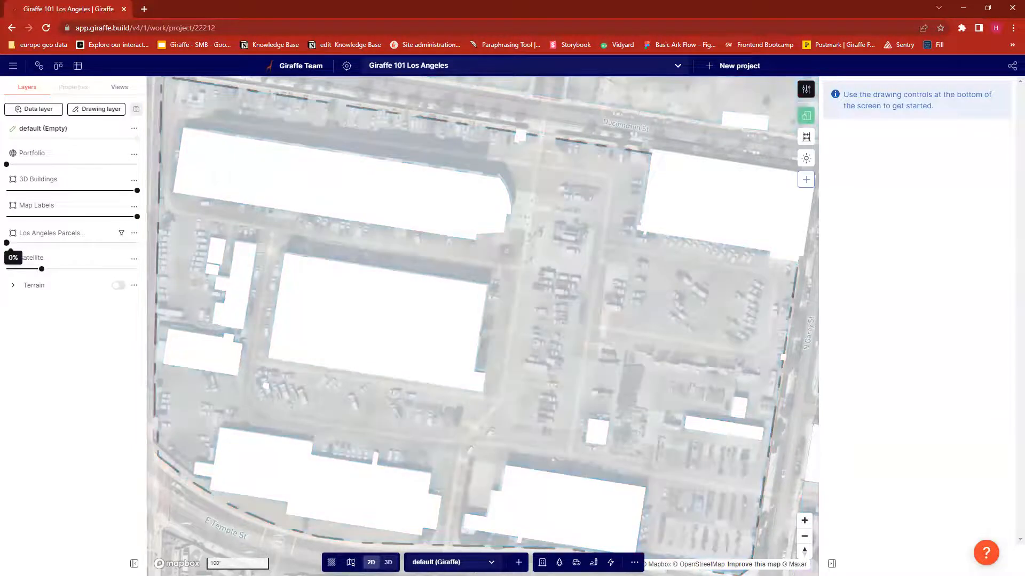
scroll(489, 344, "down", 2)
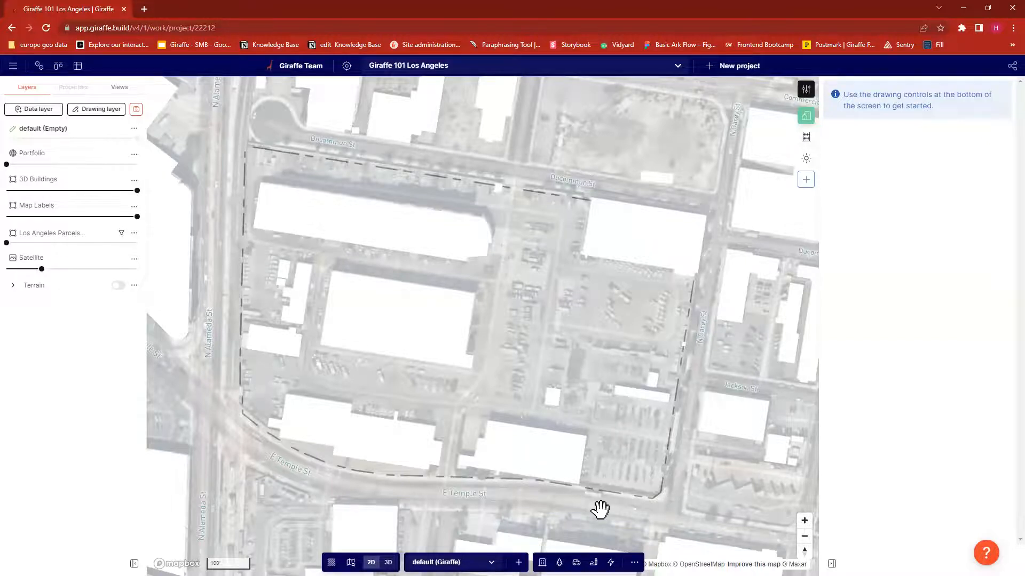
left_click_drag(535, 297, 492, 293)
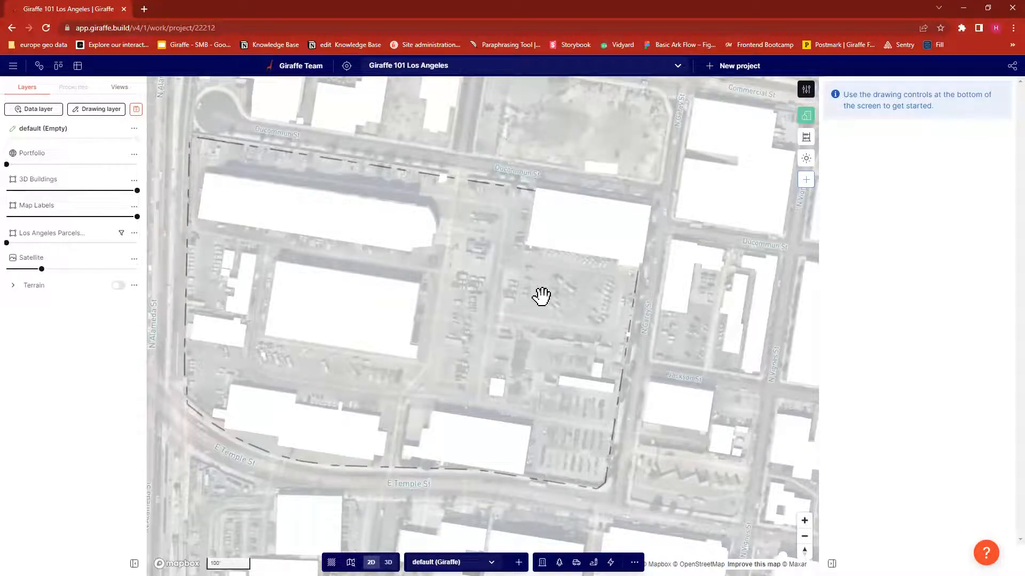
Step: Create a project feature from the existing 3D building at the site's northeast corner
right_click_drag(541, 299, 563, 218)
left_click(565, 220)
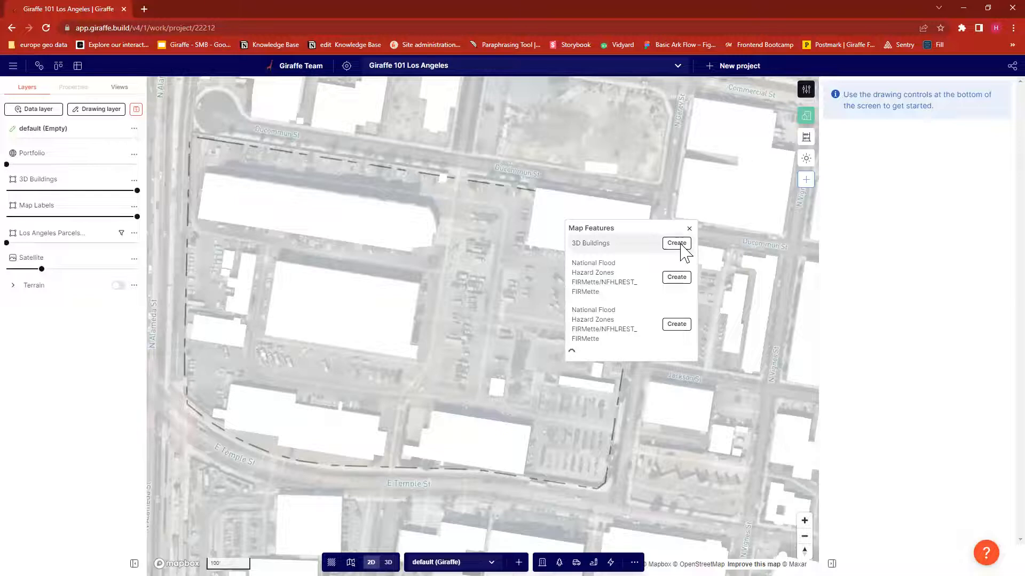
left_click(679, 244)
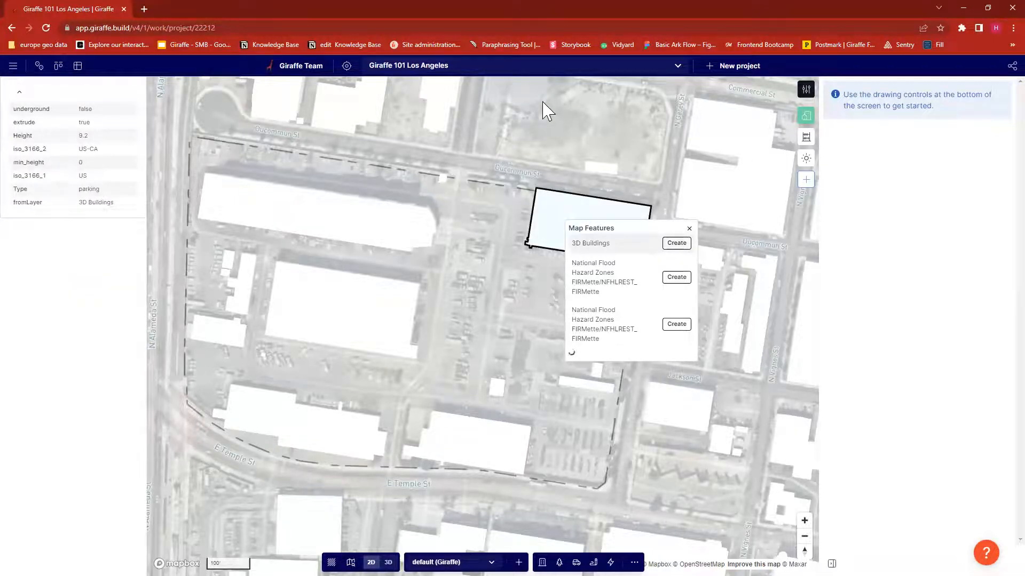
left_click(566, 117)
key("ctrl+v")
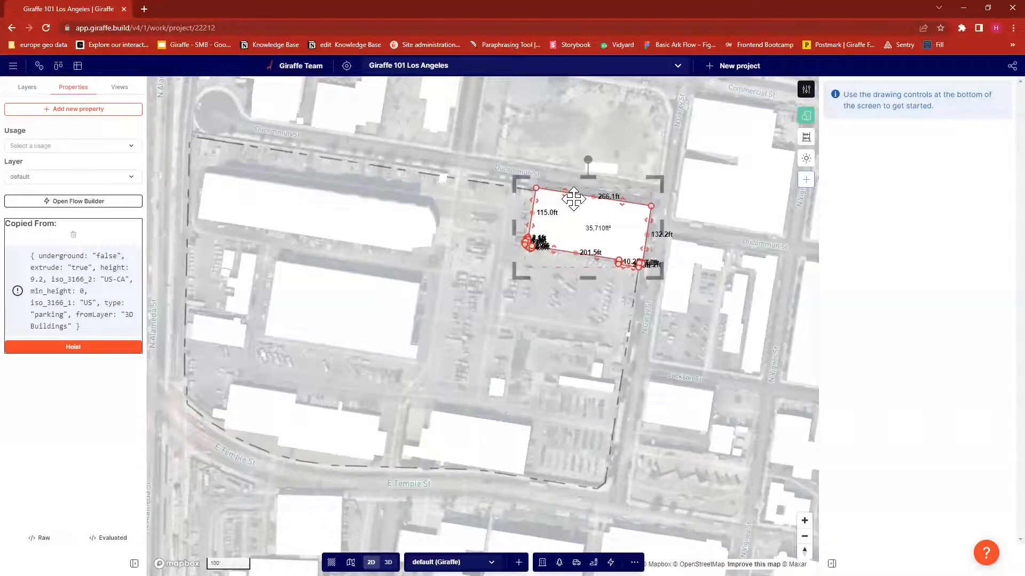
Step: Assign the Commercial usage to the copied northeast building and check it in 3D
left_click(57, 148)
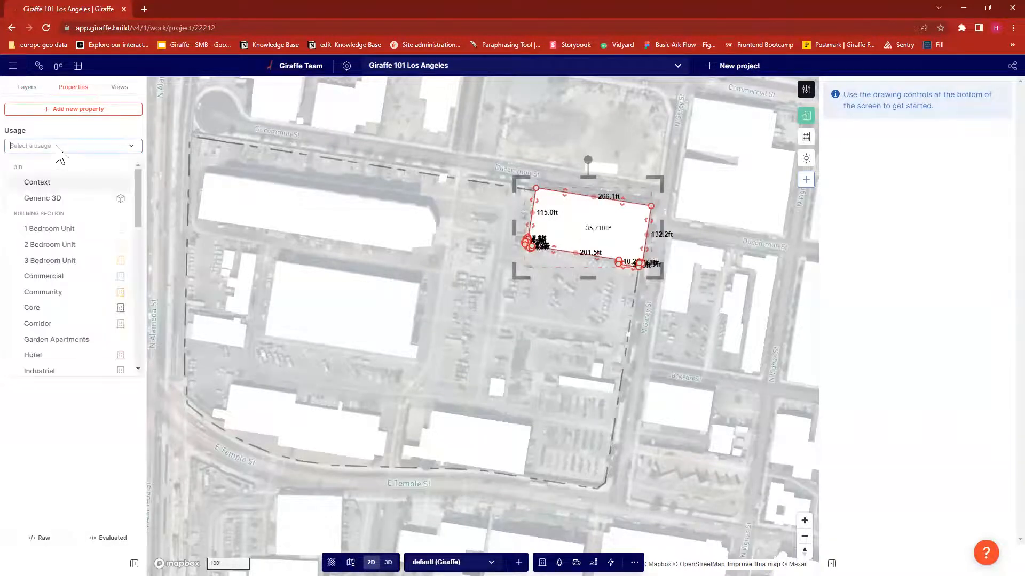
type("comm")
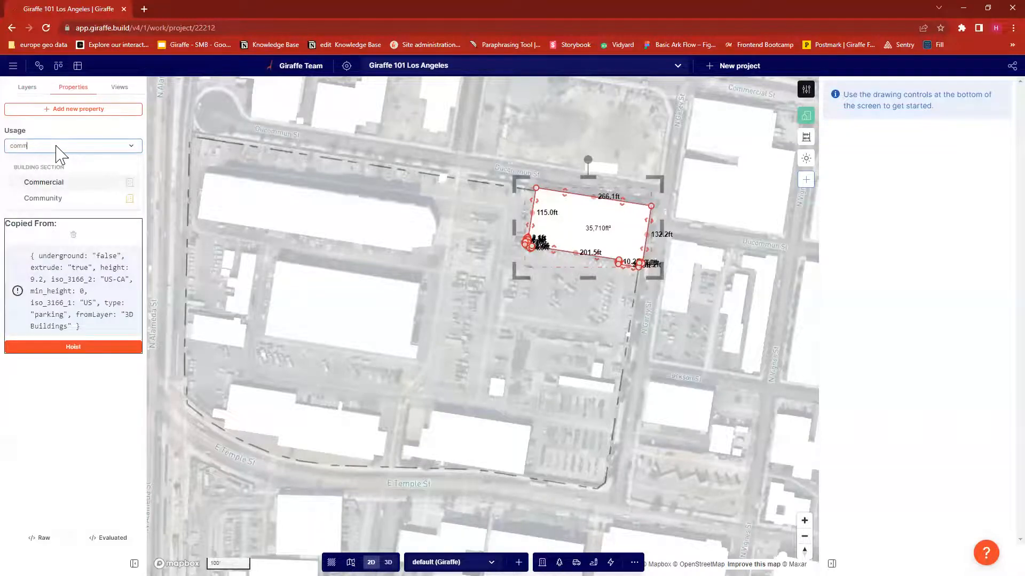
key("Return")
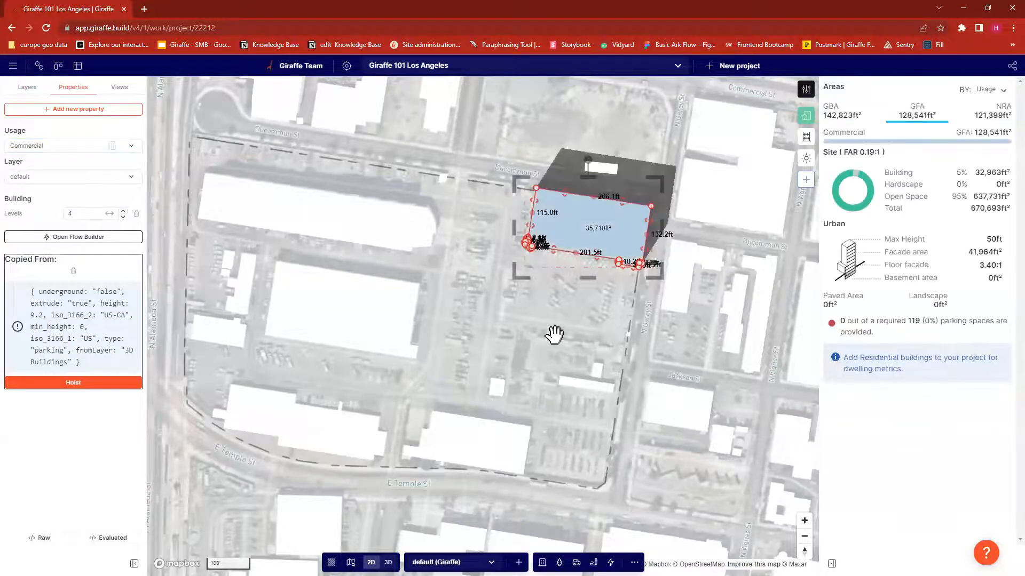
left_click(570, 343)
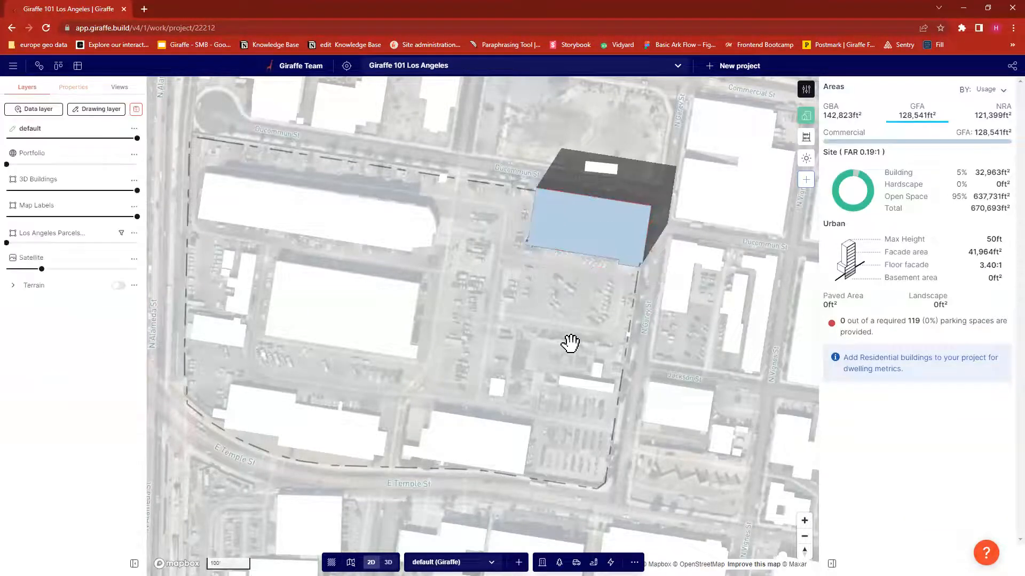
right_click_drag(571, 344, 636, 373)
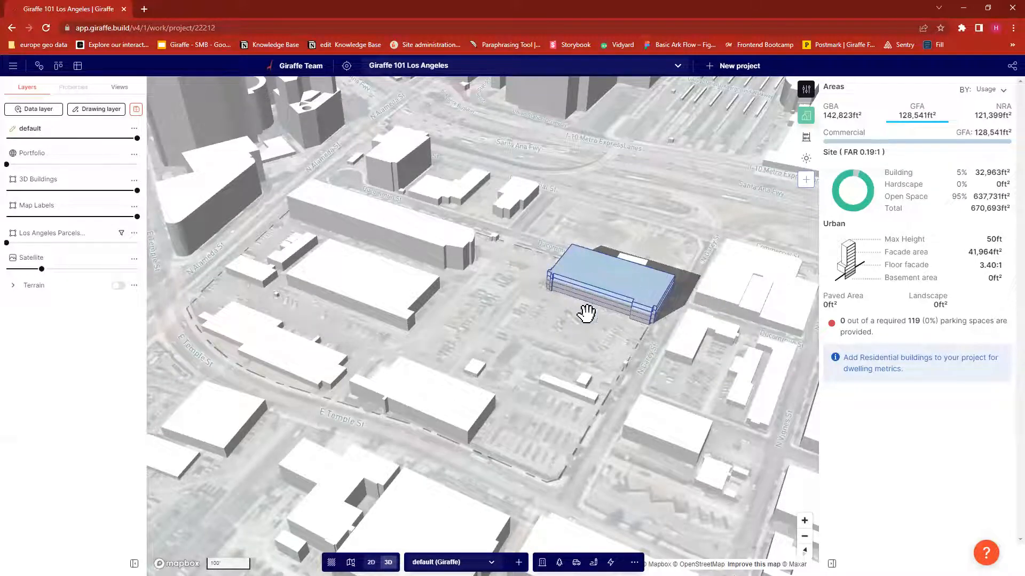
left_click_drag(534, 340, 552, 346)
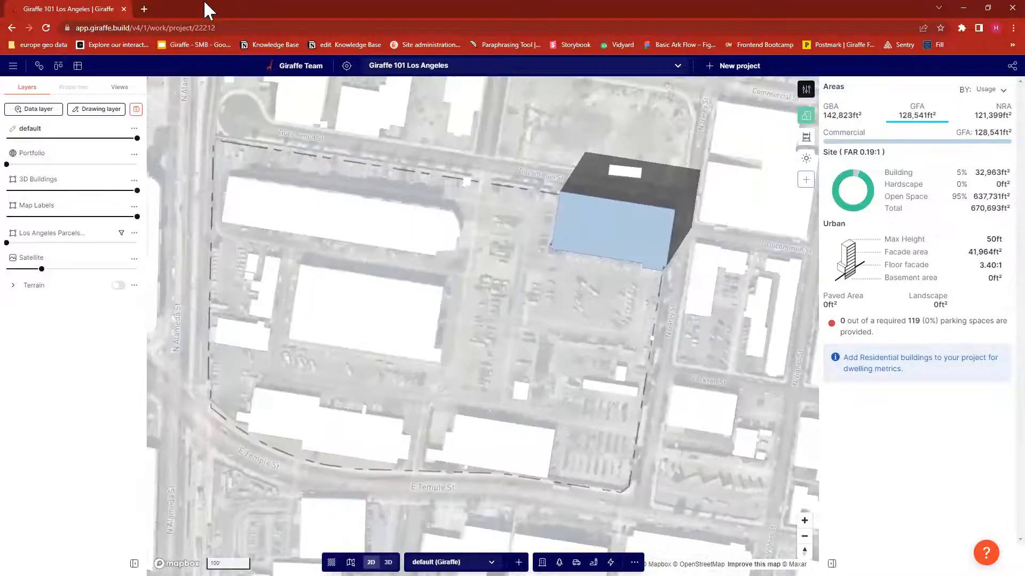
Step: Add a filter to the 3D Buildings layer that excludes features by a geometry polygon
left_click(134, 180)
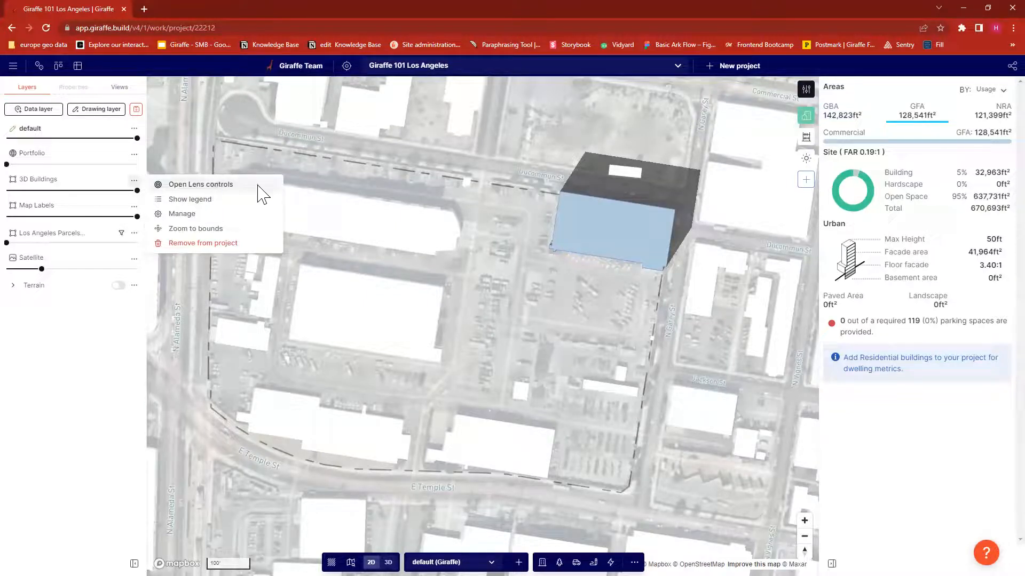
left_click(235, 185)
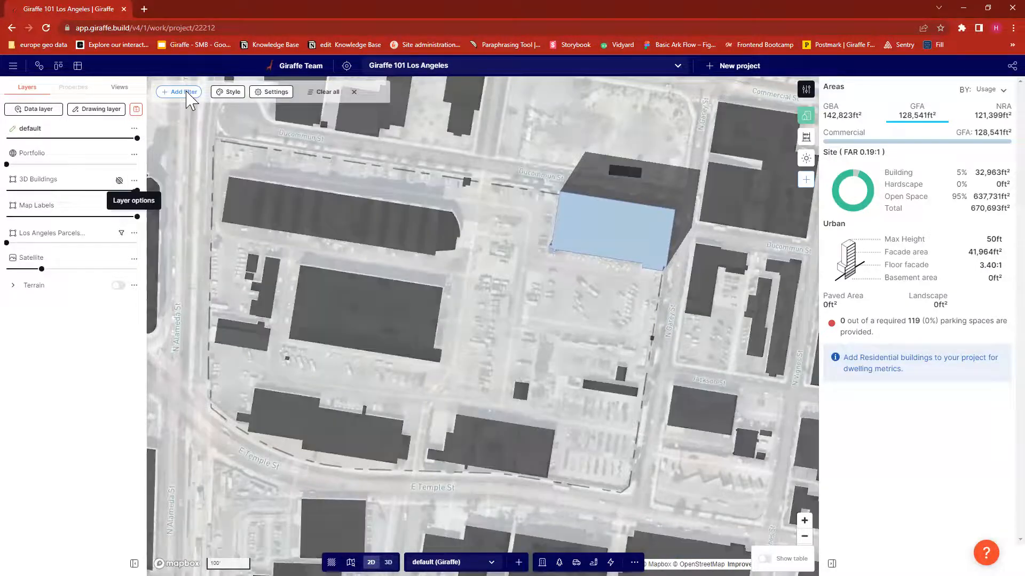
left_click(189, 93)
left_click(142, 140)
left_click(198, 161)
Step: Trace the exclusion polygon around the whole project site, enclosing about 750,700 ft², to remove the existing buildings inside it
left_click(584, 373)
left_click(281, 173)
left_click(270, 411)
left_click(380, 467)
left_click(518, 471)
left_click(626, 481)
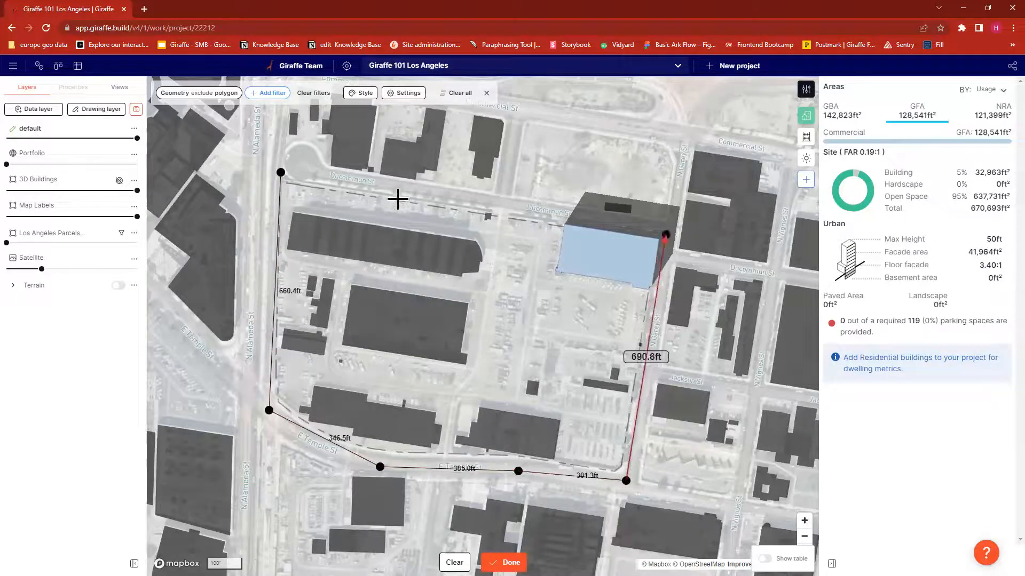
left_click(281, 172)
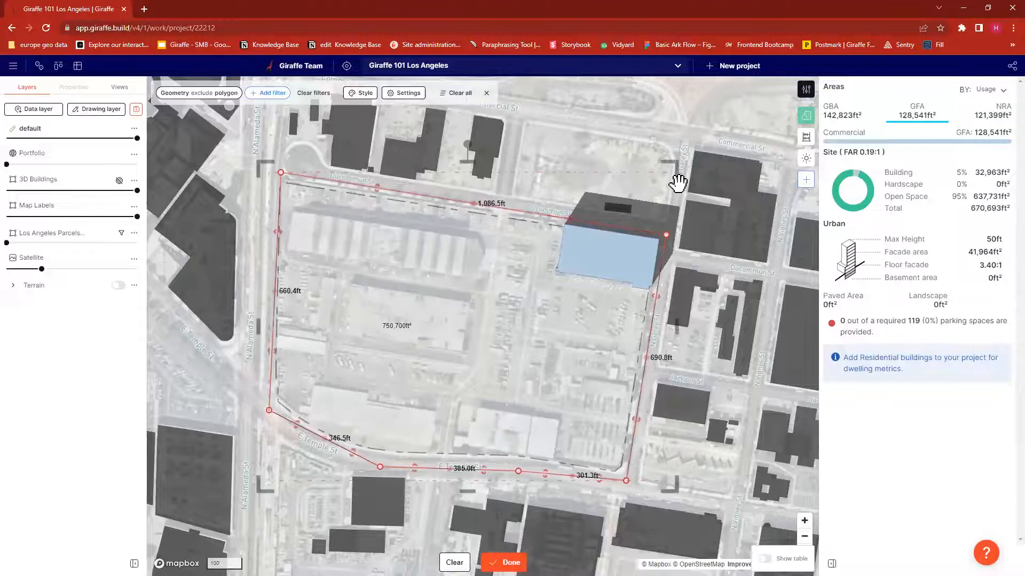
Step: Colour the 3D Buildings layer with fixed white (#ffffff), close the lens controls, and check the cleared site in 3D
left_click(362, 92)
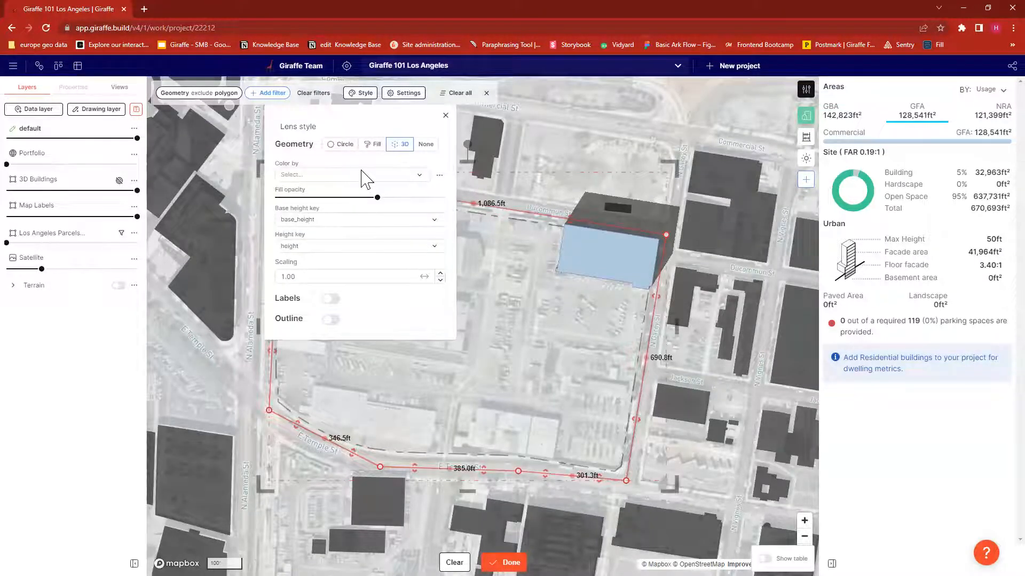
left_click(361, 175)
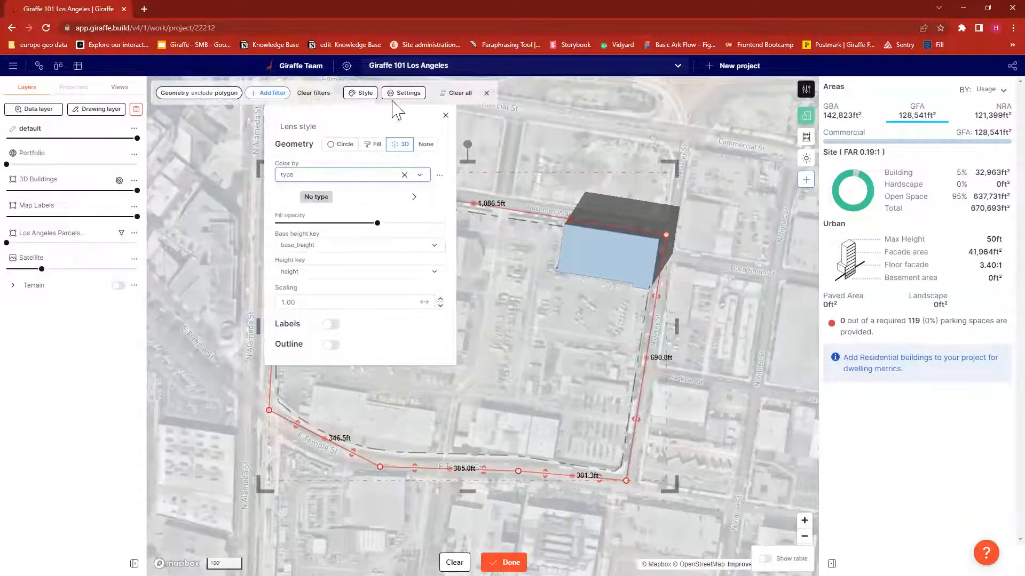
left_click(405, 175)
left_click(439, 174)
left_click(507, 180)
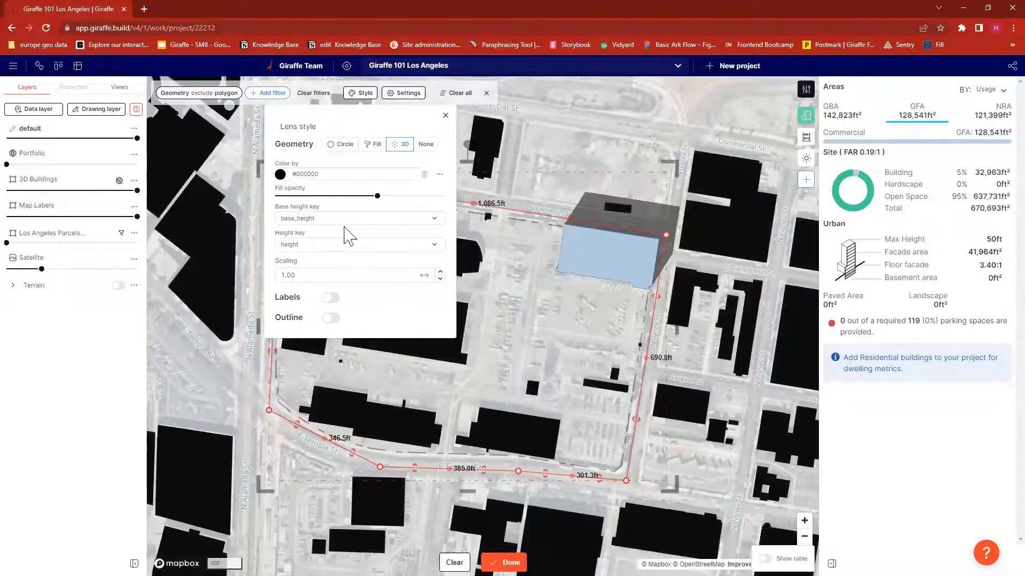
left_click(280, 174)
left_click_drag(274, 244, 212, 210)
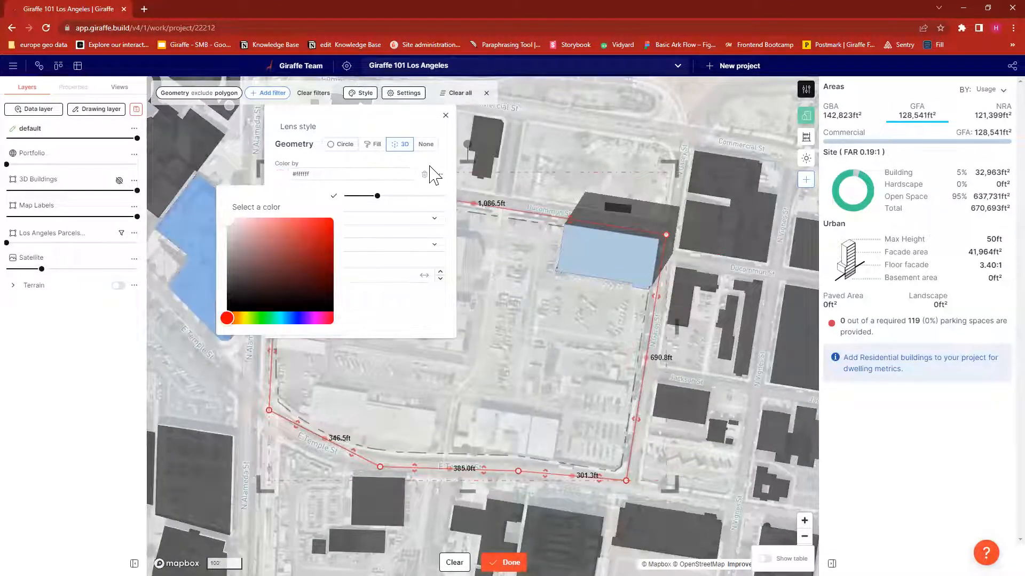
left_click(446, 116)
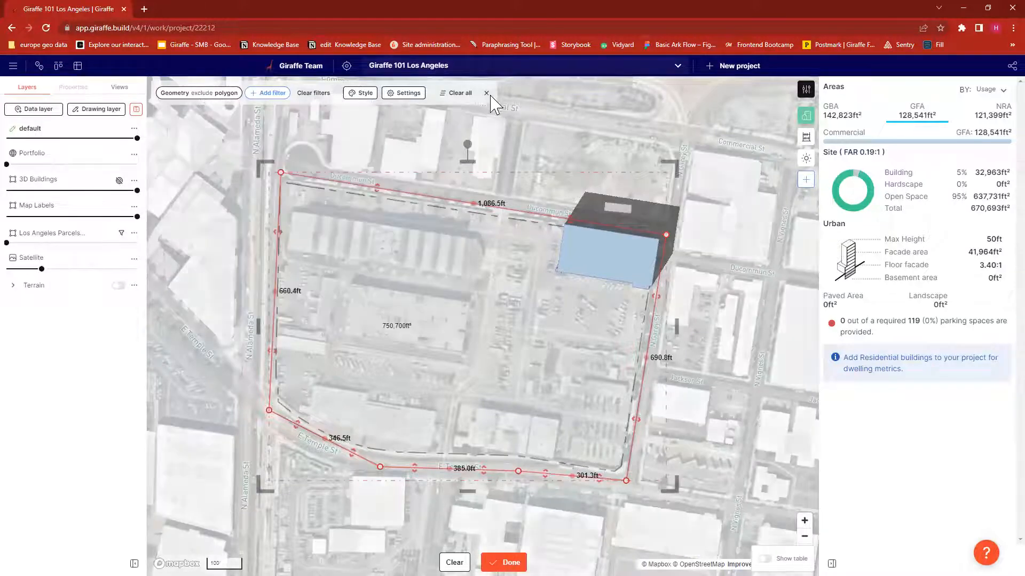
left_click(585, 142)
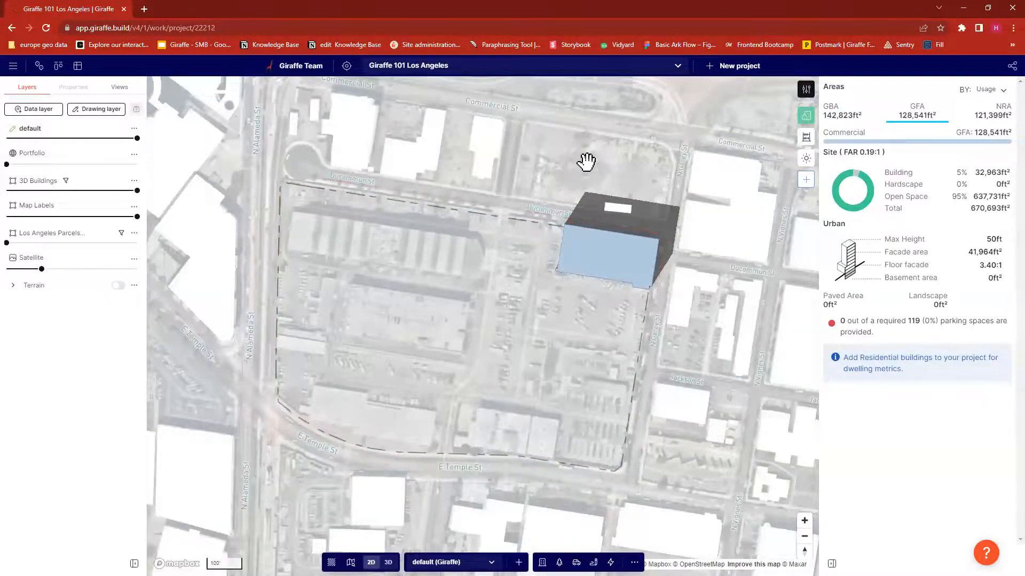
right_click_drag(542, 435, 476, 349)
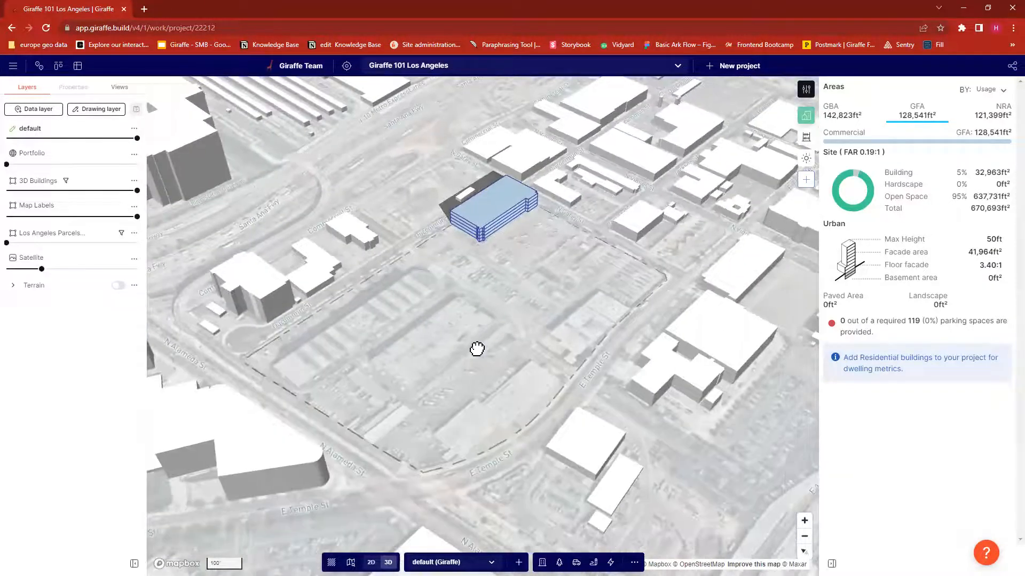
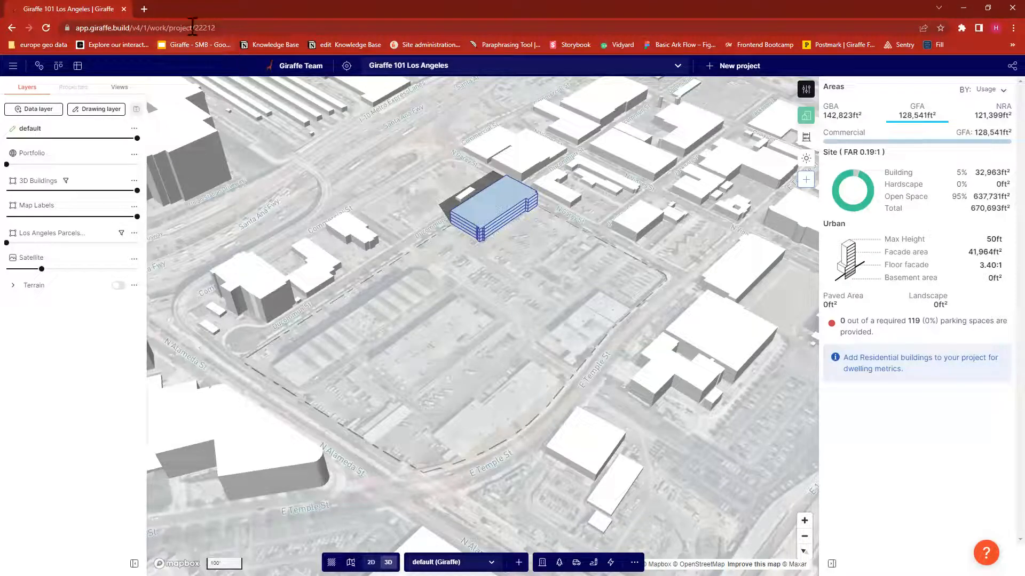
left_click(130, 28)
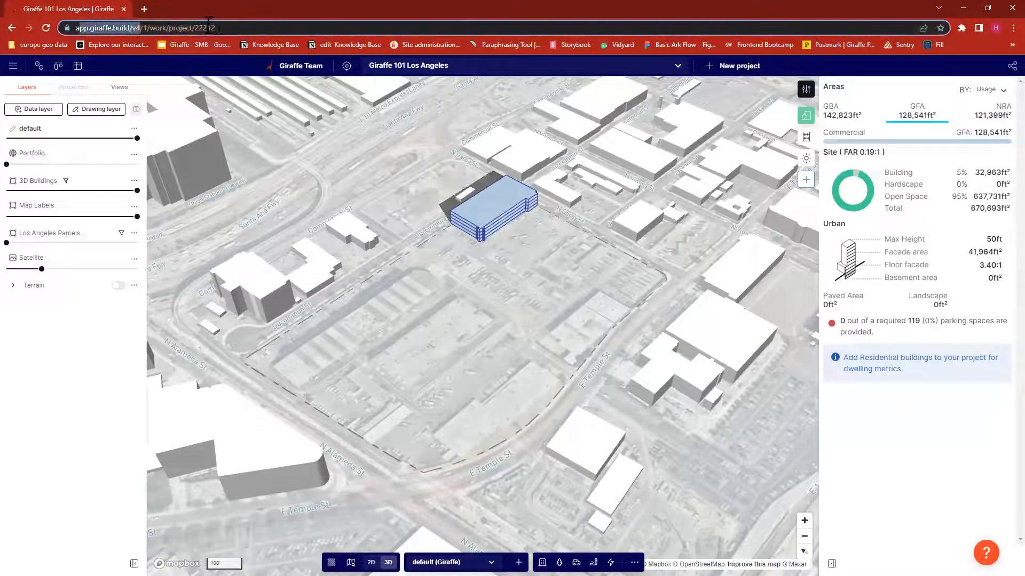
left_click(238, 27)
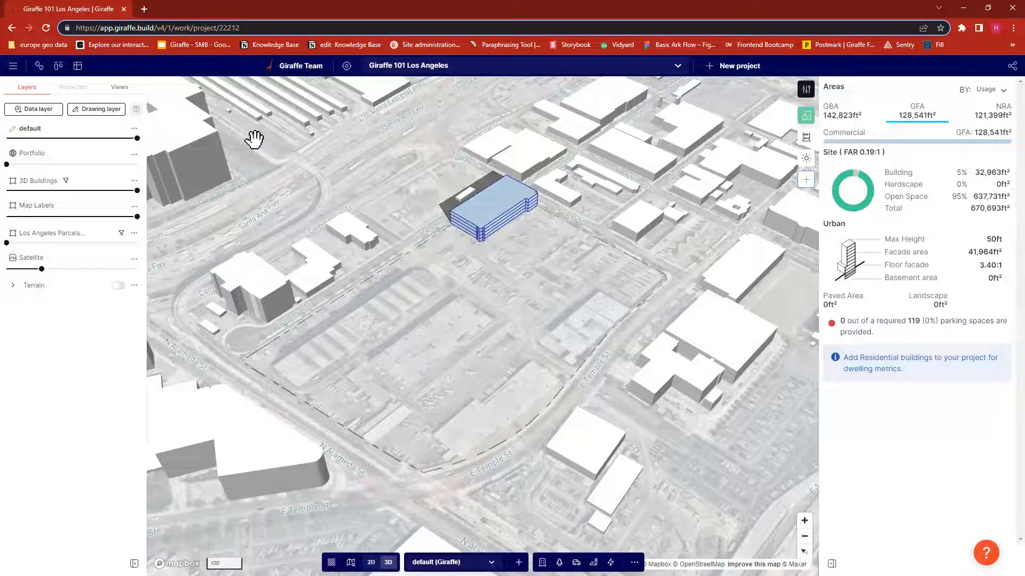
Step: Draw a rectangular Retail building about 243 by 95.5 ft in the site's northwest corner, alongside N Alameda St
left_click_drag(451, 353, 534, 403)
right_click_drag(534, 403, 519, 410)
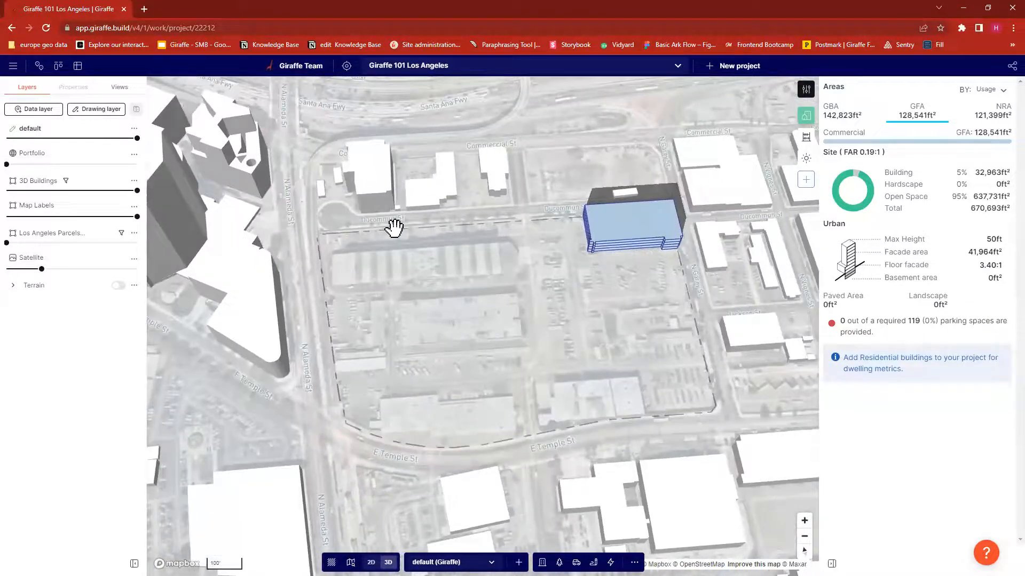
scroll(394, 228, "up", 2)
left_click_drag(407, 312, 423, 289)
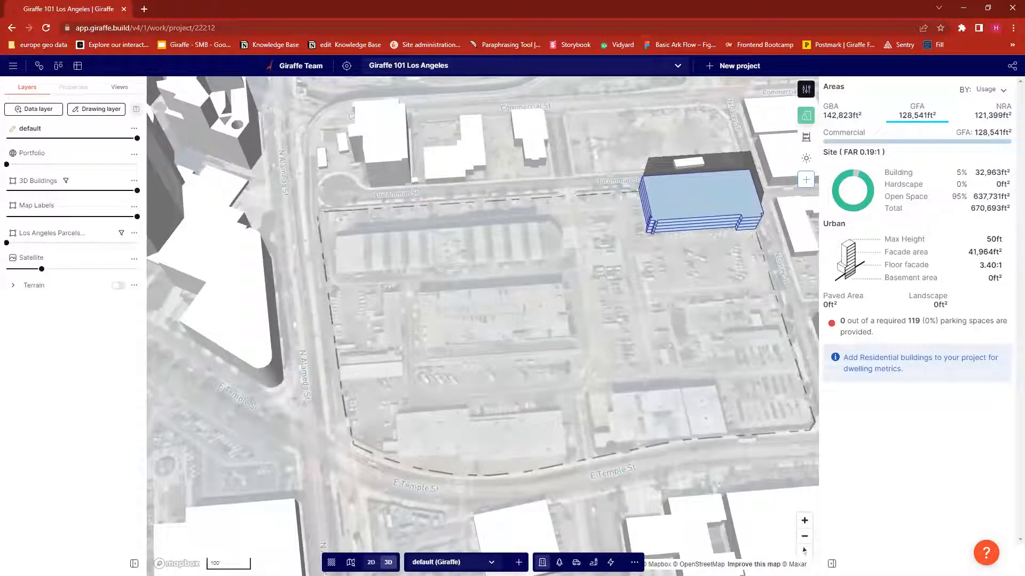
left_click(543, 563)
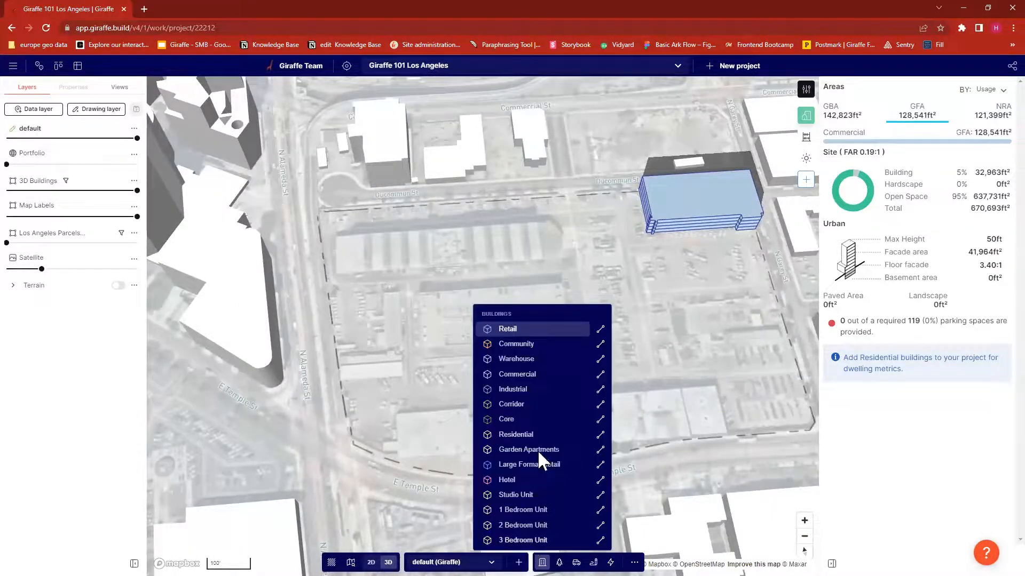
left_click(512, 327)
left_click(332, 221)
left_click(340, 305)
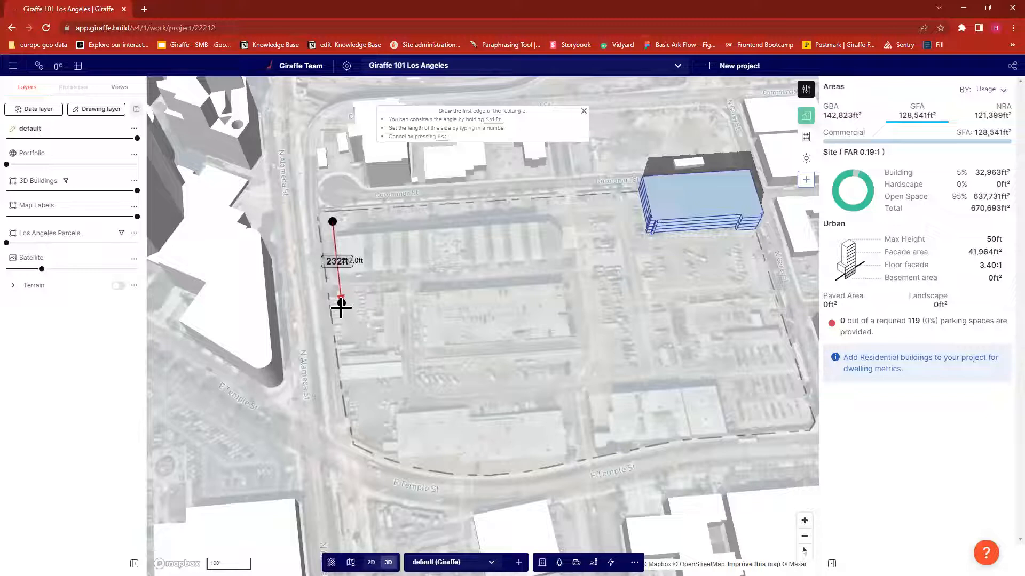
left_click(381, 302)
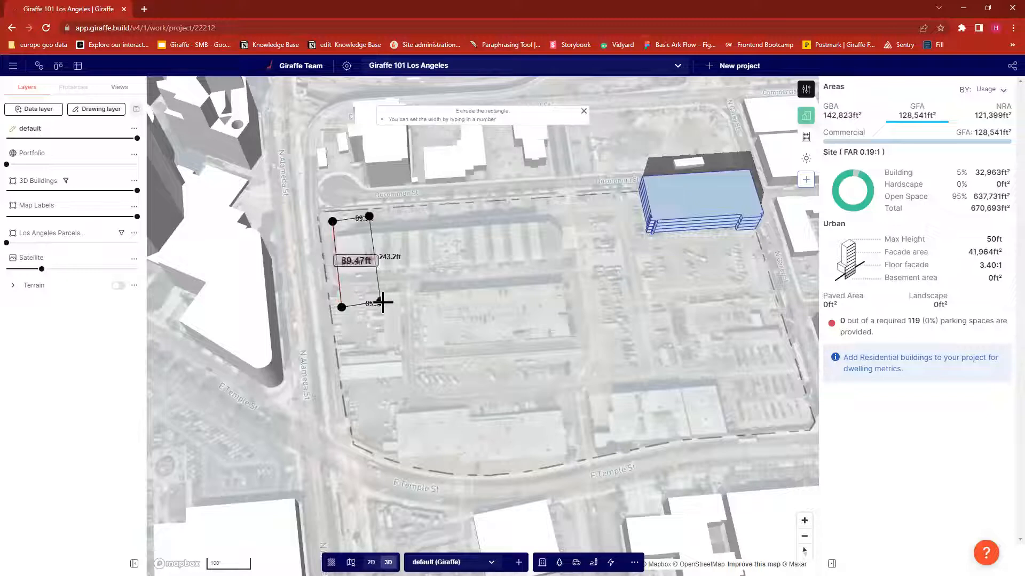
Step: Draw a second Retail building about 206 by 92 ft along N Alameda St, just south of the first one
left_click(546, 538)
left_click(542, 562)
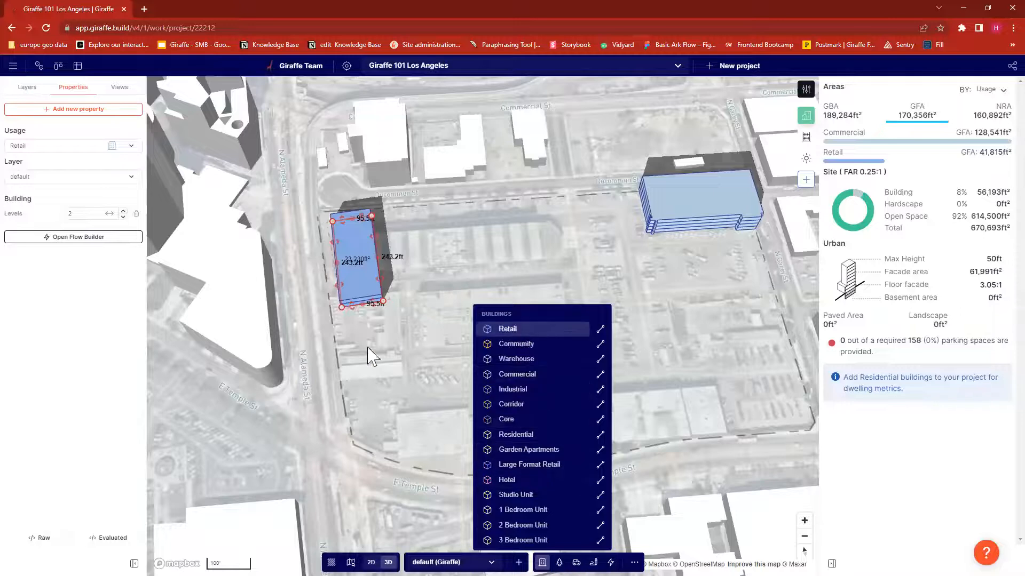
left_click(346, 332)
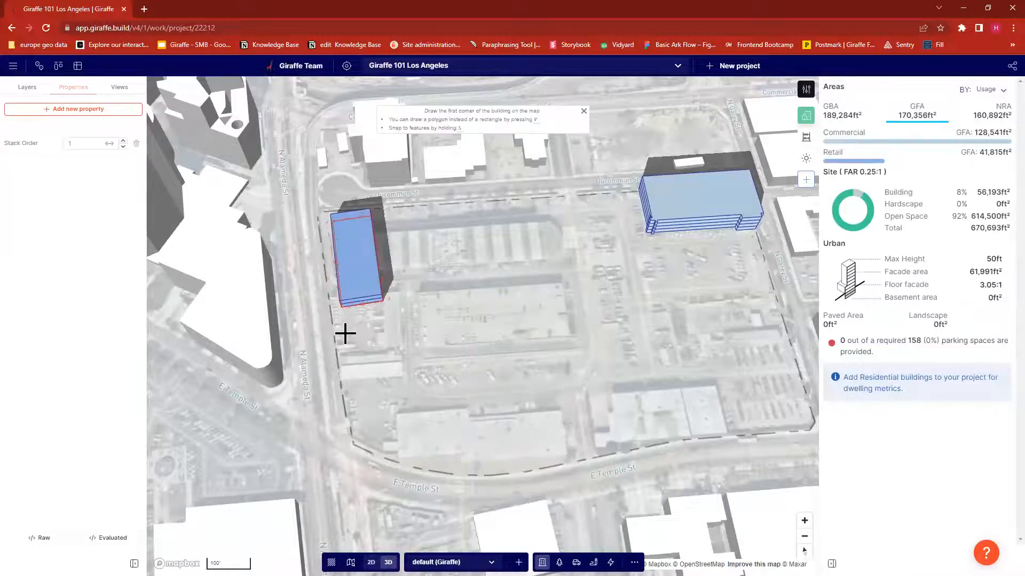
left_click(360, 416)
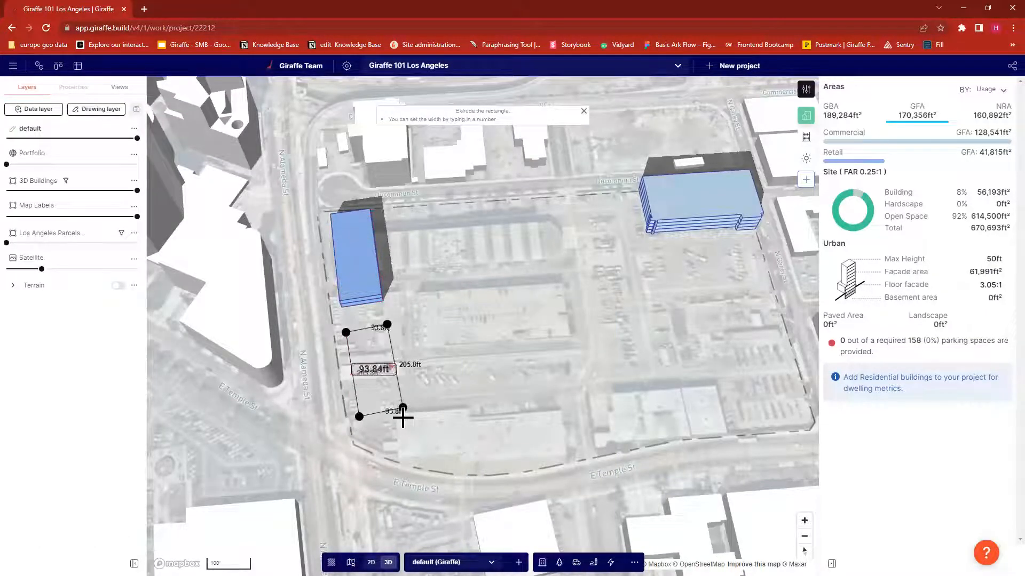
left_click(394, 367)
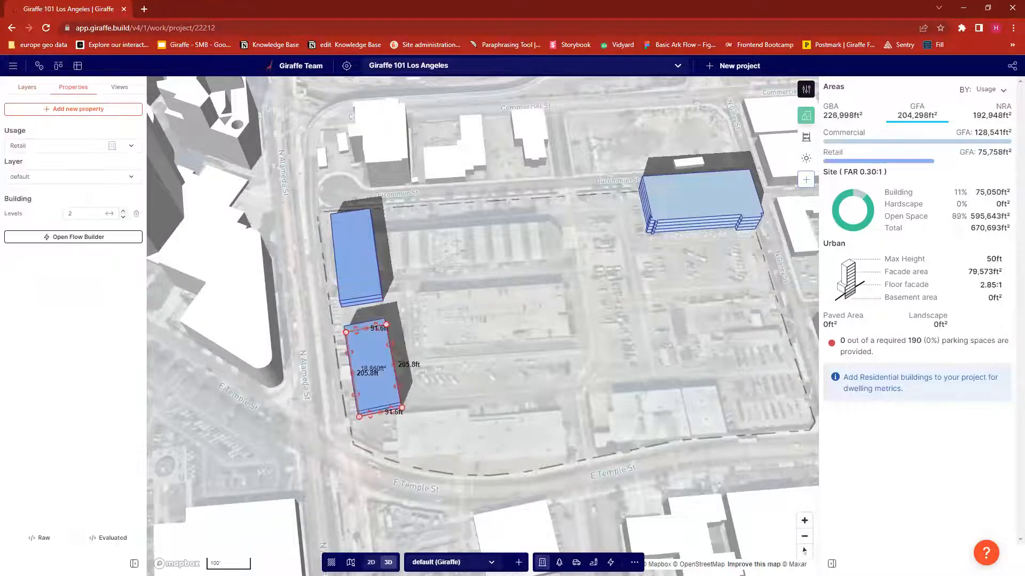
Step: In 2D, draw a Residential building about 95.5 by 243 ft snapped to the footprint of the northern retail building
left_click(512, 434)
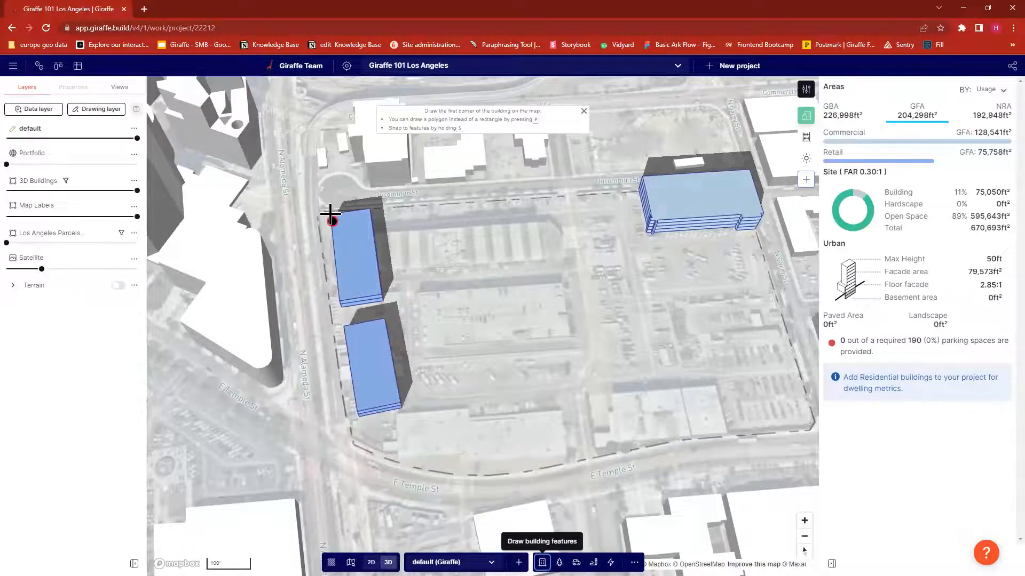
key("2")
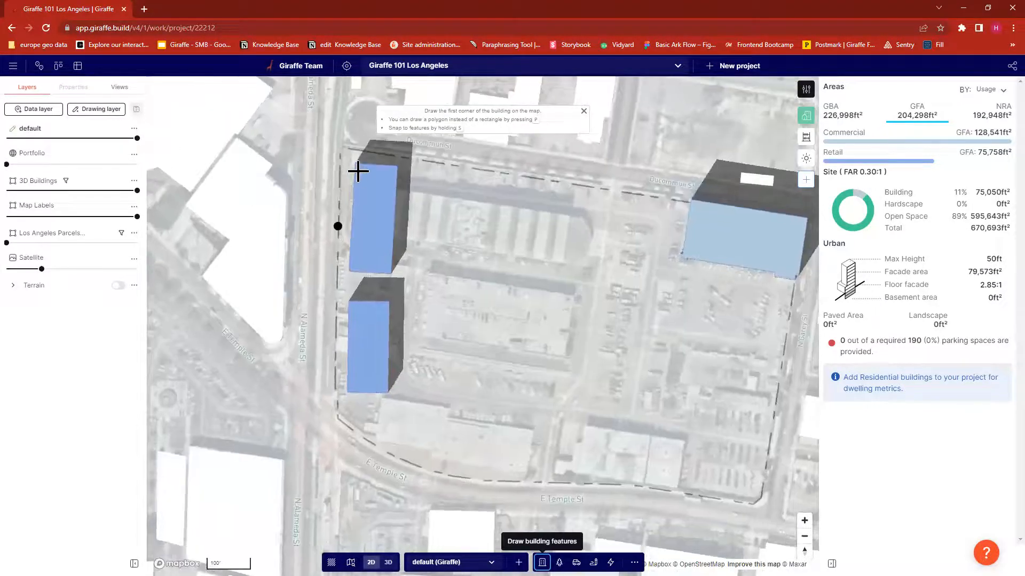
left_click(355, 164)
left_click(399, 166)
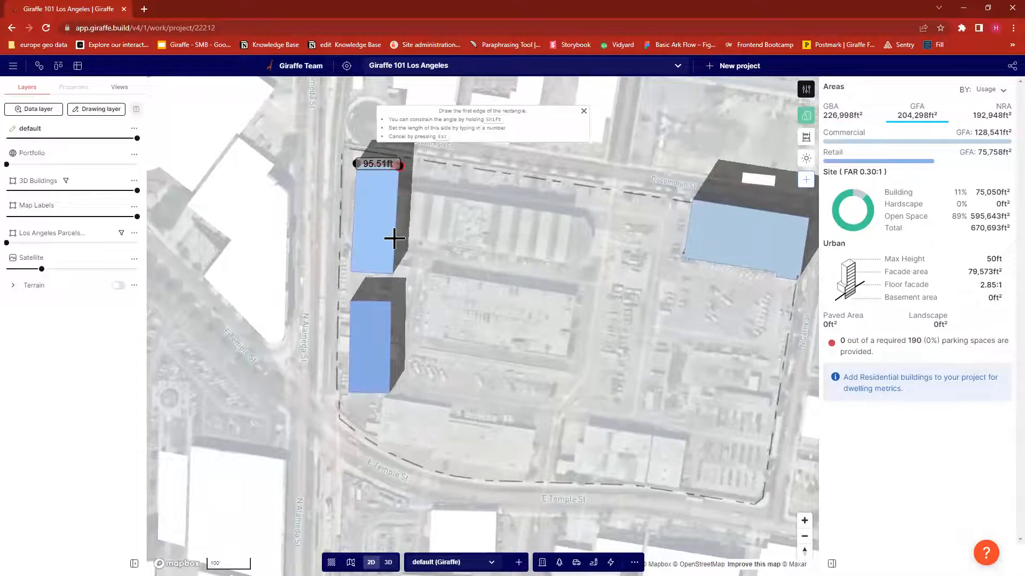
left_click(390, 275)
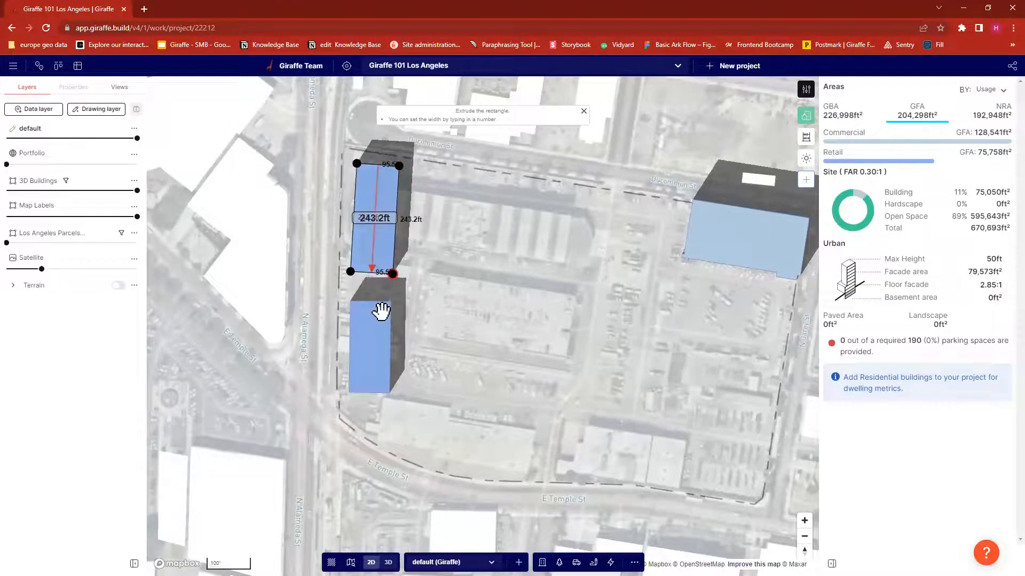
left_click(453, 365)
left_click(543, 562)
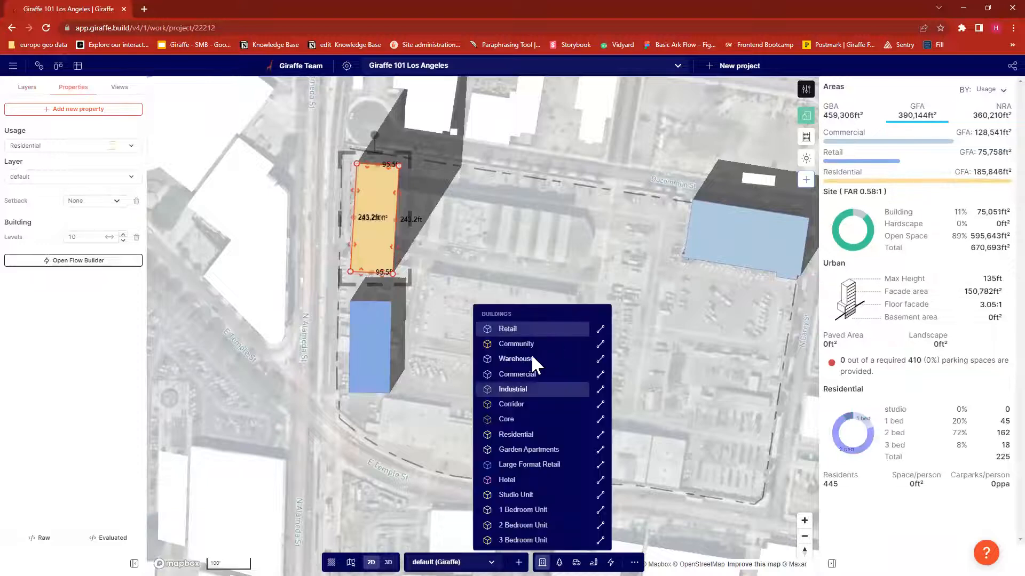
left_click(516, 432)
left_click(349, 301)
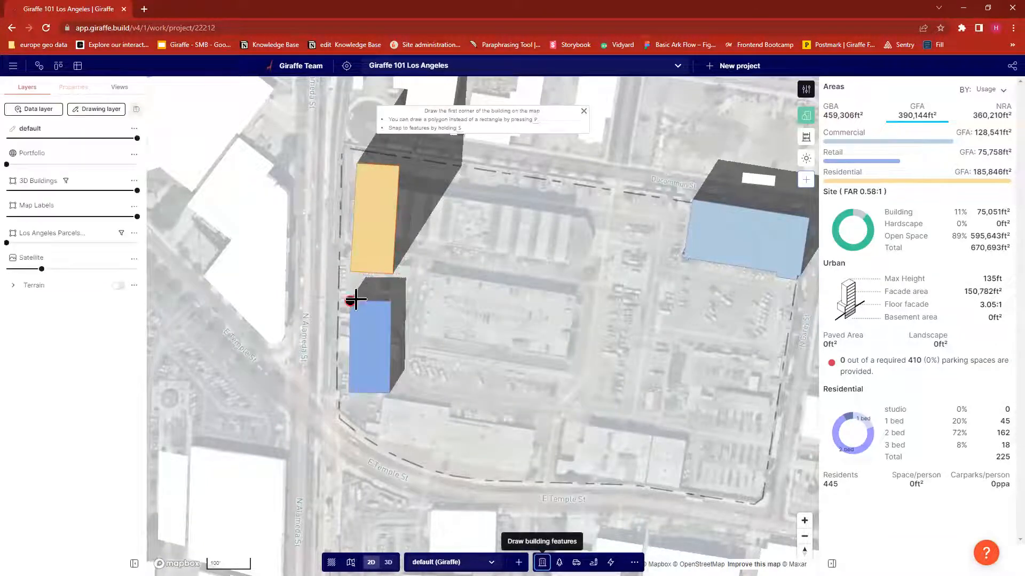
left_click(389, 301)
left_click(389, 389)
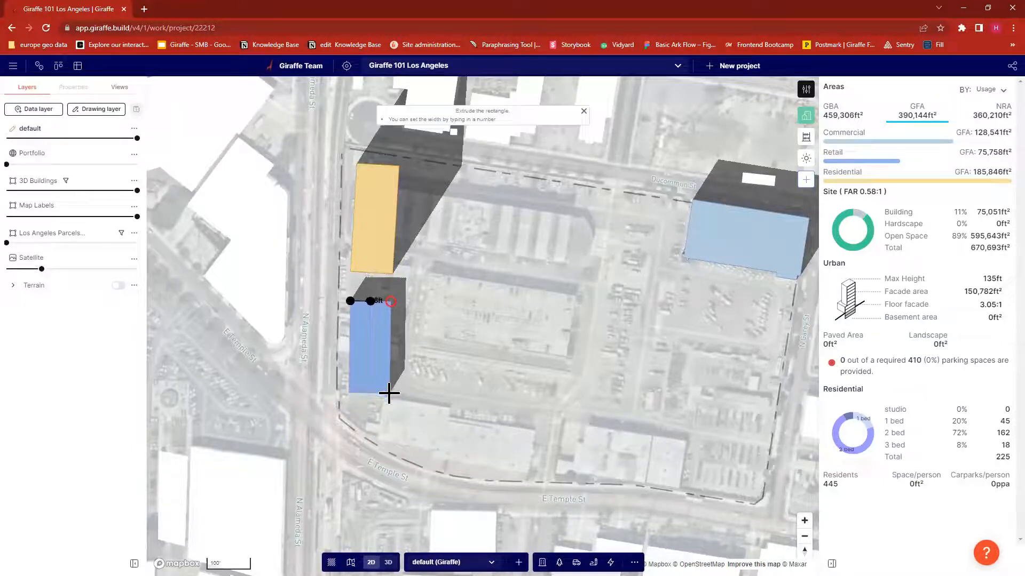
left_click(433, 350)
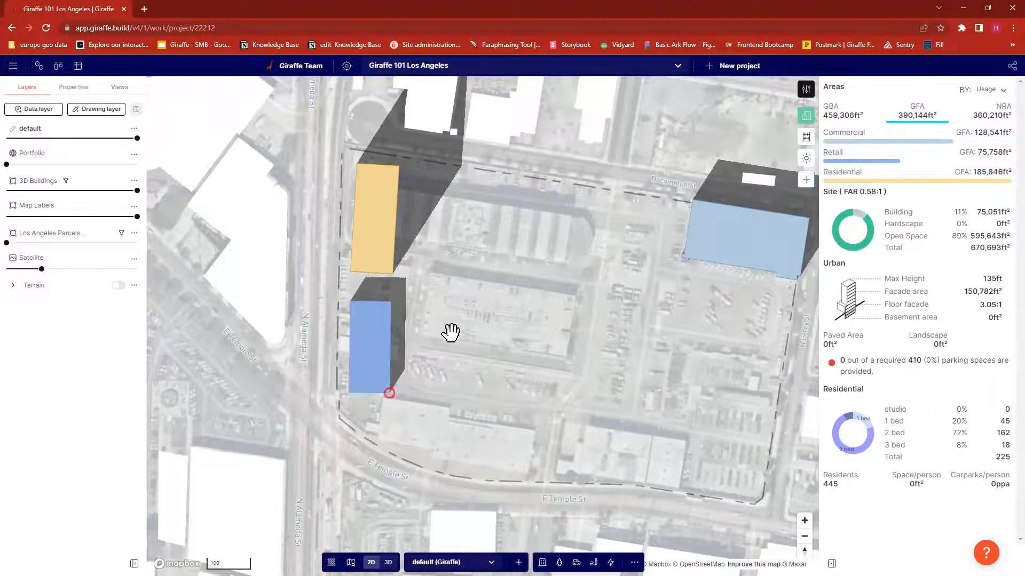
left_click(544, 521)
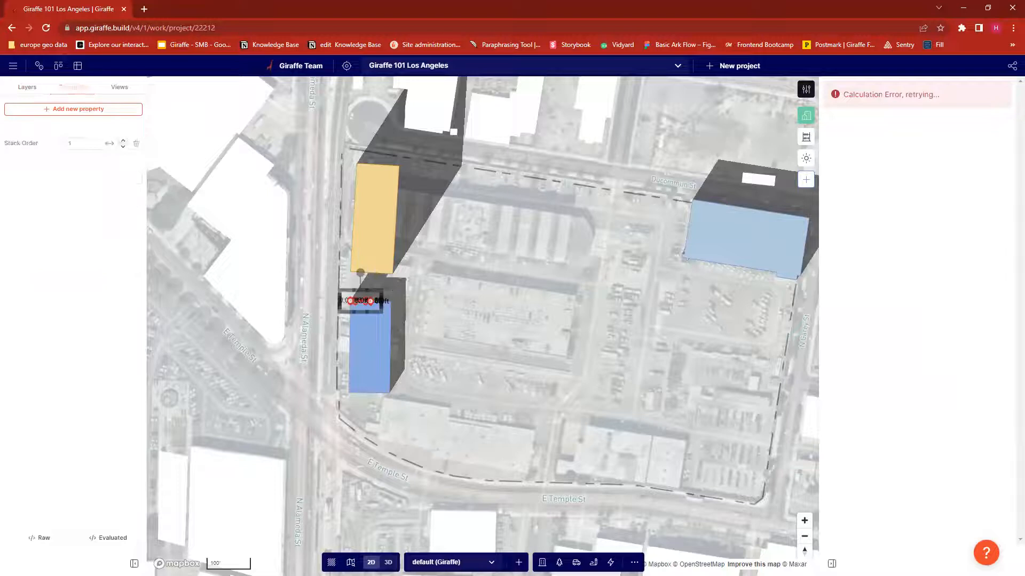
Step: Draw a Residential building about 92 by 206 ft snapped to the footprint of the southern retail building
left_click(542, 563)
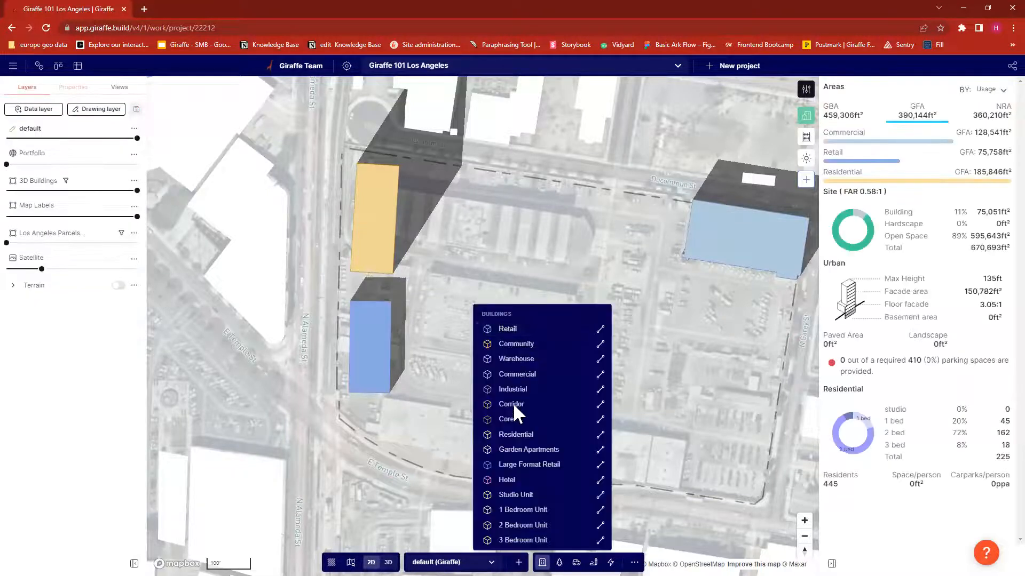
left_click(514, 431)
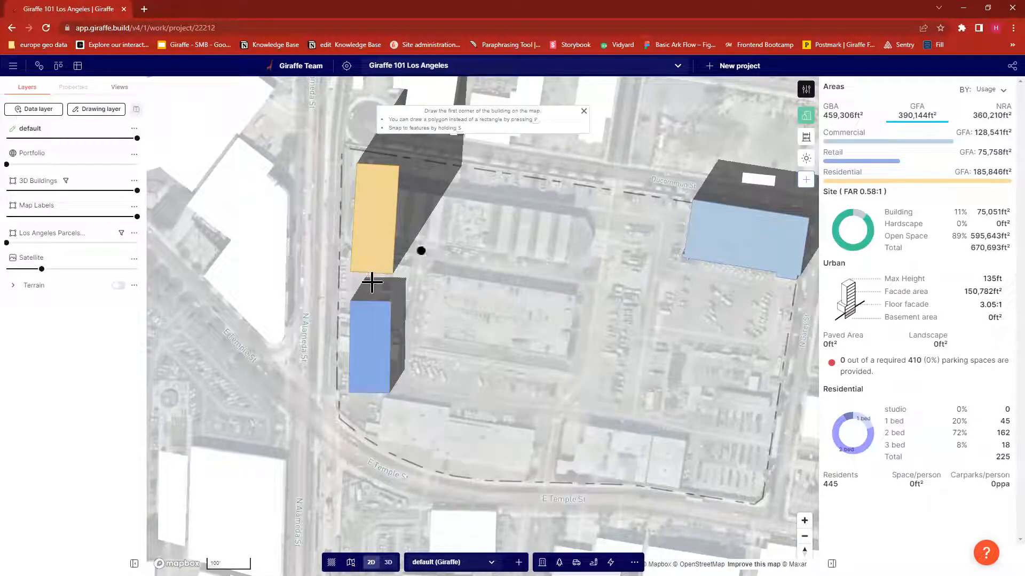
left_click(350, 301)
left_click(391, 301)
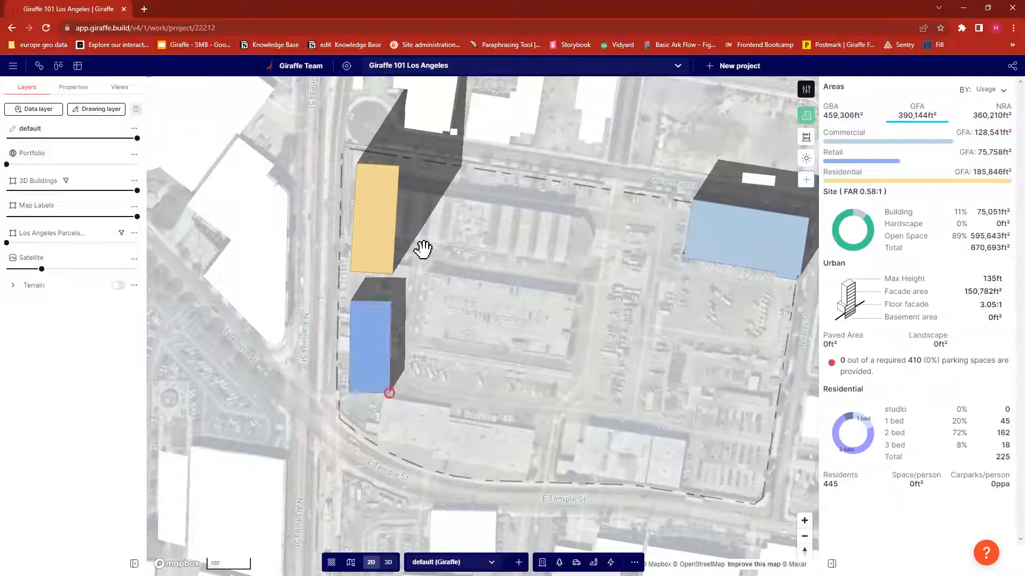
Step: Show the model in 3D and set the southern residential building to 6 levels
left_click(388, 562)
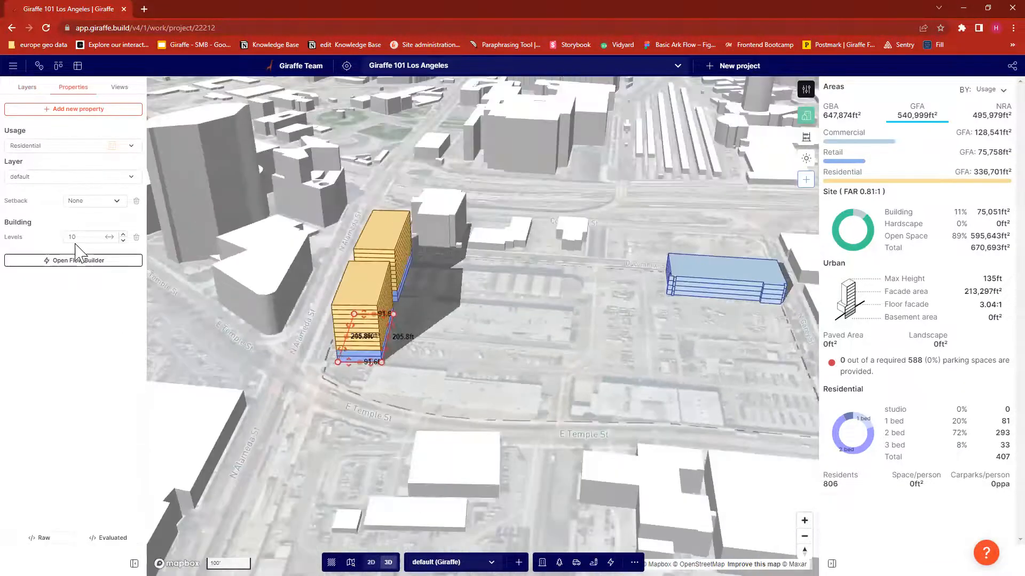
double_click(123, 241)
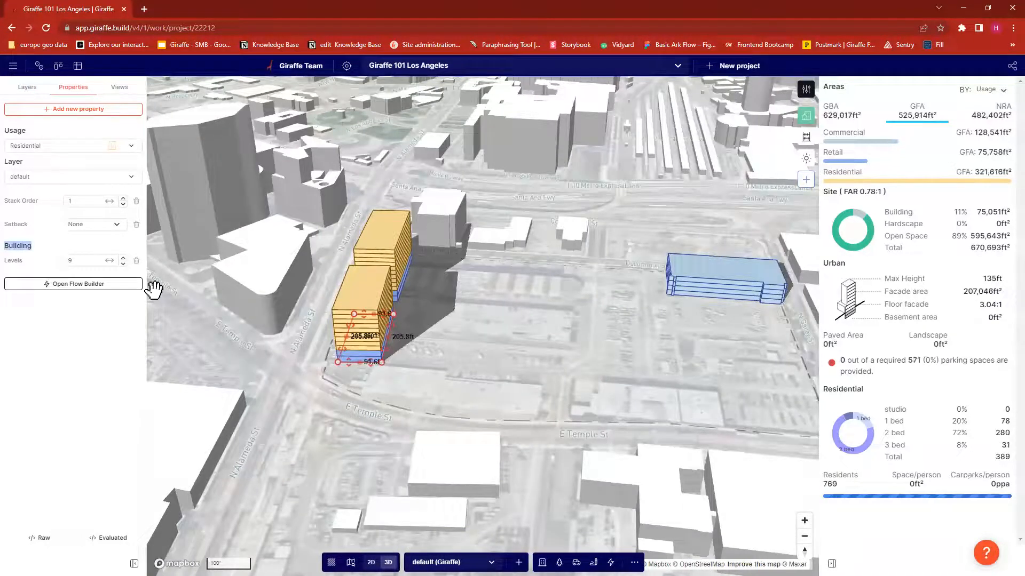
left_click(123, 264)
left_click(125, 265)
left_click(567, 356)
Step: Draw a rectangular Commercial building about 180 by 153 ft in the site's southeast corner
right_click_drag(567, 355, 620, 401)
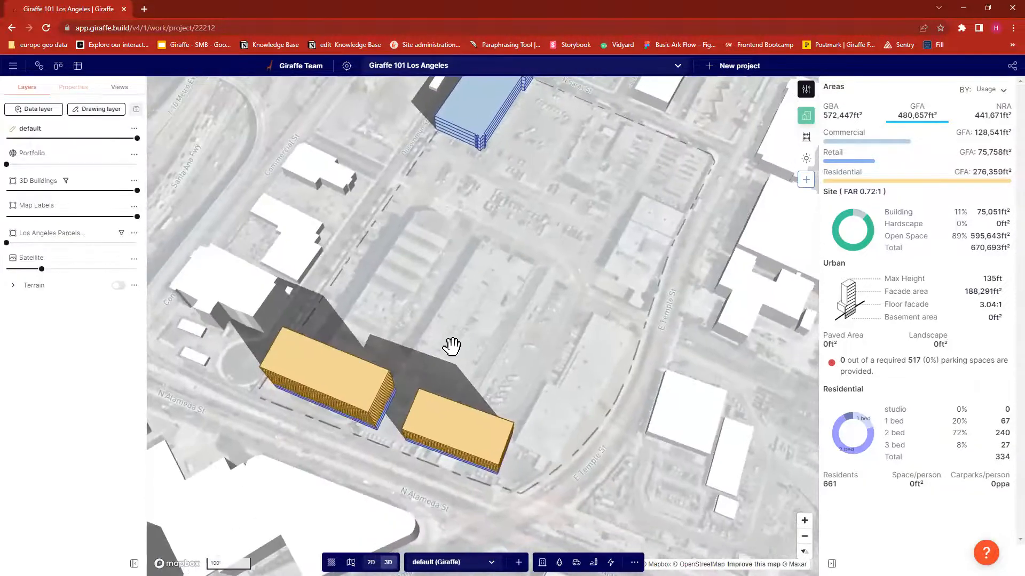
left_click_drag(676, 386, 558, 529)
left_click(543, 563)
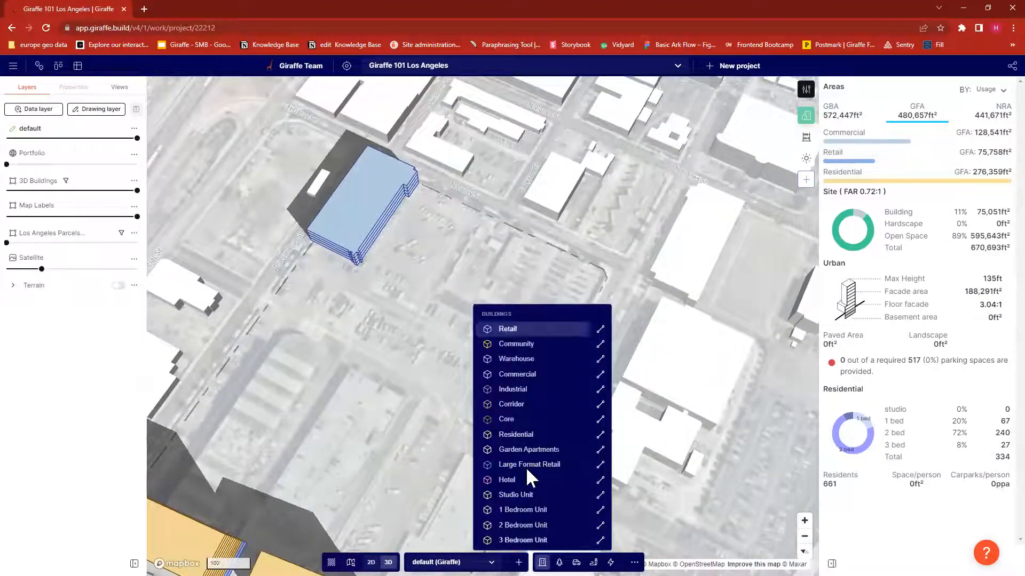
left_click(521, 374)
left_click(523, 242)
left_click(592, 271)
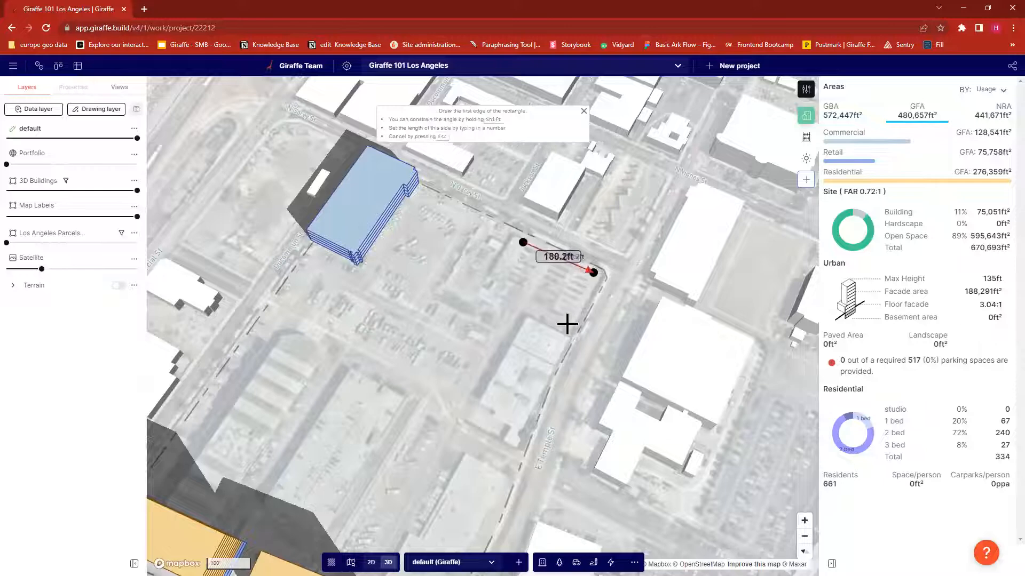
key("Escape")
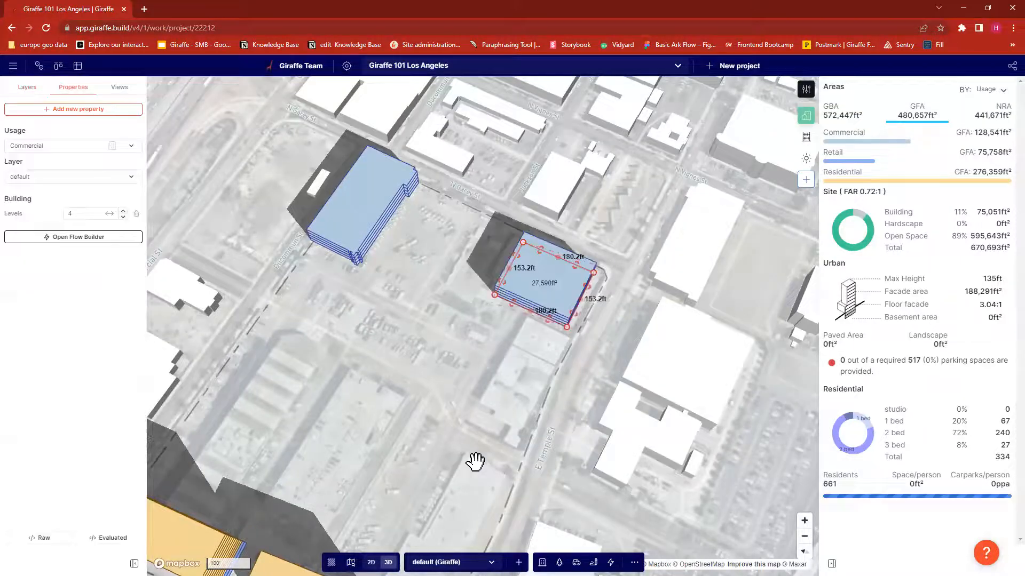
Step: Set the northeast commercial building to 10 levels
left_click(430, 241)
left_click(335, 208)
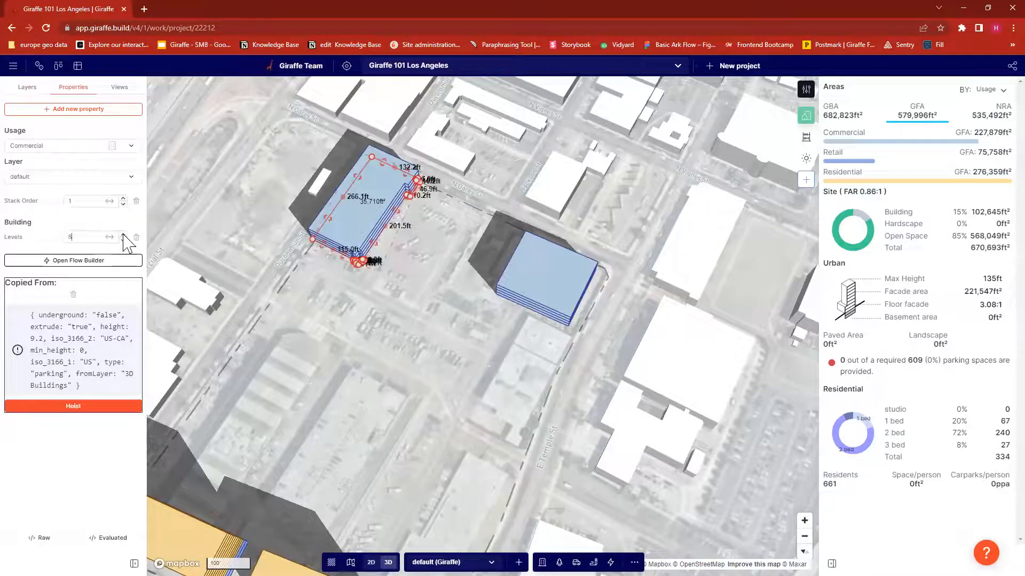
left_click(124, 234)
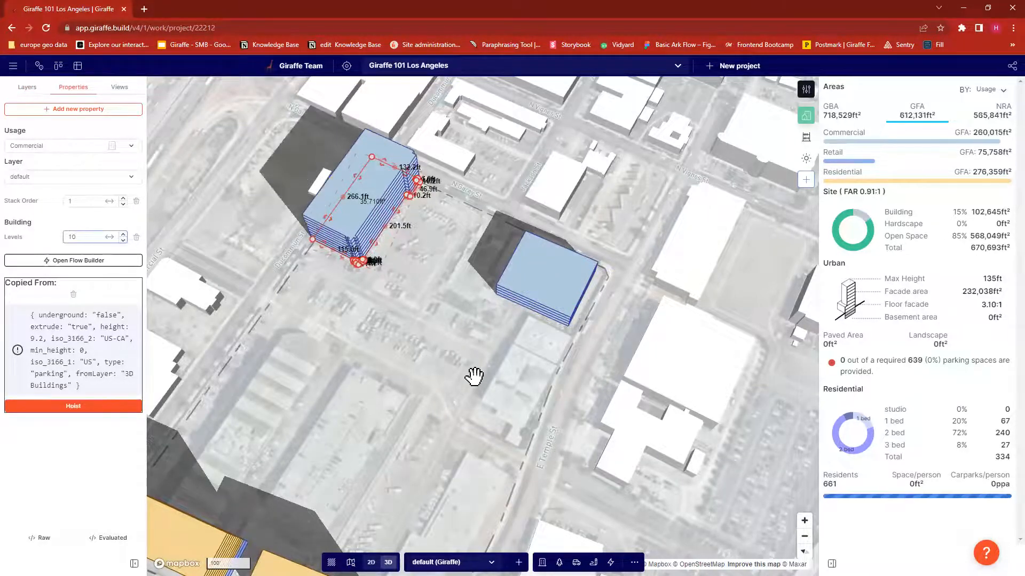
left_click(551, 392)
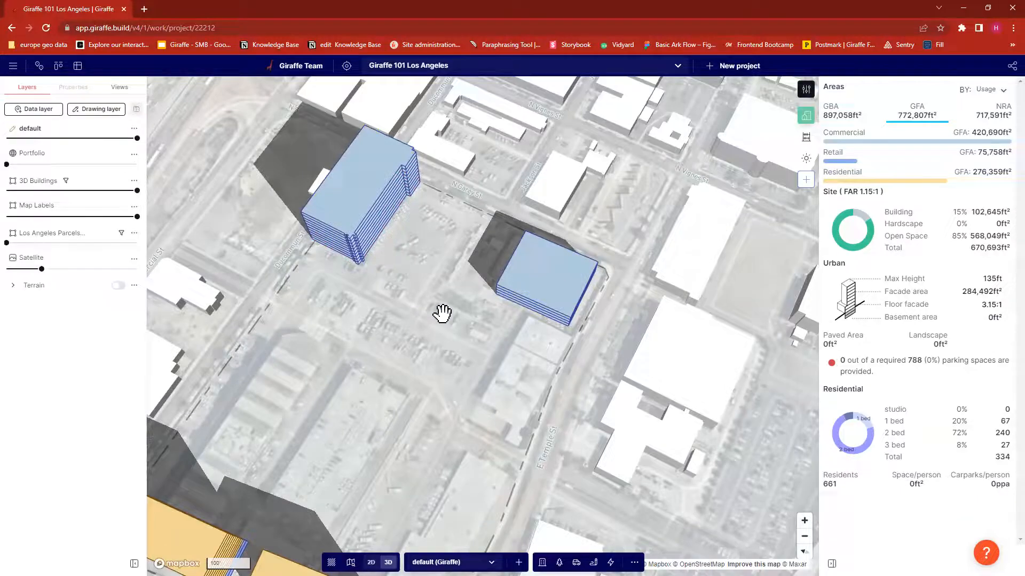
Step: Extend the southern half of the southwest retail podium eastward by about 142 ft, forming an L shape with a wing about 103 ft wide
left_click_drag(432, 328, 443, 314)
right_click_drag(587, 443, 577, 412)
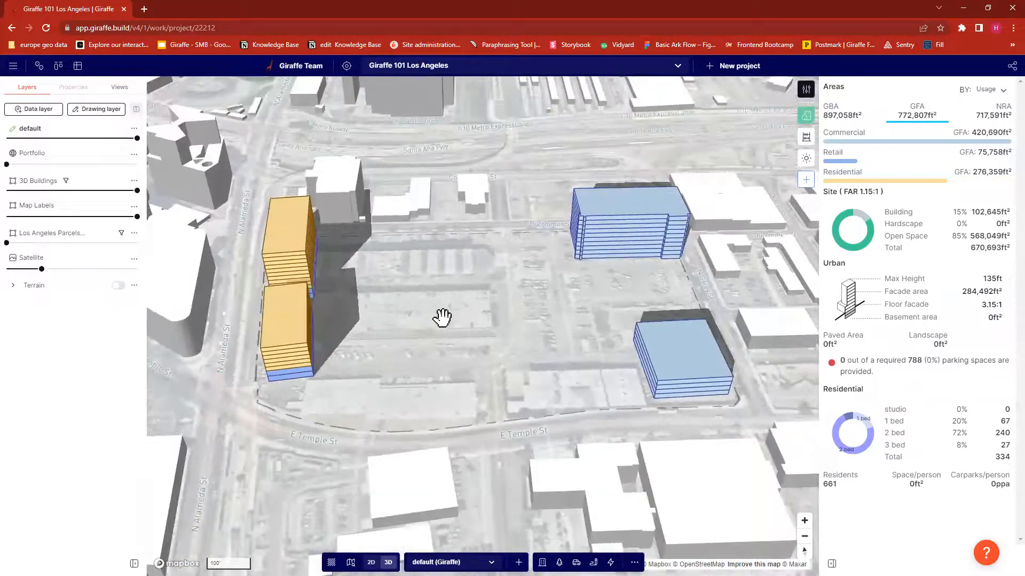
left_click_drag(330, 381, 347, 386)
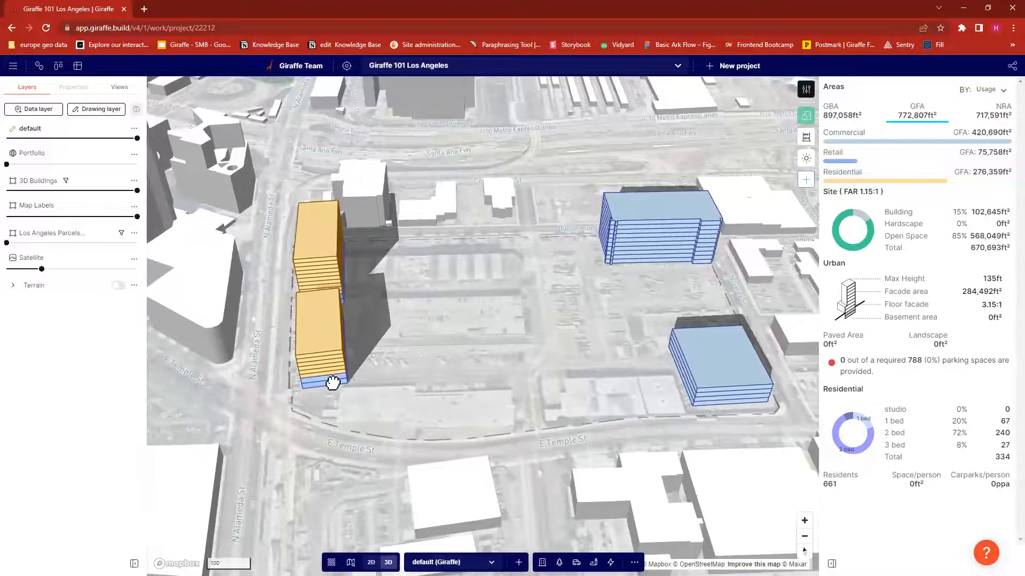
right_click_drag(493, 346, 451, 360)
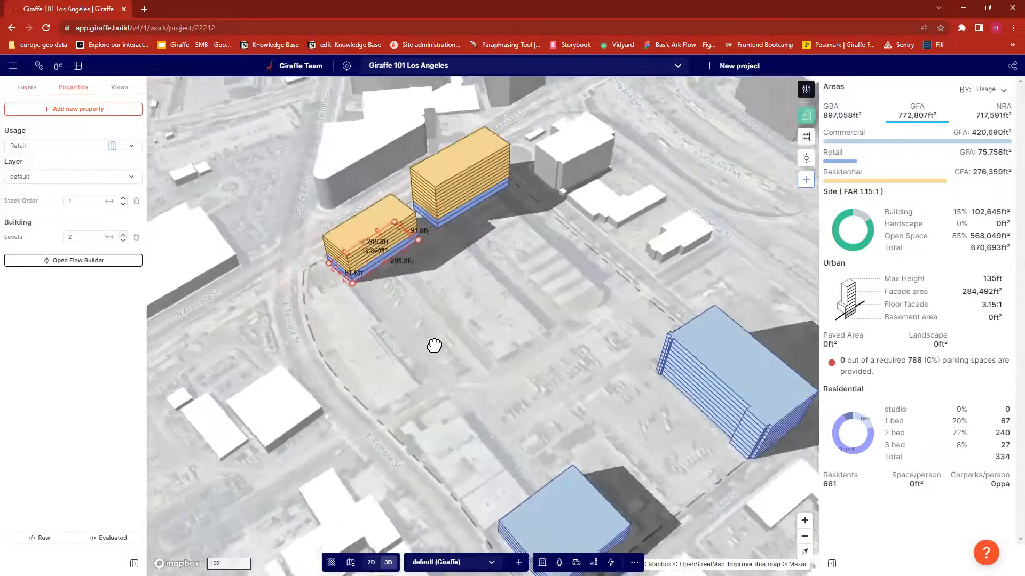
left_click_drag(382, 276, 412, 302)
left_click(452, 252)
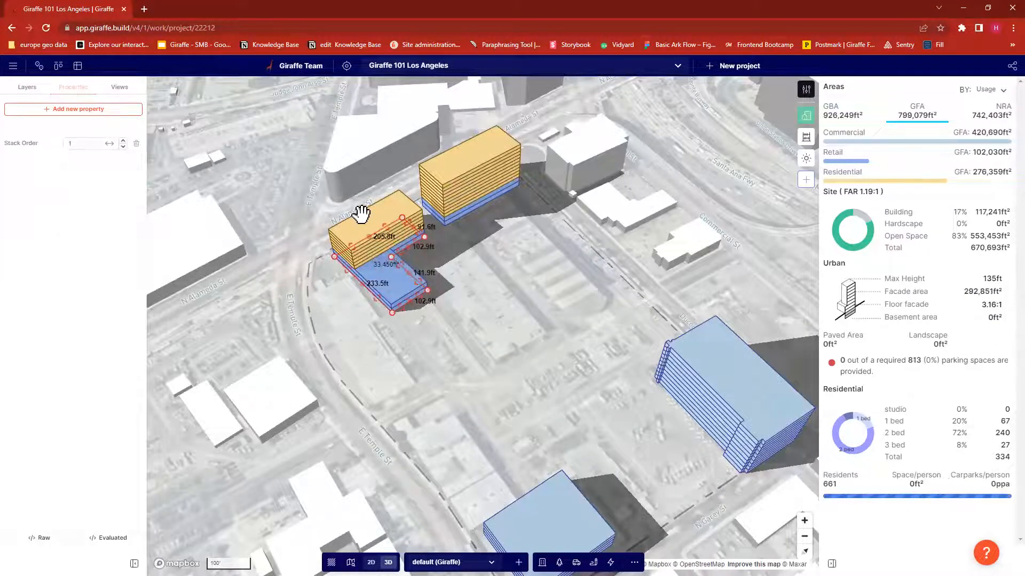
Step: Extend the southern half of the southwest residential building eastward over the retail podium, forming an L shape
left_click(401, 260)
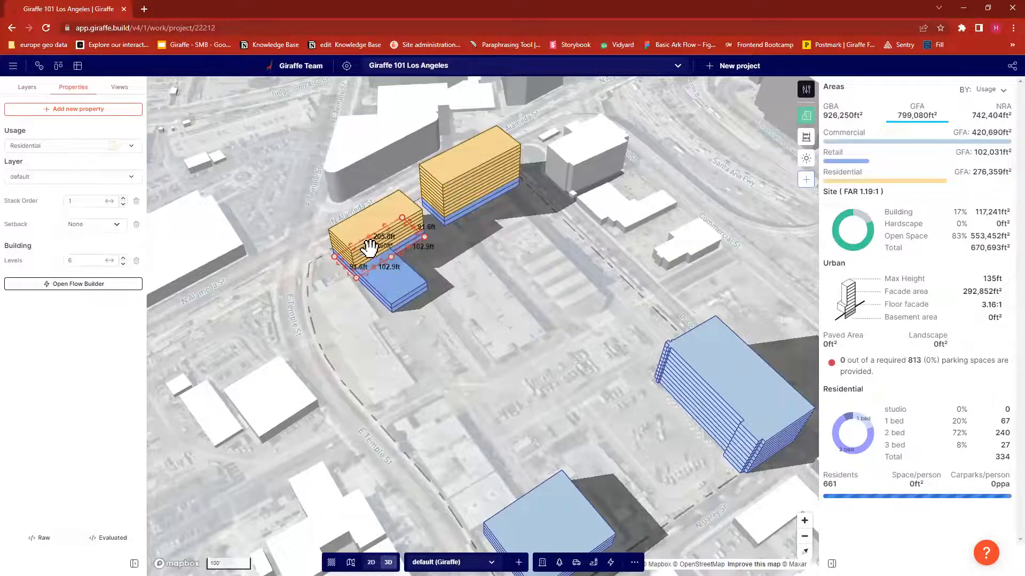
left_click(388, 279)
left_click(389, 253)
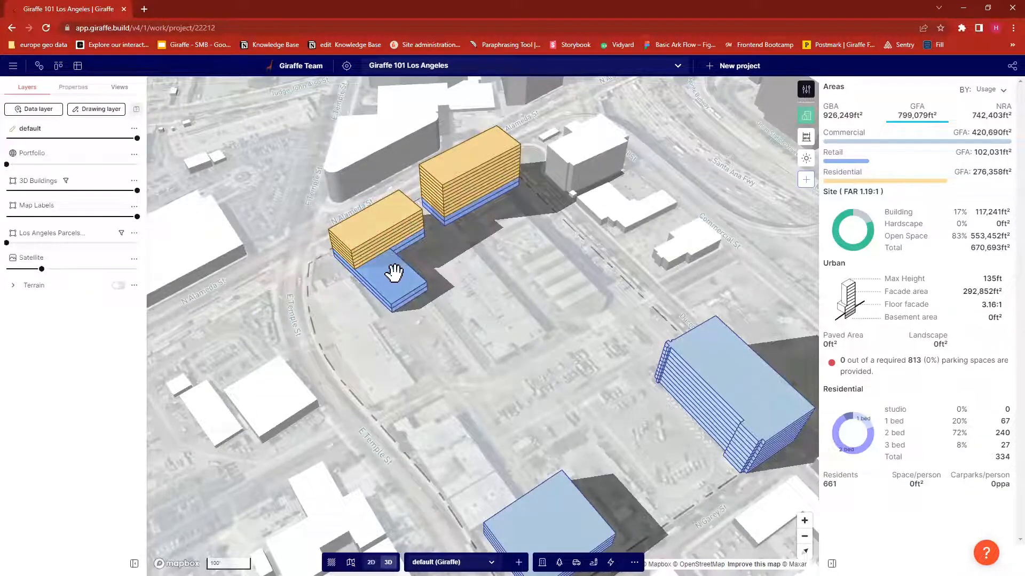
left_click_drag(384, 263, 394, 288)
left_click(378, 358)
right_click_drag(379, 358, 417, 394)
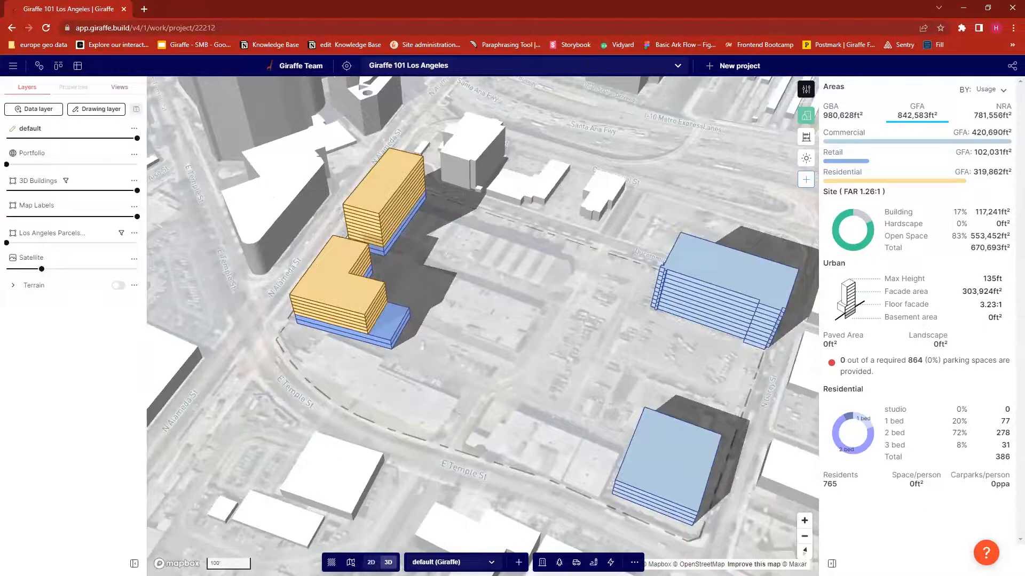
Step: Draw a rectangular Corridor building about 98 by 80 ft near the site's southern edge, southeast of the L-shaped residential building
left_click(543, 563)
left_click(522, 406)
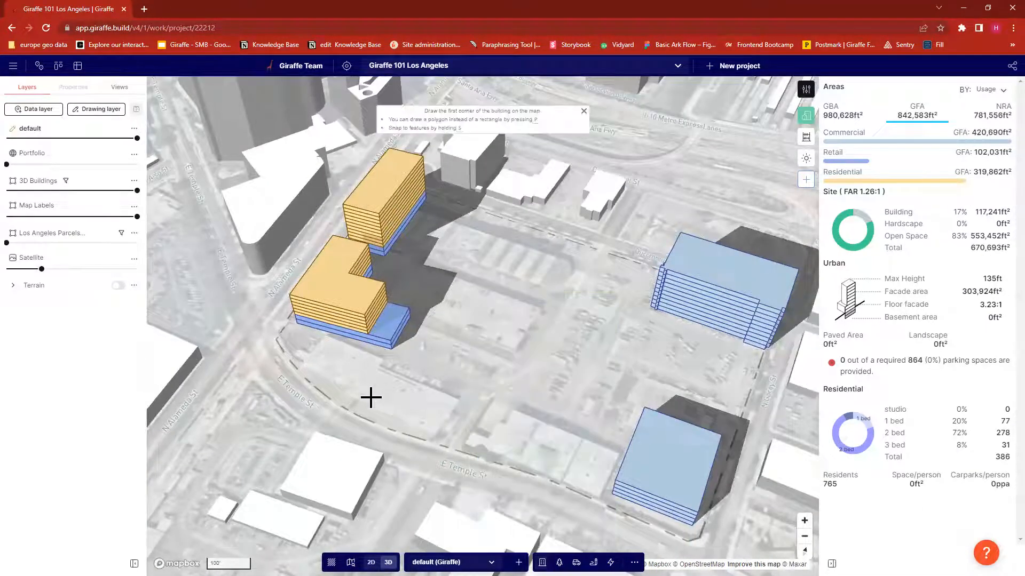
left_click(373, 396)
left_click(384, 371)
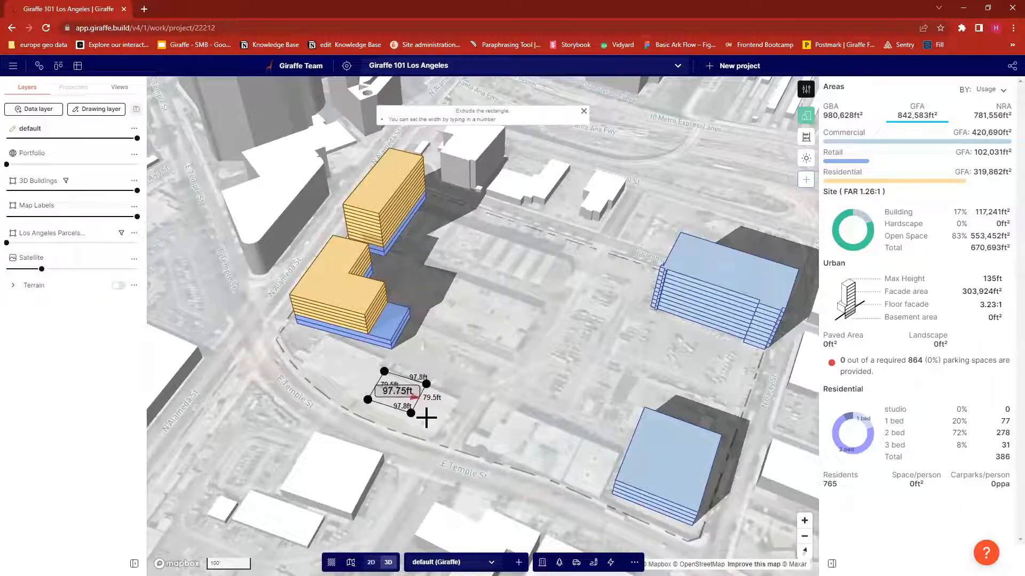
left_click(418, 398)
Step: Change the new corridor building's usage to Community and set it to 1 level
left_click(542, 563)
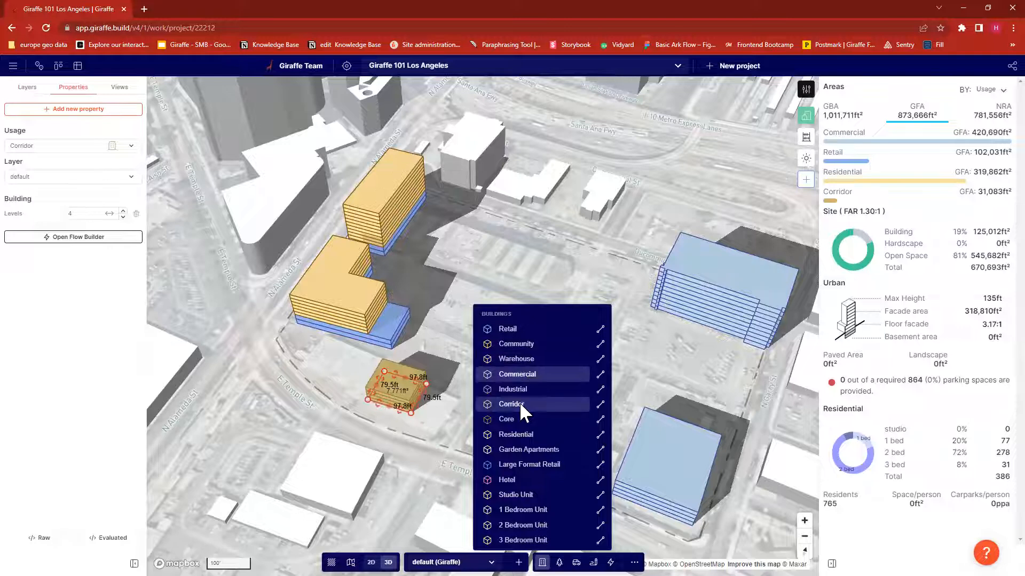
left_click(73, 144)
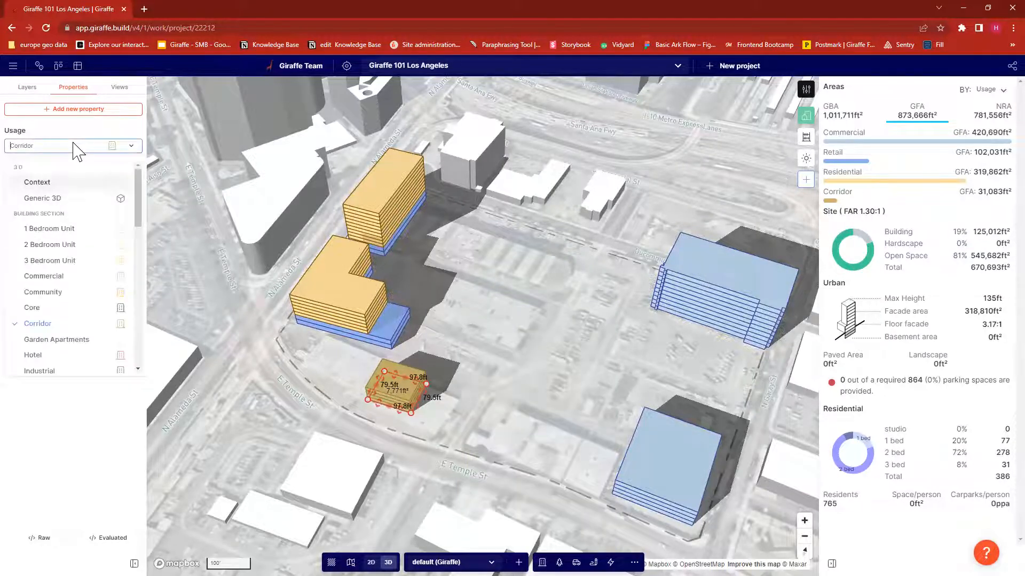
type("com")
key("Return")
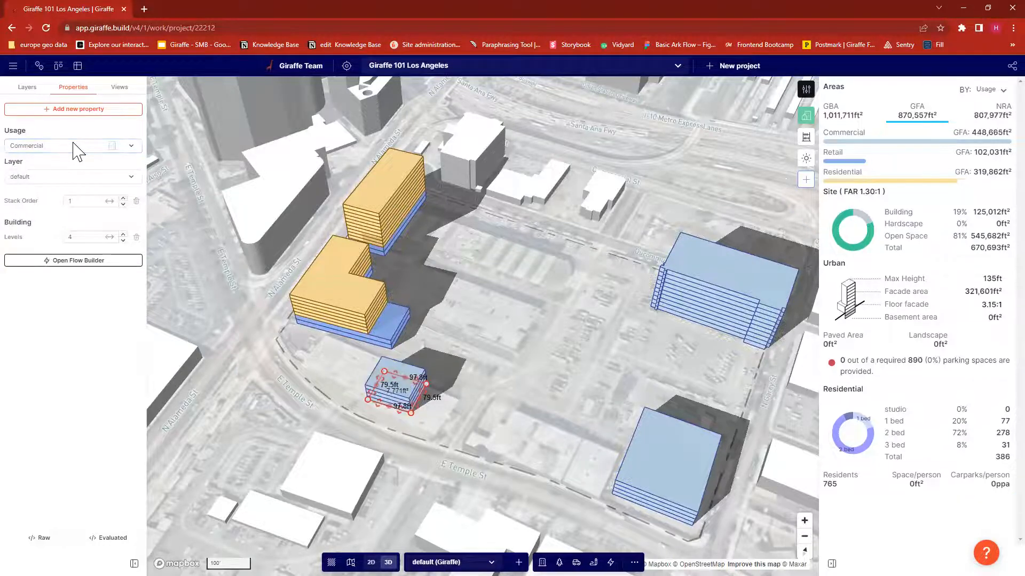
left_click(41, 293)
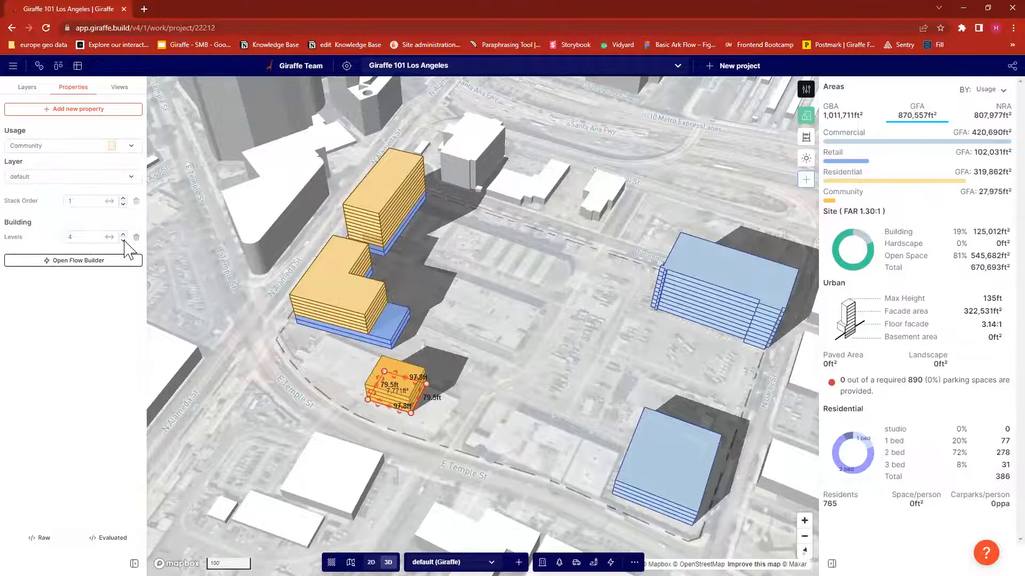
left_click(124, 240)
left_click(124, 241)
left_click(123, 241)
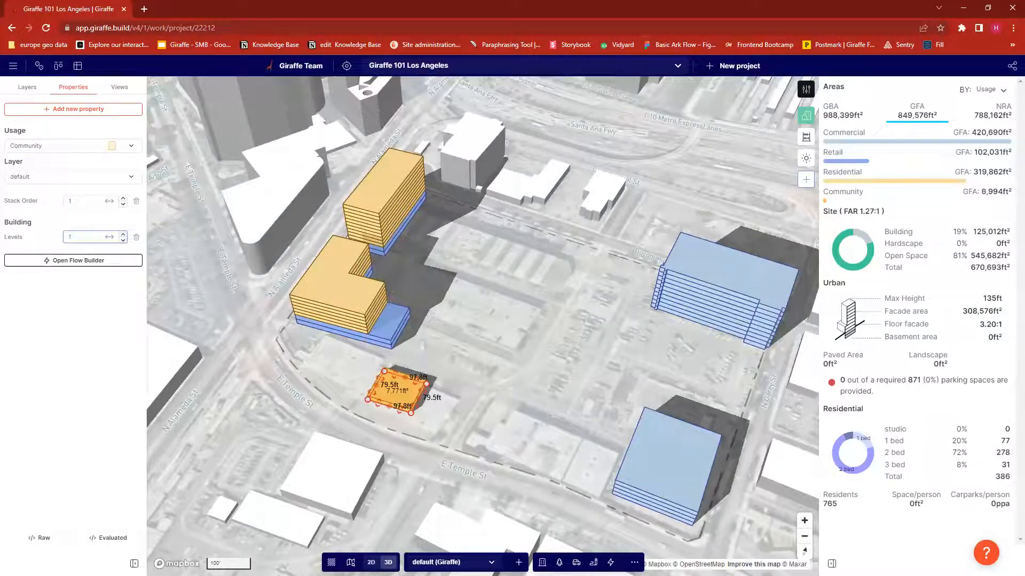
Step: Draw a Retail building about 152 by 80 ft against the community building's east side and set it to 1 level
left_click(542, 562)
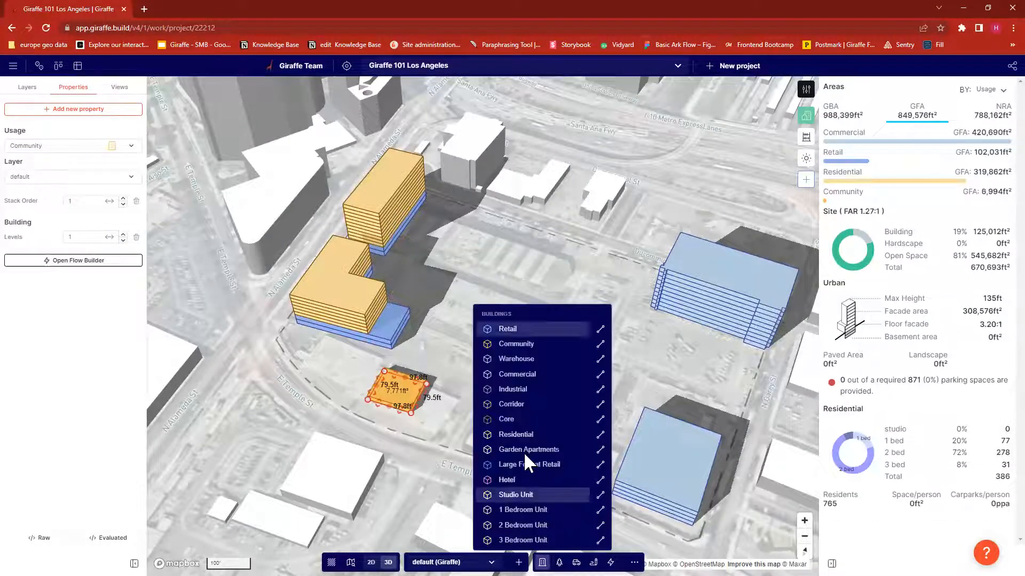
left_click(506, 325)
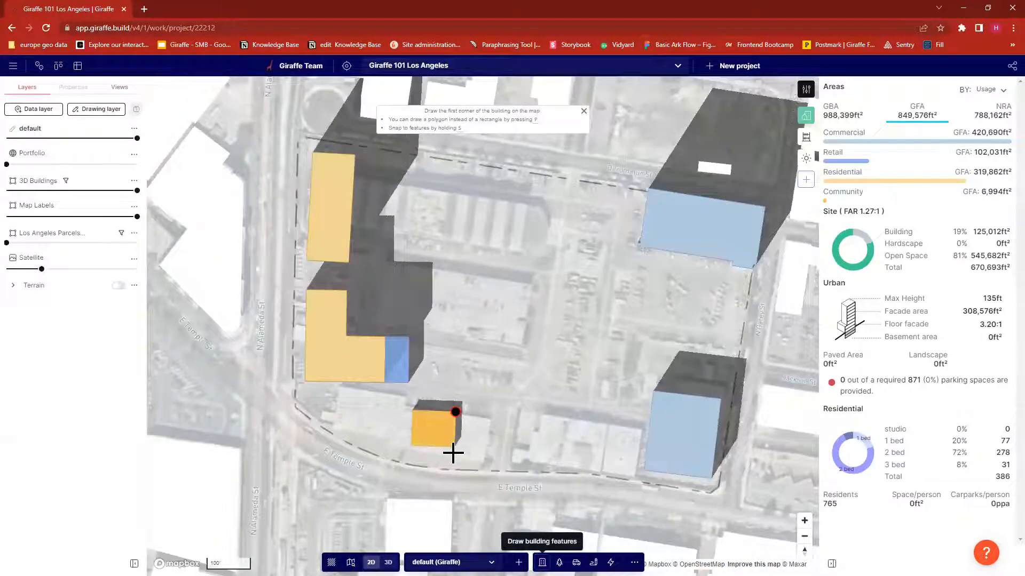
left_click(455, 412)
left_click(455, 448)
left_click(520, 420)
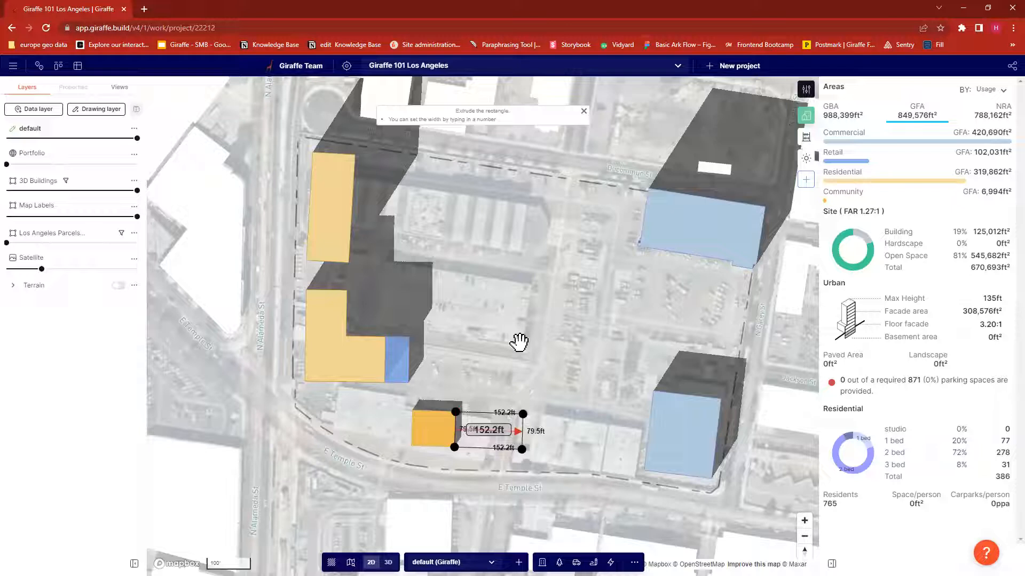
left_click(519, 342)
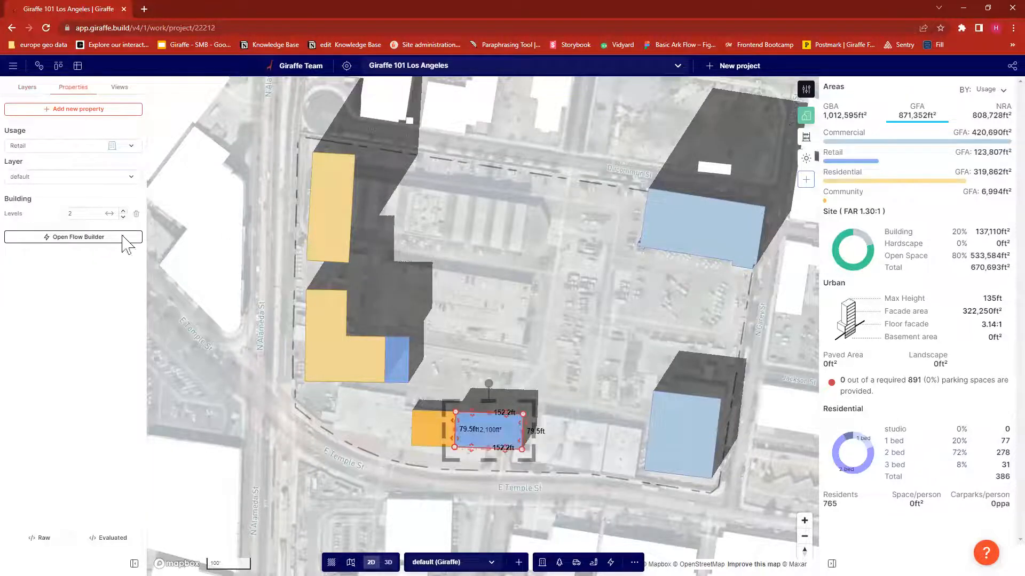
left_click(123, 216)
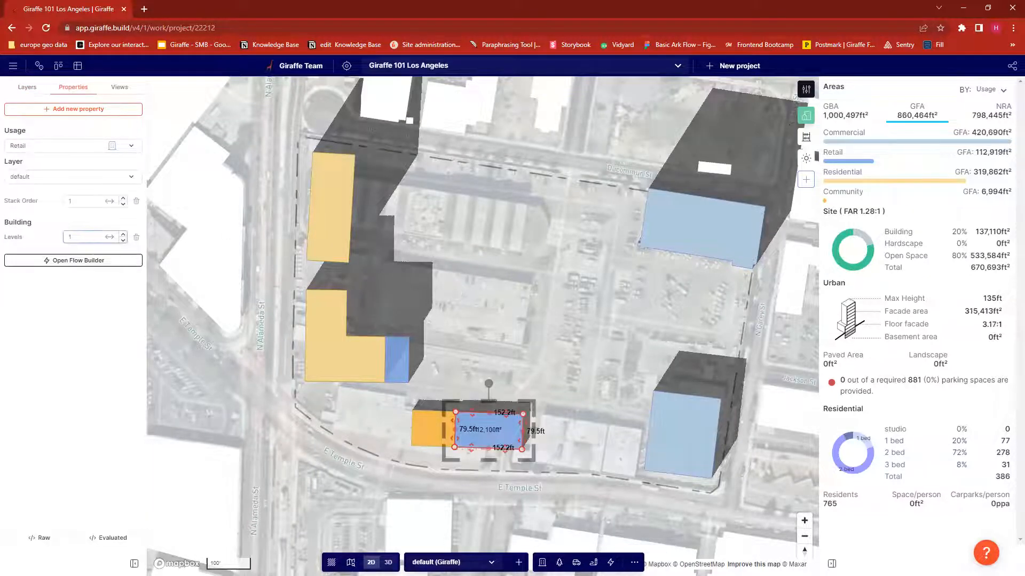
Step: Draw a Residential building about 250 by 80 ft on top of the adjoining community and retail buildings
left_click(542, 562)
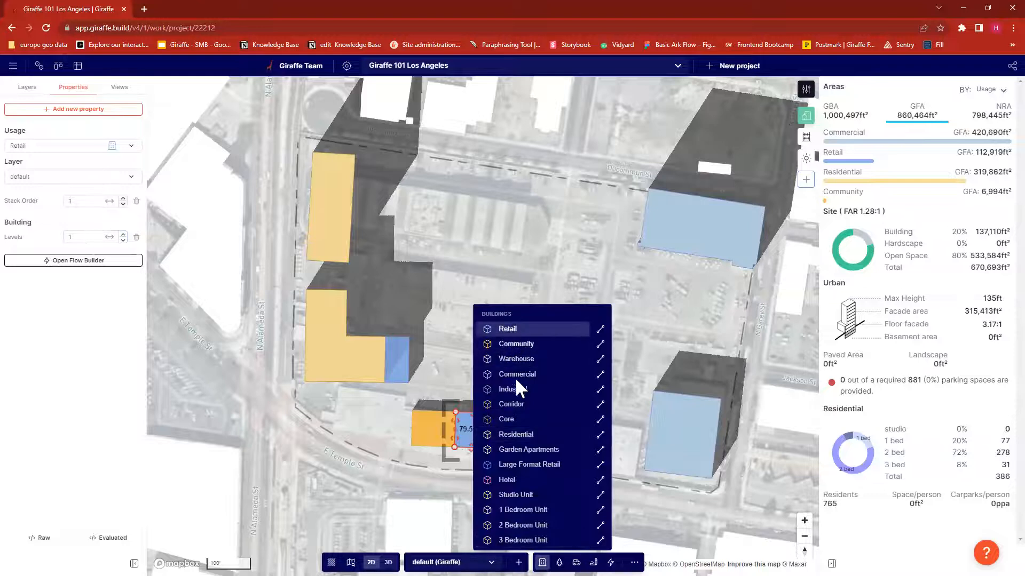
left_click(514, 433)
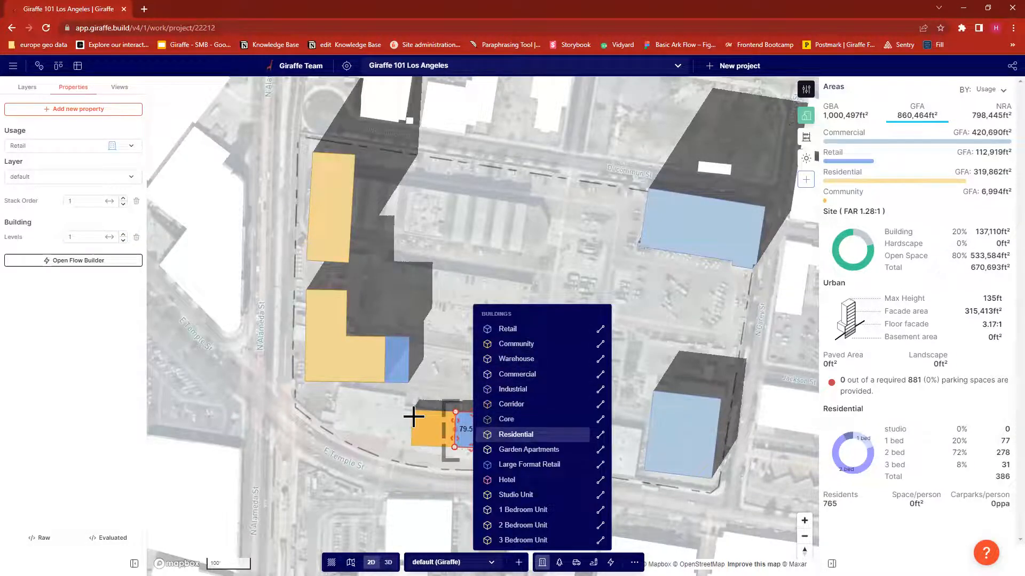
left_click(411, 444)
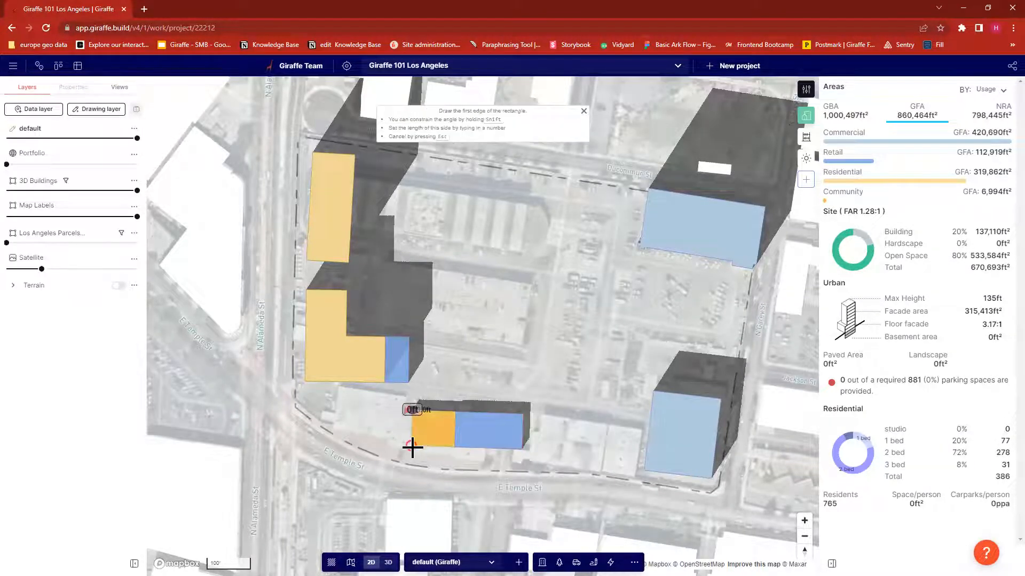
left_click(520, 450)
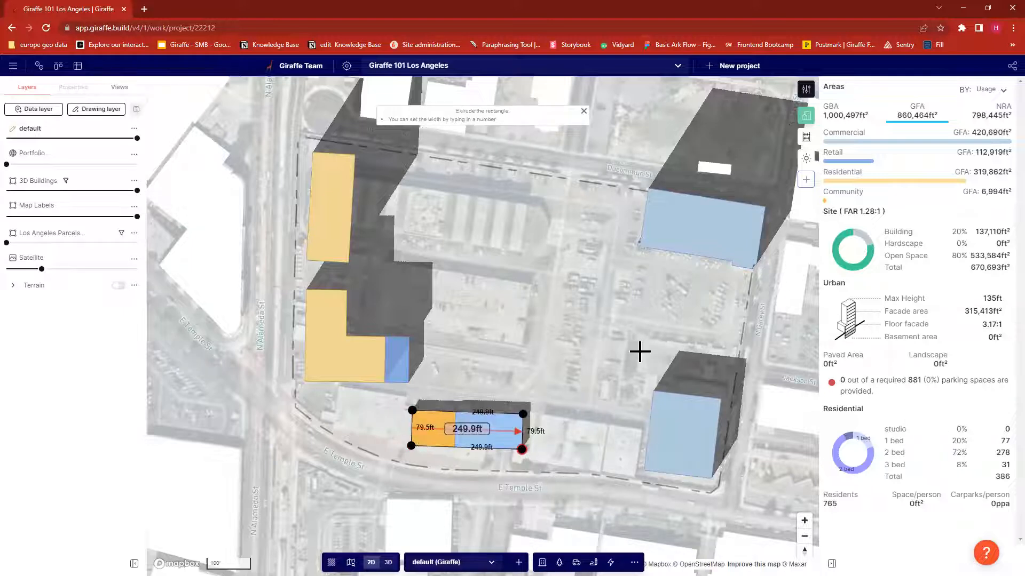
right_click_drag(581, 452, 538, 354)
right_click_drag(510, 394, 595, 374)
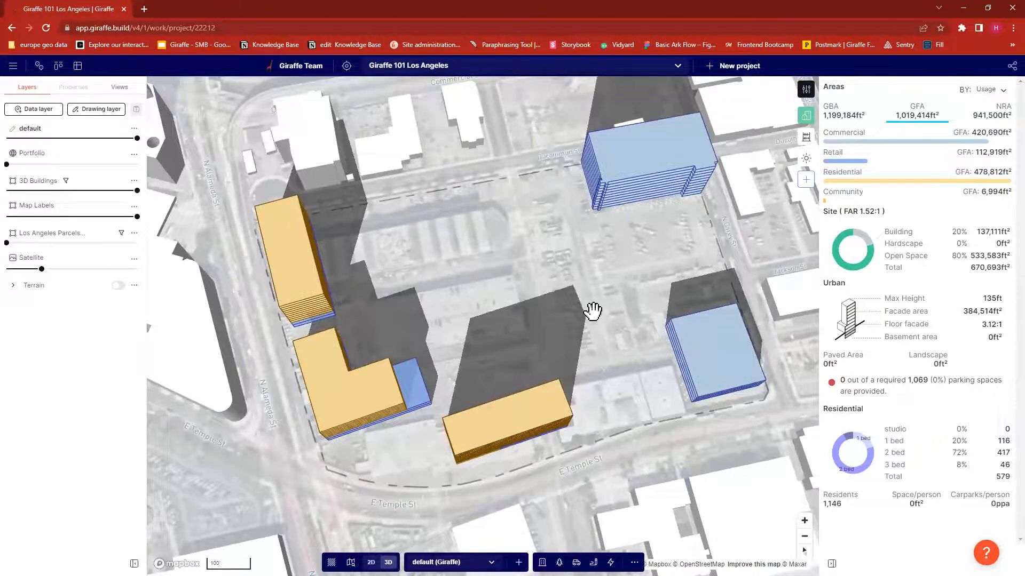
Step: Examine the required parking spaces and their breakdown by usage
mouse_move(843, 383)
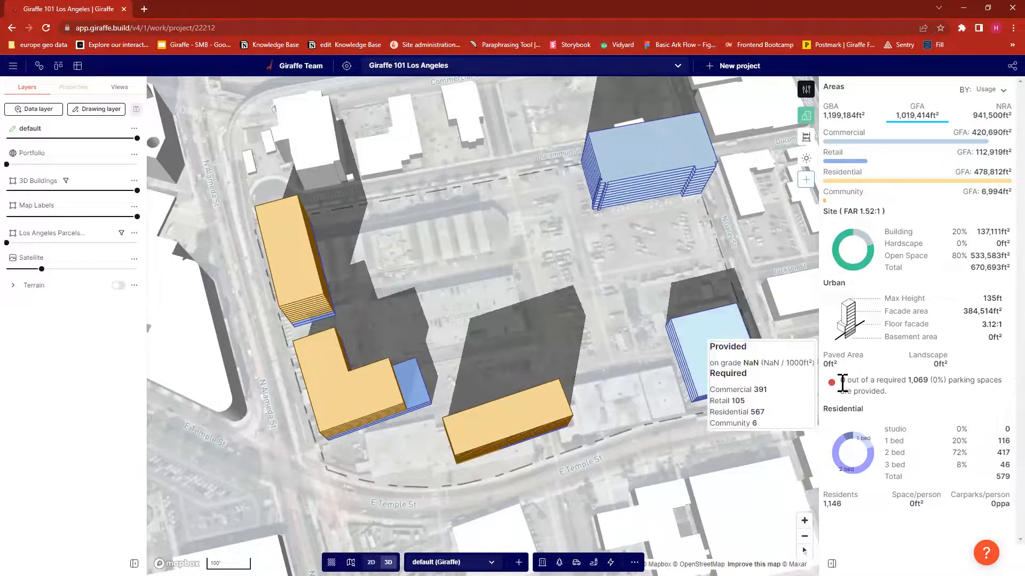
left_click_drag(842, 381, 943, 394)
left_click(931, 380)
left_click_drag(382, 251, 332, 271)
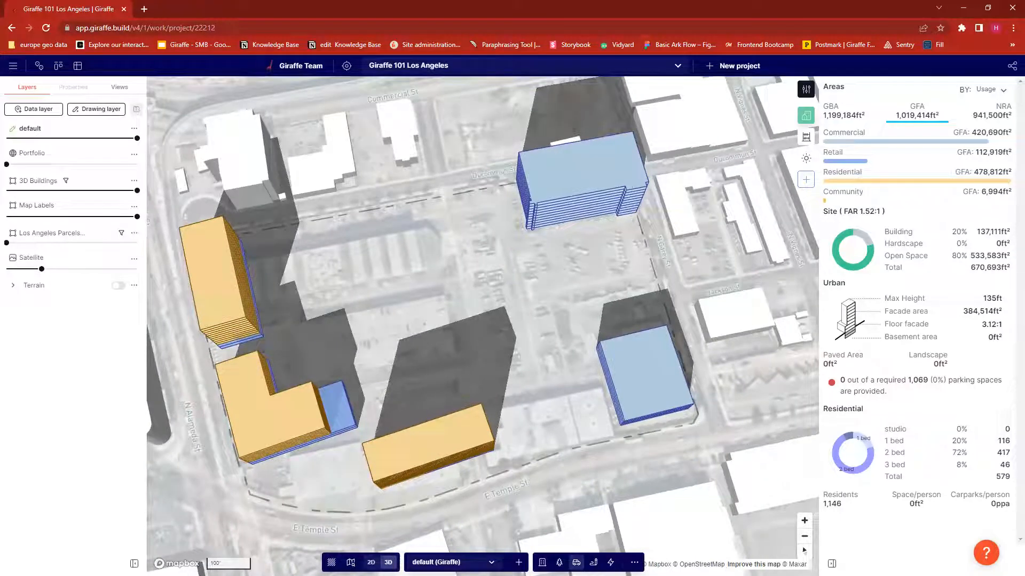
Step: Draw on-grade parking about 276 by 201 ft east of the northwest residential building, moving its southwest corner to lengthen the west side to about 240 ft
left_click(576, 562)
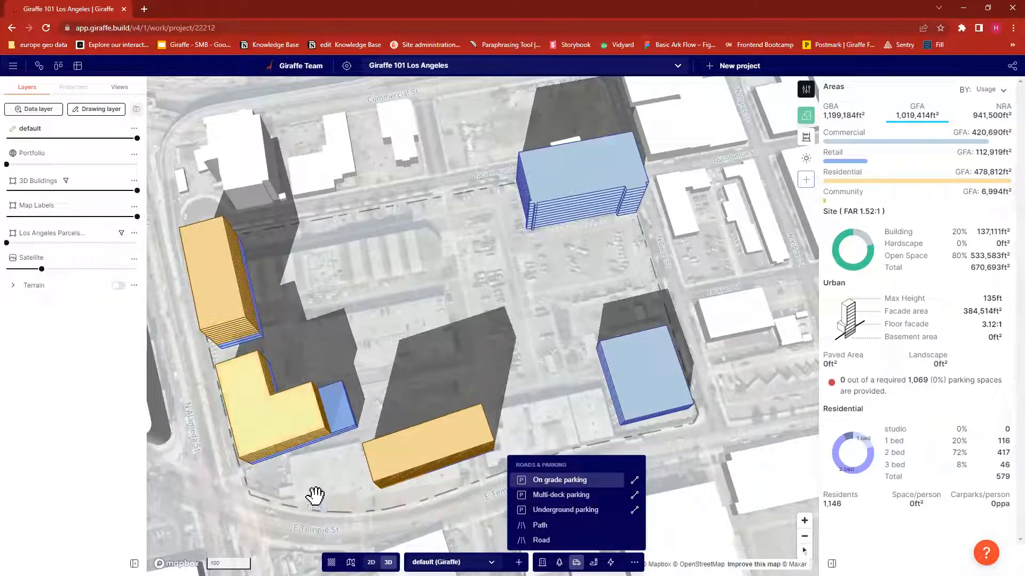
left_click(564, 480)
left_click(249, 240)
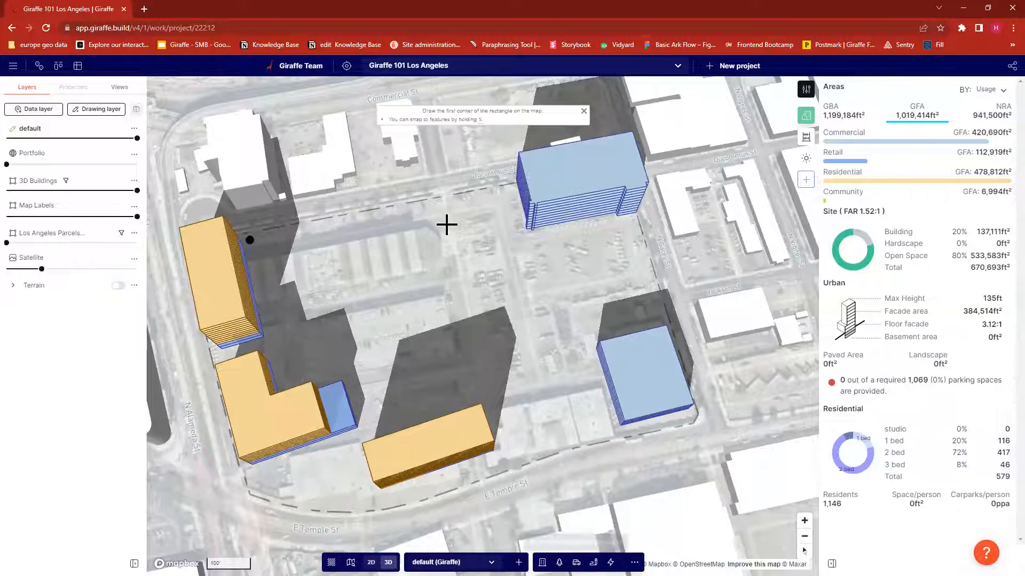
left_click(366, 219)
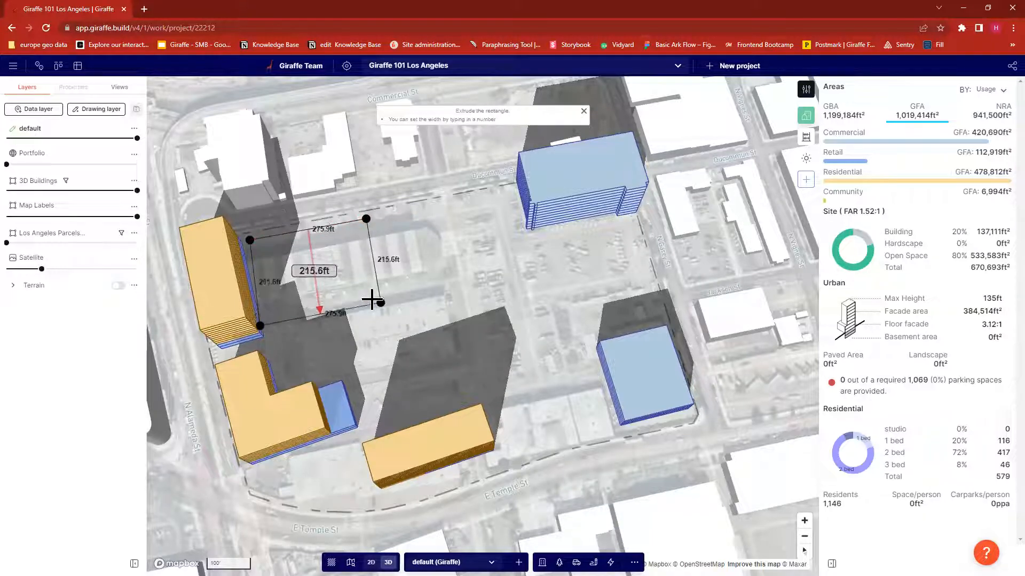
left_click(258, 319)
left_click_drag(259, 322, 272, 333)
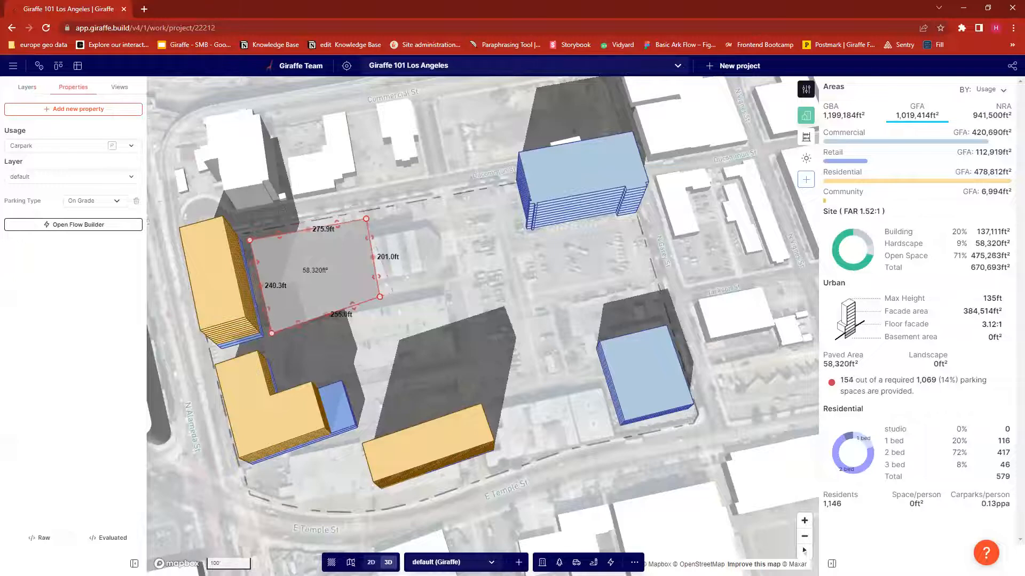
Step: Draw on-grade parking about 250 by 94 ft beside the L-shaped residential building and extend its eastern half about 113 ft south
left_click(576, 562)
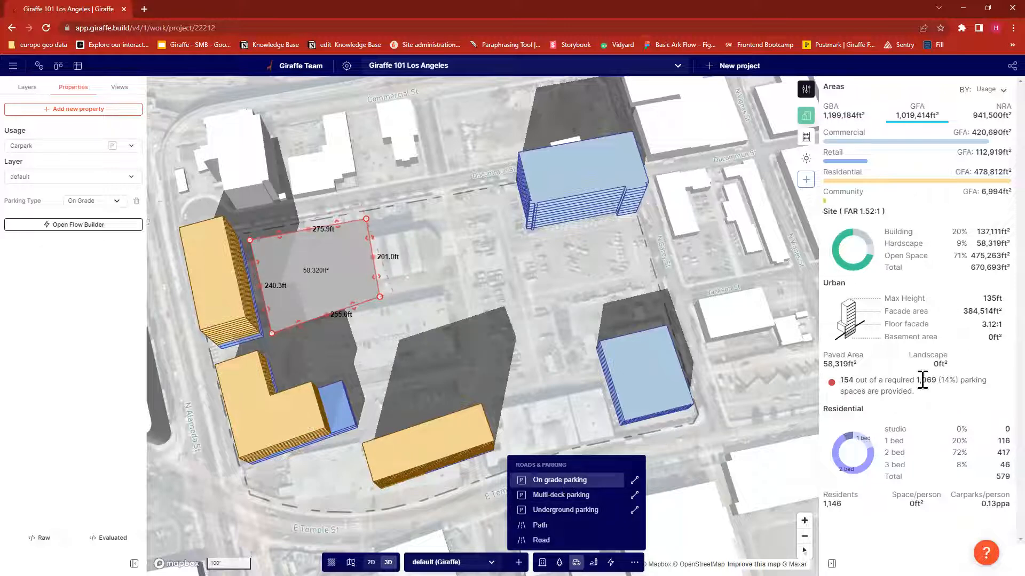
left_click(278, 357)
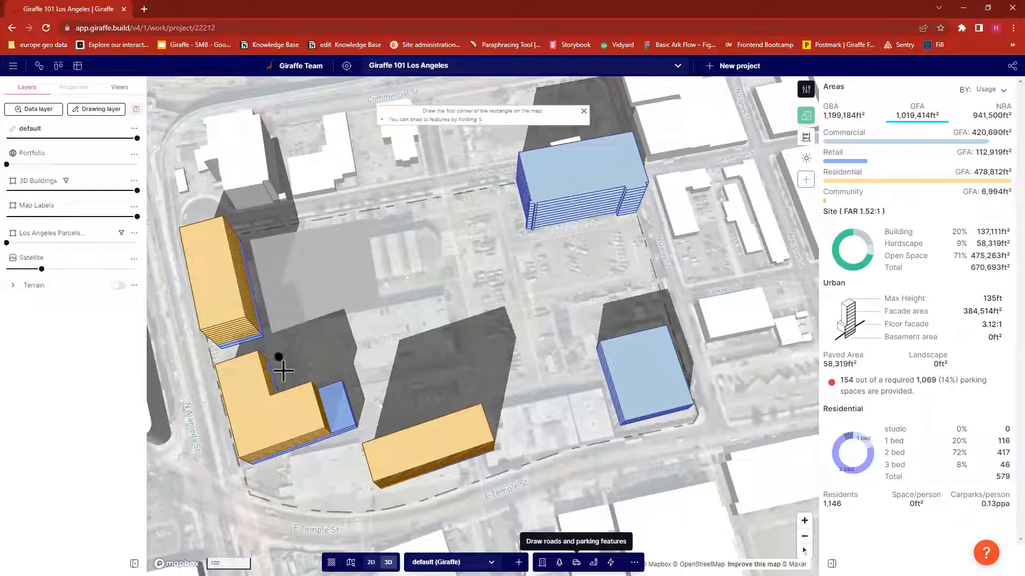
key("n")
left_click(283, 327)
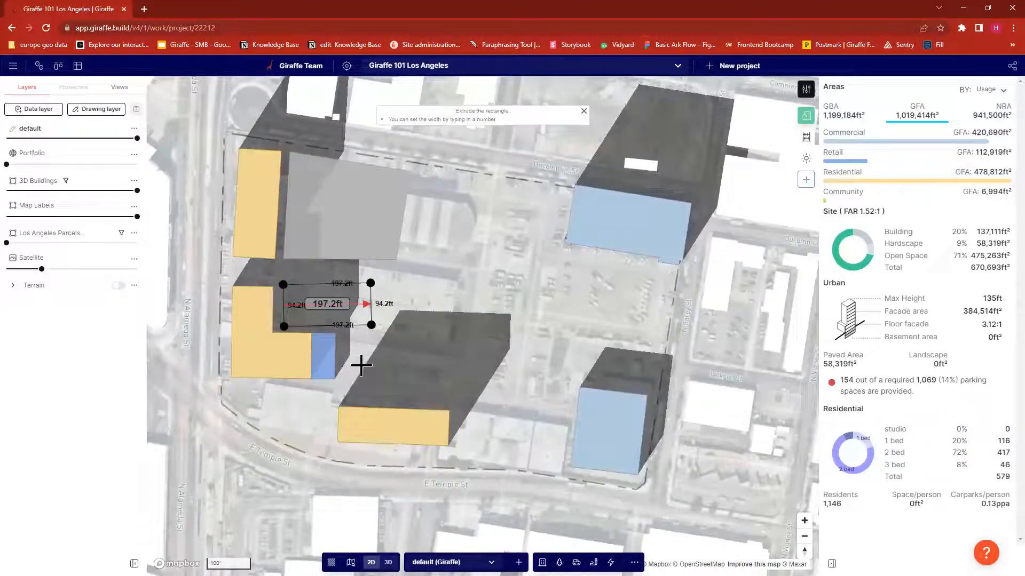
left_click(356, 332)
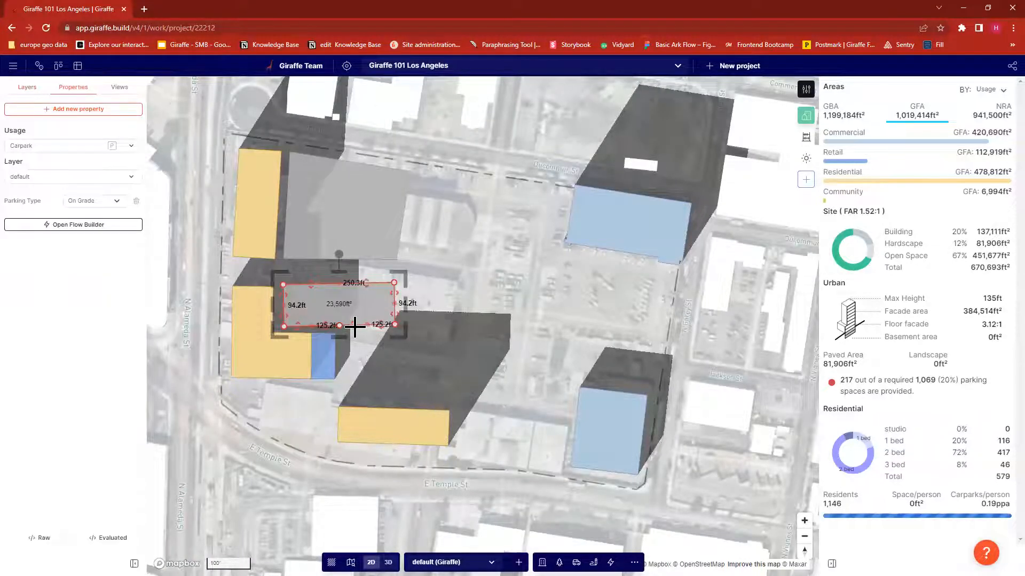
left_click(355, 327)
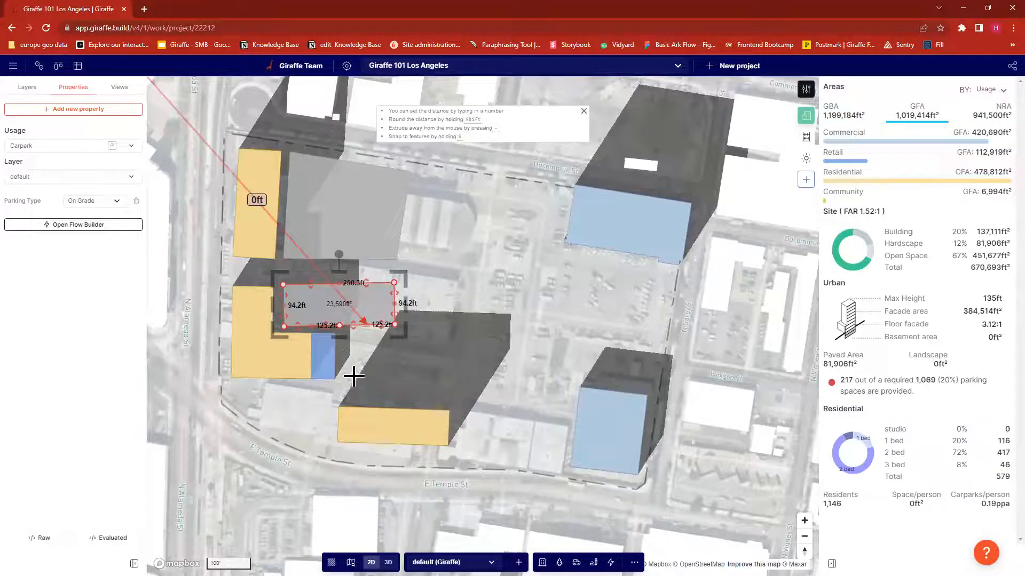
left_click(354, 377)
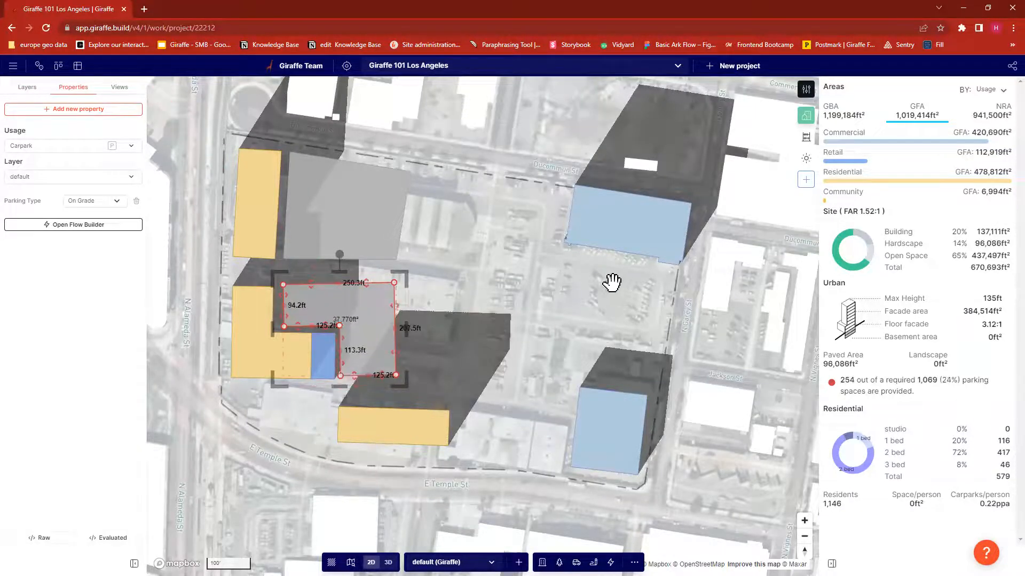
Step: Draw on-grade parking about 238 by 269 ft between the two commercial buildings on the site's east side
left_click(511, 297)
left_click_drag(511, 297, 402, 311)
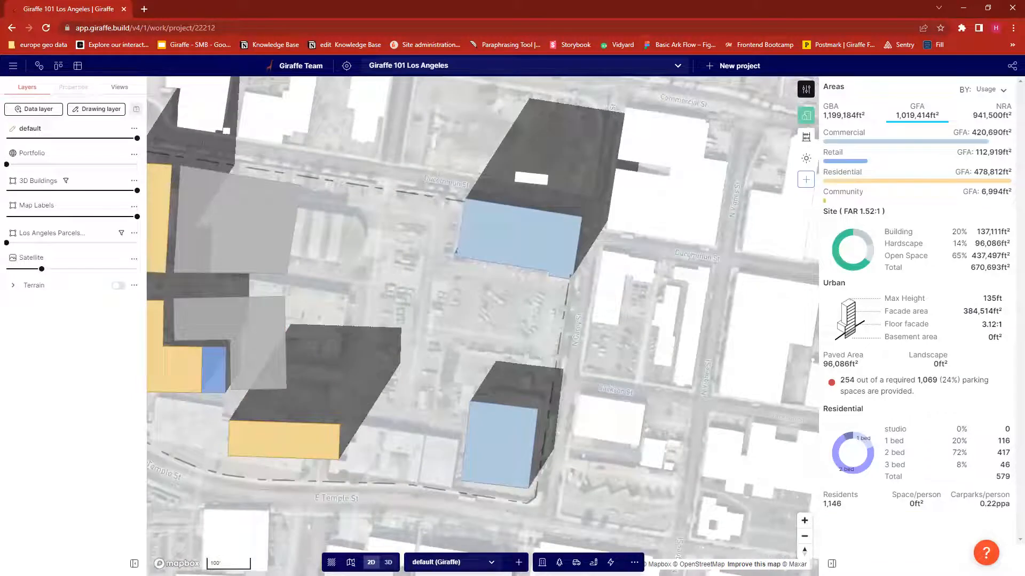
left_click(576, 562)
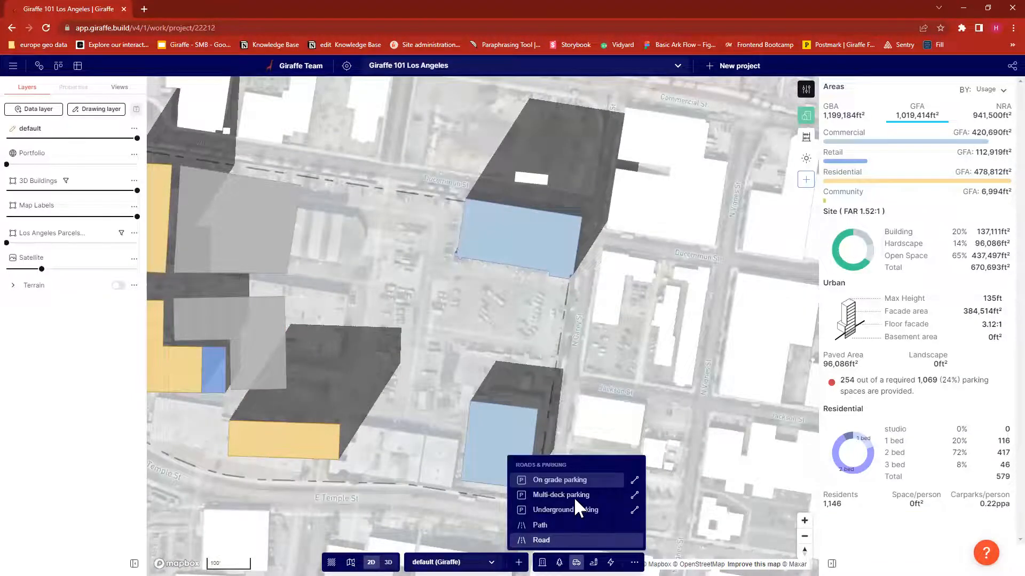
left_click(574, 509)
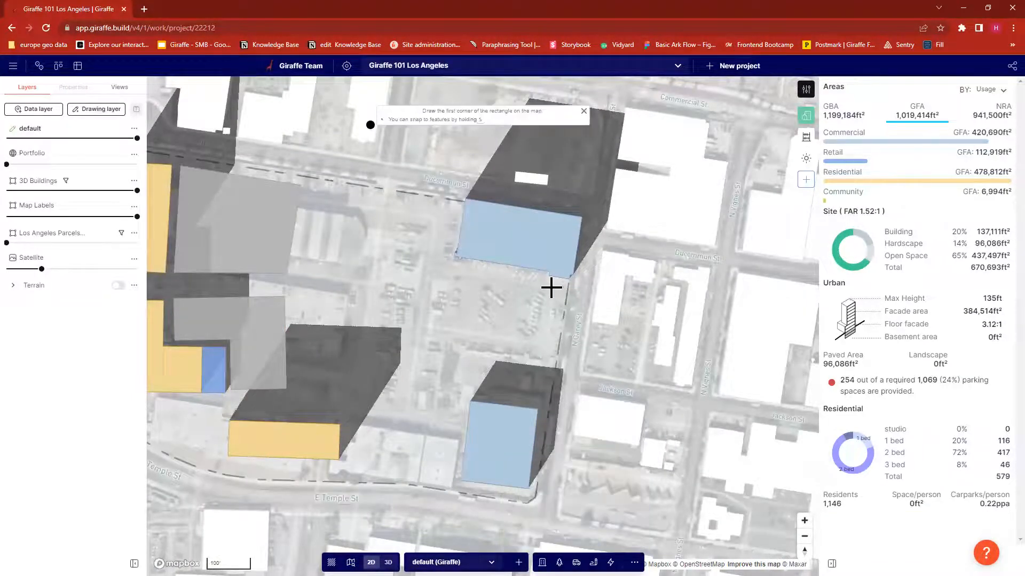
left_click(459, 267)
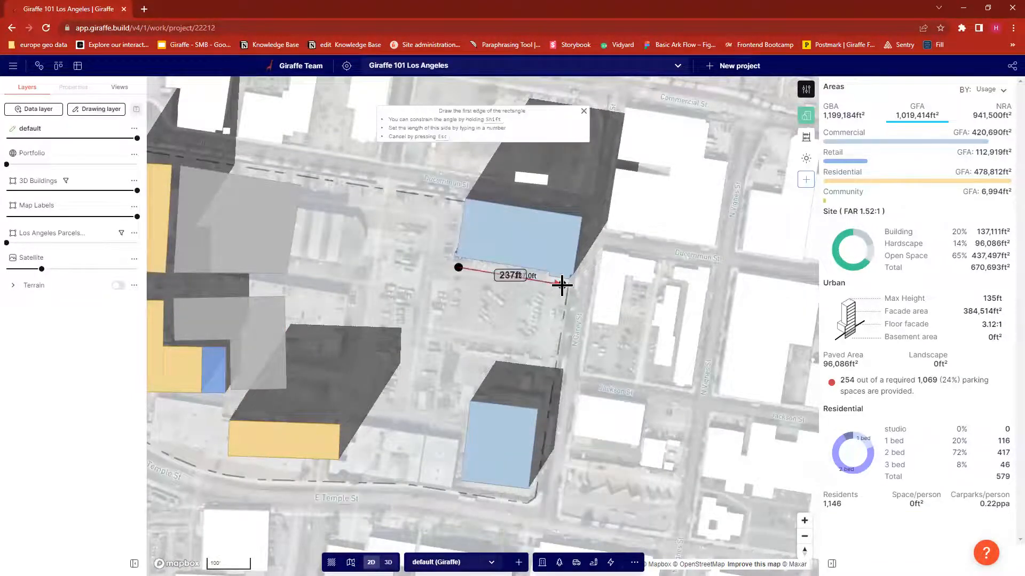
left_click(469, 400)
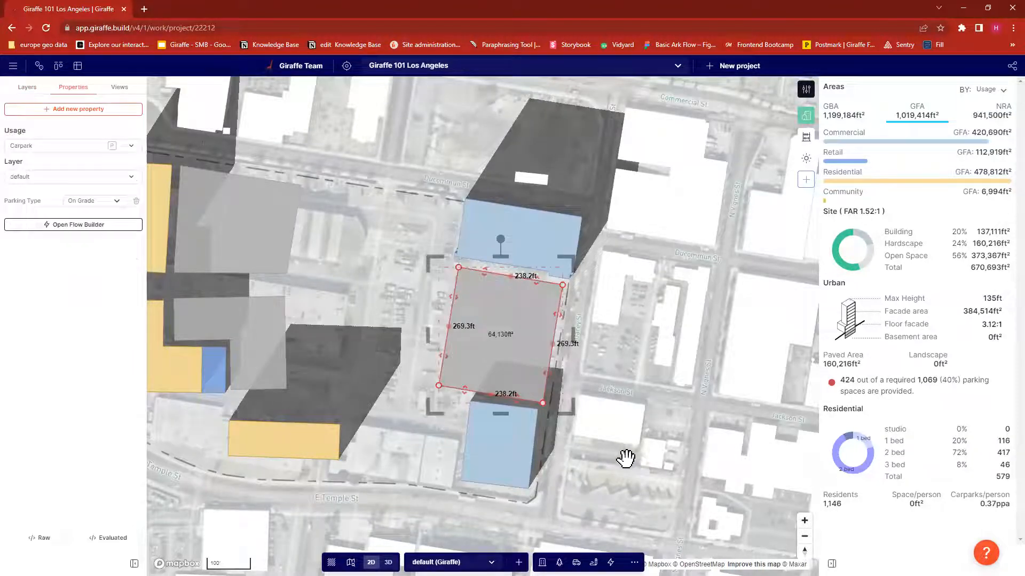
left_click(627, 436)
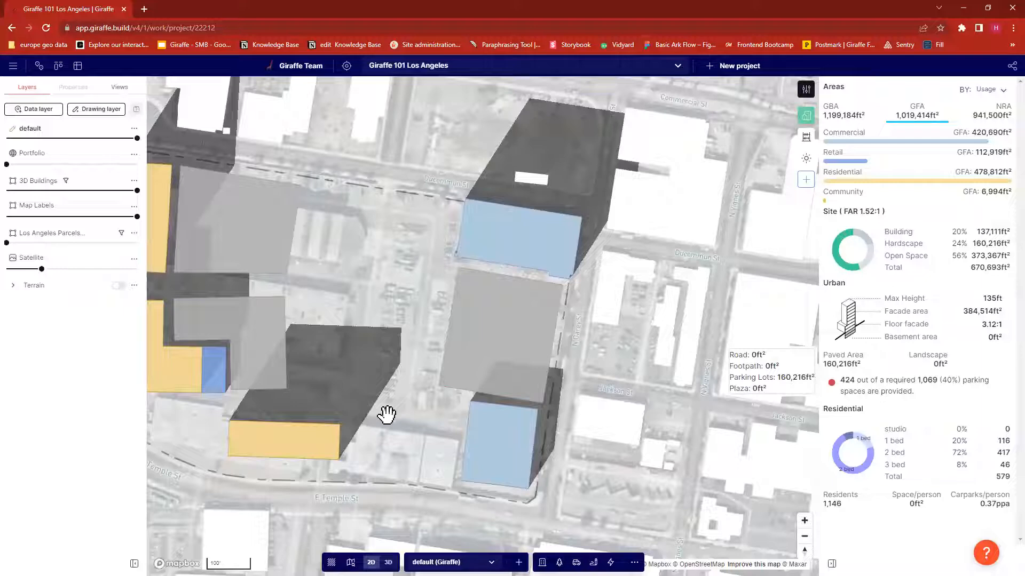
Step: Examine the site in 3D and compare the provided on-grade parking with the spaces required by each usage
key("3")
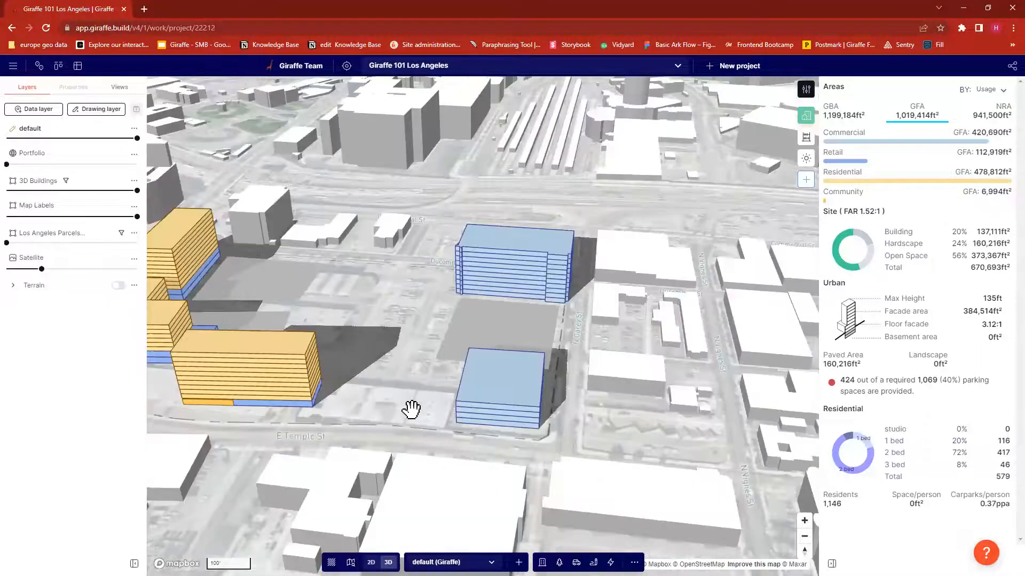
right_click_drag(451, 337, 463, 338)
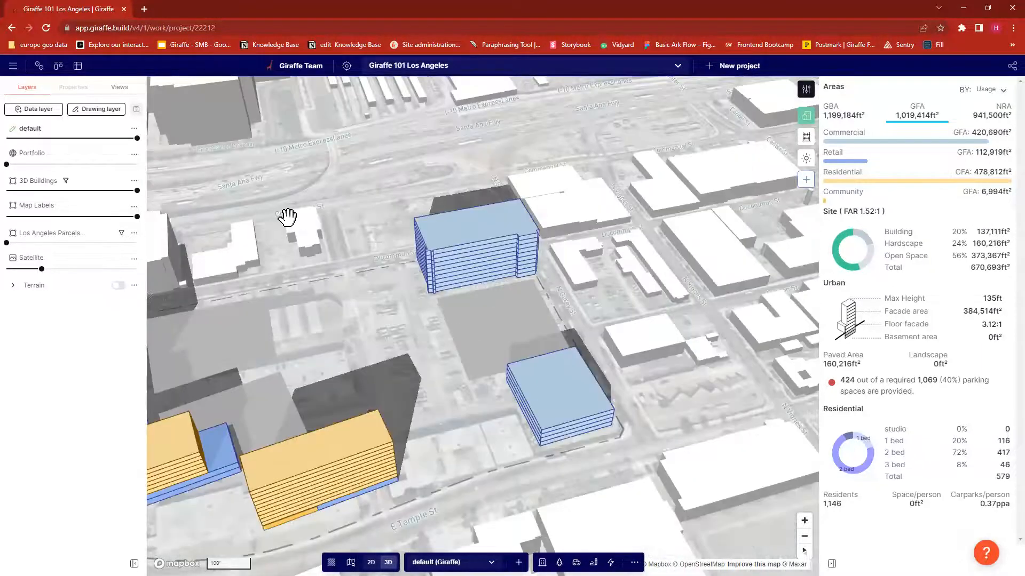
left_click_drag(542, 293, 634, 267)
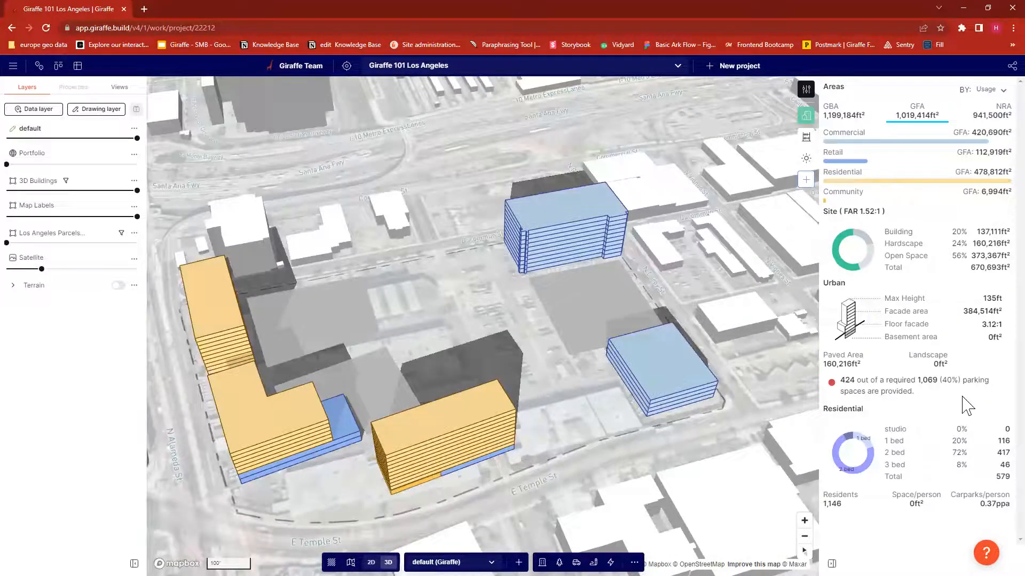
mouse_move(925, 384)
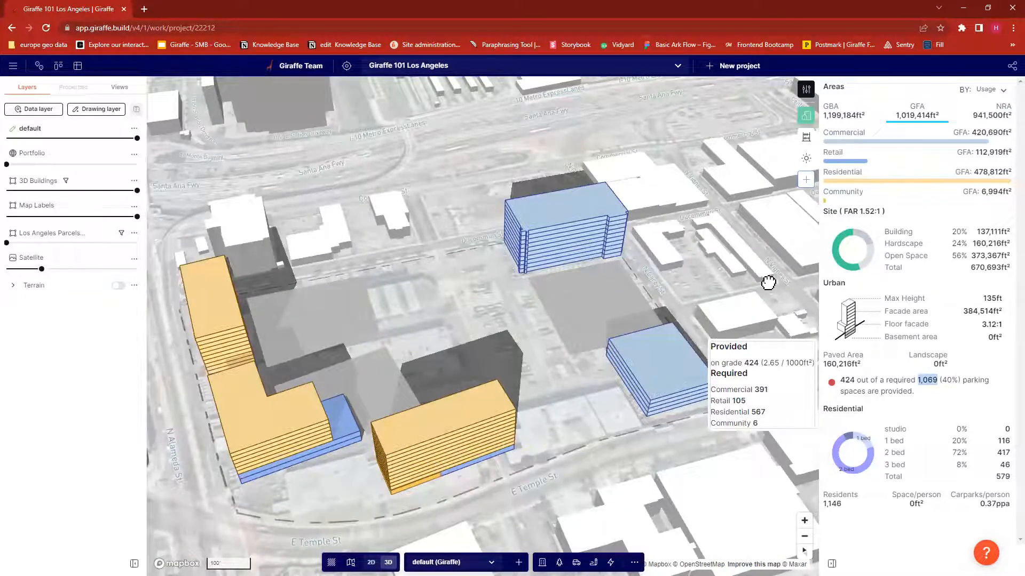
Step: Look up the Carpark usage's on-grade parking rate in the usage editor and discard any changes
right_click_drag(464, 369, 365, 384)
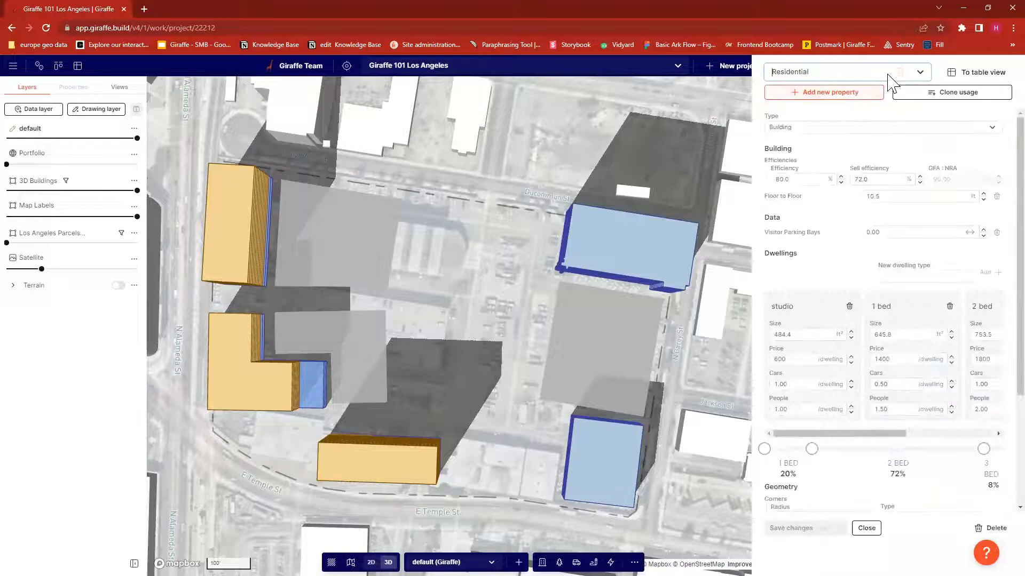
left_click(888, 75)
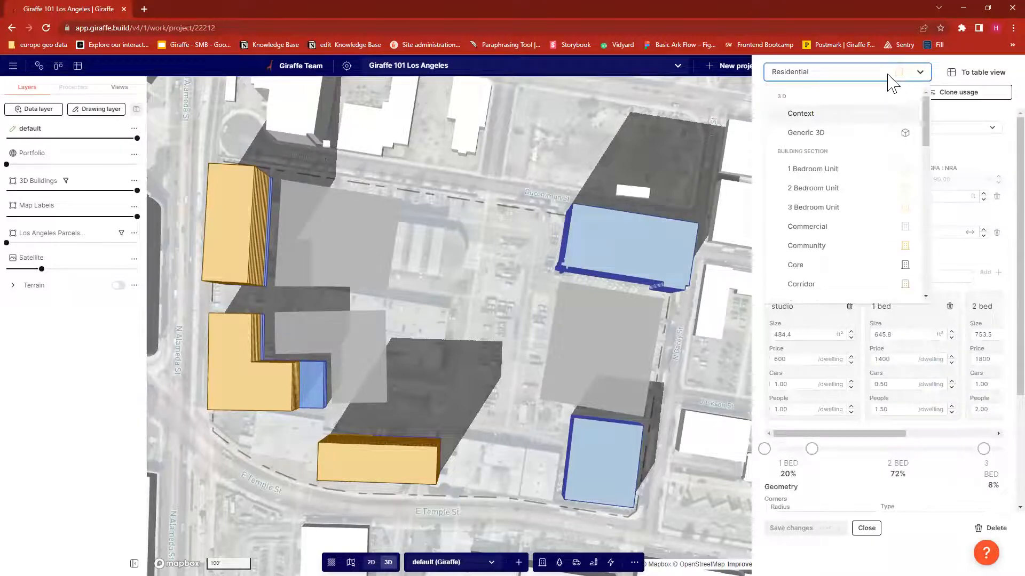
type("carp")
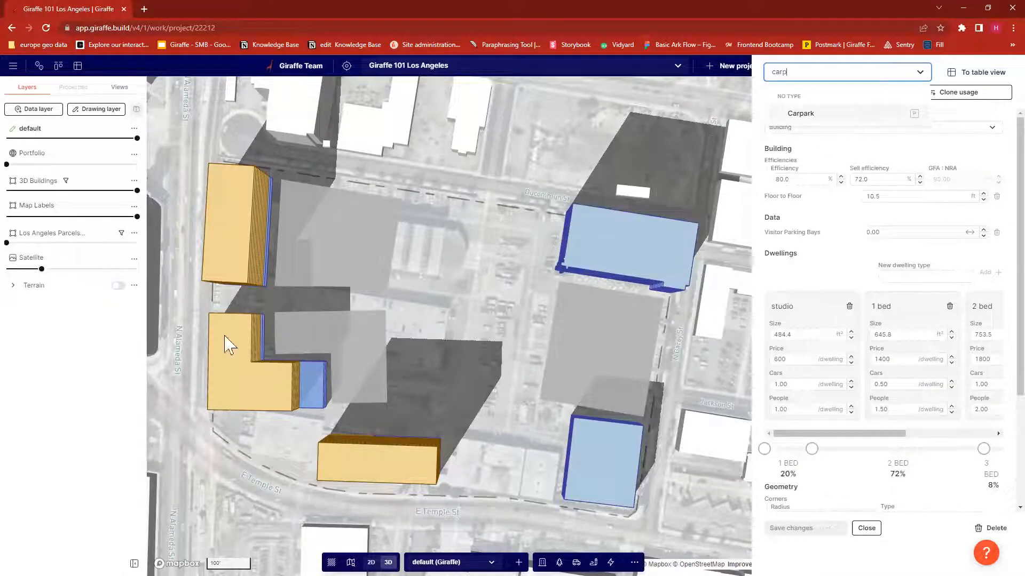
key("Return")
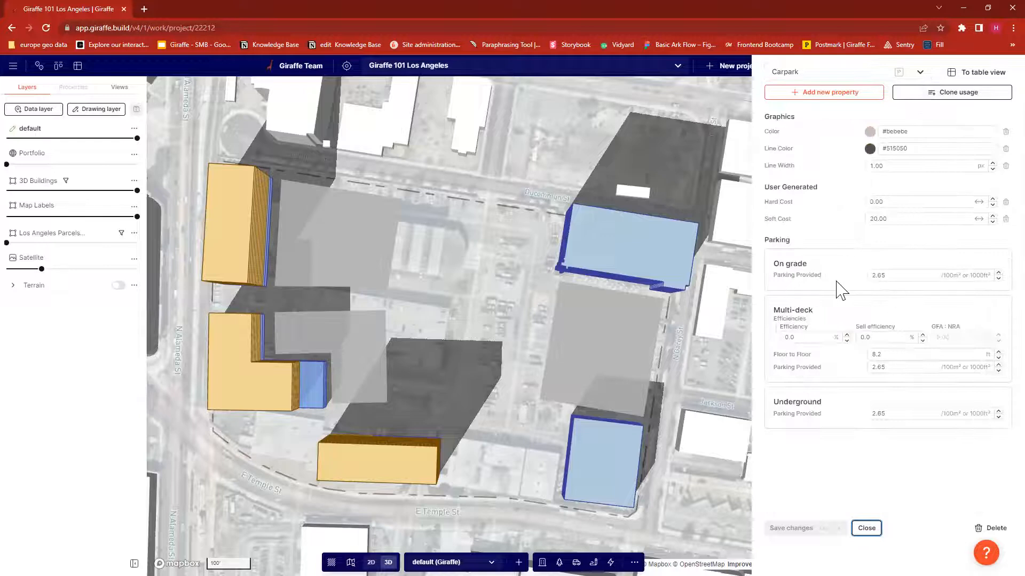
left_click_drag(887, 276, 867, 275)
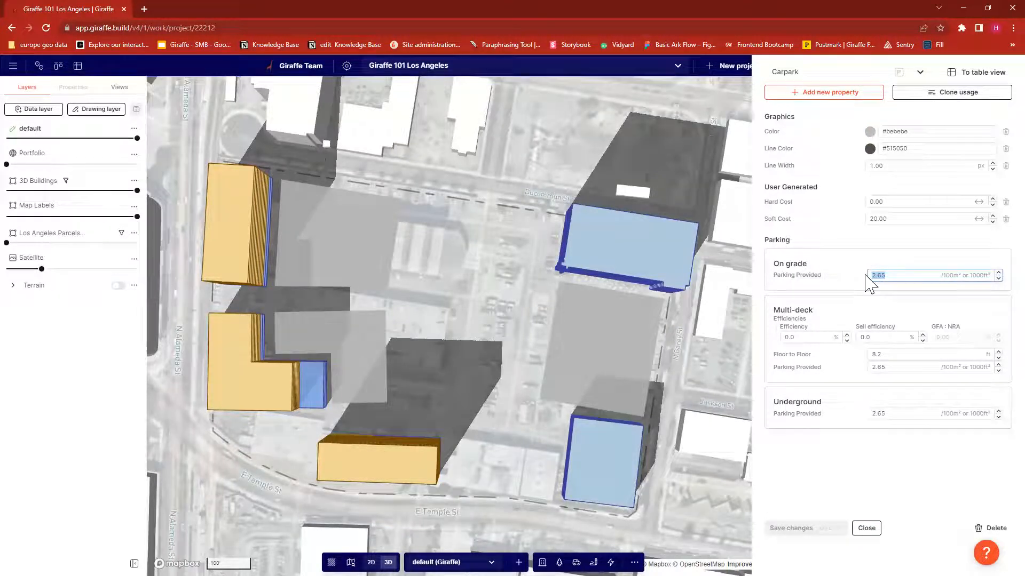
left_click(867, 529)
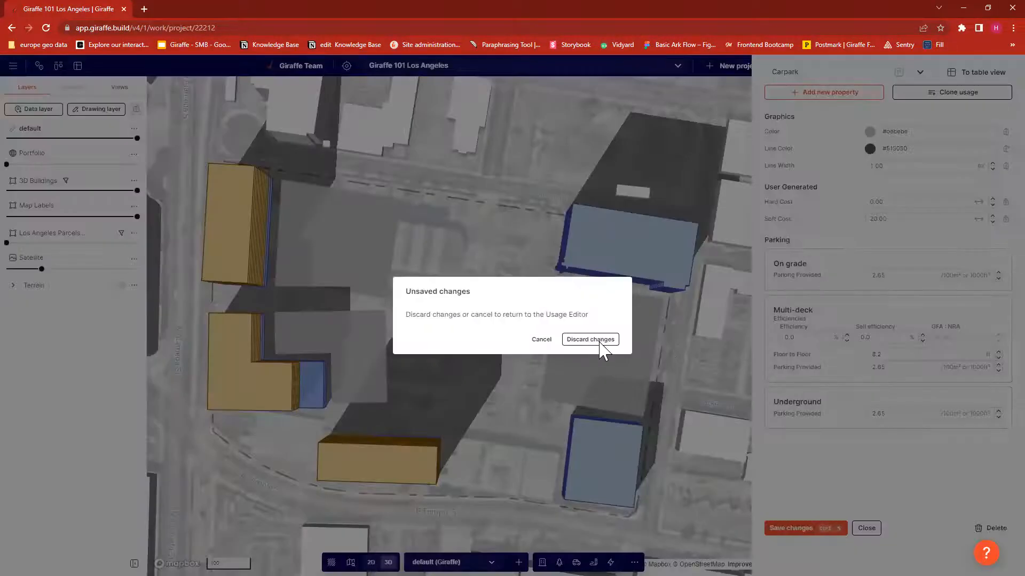
left_click(590, 340)
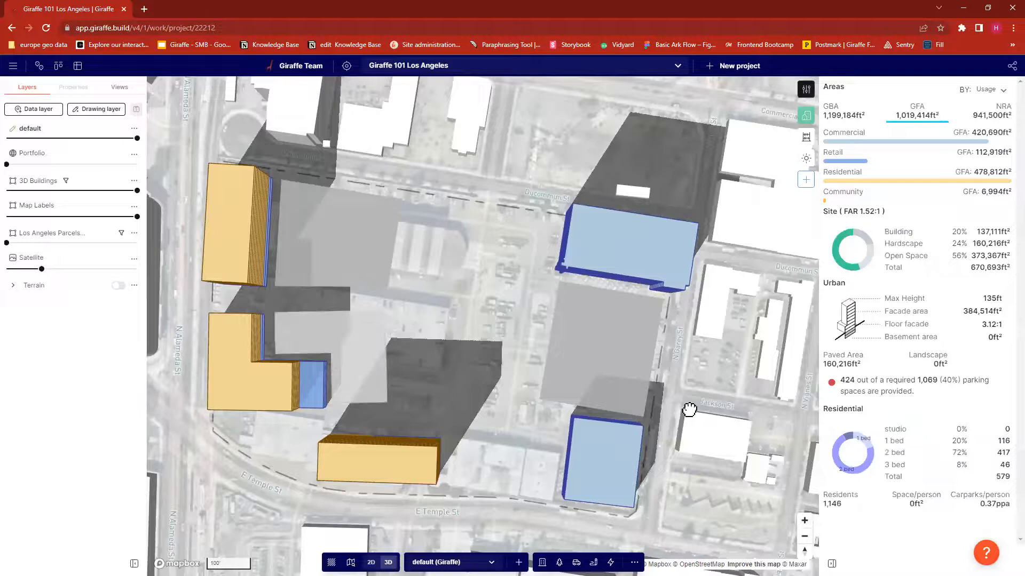
Step: Generate parking bays within the L-shaped parking area beside the L-shaped residential building using a Parking Bays flow
left_click(342, 336)
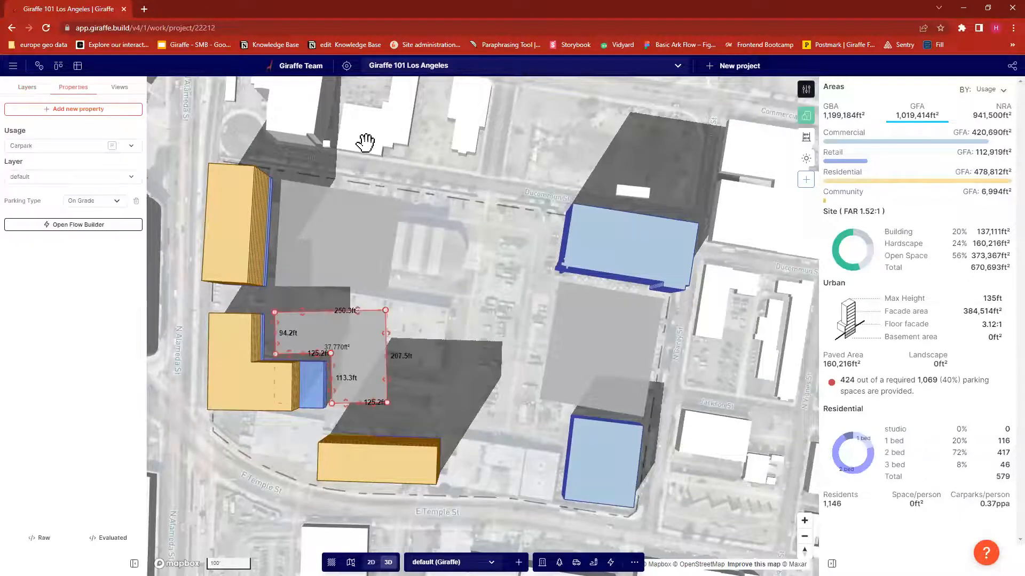
left_click(75, 227)
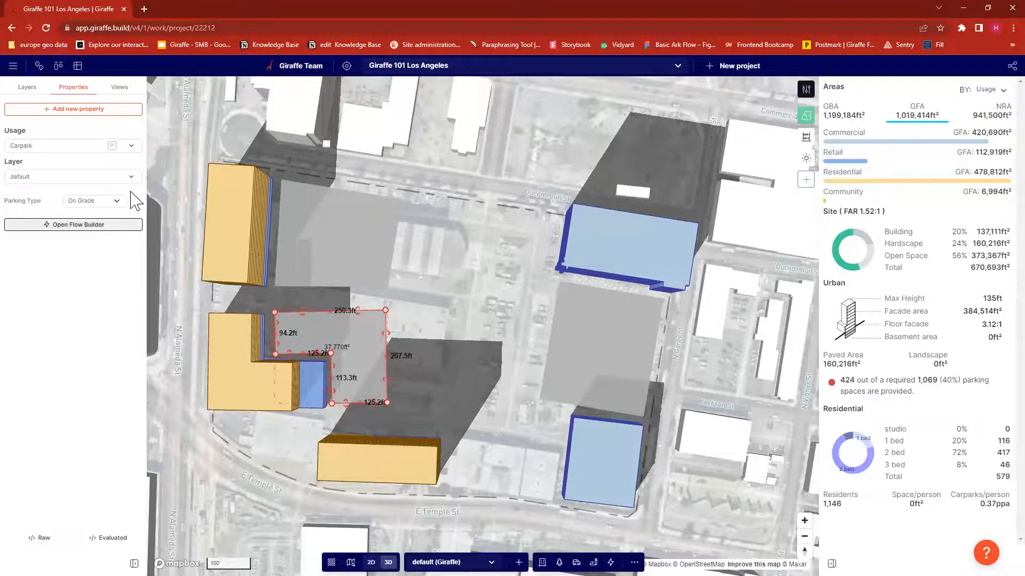
left_click(116, 225)
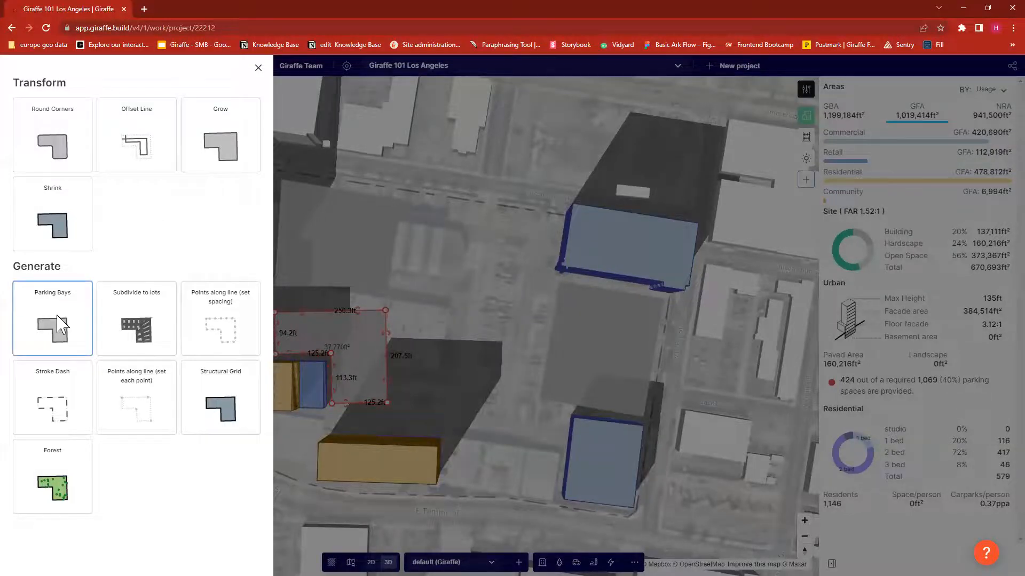
left_click(258, 68)
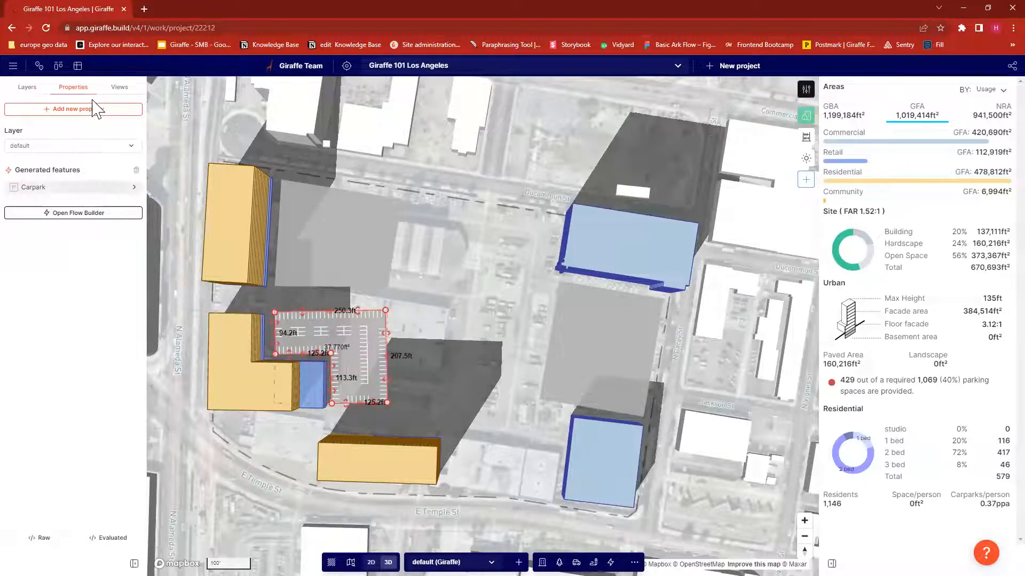
Step: Set the generated carpark's bay length to 18 ft, bay width to 10 ft and road width to 24 ft
left_click(123, 99)
left_click_drag(106, 121, 63, 123)
type("18")
key("Tab")
type("10")
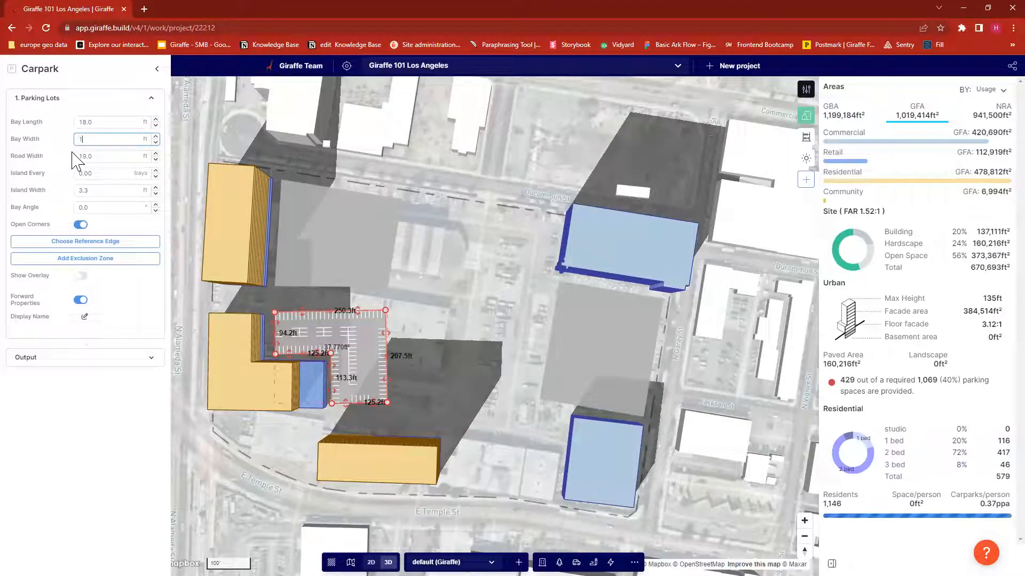
key("Tab")
type("24")
left_click(107, 95)
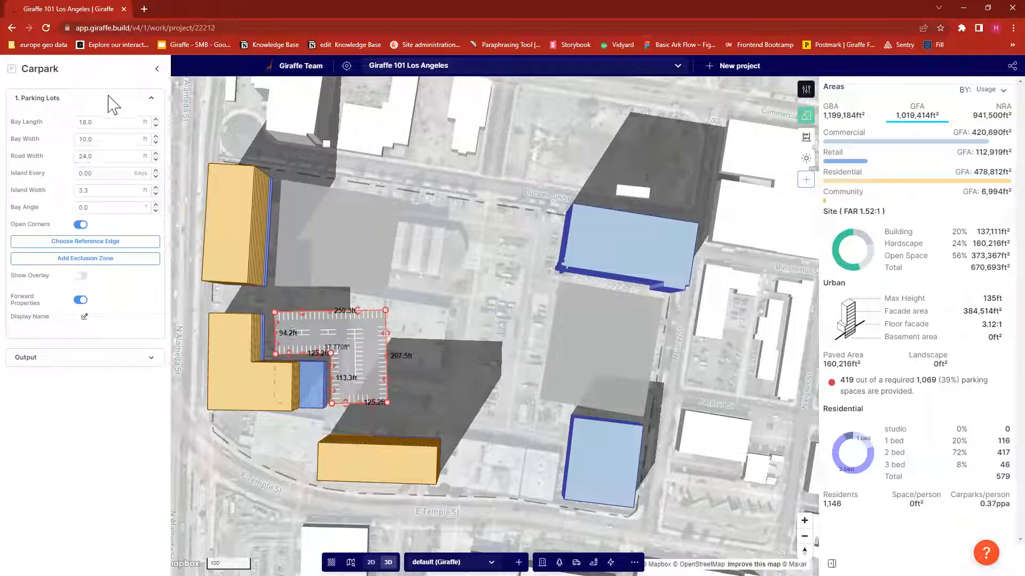
left_click(451, 404)
Step: Enlarge the striped parking area northward to about 133 ft on its west side and eastward to about 338 ft along its south edge
scroll(457, 427, "up", 5)
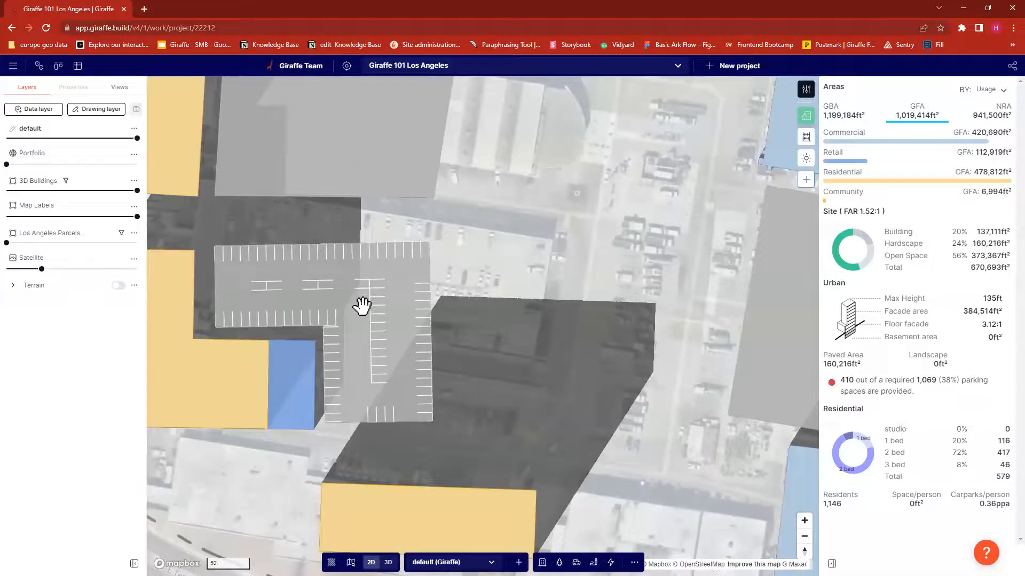
left_click(311, 243)
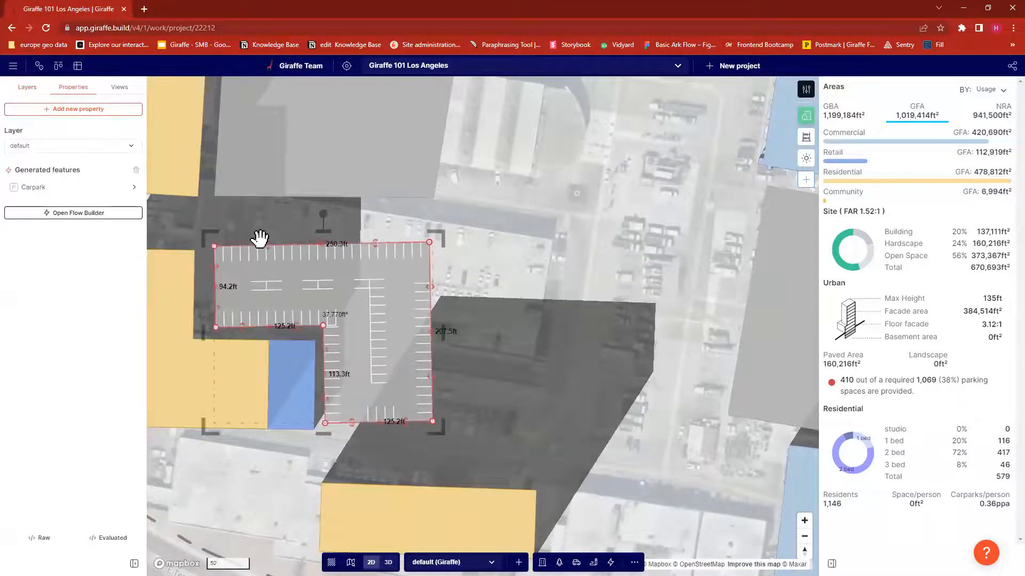
left_click_drag(265, 243, 269, 210)
left_click(430, 316)
left_click_drag(476, 342, 613, 347)
left_click_drag(474, 314, 546, 208)
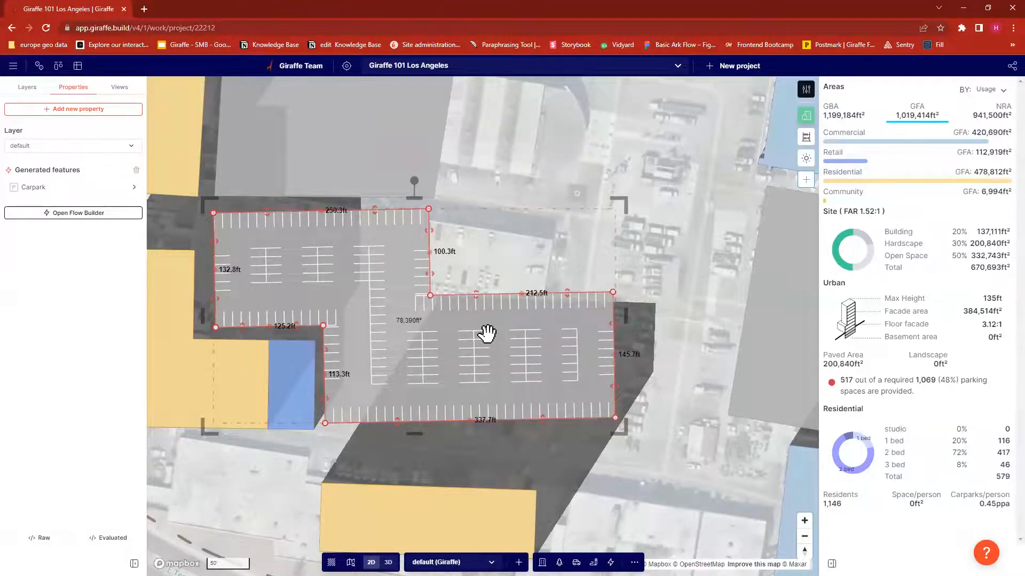
key("Escape")
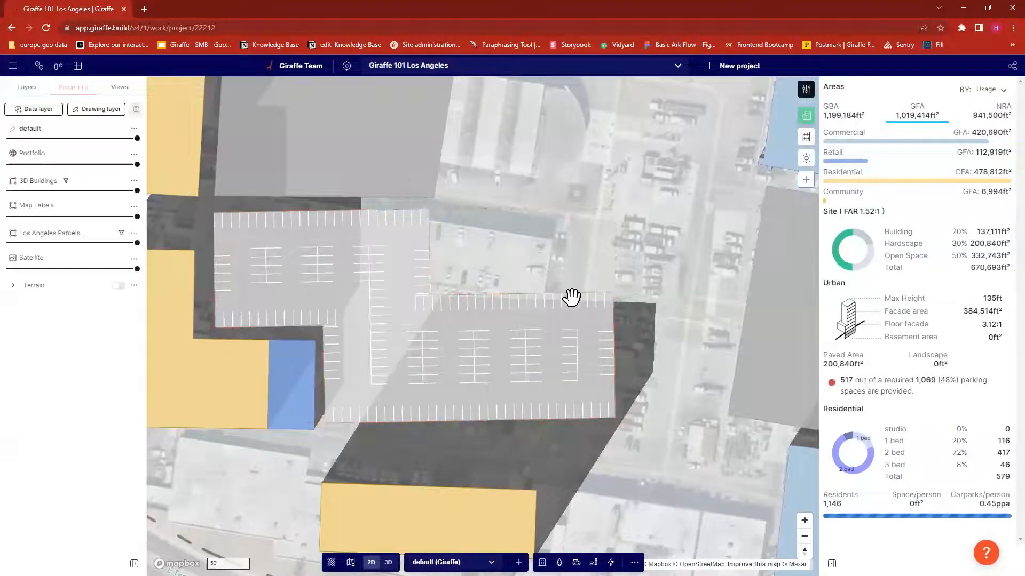
Step: Draw a Landscape - simple area about 222 by 147 ft south of the L-shaped building, pulling its southwest corner inside the site boundary
scroll(535, 252, "down", 5)
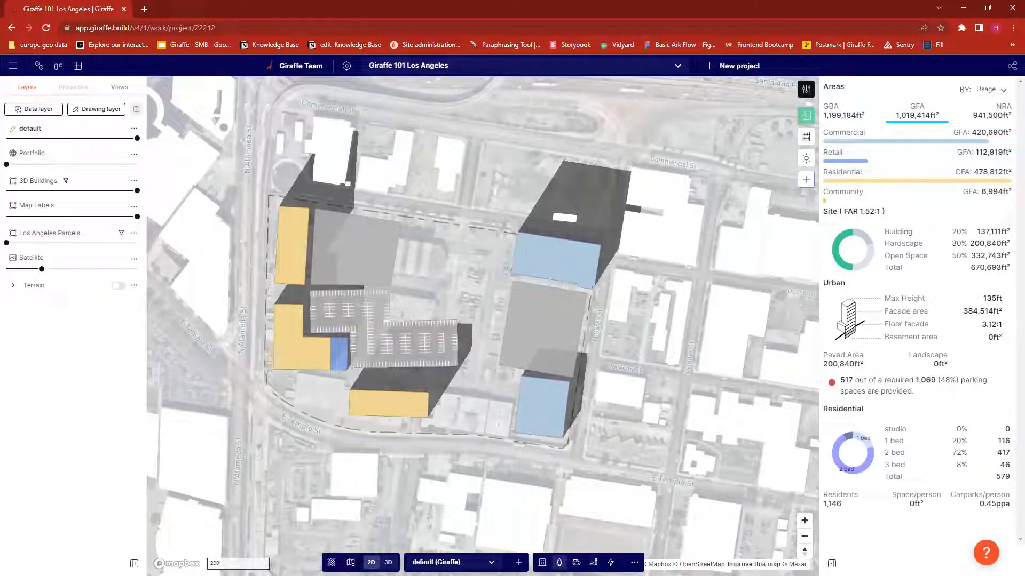
left_click(559, 562)
left_click(565, 509)
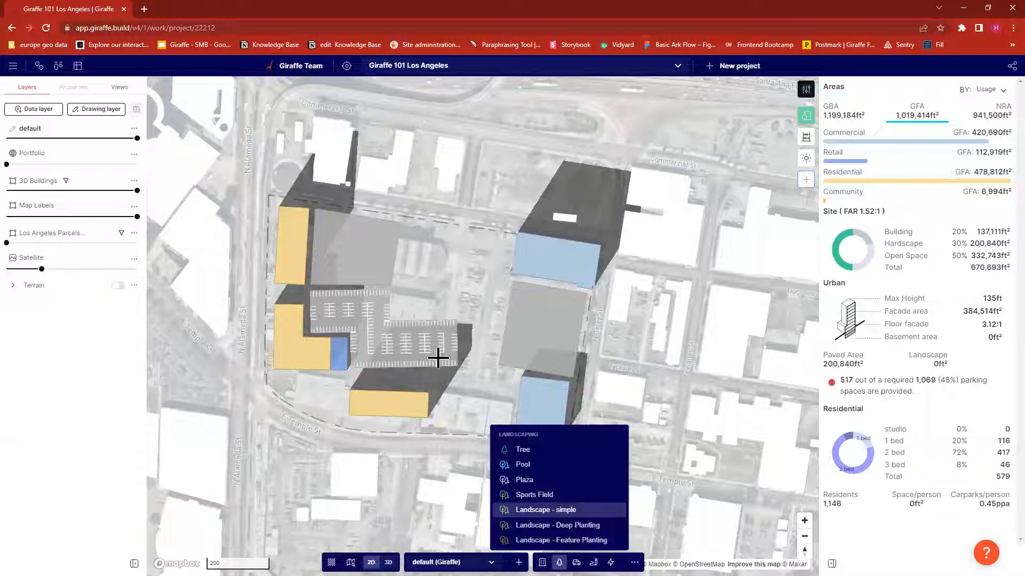
left_click(317, 378)
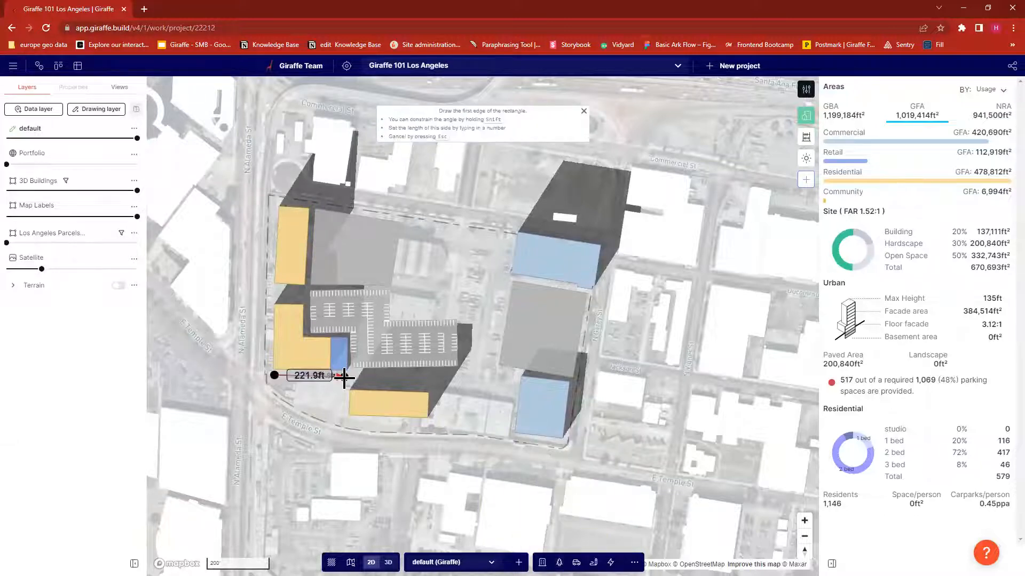
left_click(342, 414)
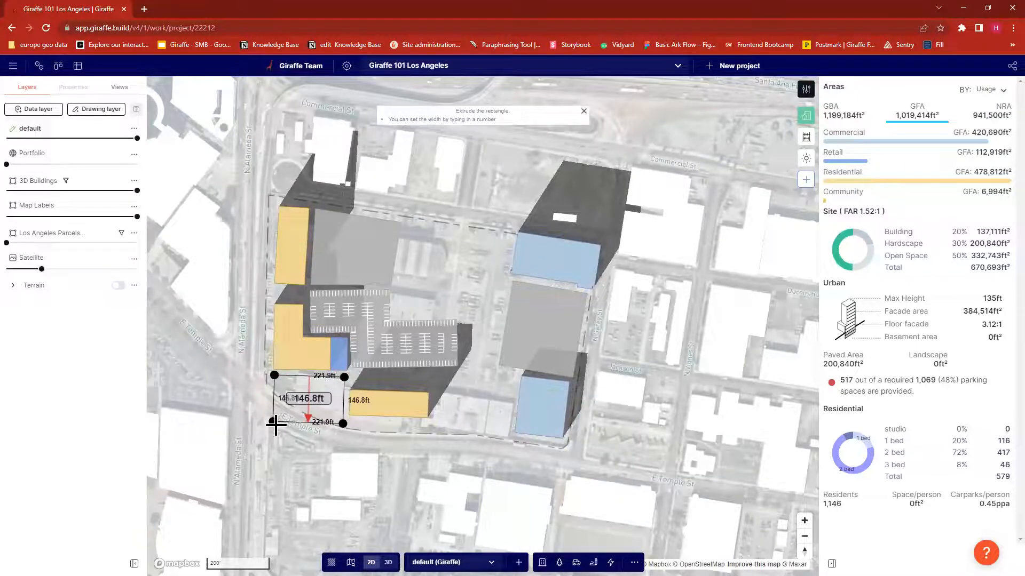
left_click(274, 420)
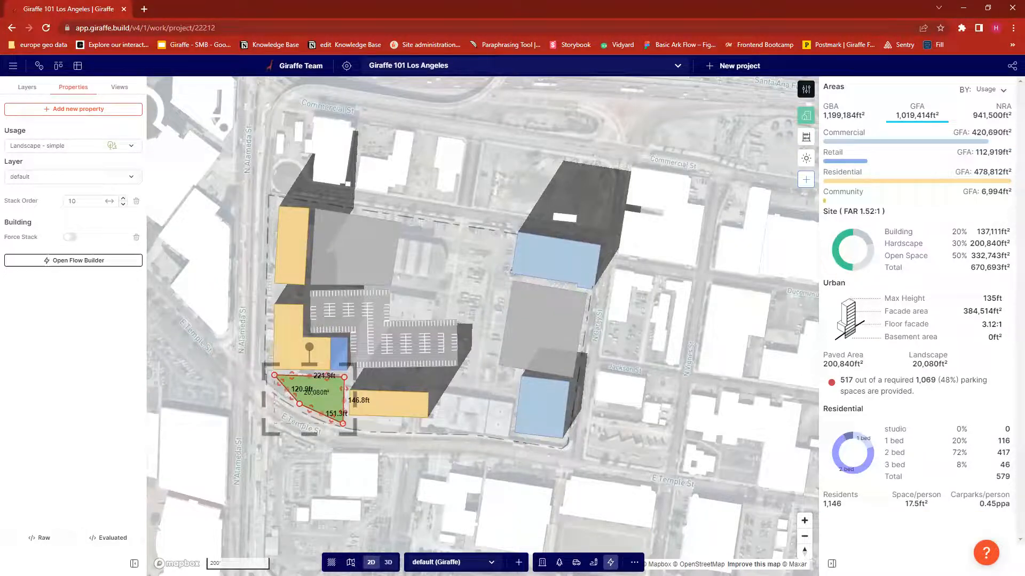
Step: Draw a Park with trees flow as a long strip running along the west side of the commercial buildings and their parking
left_click(610, 562)
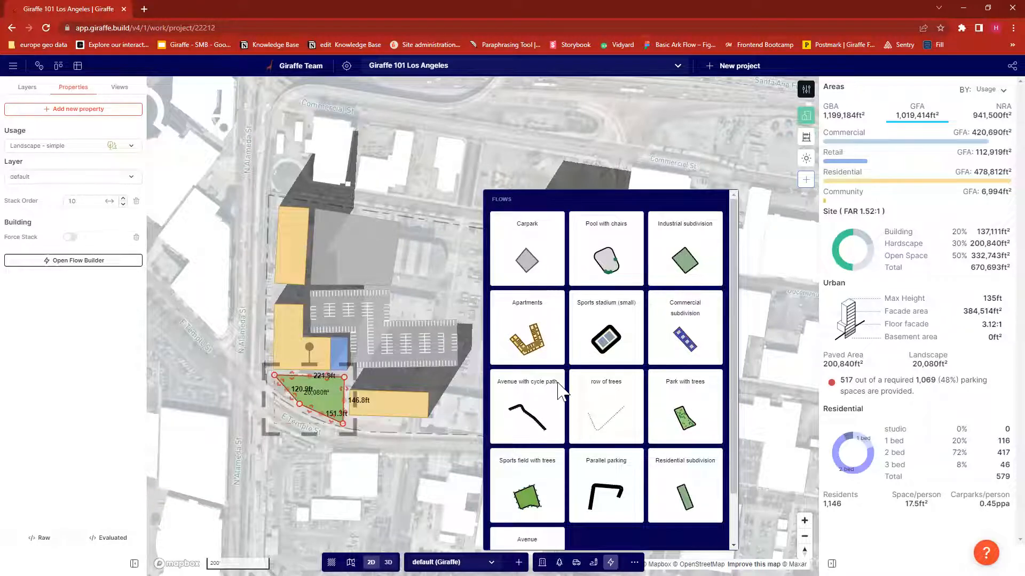
left_click(684, 410)
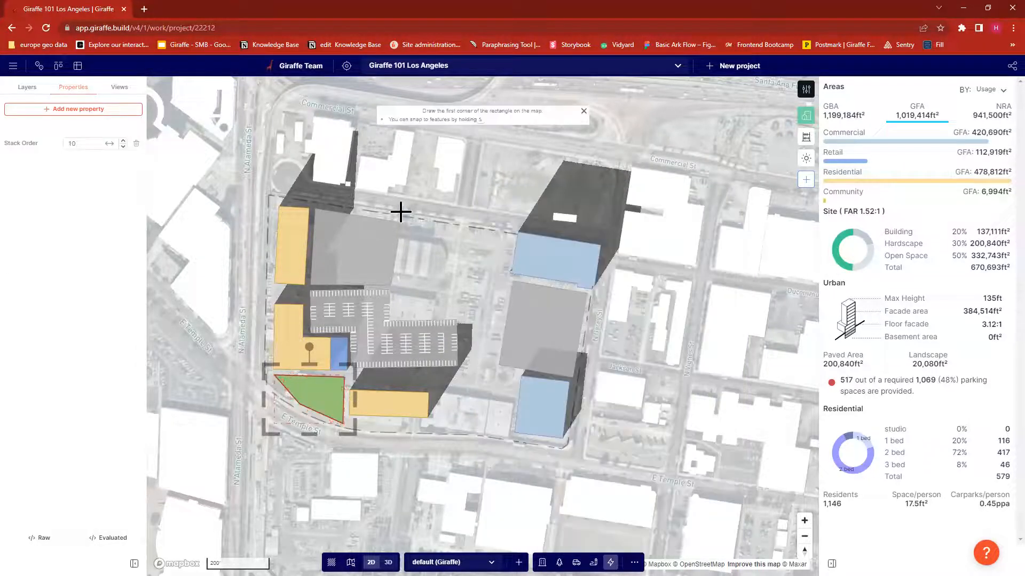
left_click(509, 237)
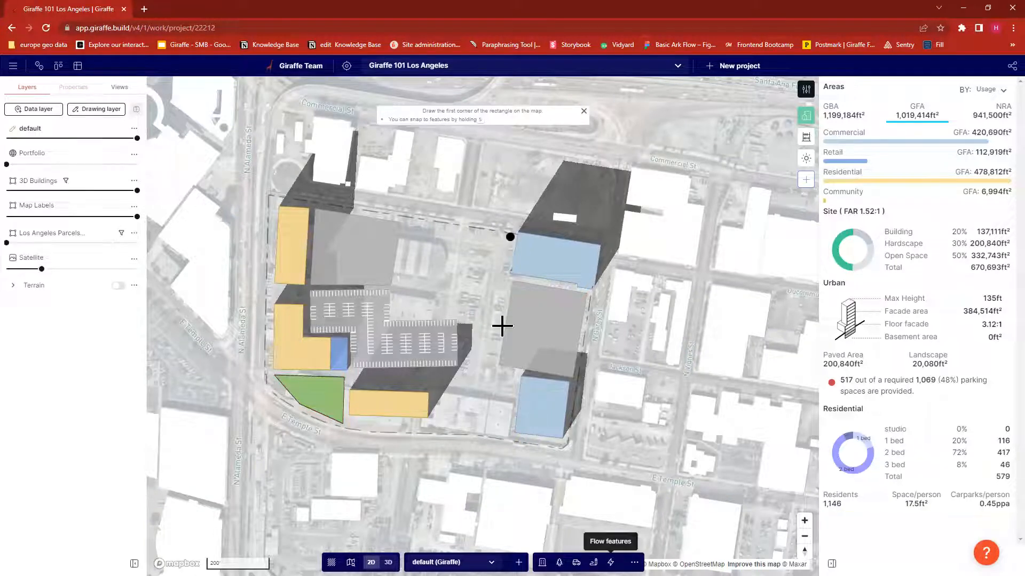
left_click(460, 422)
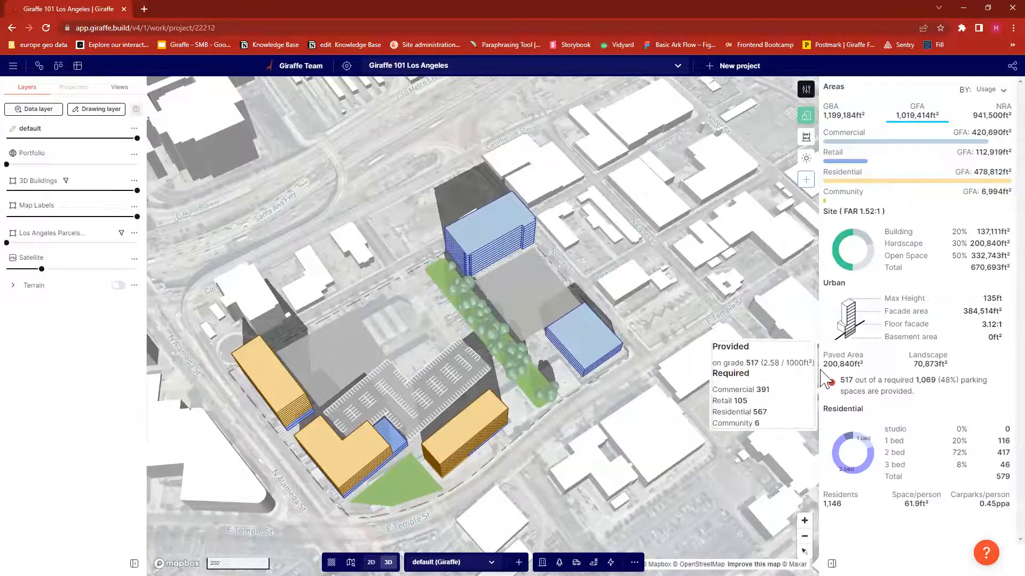
Step: Build the project's Giraffe Analytics from the Imperial Template
mouse_move(814, 368)
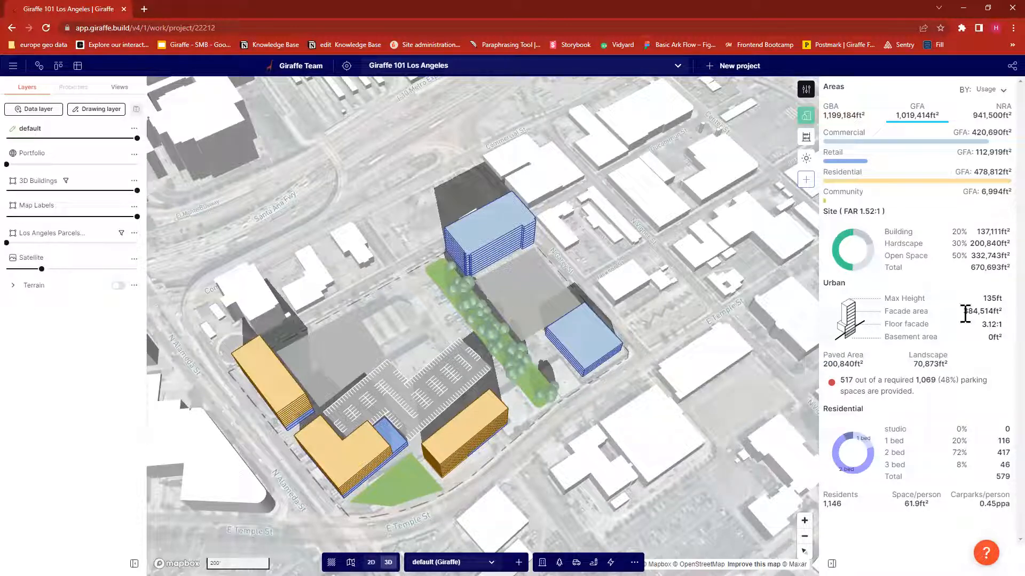
left_click_drag(665, 242, 697, 252)
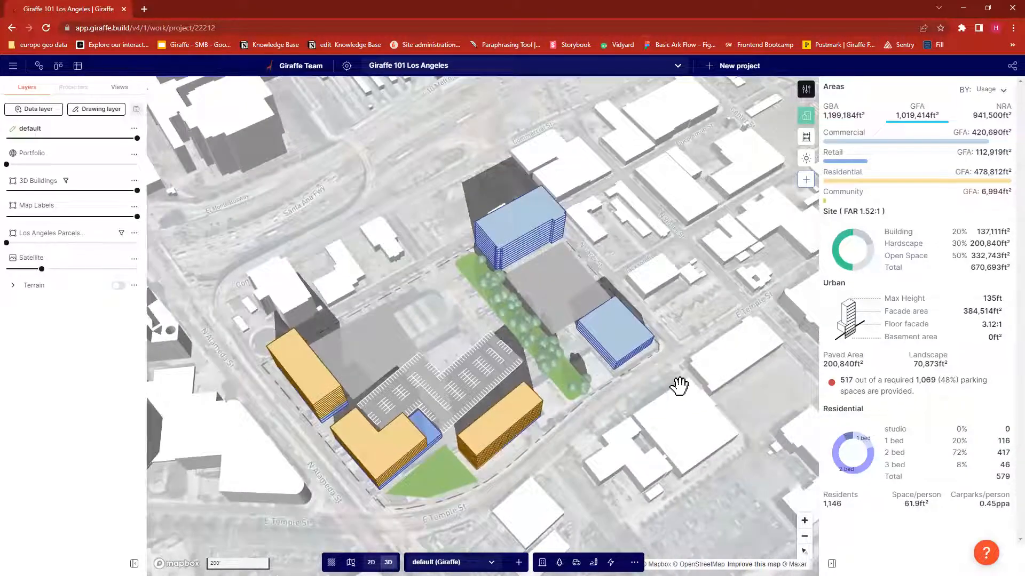
left_click_drag(674, 382, 698, 359)
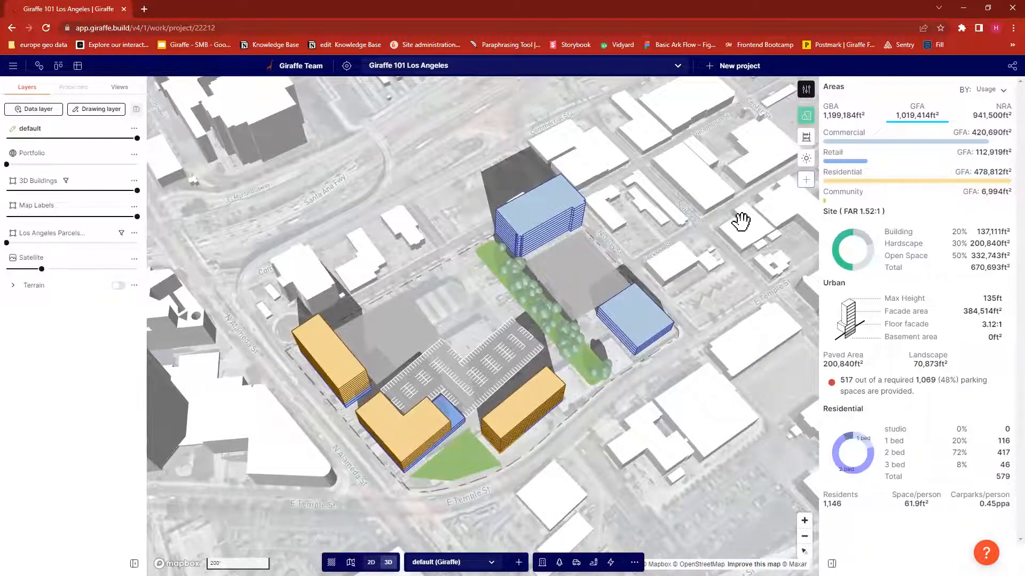
left_click(806, 137)
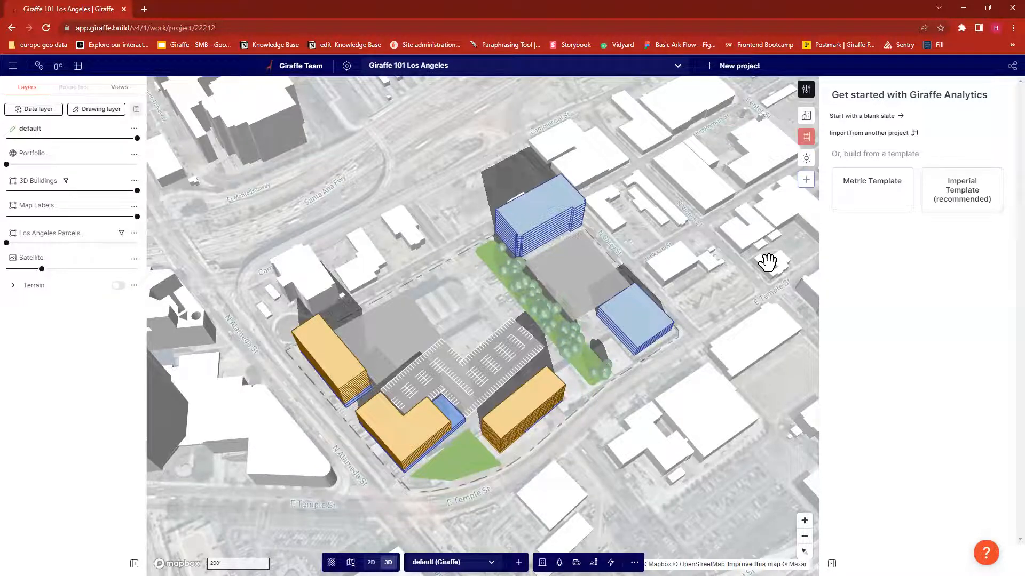
left_click(969, 196)
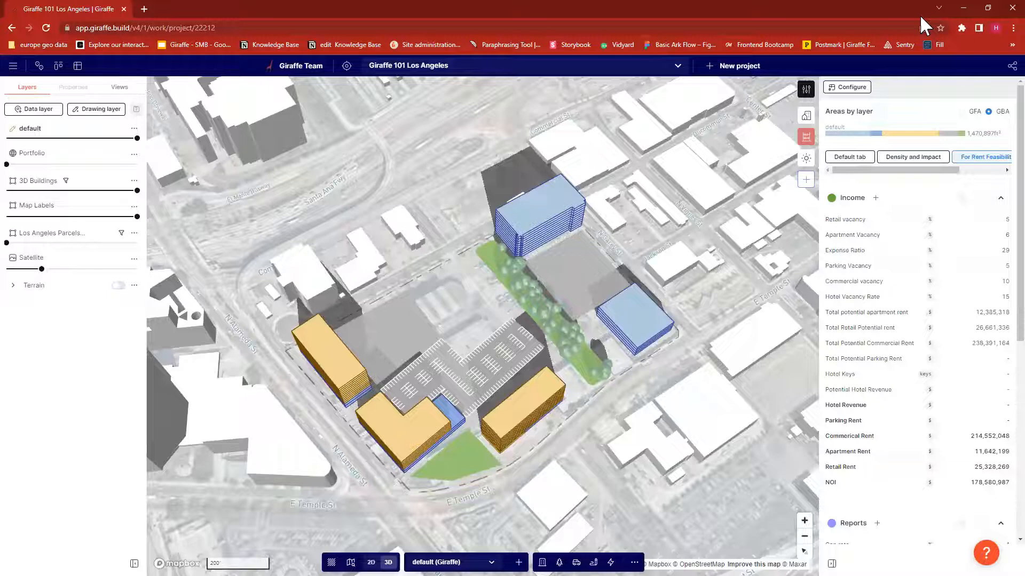
Step: Examine the income, reports, costs and built form figures of the For Rent Feasibility analytics
scroll(974, 250, "down", 2)
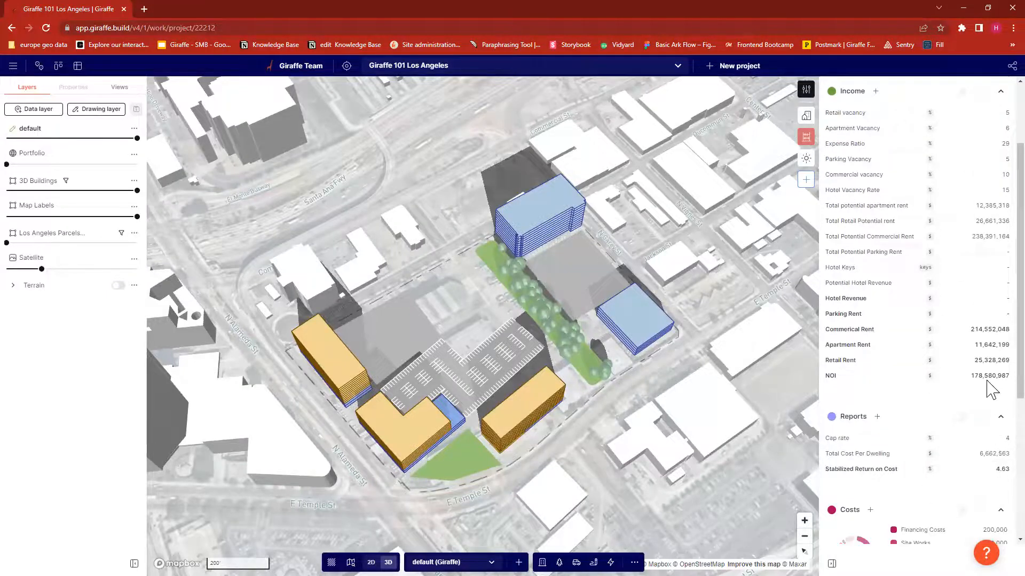
scroll(971, 430, "down", 1)
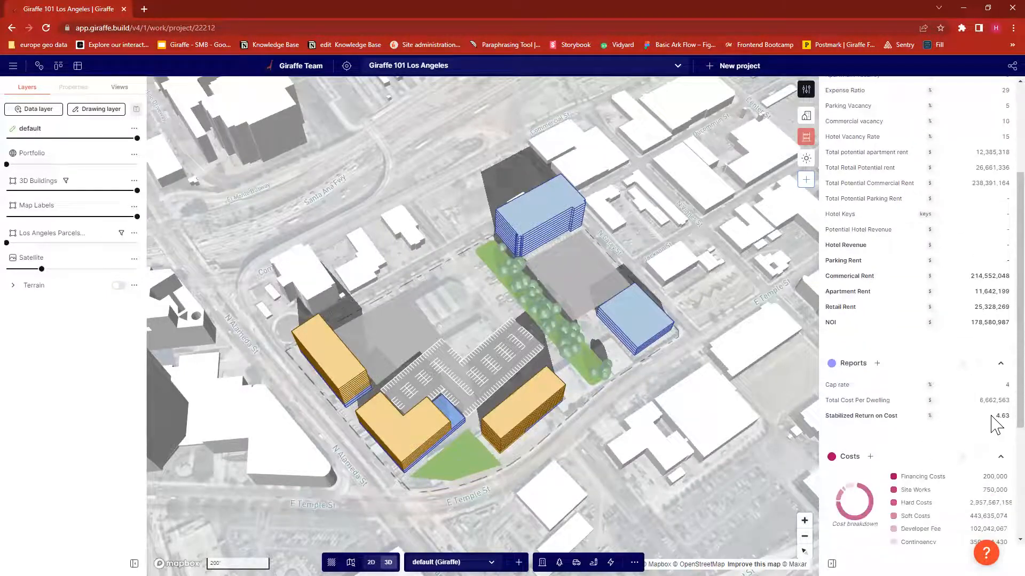
scroll(984, 347, "down", 4)
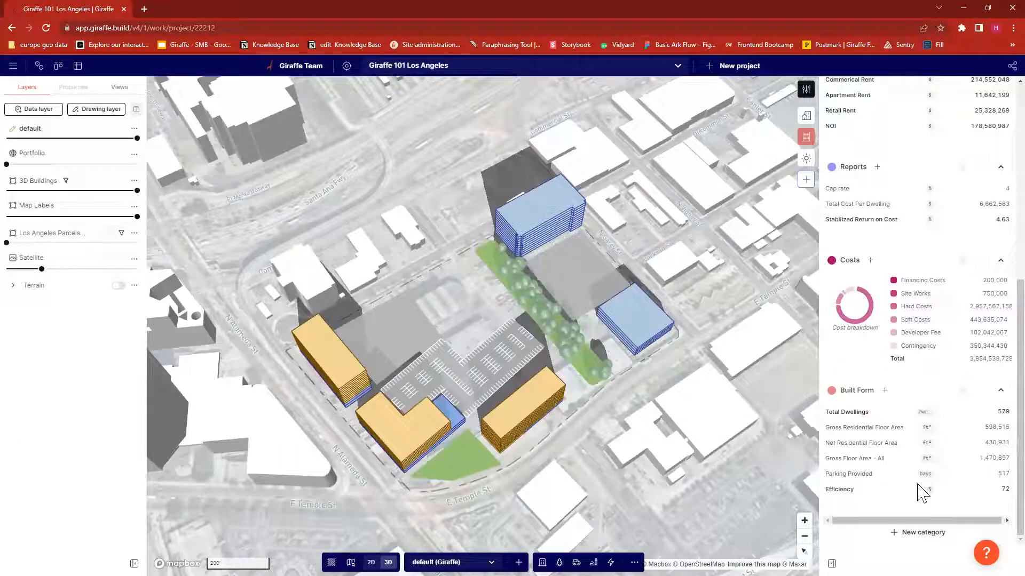
scroll(911, 400, "up", 7)
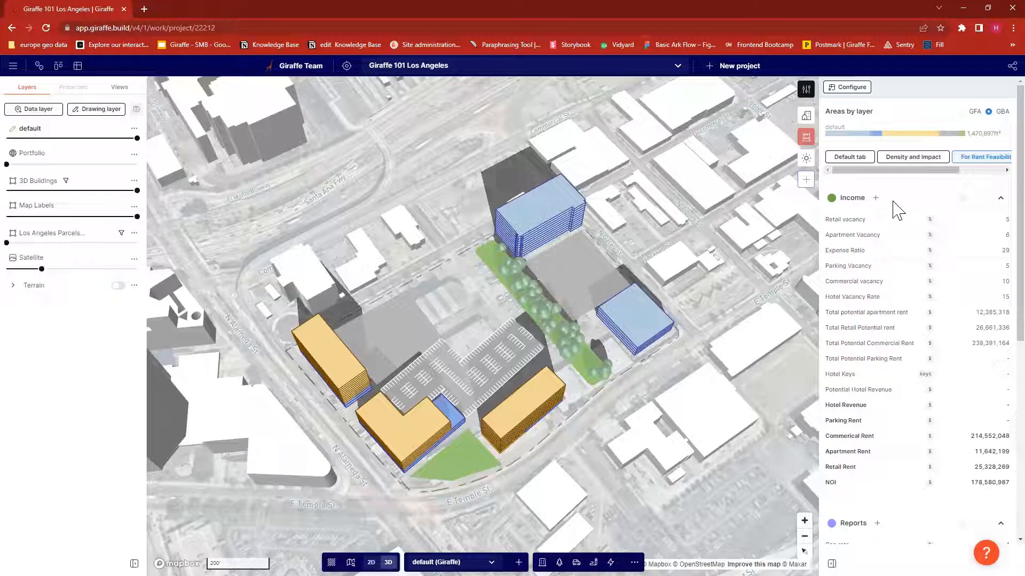
scroll(979, 361, "down", 6)
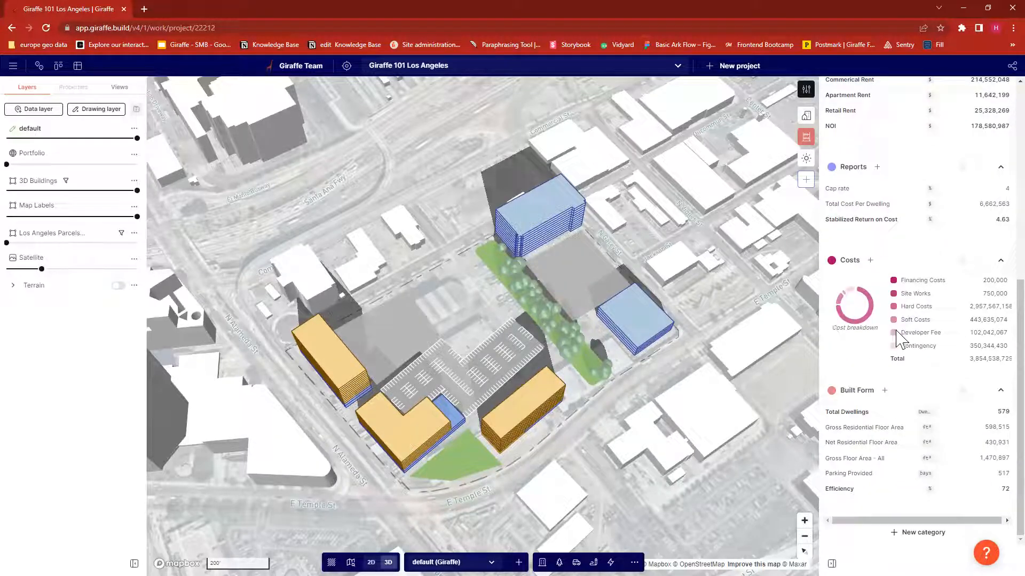
scroll(918, 342, "up", 7)
Step: Examine the impact, built form, site and density figures of the Density and Impact analytics
left_click(915, 159)
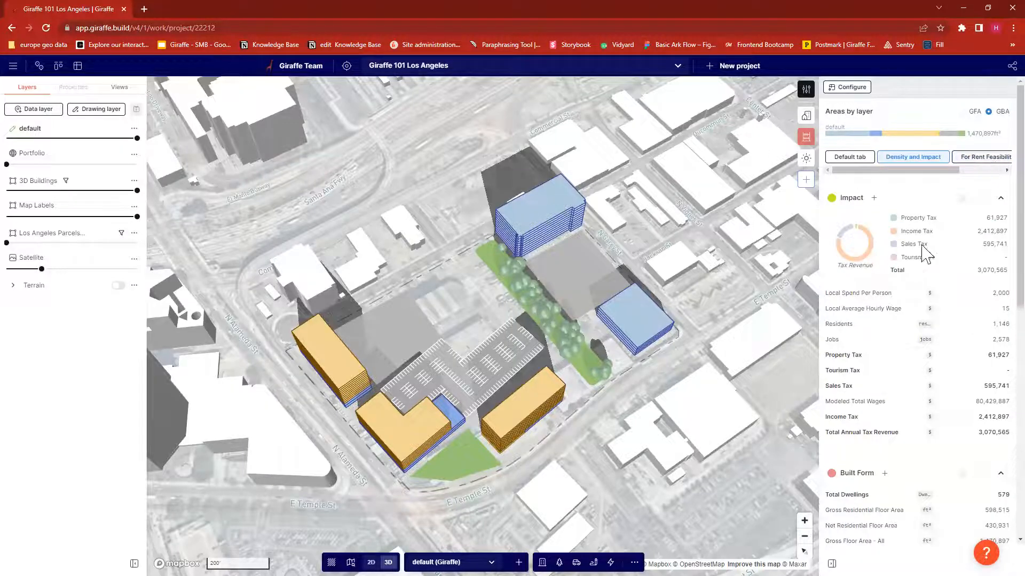
scroll(960, 276, "down", 1)
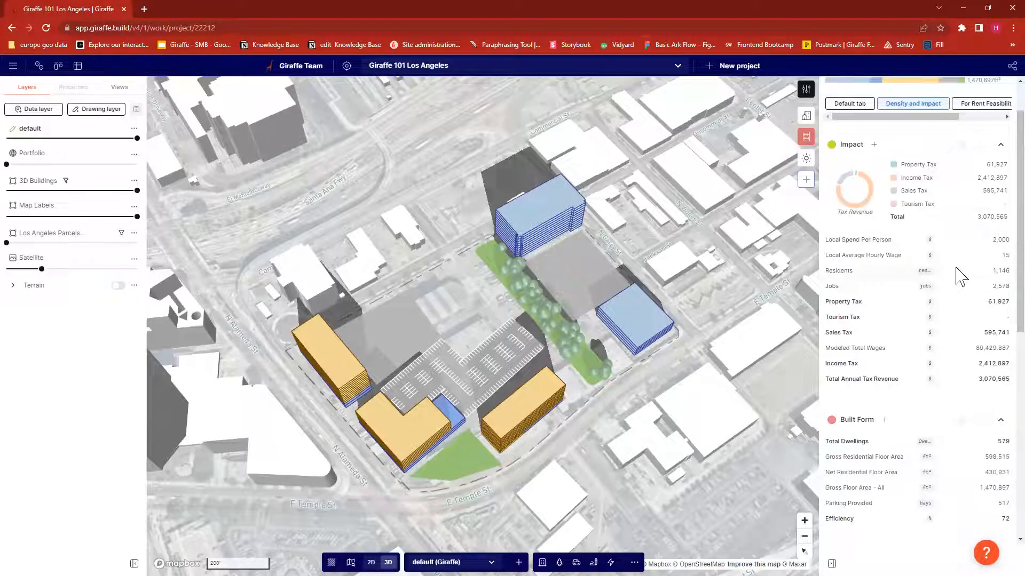
scroll(959, 276, "up", 1)
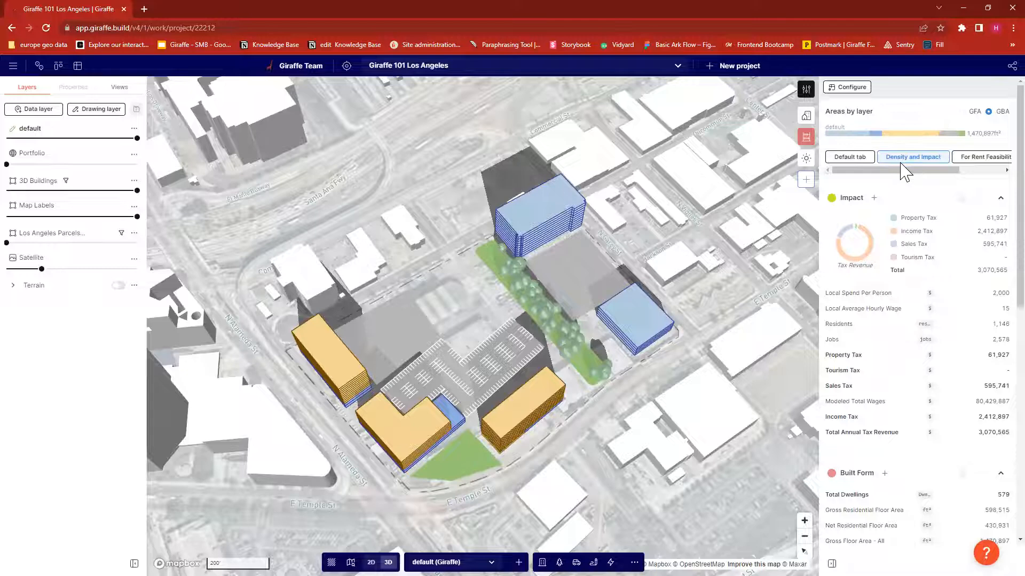
scroll(949, 258, "down", 6)
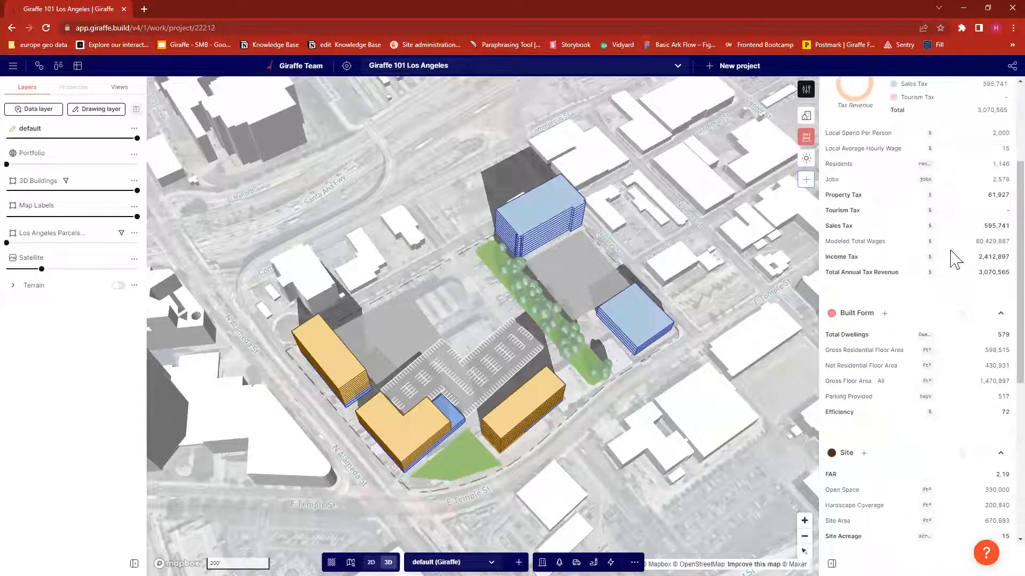
scroll(953, 259, "down", 3)
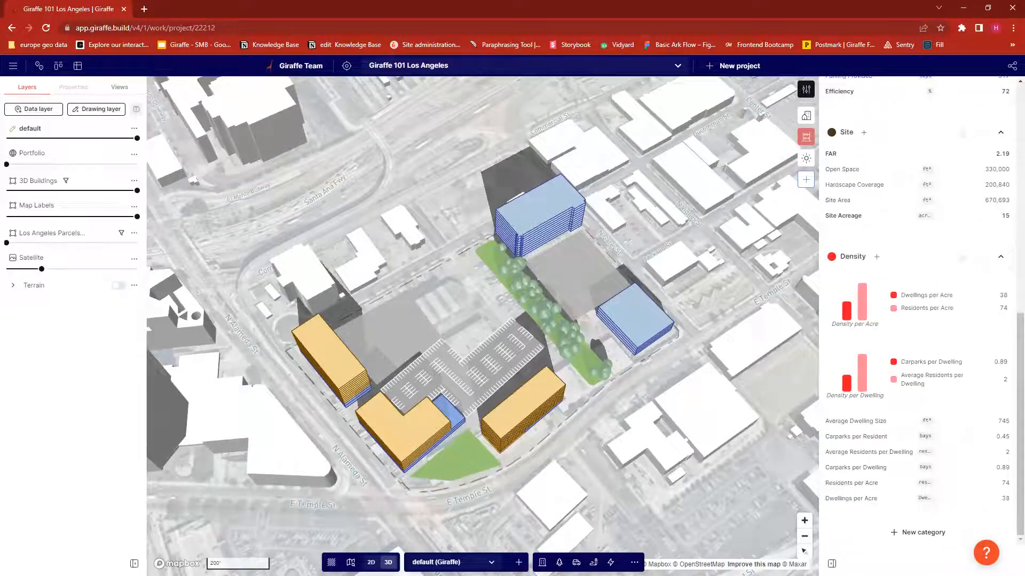
scroll(934, 443, "up", 9)
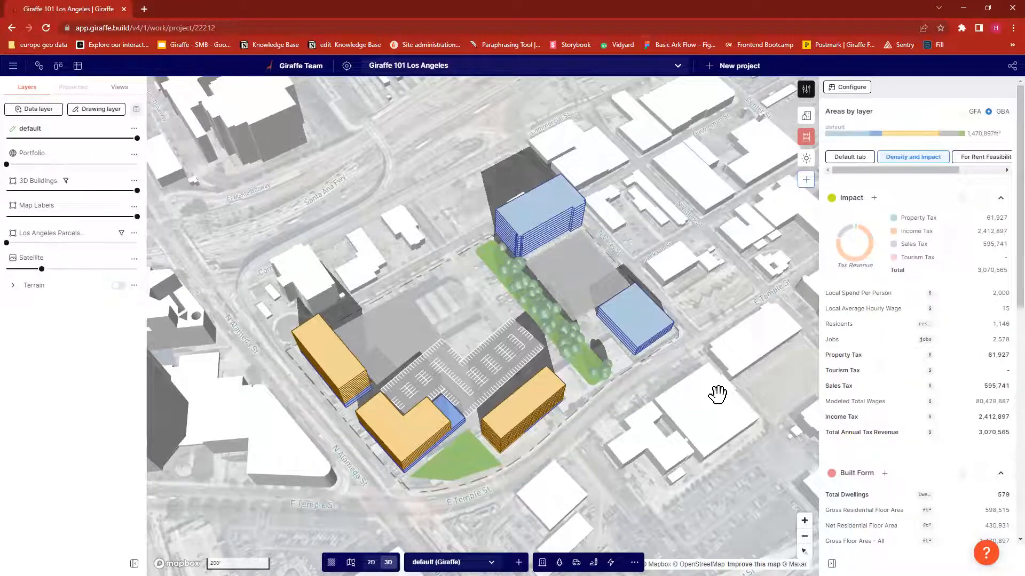
Step: Add a Color property to the residential section of the L-shaped building
left_click_drag(718, 396, 726, 375)
right_click_drag(663, 439, 613, 441)
left_click_drag(537, 311, 543, 289)
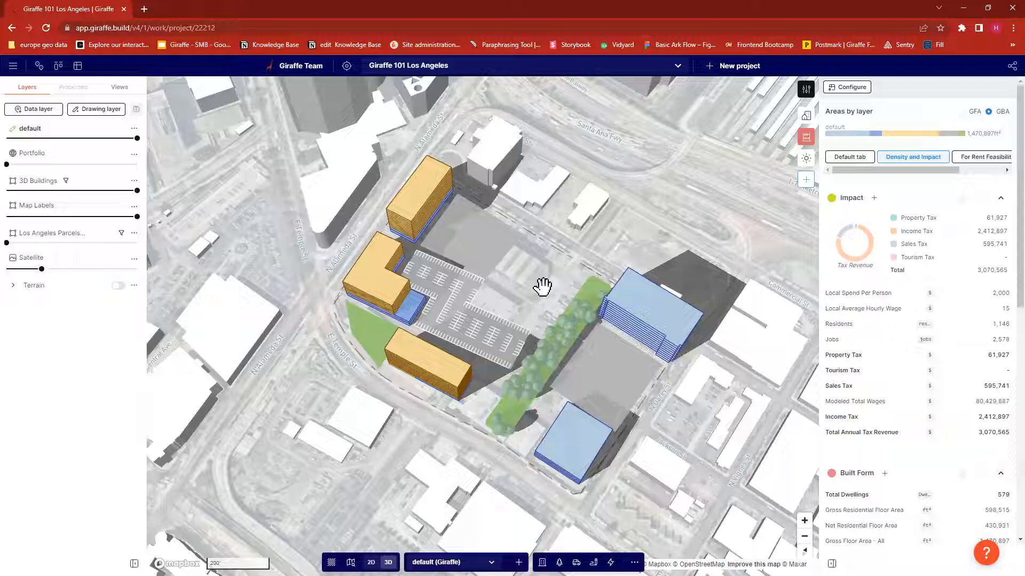
left_click(373, 281)
left_click(415, 304)
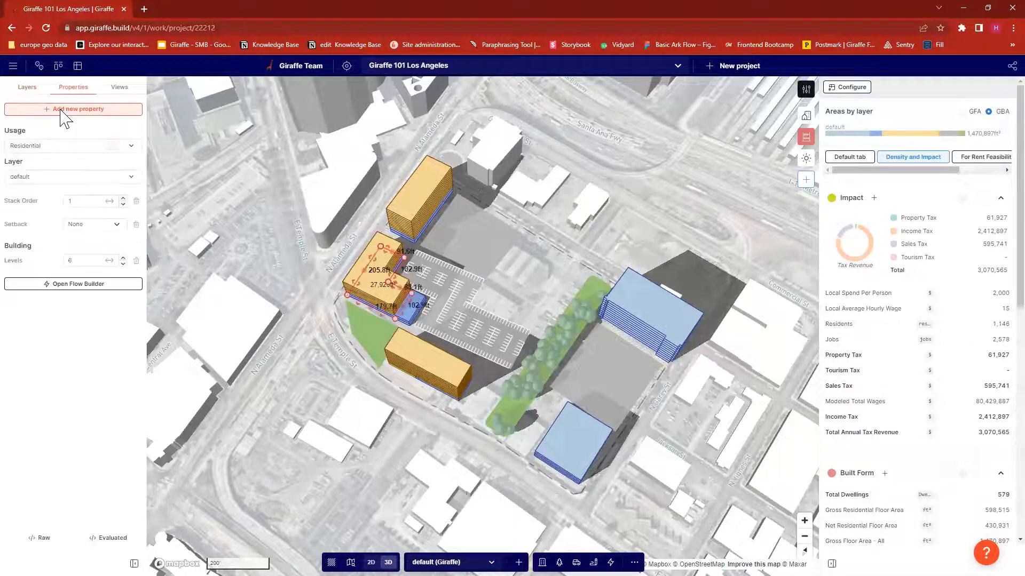
left_click(61, 110)
type("colo")
left_click(229, 127)
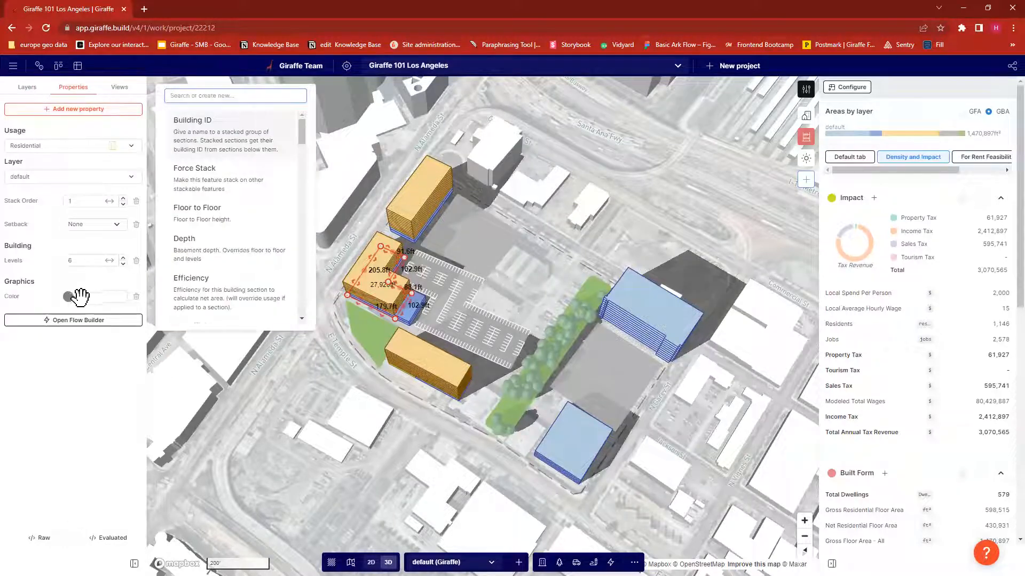
Step: Set the L-shaped residential section's color to magenta #eb00ff and deselect the section
left_click(69, 297)
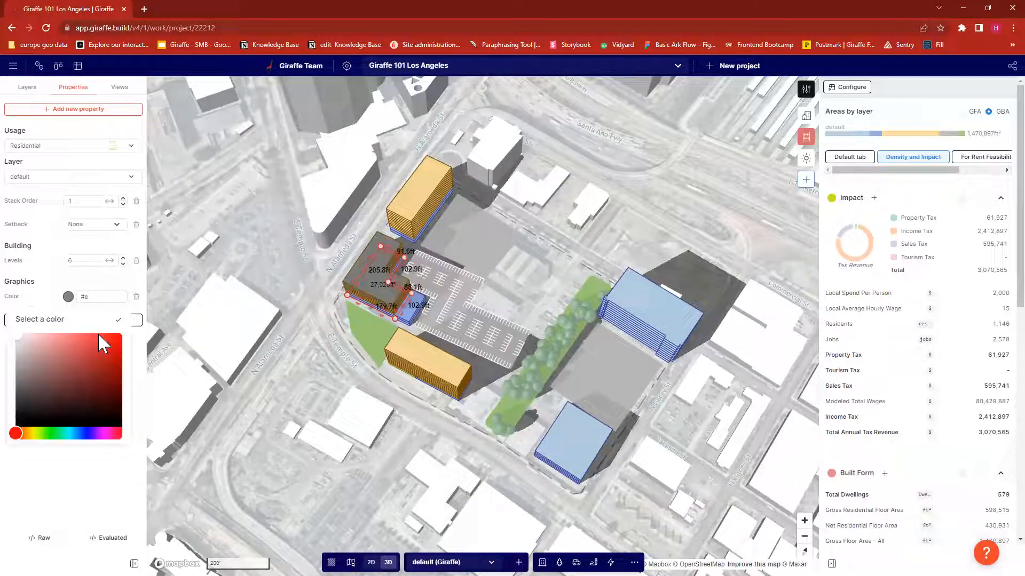
left_click(103, 434)
left_click_drag(114, 364, 158, 318)
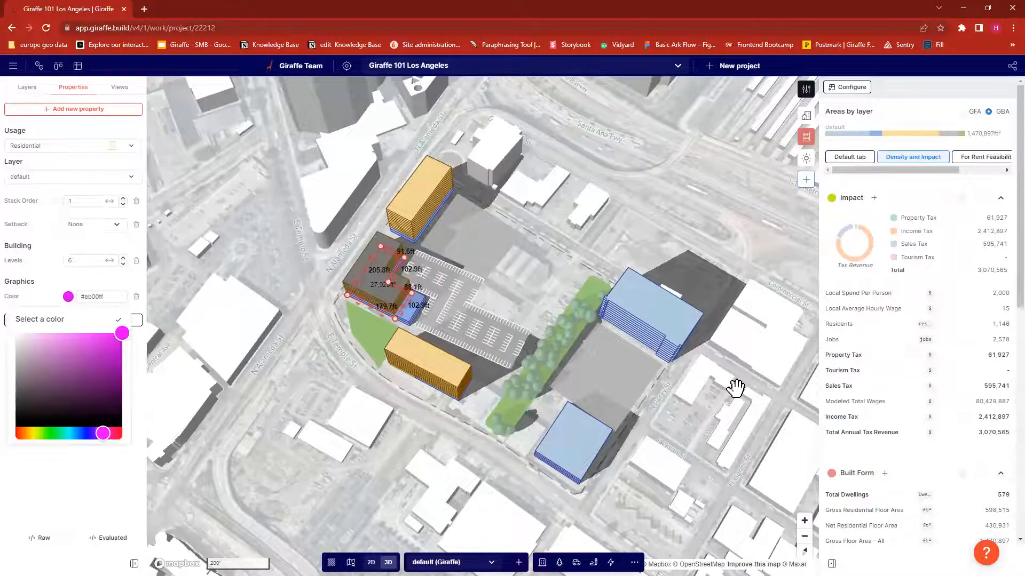
left_click(643, 206)
left_click(624, 165)
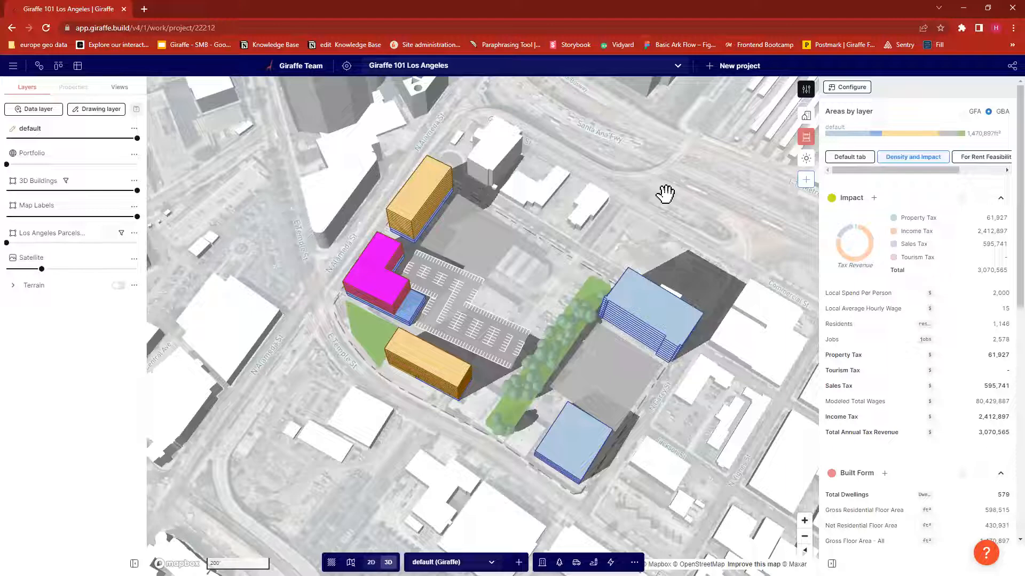
right_click_drag(647, 227, 543, 220)
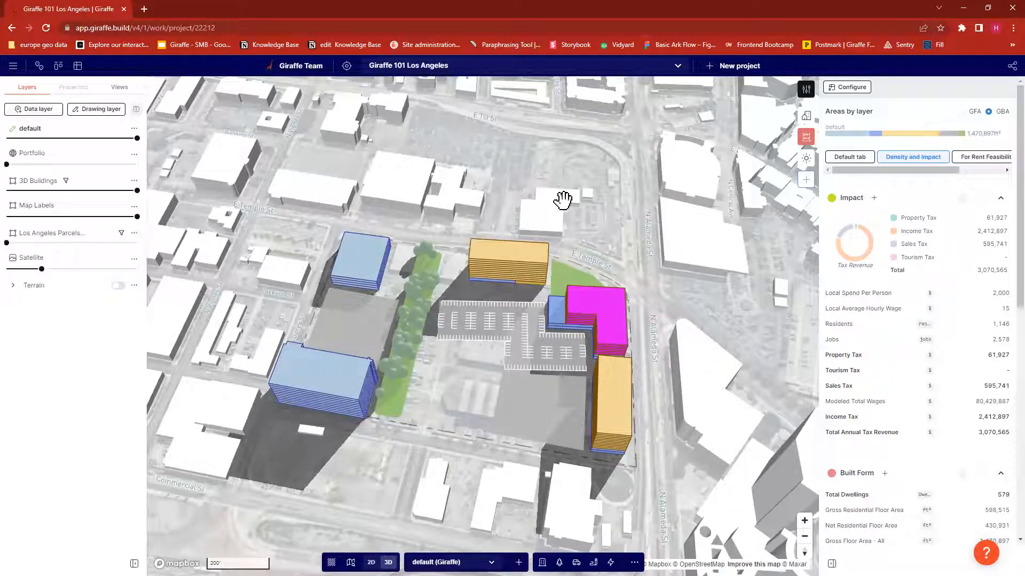
left_click_drag(563, 200, 540, 190)
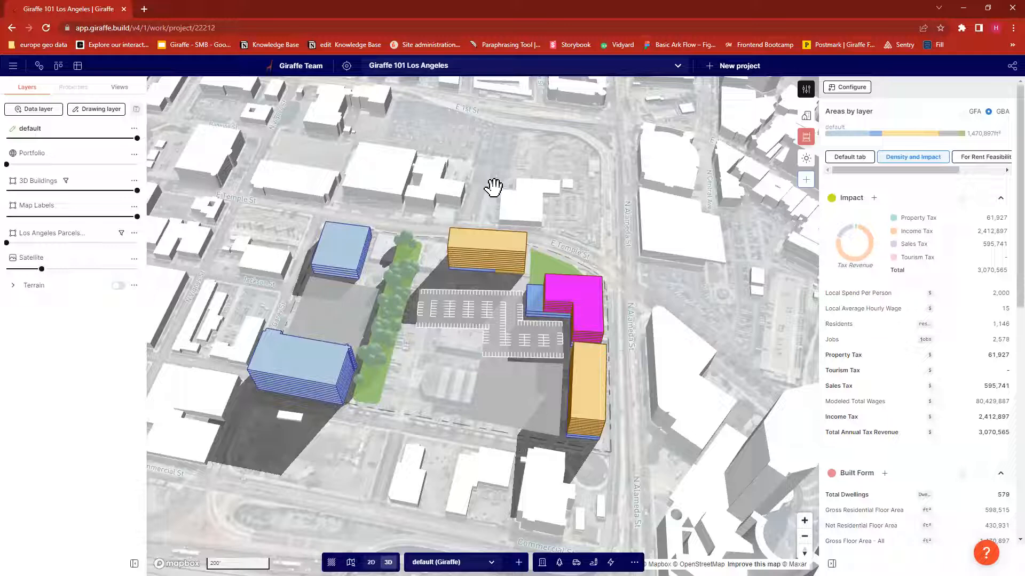
right_click_drag(507, 486, 448, 403)
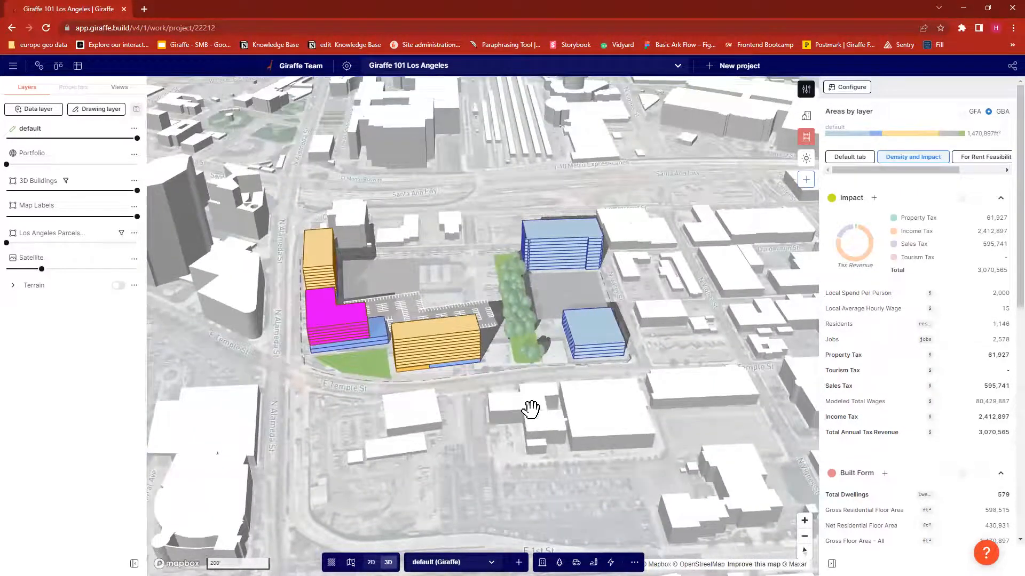
Step: Add a label to the existing four-level commercial building near E Temple St, then deselect the building
scroll(530, 408, "up", 3)
scroll(507, 387, "up", 3)
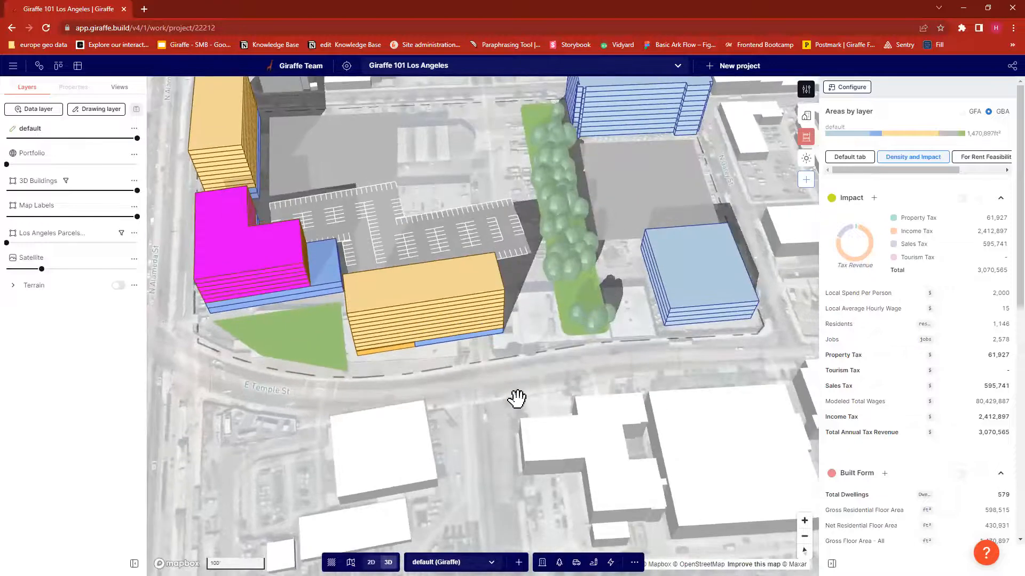
left_click_drag(475, 390, 516, 400)
scroll(534, 429, "down", 2)
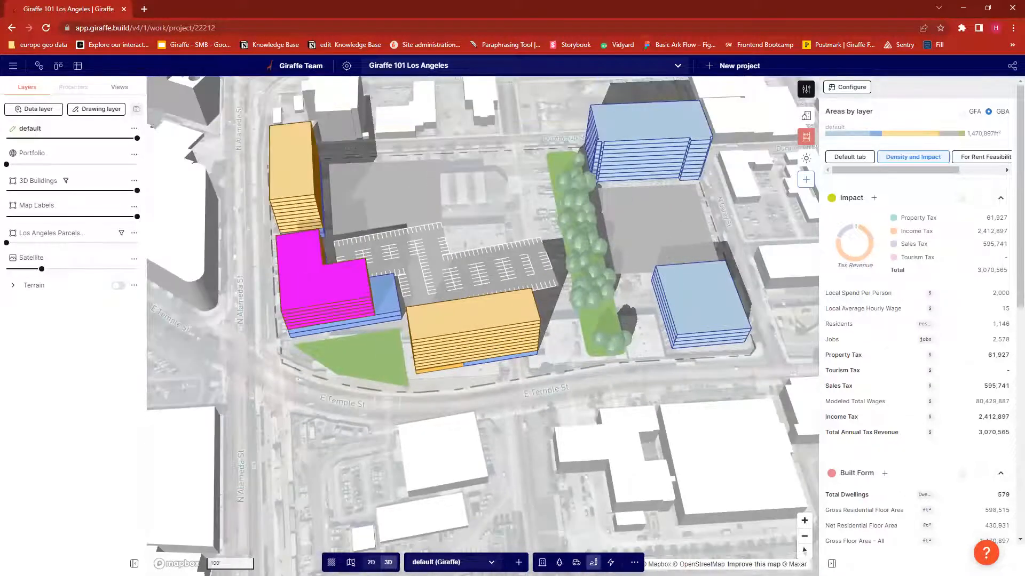
left_click(594, 562)
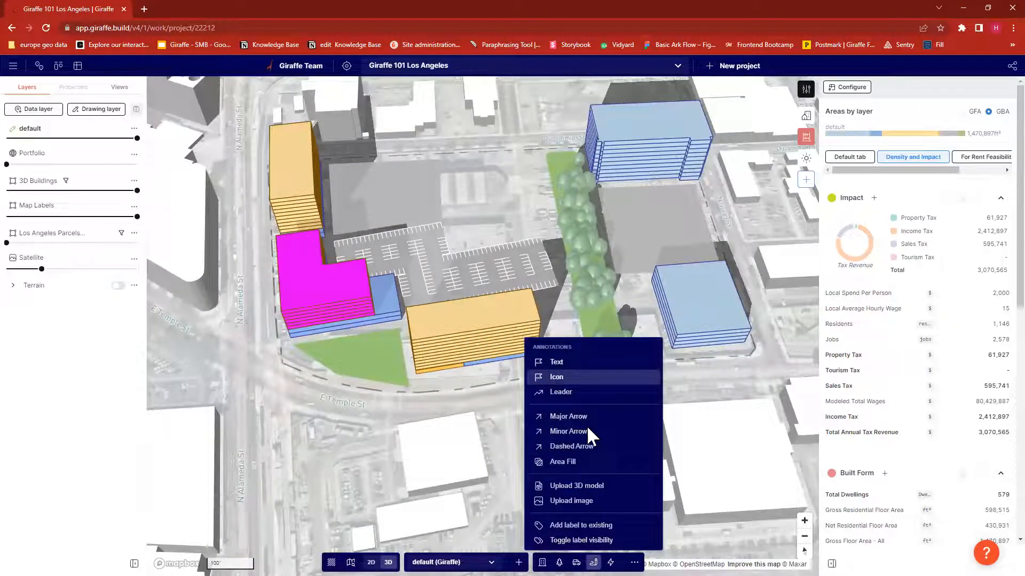
left_click(562, 524)
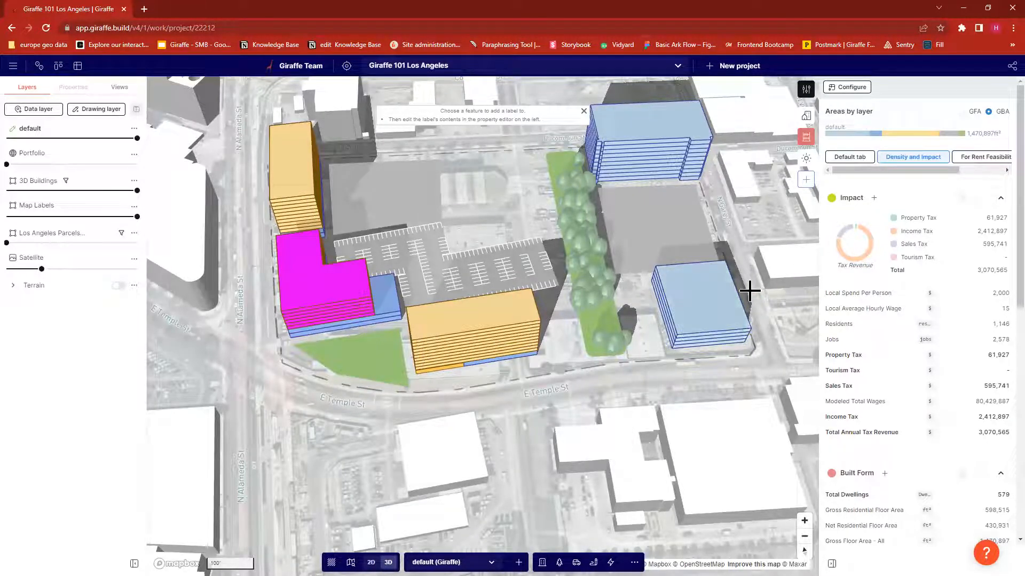
left_click(678, 334)
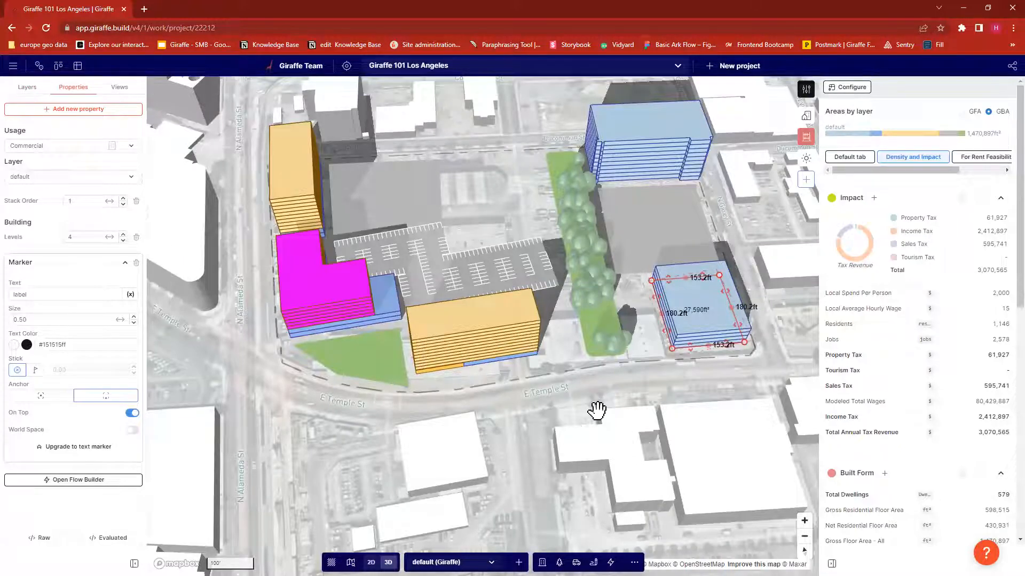
left_click_drag(553, 407, 536, 411)
right_click_drag(560, 394, 448, 431)
left_click(448, 430)
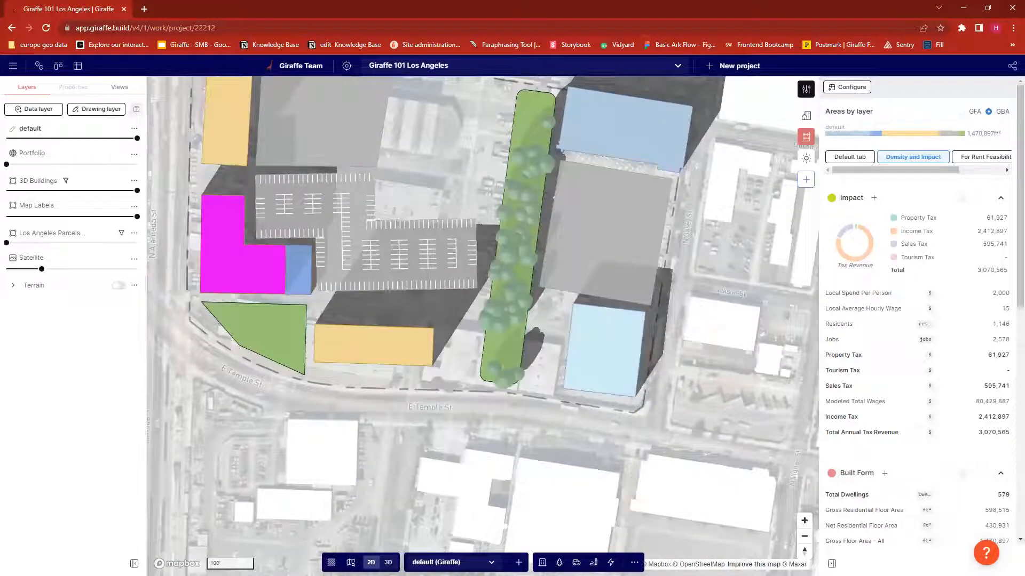
Step: Remove the label from the commercial building near E Temple St and add a fresh label to the same building
left_click(603, 350)
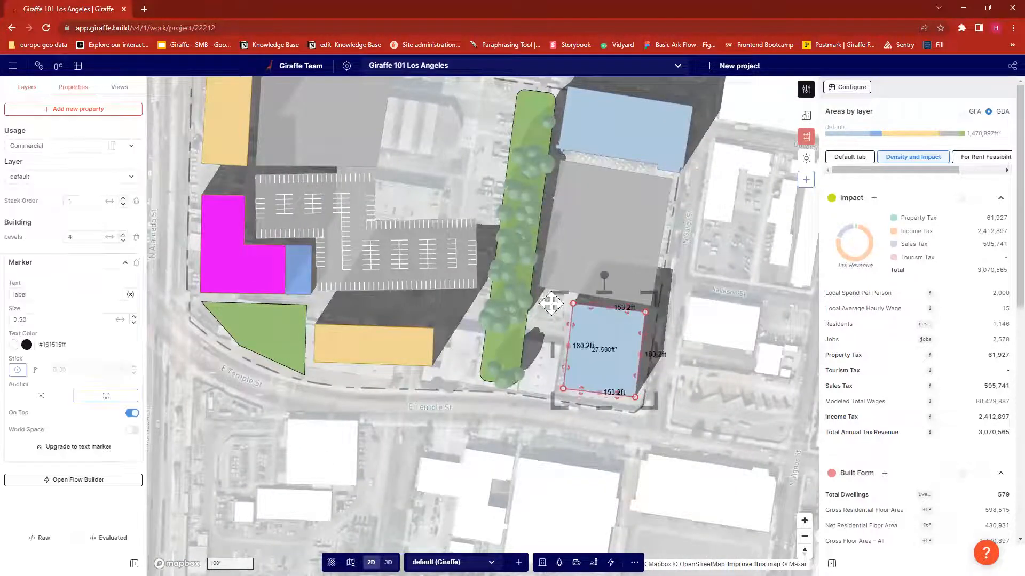
left_click(136, 262)
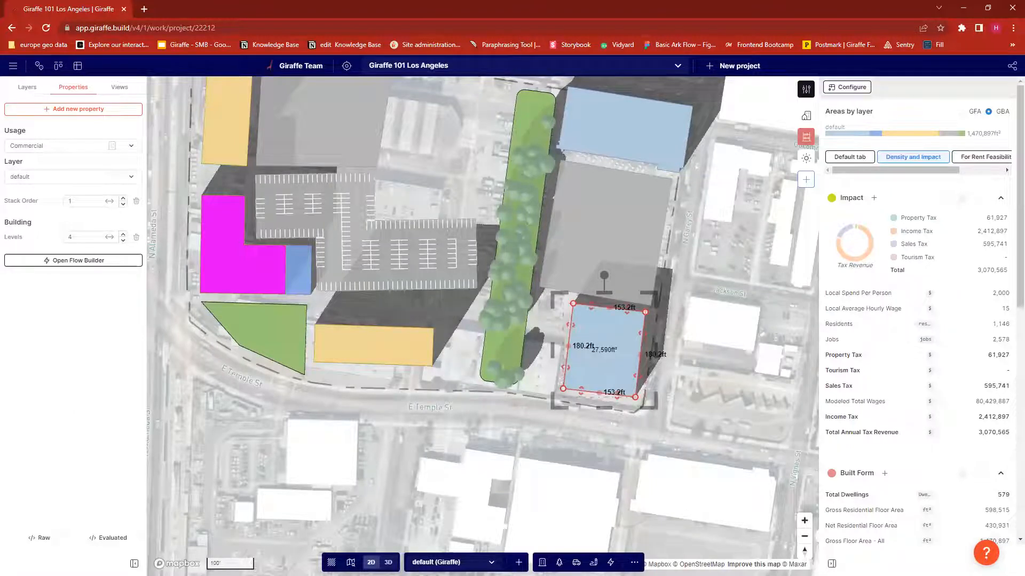
left_click(594, 562)
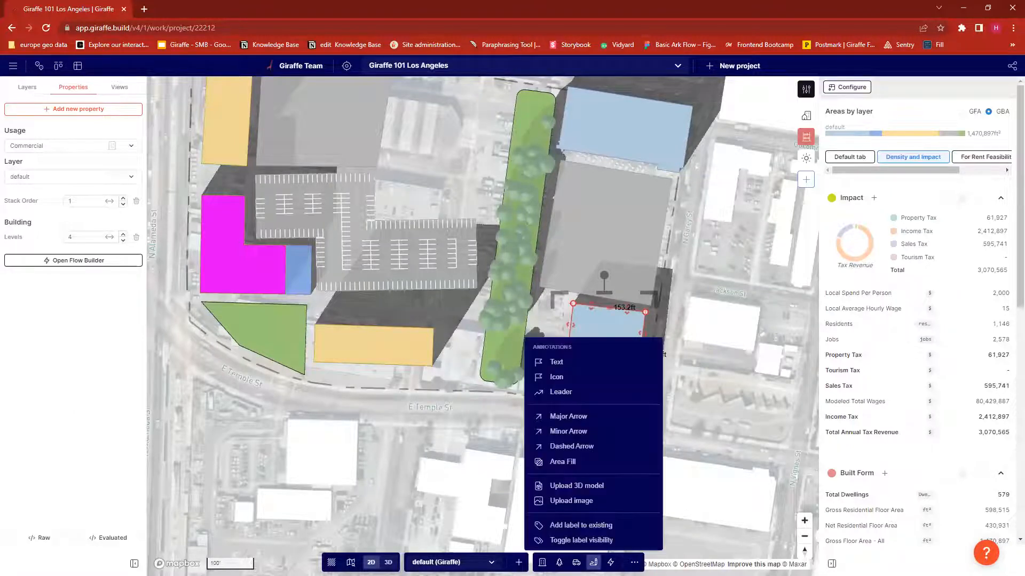
left_click(592, 522)
left_click(586, 326)
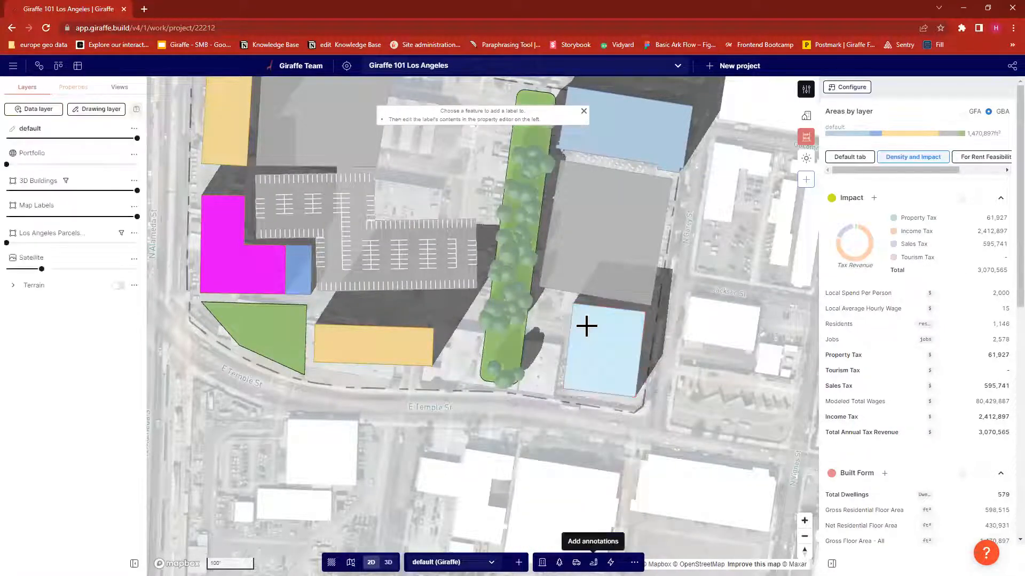
left_click(586, 326)
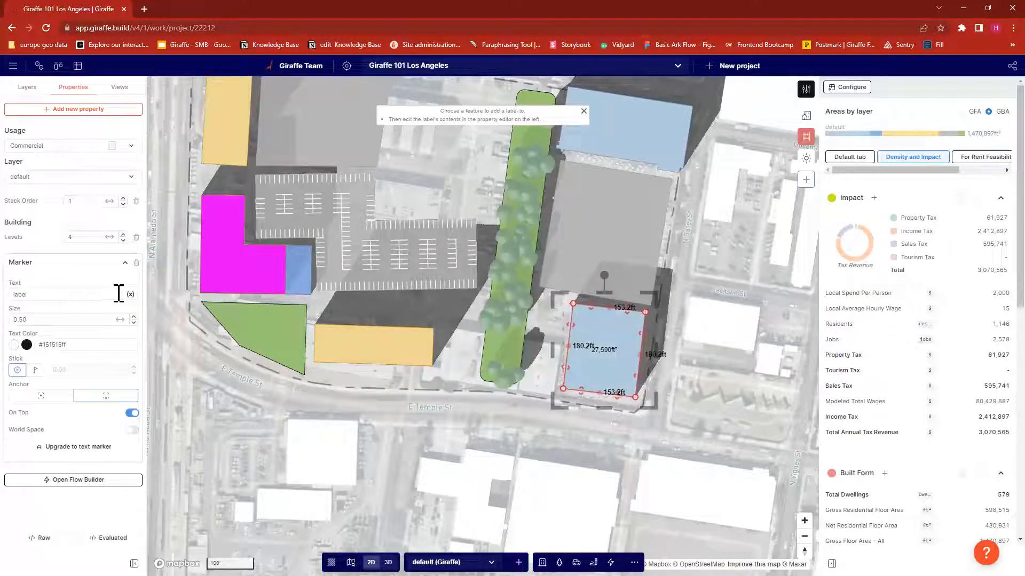
Step: Try the other anchor option and the World Space setting on the commercial building's label
left_click(41, 396)
left_click(132, 430)
left_click(132, 430)
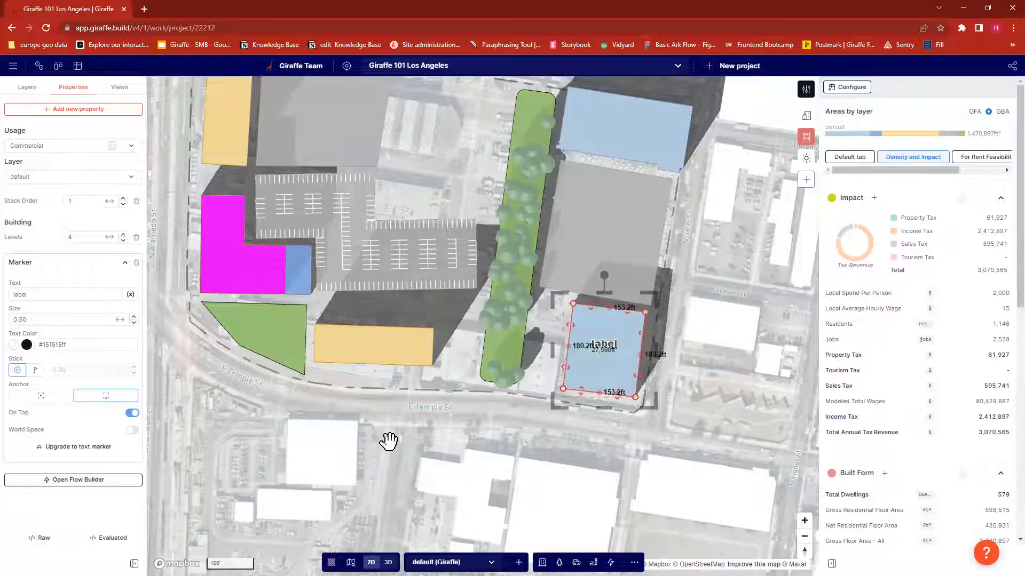
Step: Turn off On Top for the commercial building's label and deselect the building
left_click(750, 366)
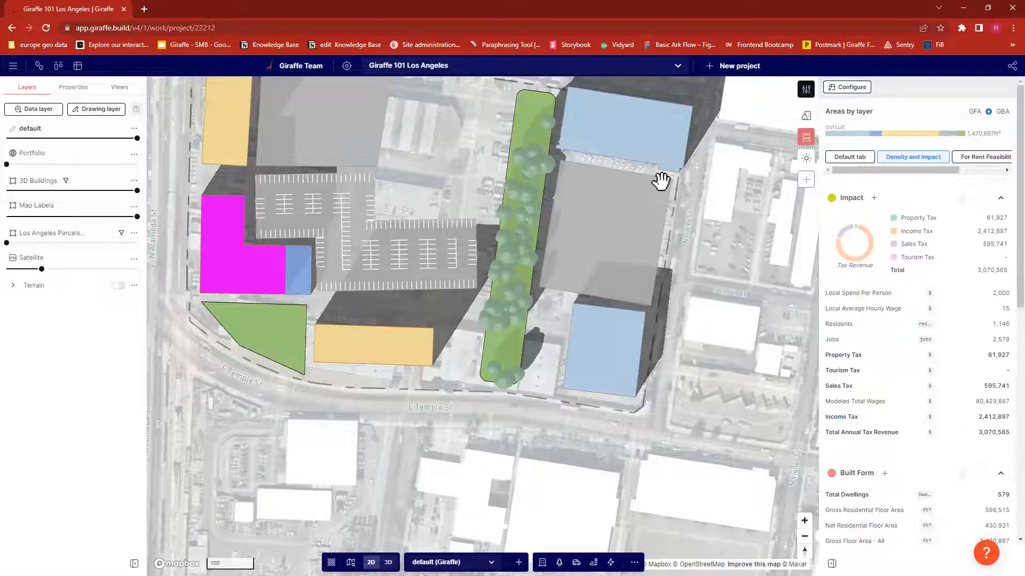
left_click(627, 323)
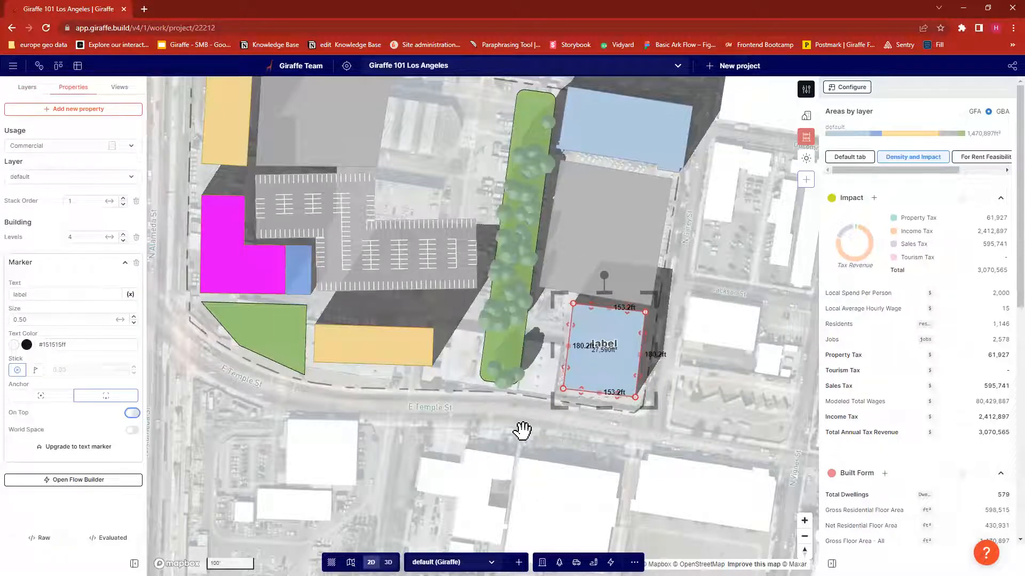
left_click(721, 420)
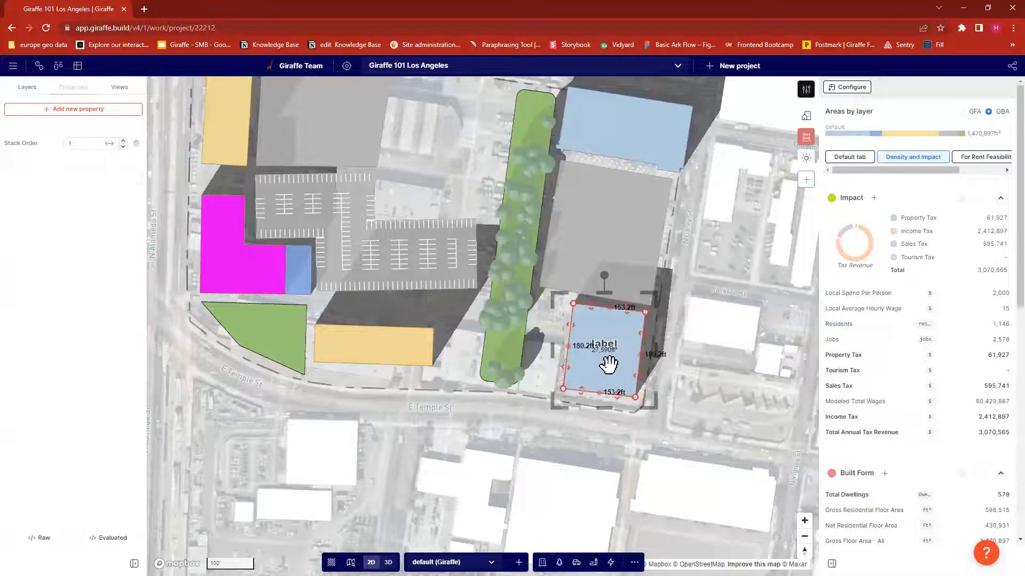
left_click(608, 367)
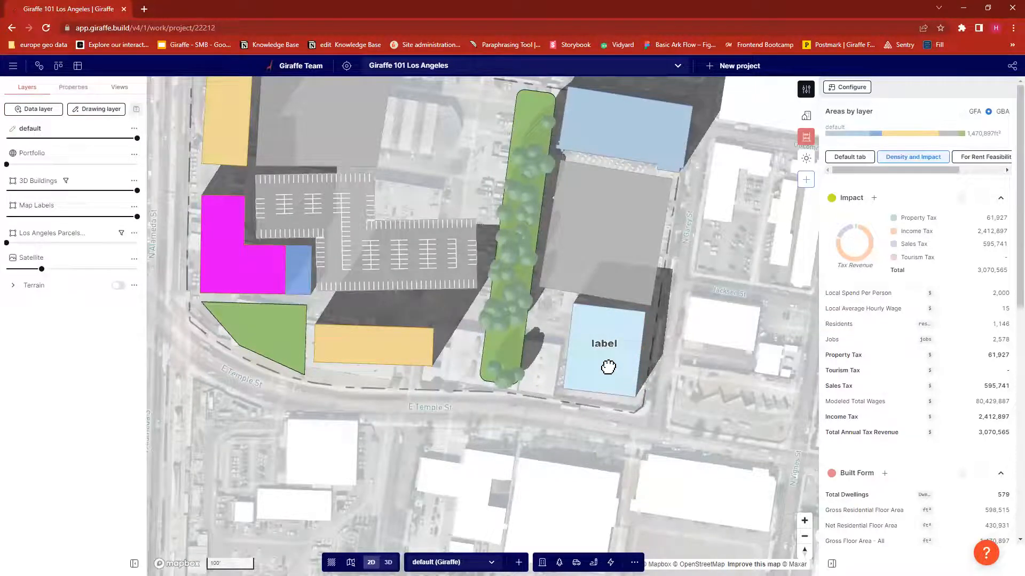
Step: Insert the GBA (ft²), Usage and Parking Required variables into the commercial building's label text
left_click(609, 367)
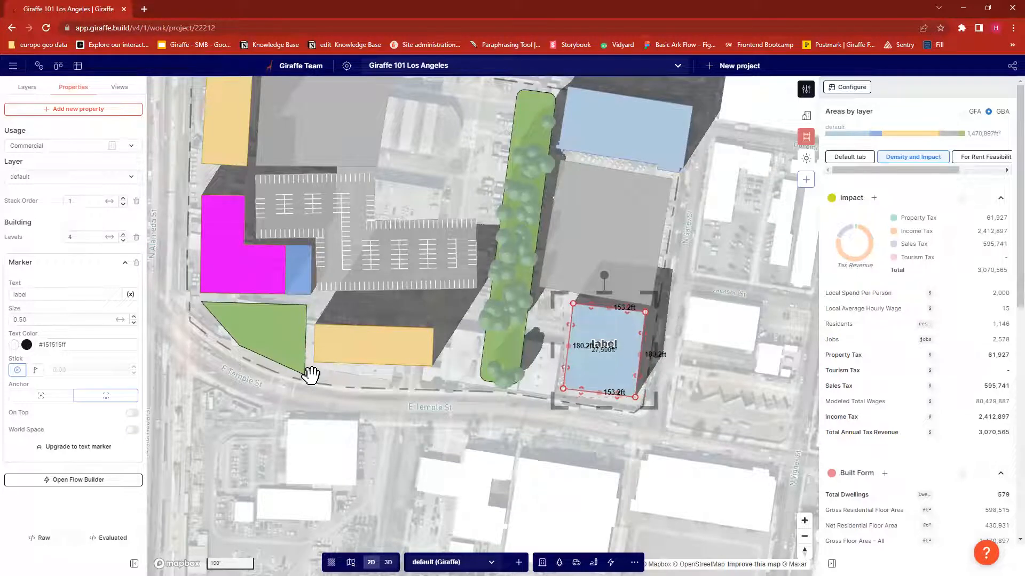
left_click(130, 295)
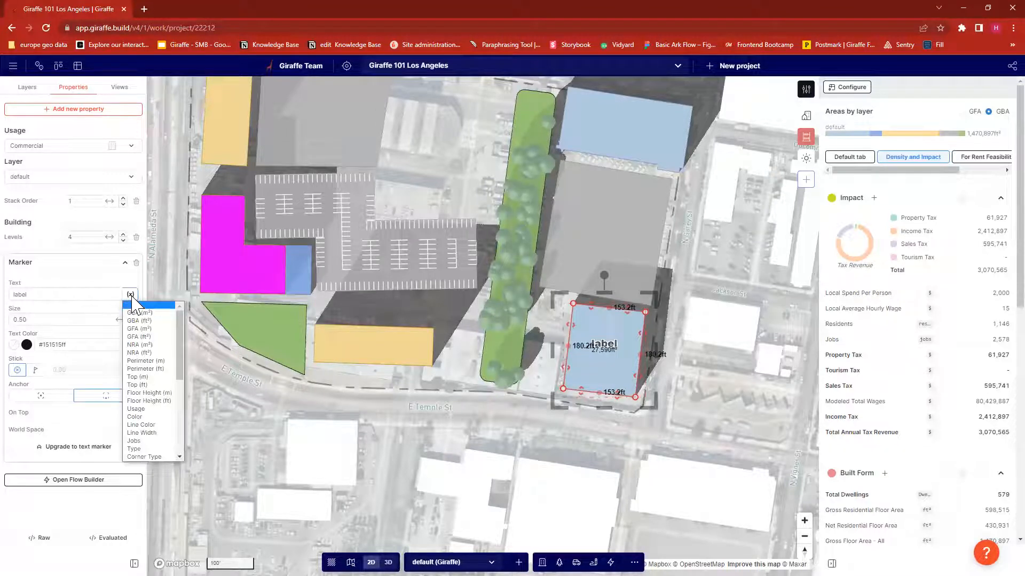
scroll(142, 342, "down", 10)
scroll(154, 427, "up", 10)
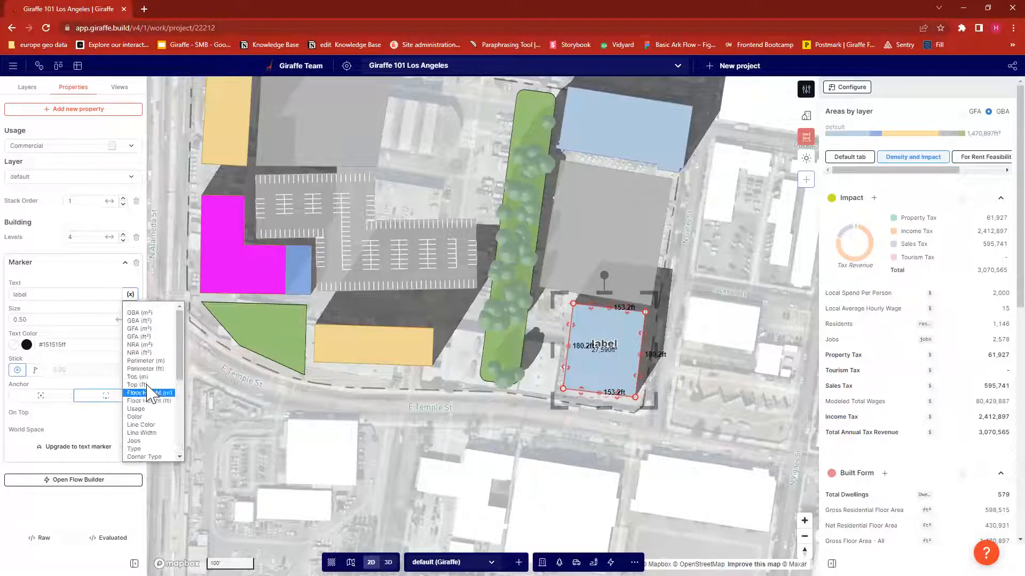
left_click(154, 321)
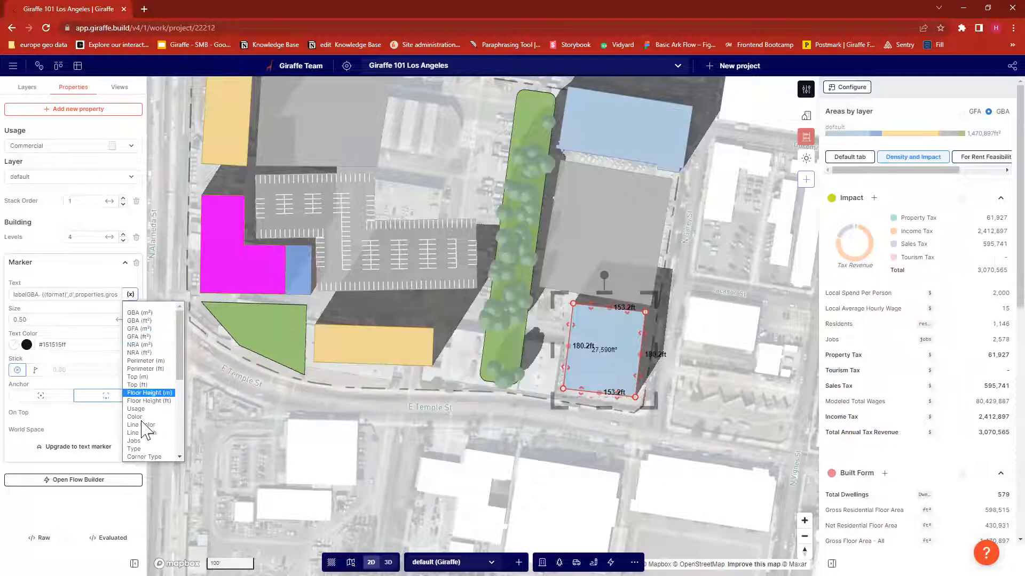
left_click(131, 300)
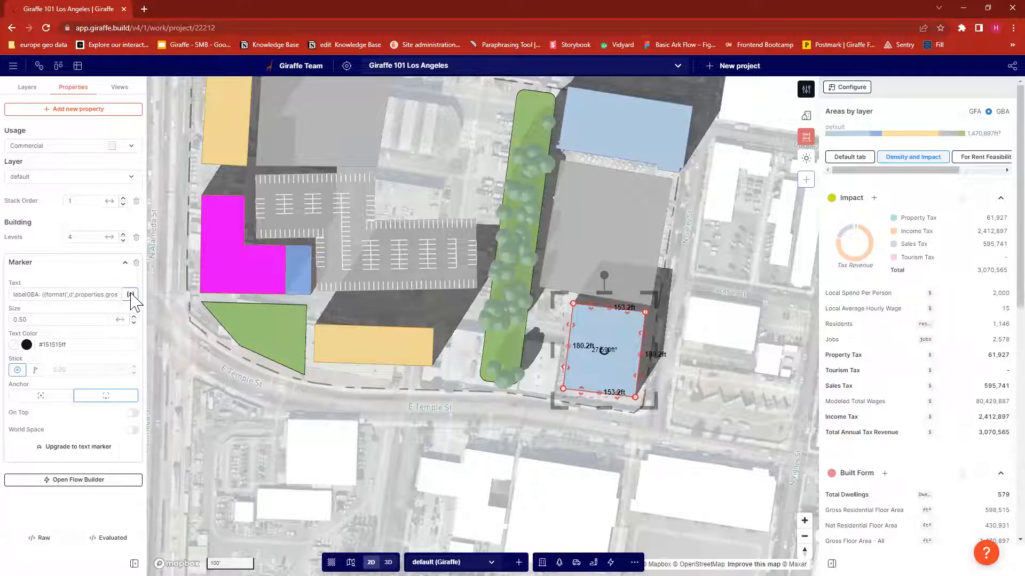
left_click(131, 295)
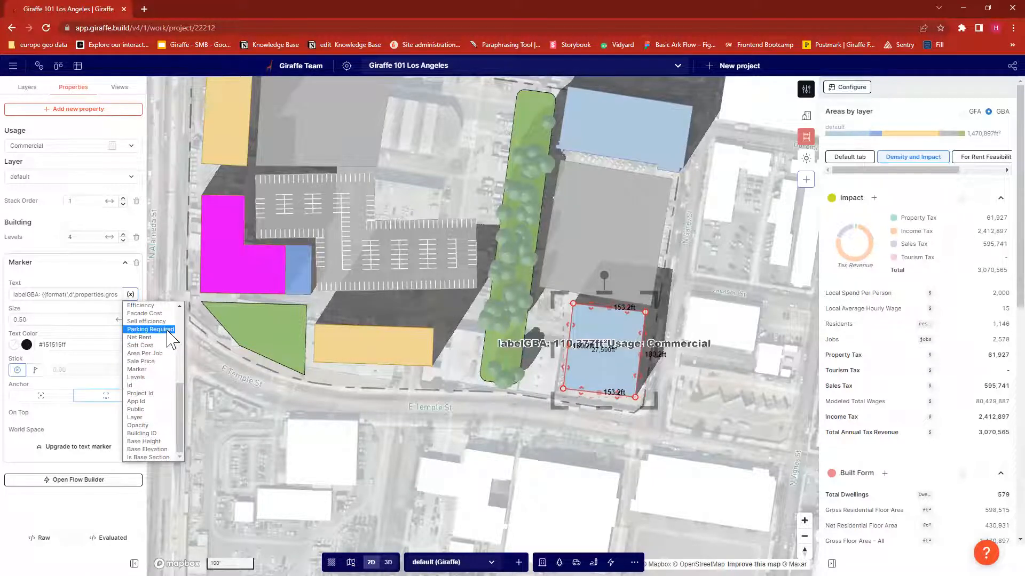
left_click(817, 358)
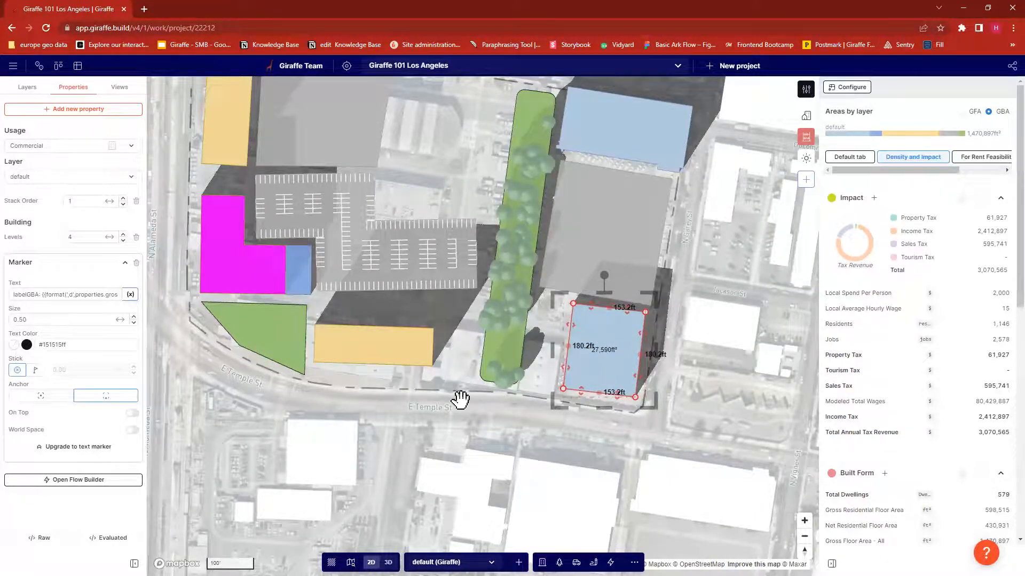
Step: Delete the Parking Required expression from the label text, keeping the GBA and Usage expressions
left_click_drag(99, 298, 135, 296)
left_click(118, 294)
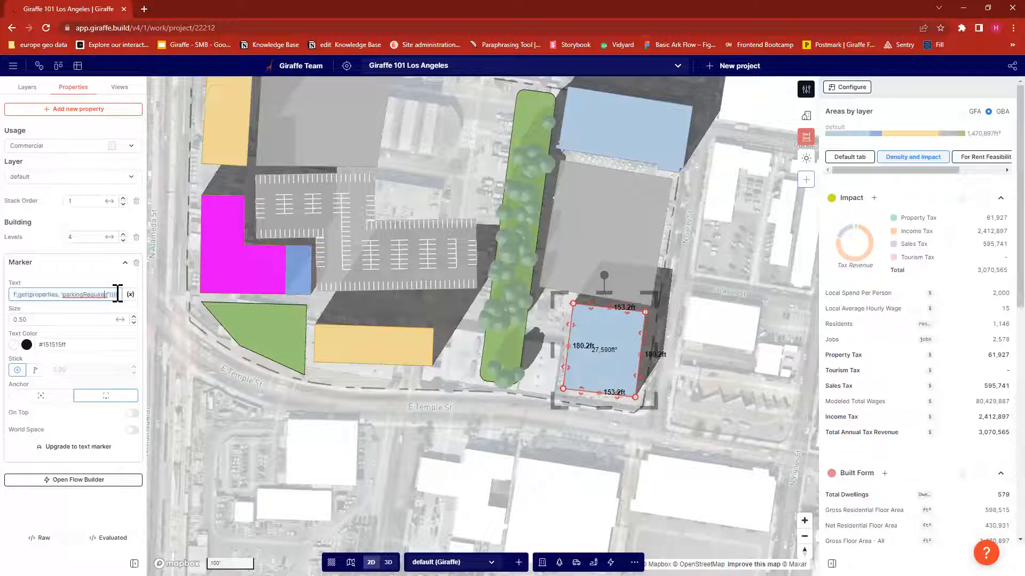
left_click_drag(24, 295, 147, 294)
key("Left")
key("Left")
key("Left")
key("Left")
key("Left")
key("Left")
key("Left")
key("Left")
key("Left")
key("Left")
key("Left")
key("Left")
key("Left")
key("Left")
key("Left")
key("Left")
key("Left")
key("Left")
key("Left")
key("Left")
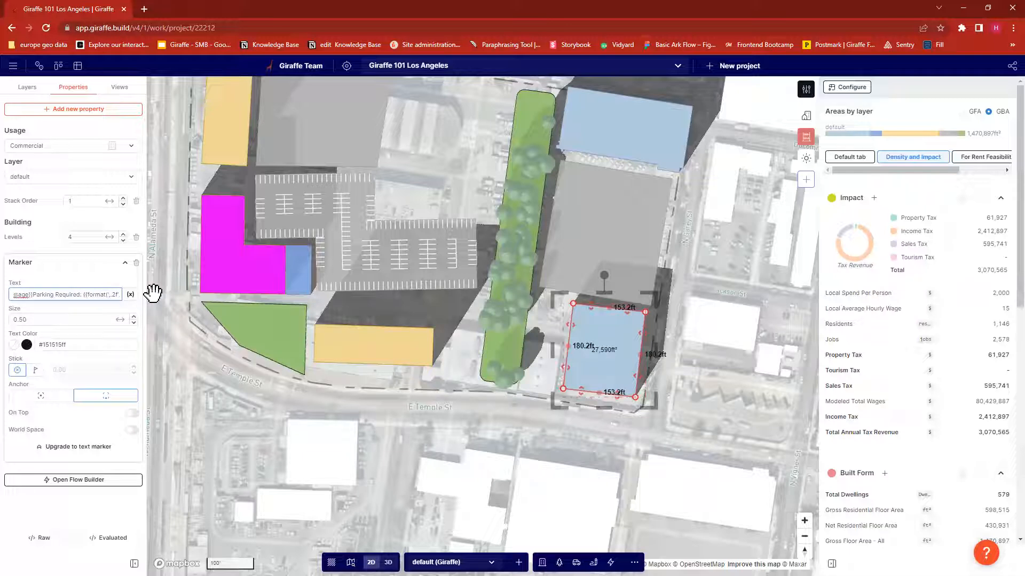
key("Left")
key("Left")
key("Left")
key("Left")
key("Left")
key("Left")
key("Left")
key("Left")
key("Left")
key("Left")
key("Left")
key("Left")
key("Left")
key("Left")
key("Left")
key("Left")
key("Left")
key("Left")
key("Left")
key("Left")
key("Left")
key("Left")
key("Left")
key("Left")
key("Left")
key("Left")
key("Left")
key("Left")
key("Left")
key("Left")
key("Left")
key("Left")
key("Left")
key("Left")
key("Left")
key("Left")
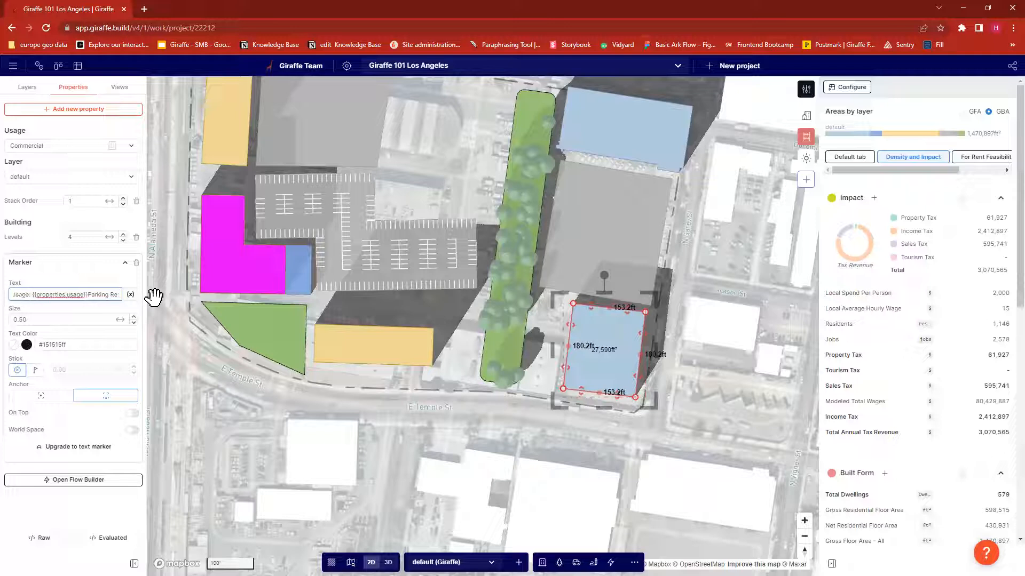
key("Left")
key("Left")
key("Left")
key("Left")
key("Left")
key("Left")
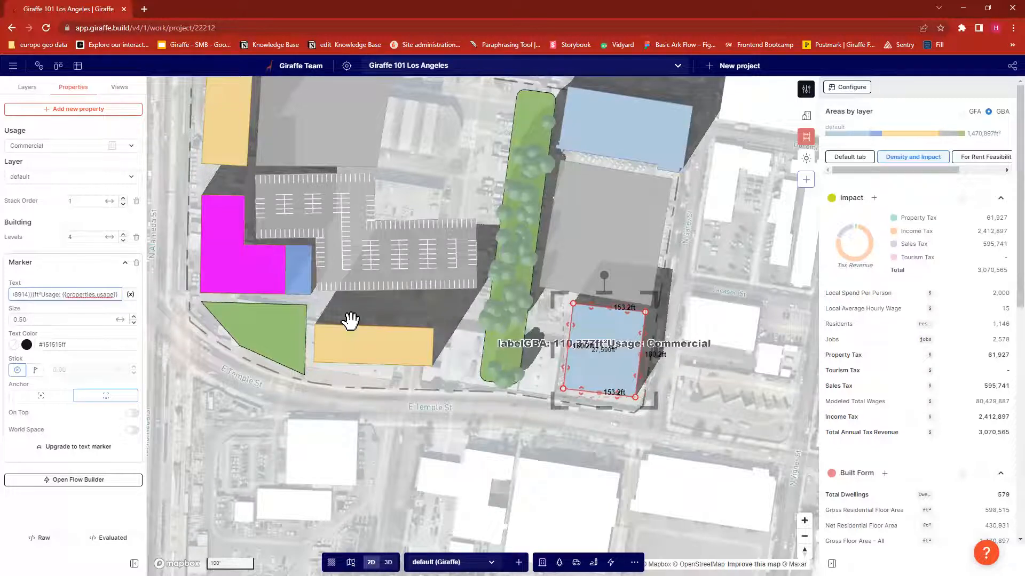
Step: Set the label's text color to red #ff0000 and deselect the building
left_click(27, 345)
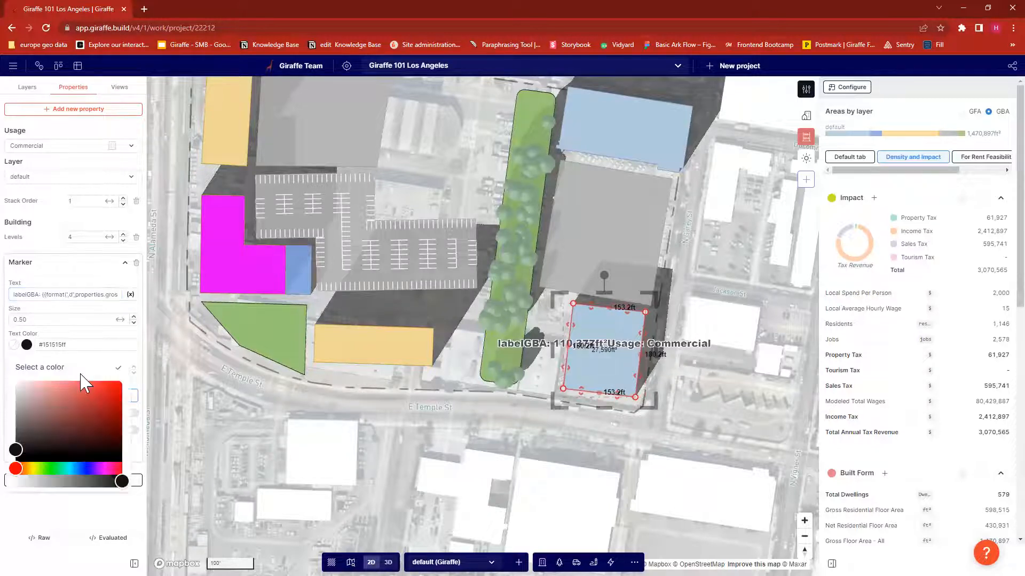
left_click_drag(109, 422, 144, 379)
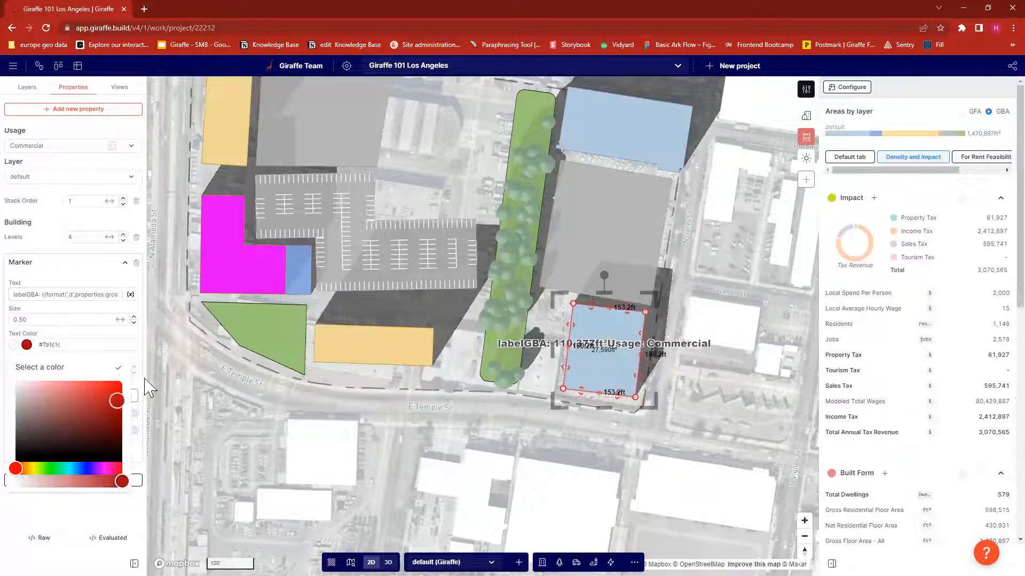
left_click(78, 280)
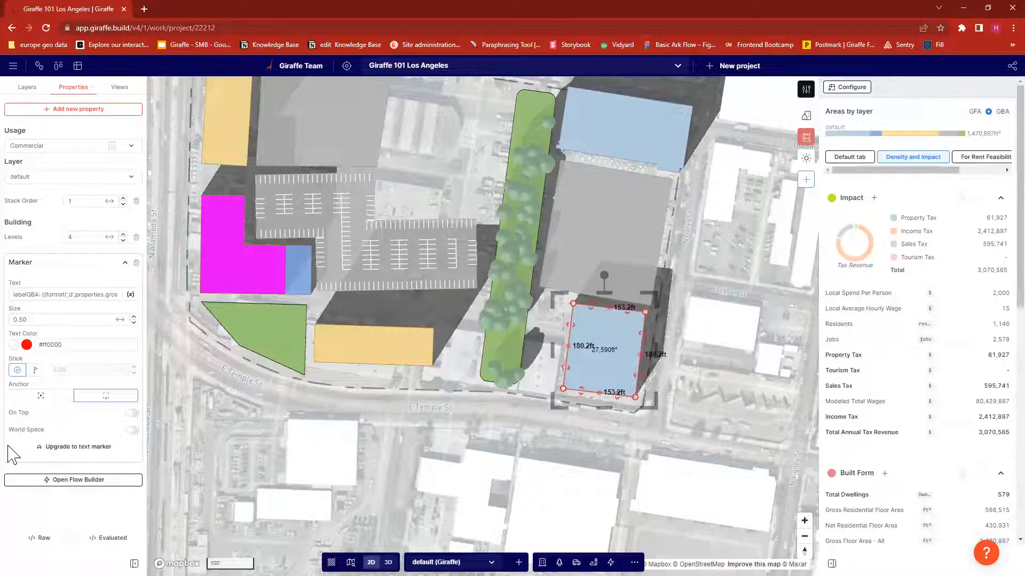
left_click(547, 494)
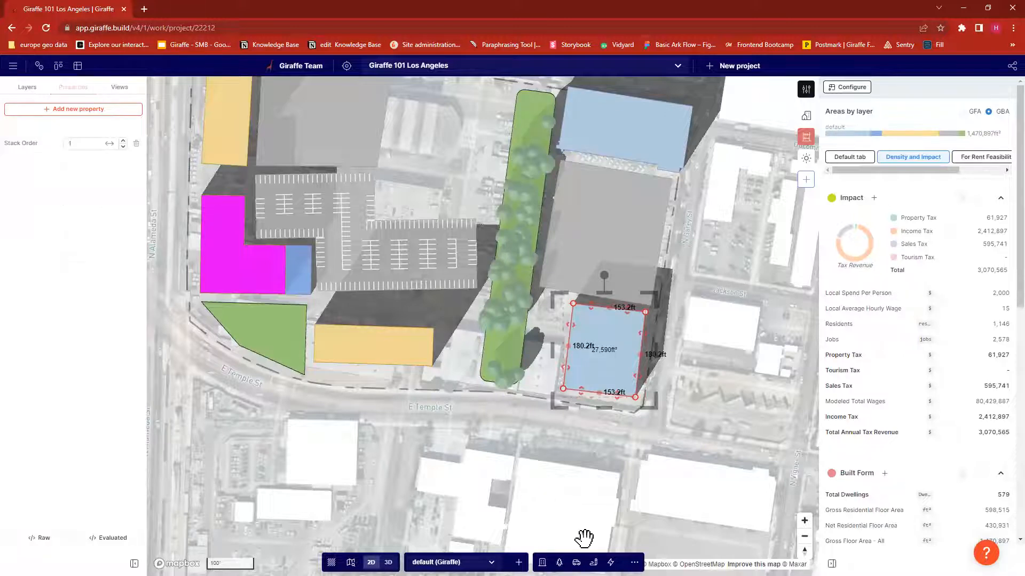
Step: Place a text annotation on the open ground between the surface parking lot and the tree-lined green strip
left_click(593, 562)
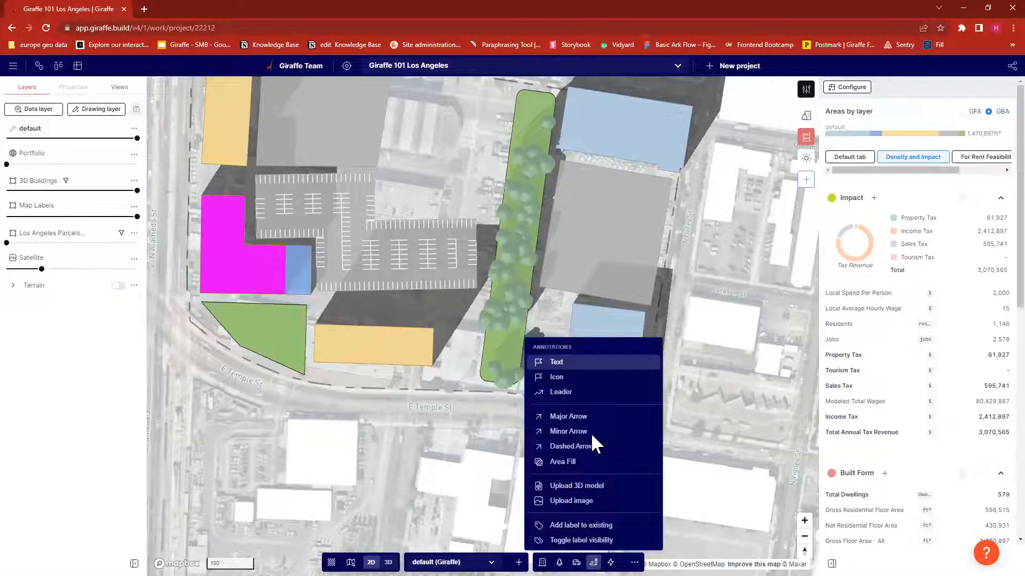
left_click(562, 360)
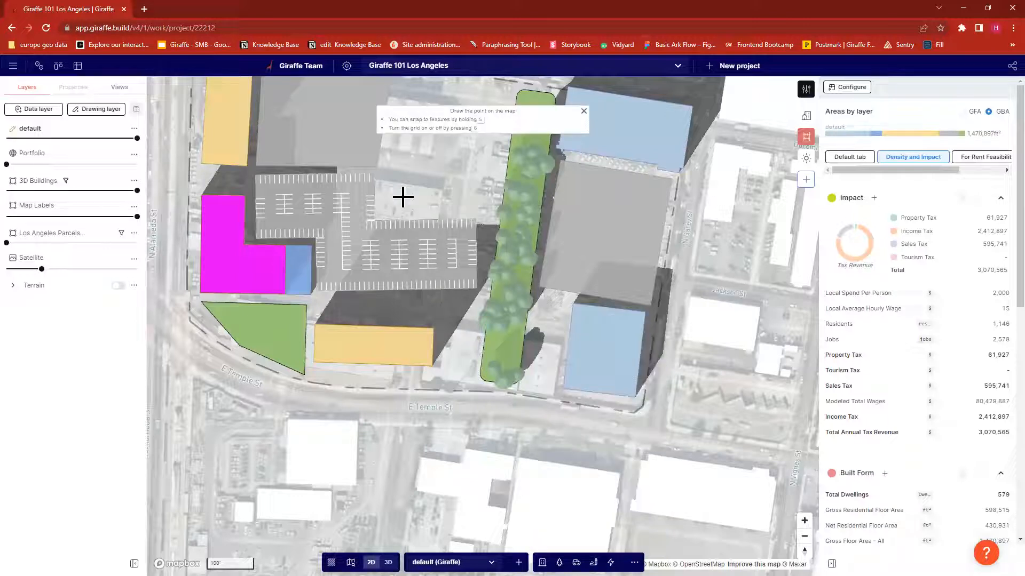
left_click(419, 174)
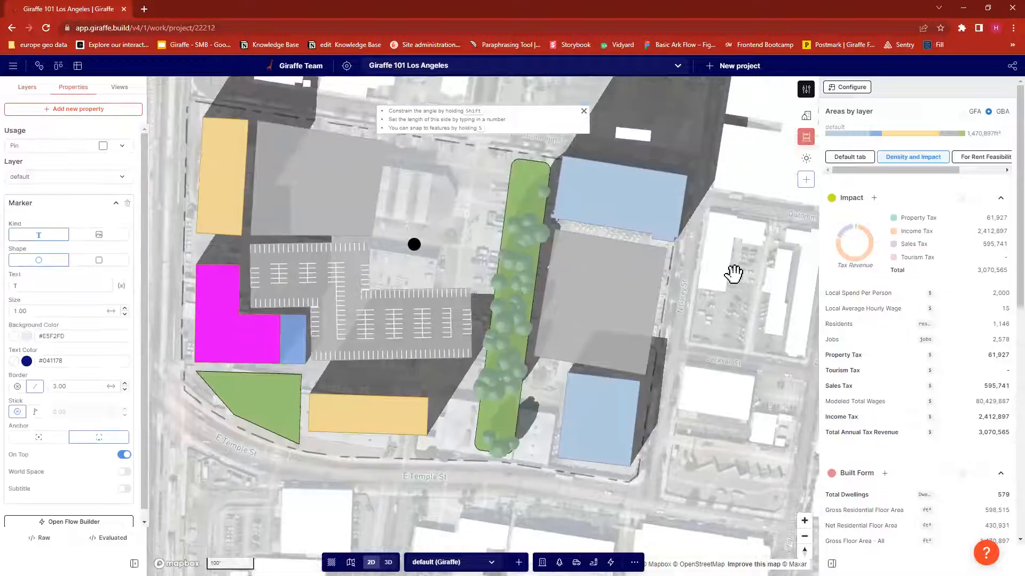
Step: In 3D view, set the annotation's text to "Text" and move its pin to the edge of the nearby striped-roof building
left_click(388, 563)
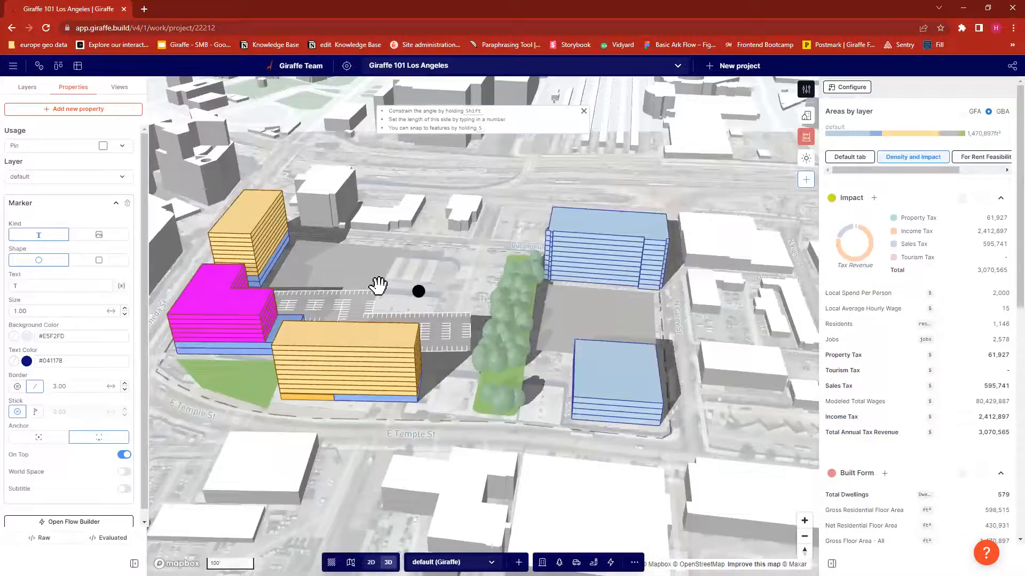
scroll(467, 305, "up", 1)
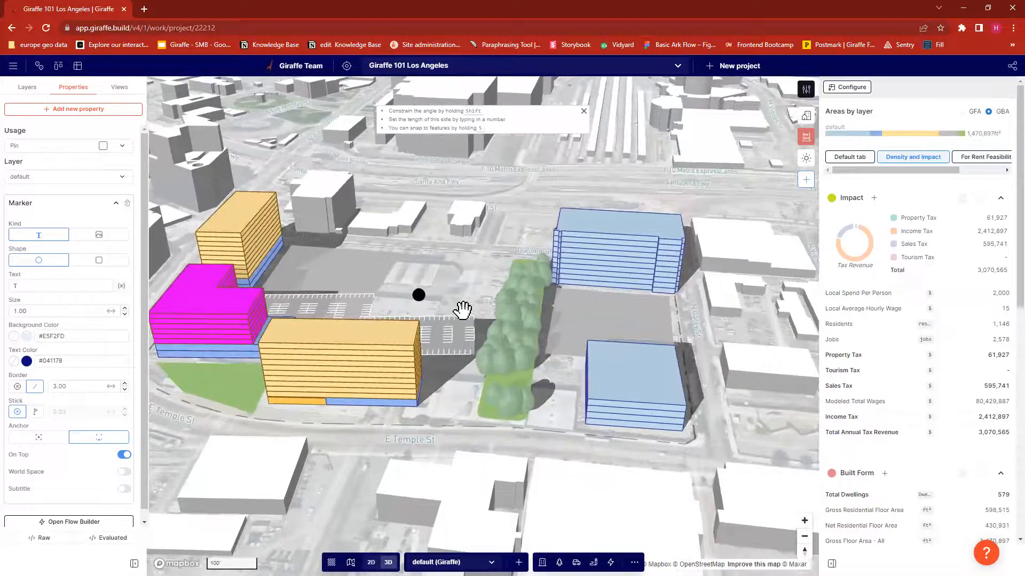
scroll(463, 309, "up", 5)
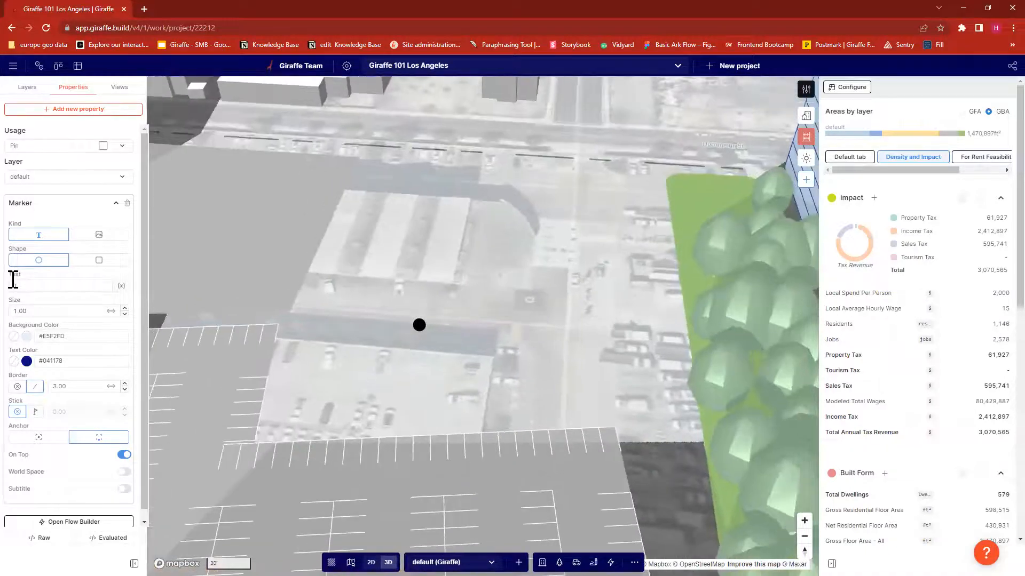
left_click(26, 286)
type("T")
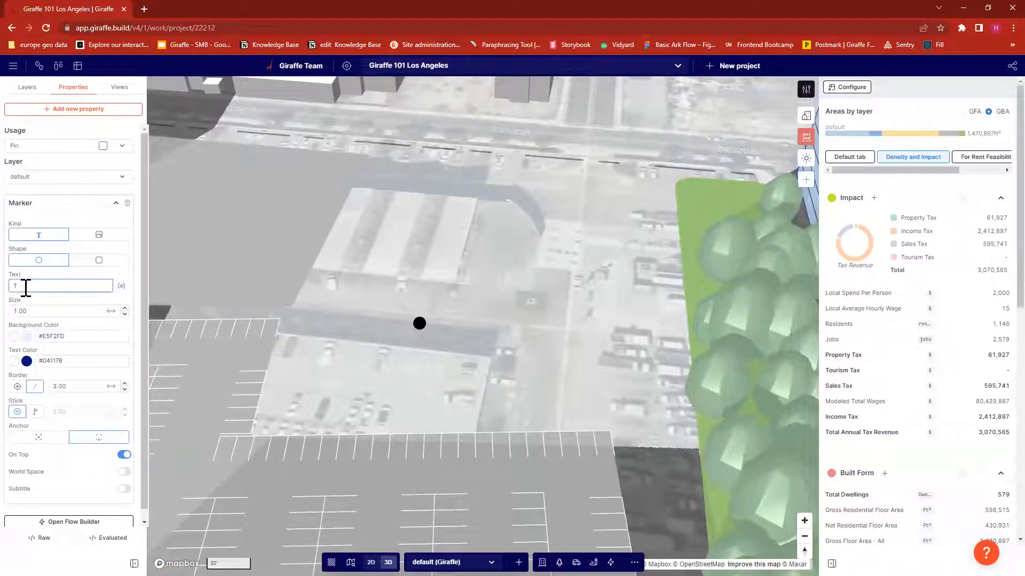
type("ext")
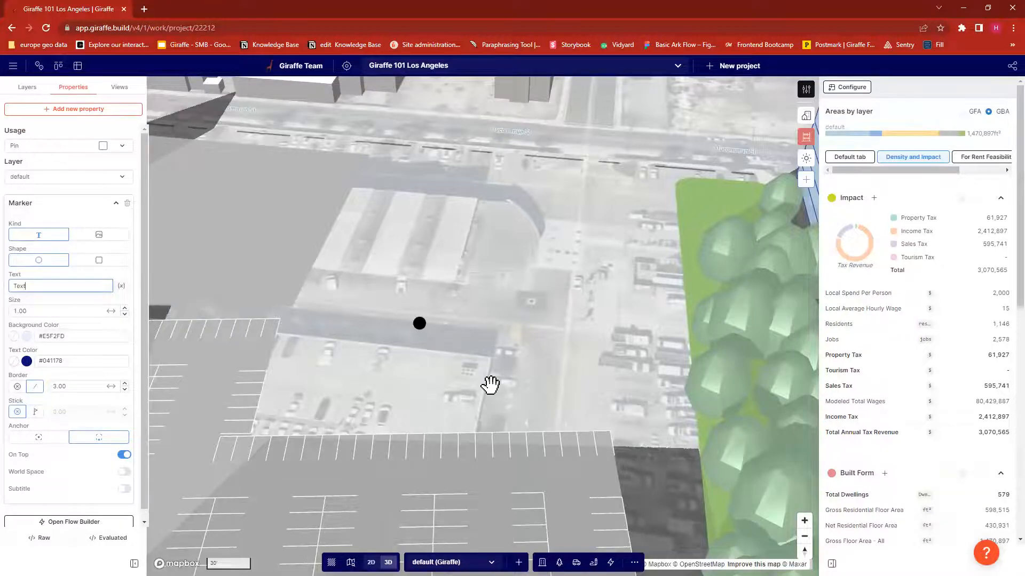
left_click_drag(496, 386, 560, 382)
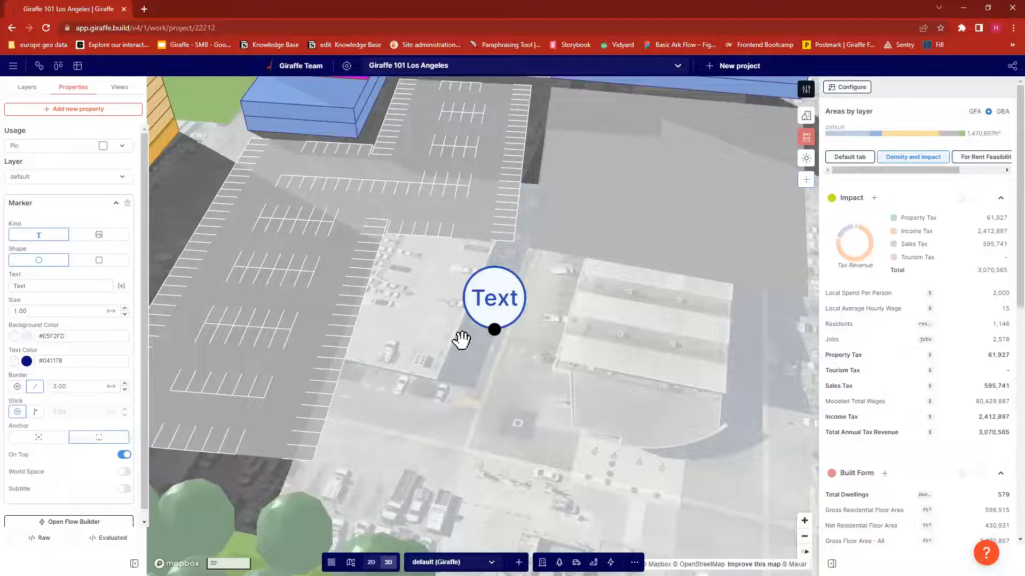
mouse_move(493, 328)
left_mouse_down()
mouse_move(575, 238)
mouse_move(608, 259)
left_mouse_up()
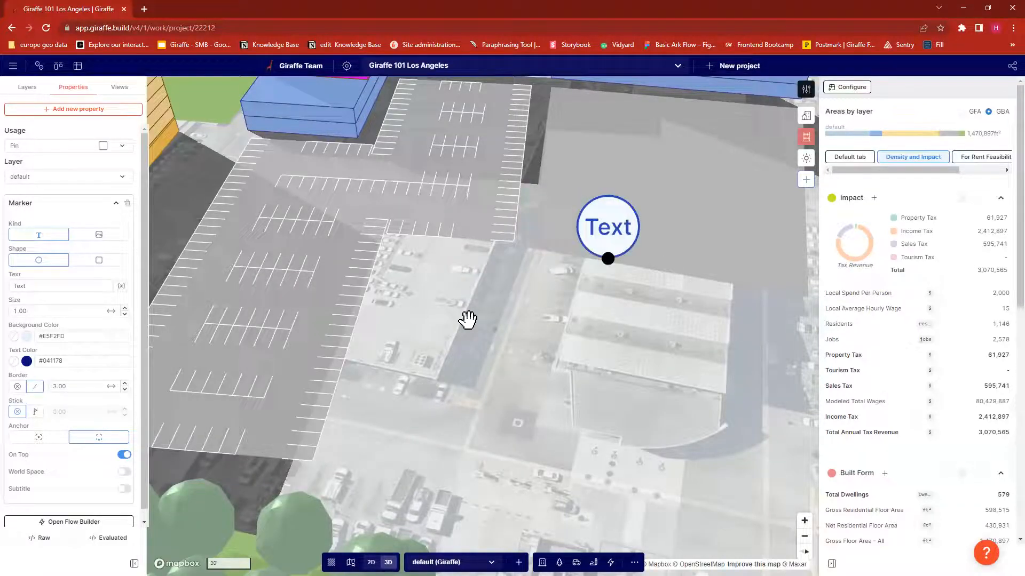
Step: Add a stick of 10.00 to the text marker, try the square shape, return to the circular one and deselect the marker
left_click(36, 412)
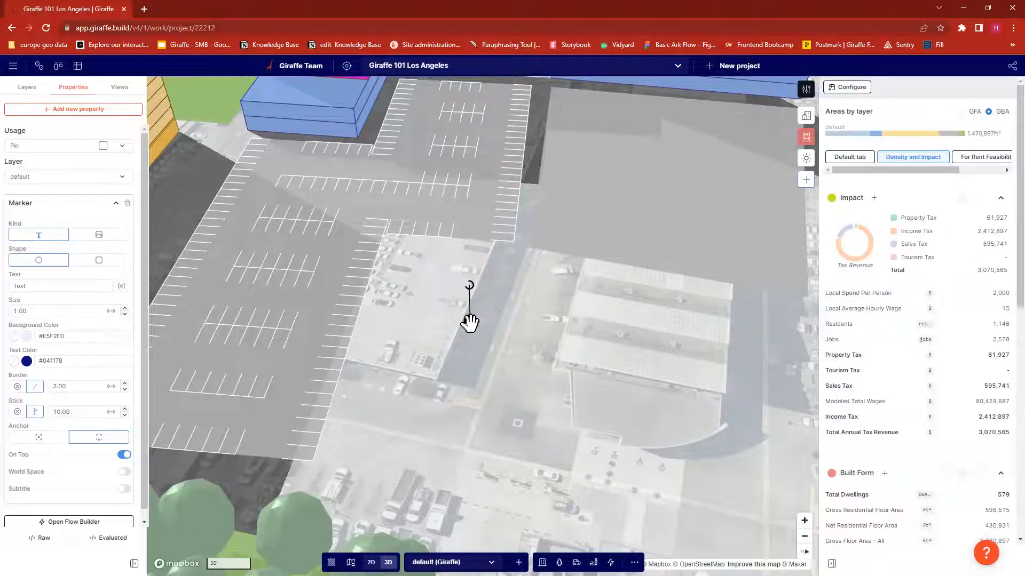
left_click(101, 260)
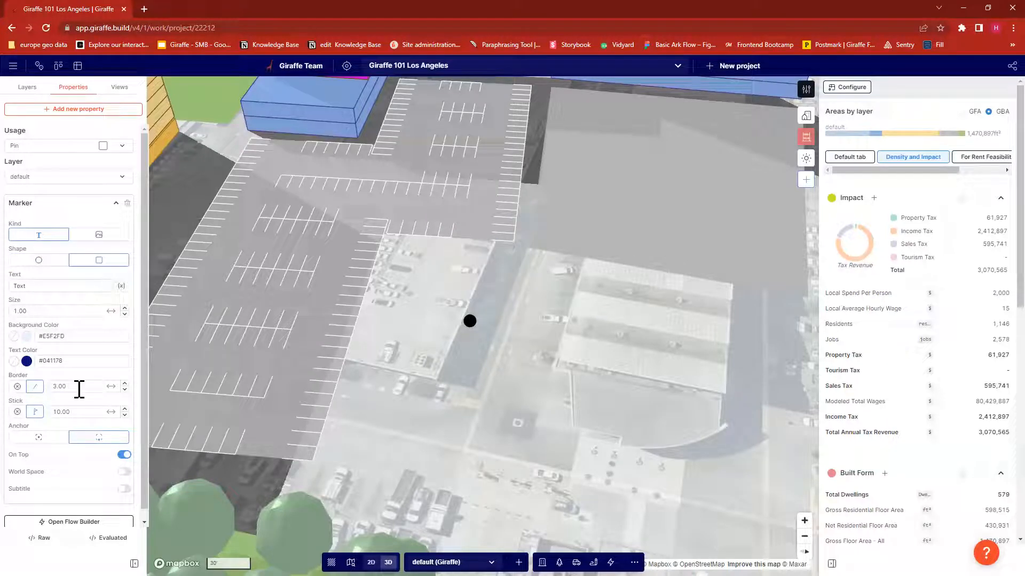
scroll(108, 453, "down", 1)
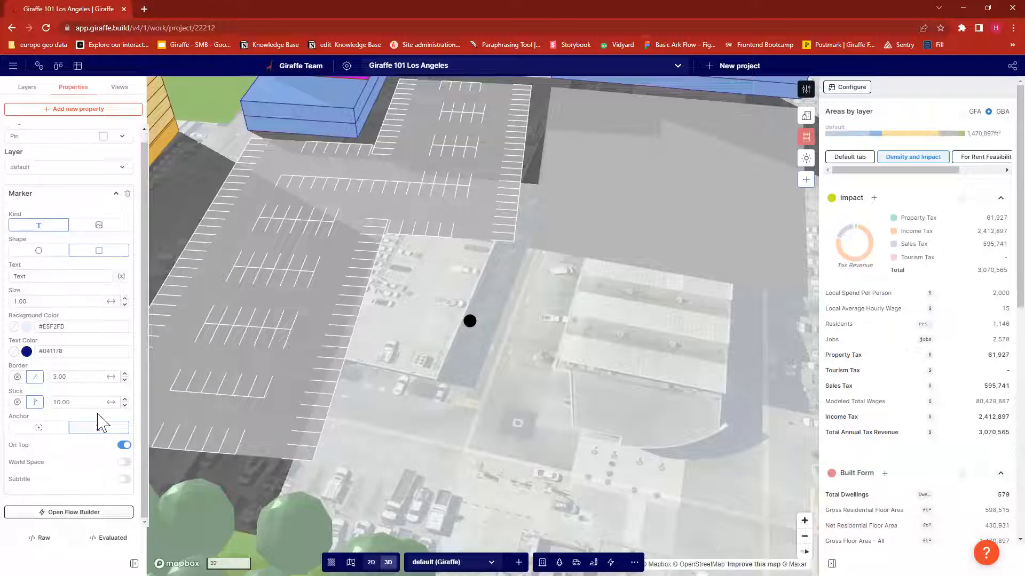
left_click(38, 251)
left_click(435, 409)
Step: Frame the whole site from a steep overhead 3D angle and save it as a view titled "Top view"
scroll(435, 409, "down", 5)
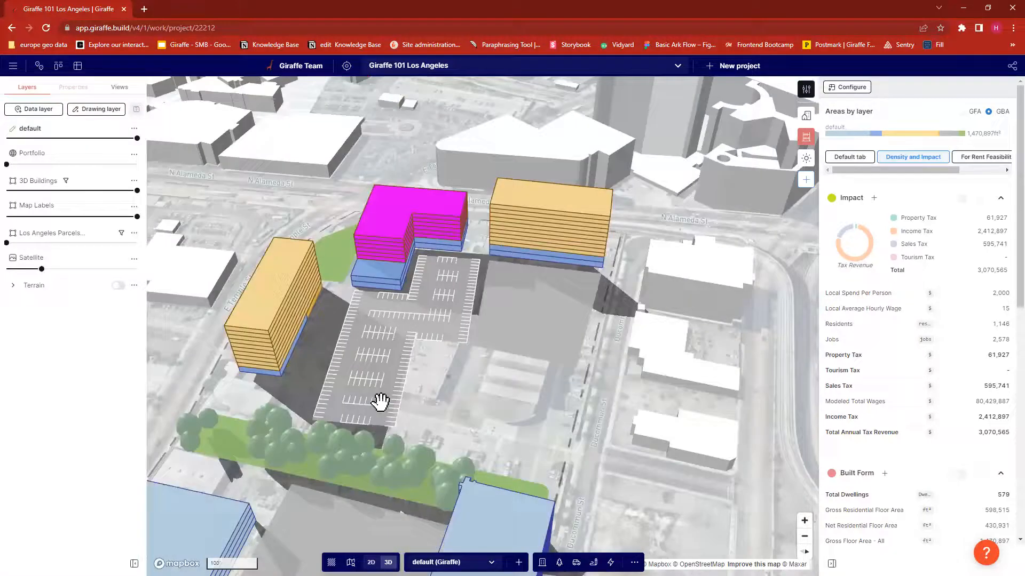
right_click_drag(453, 425, 464, 423)
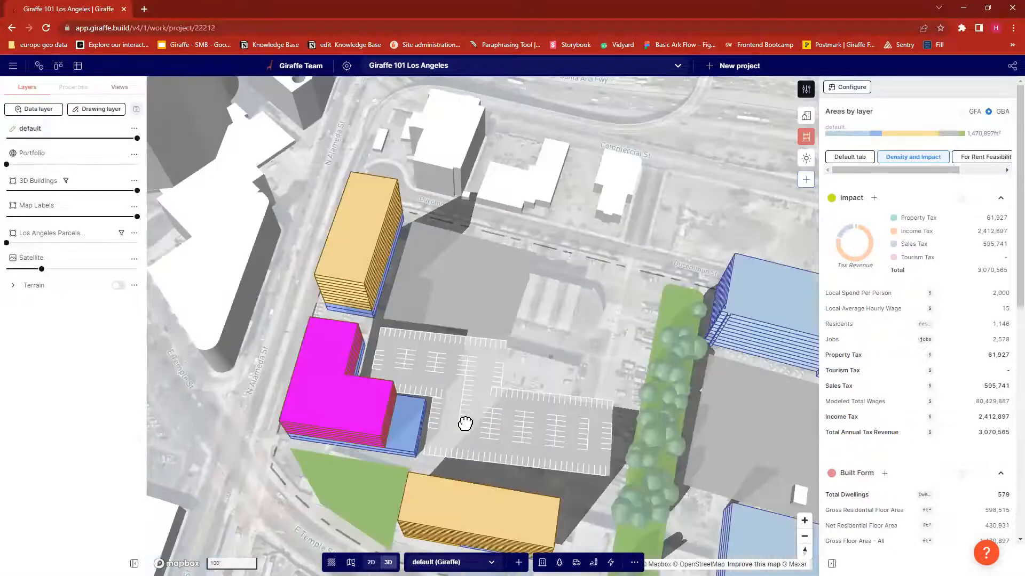
right_click_drag(497, 247, 457, 242)
left_click_drag(454, 244, 451, 243)
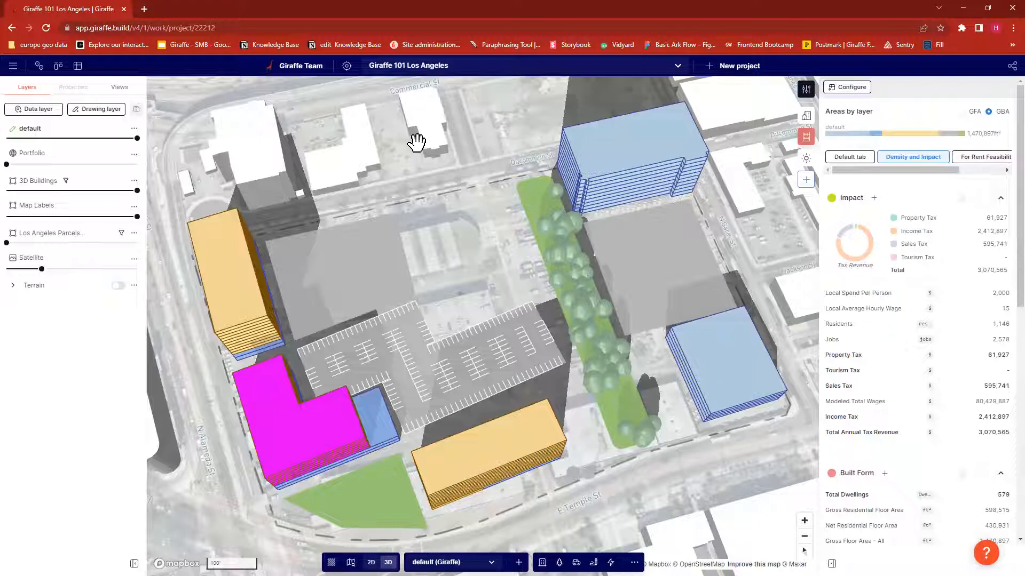
left_click(120, 88)
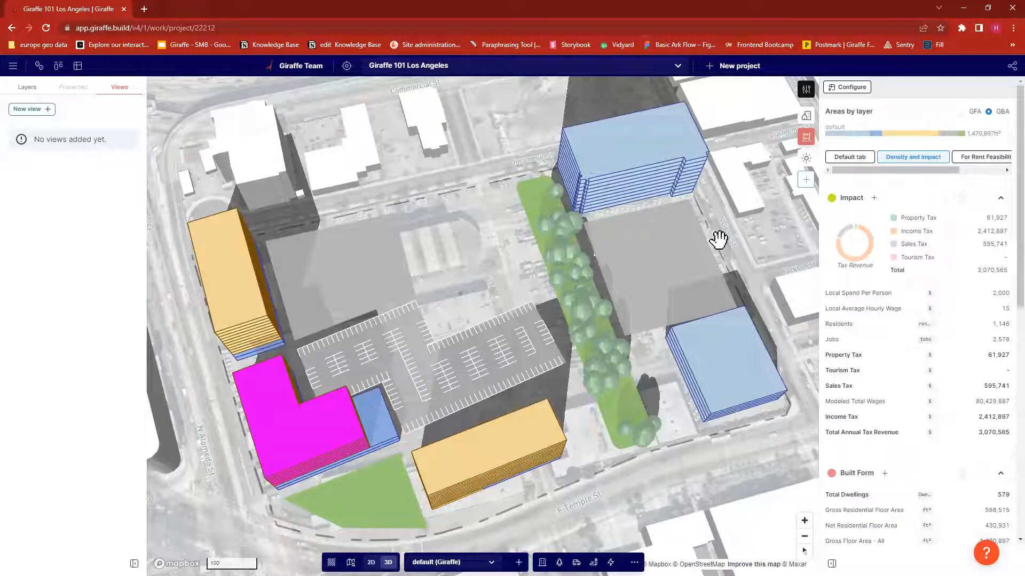
left_click(18, 109)
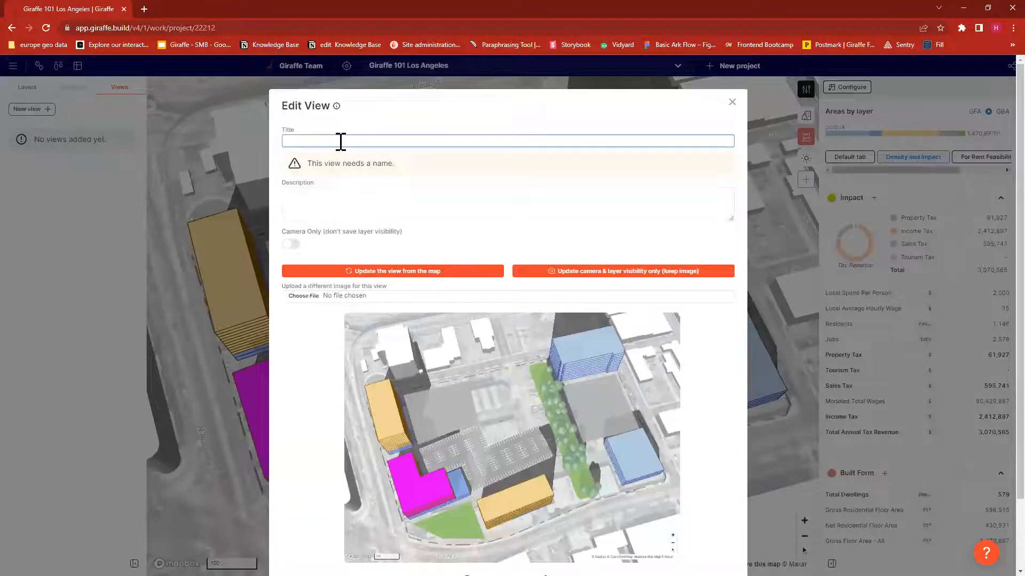
type("op view")
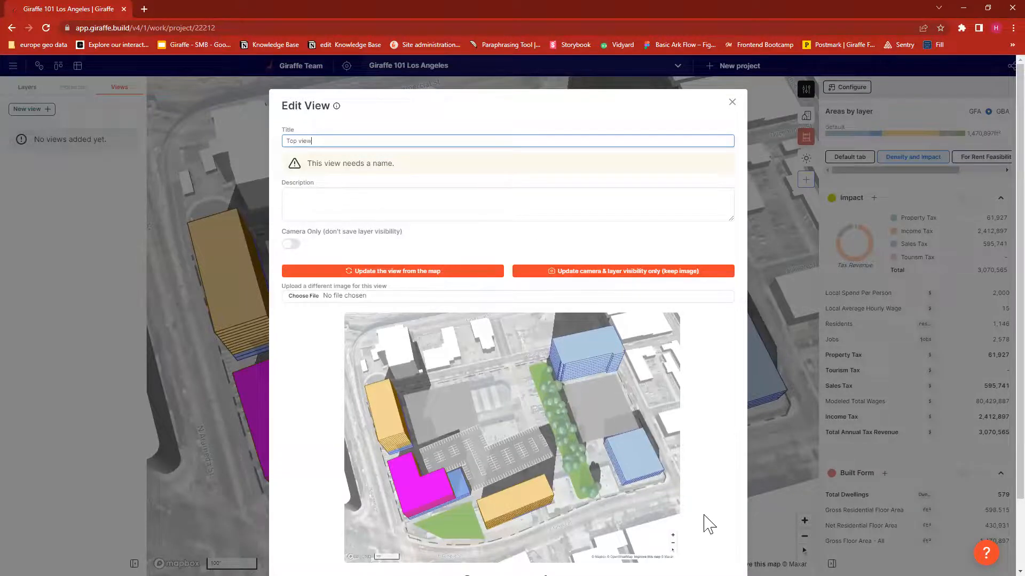
scroll(709, 524, "down", 2)
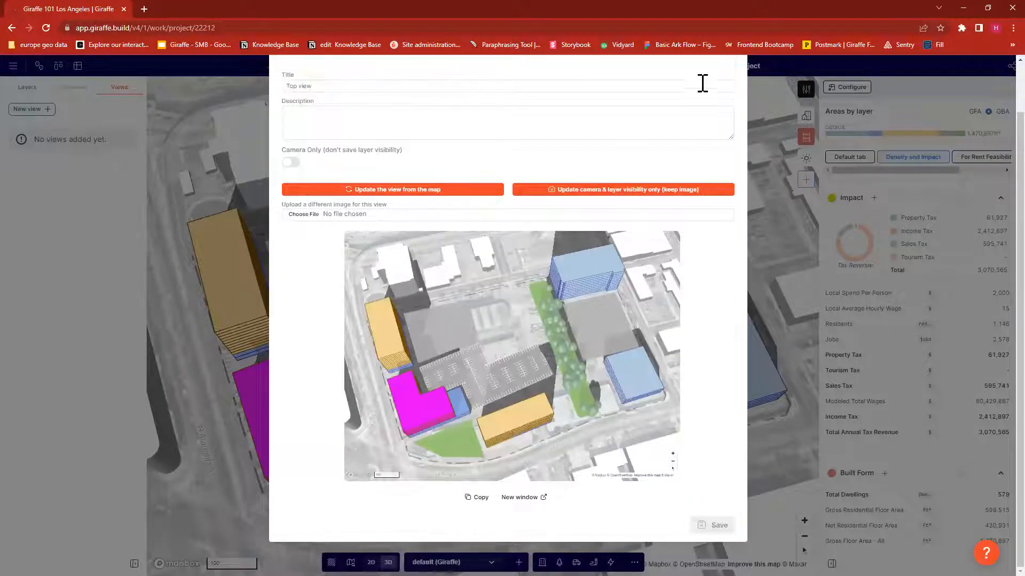
scroll(723, 130, "up", 2)
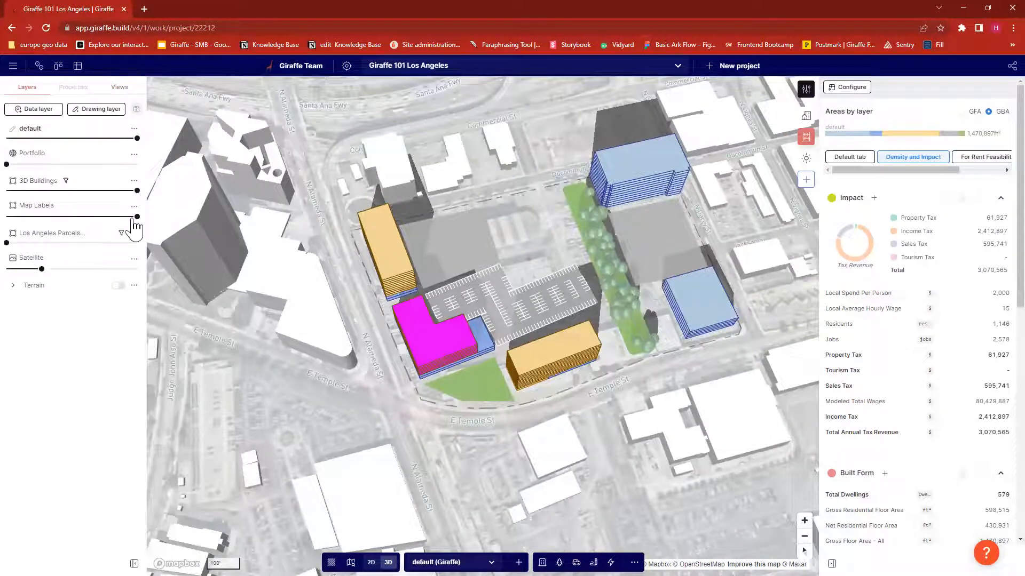
Step: Set the Satellite layer's opacity to 0% and make the Los Angeles Parcels layer fully opaque
left_click_drag(36, 270, 7, 269)
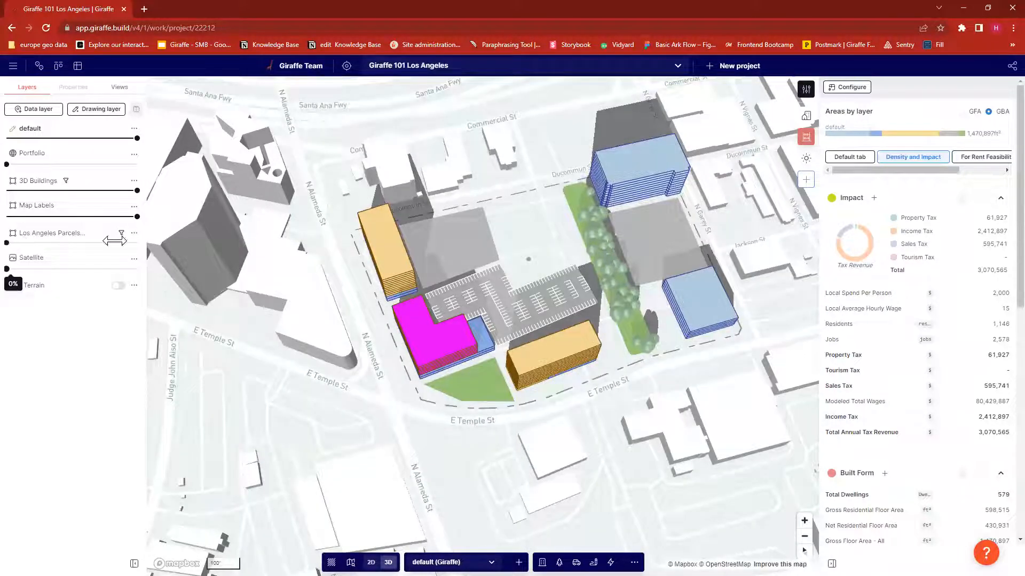
left_click(6, 243)
left_click_drag(257, 251, 277, 256)
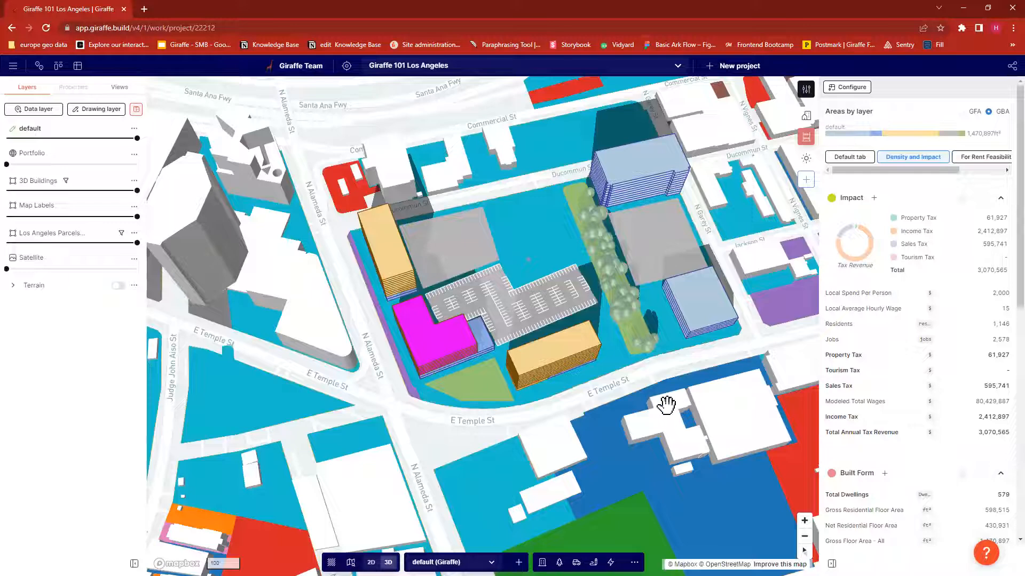
Step: Save a low oblique 3D view of the site from the opposite side, titled "with Parcels"
right_click_drag(595, 372, 516, 386)
left_click_drag(516, 385, 546, 346)
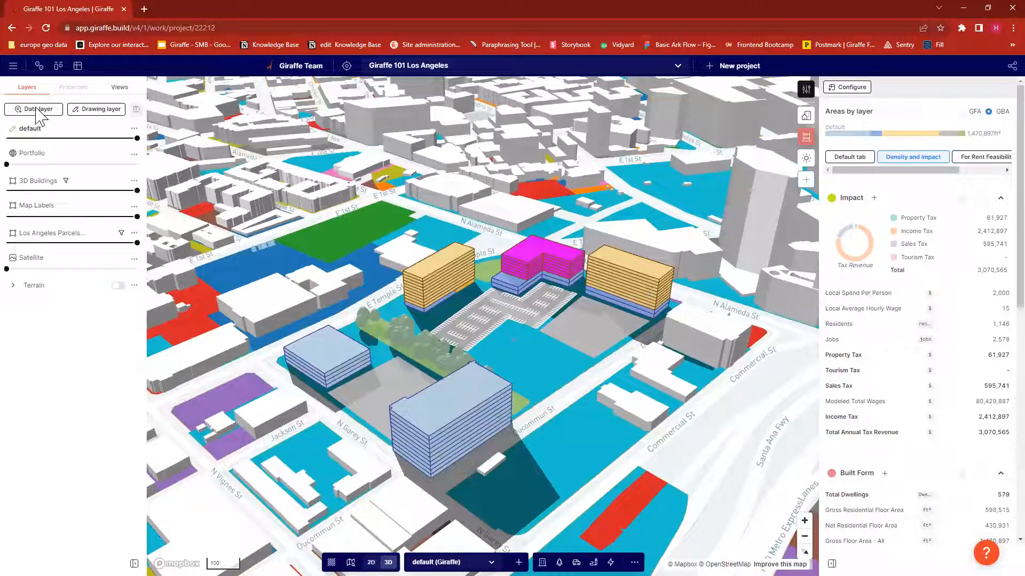
left_click(119, 87)
left_click(37, 110)
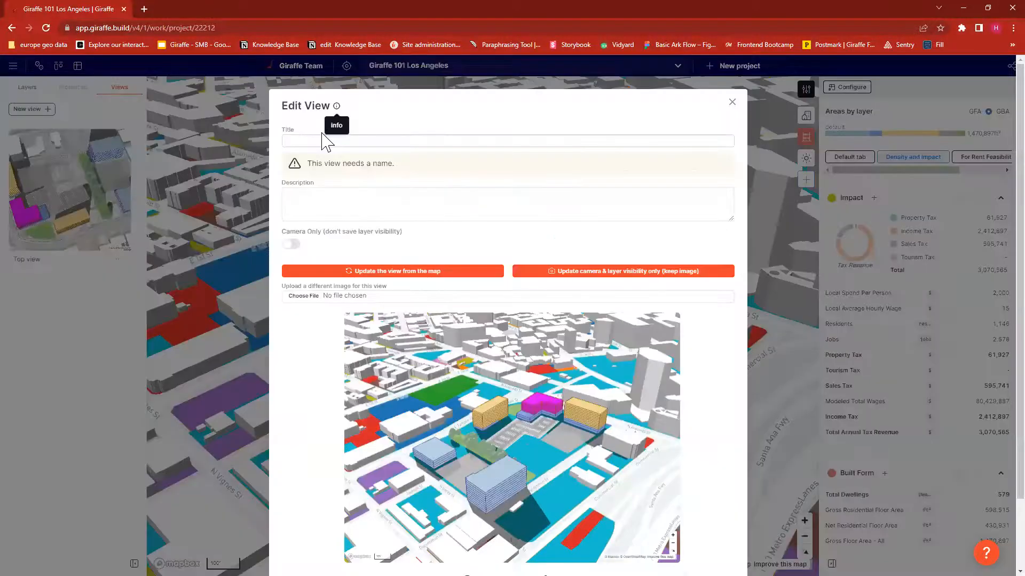
left_click(323, 140)
type("with Parcels")
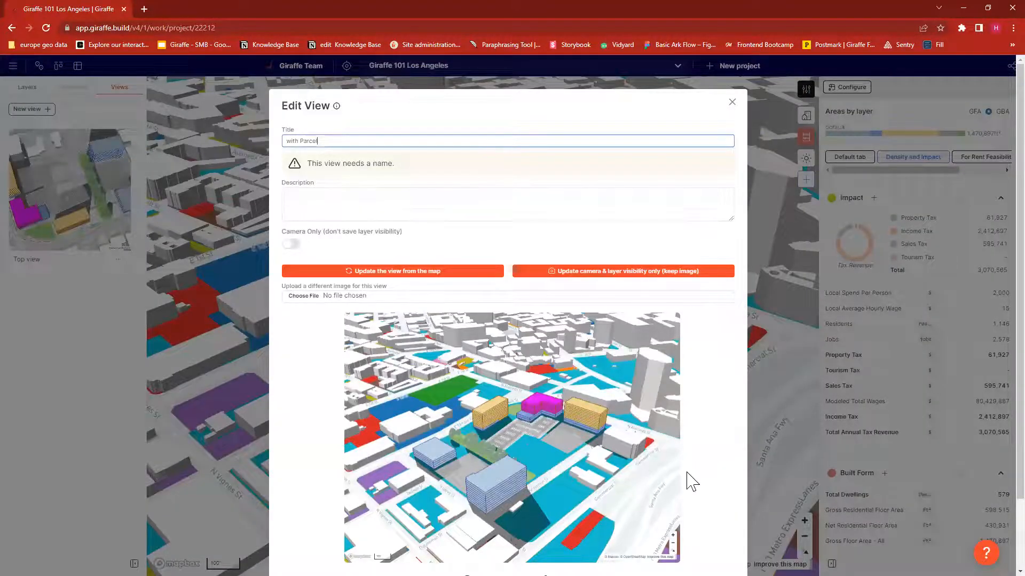
scroll(688, 481, "down", 3)
left_click(712, 525)
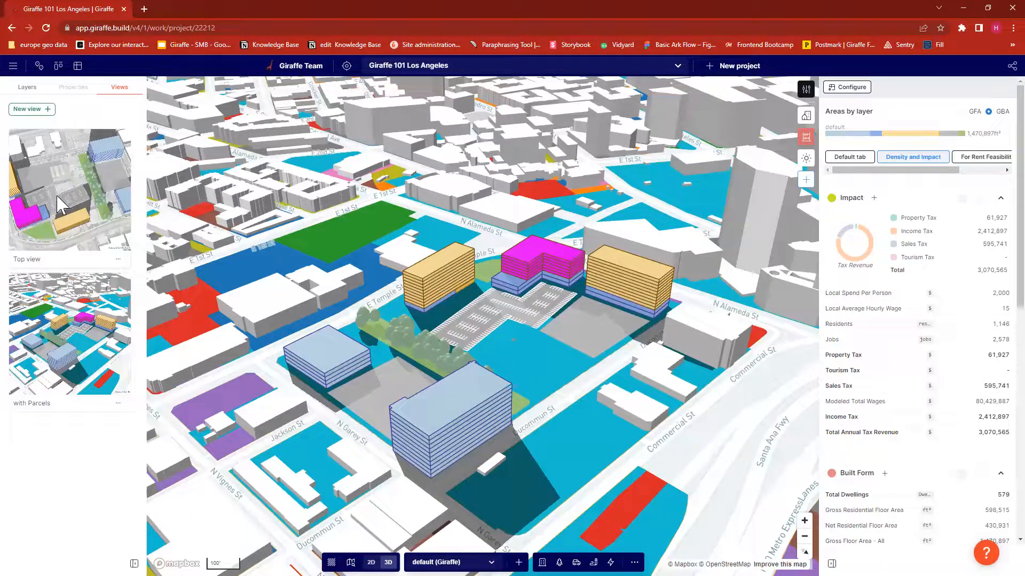
Step: Recall the Top view and with Parcels views, and save the current layer opacity and visibility as the project default
left_click(63, 181)
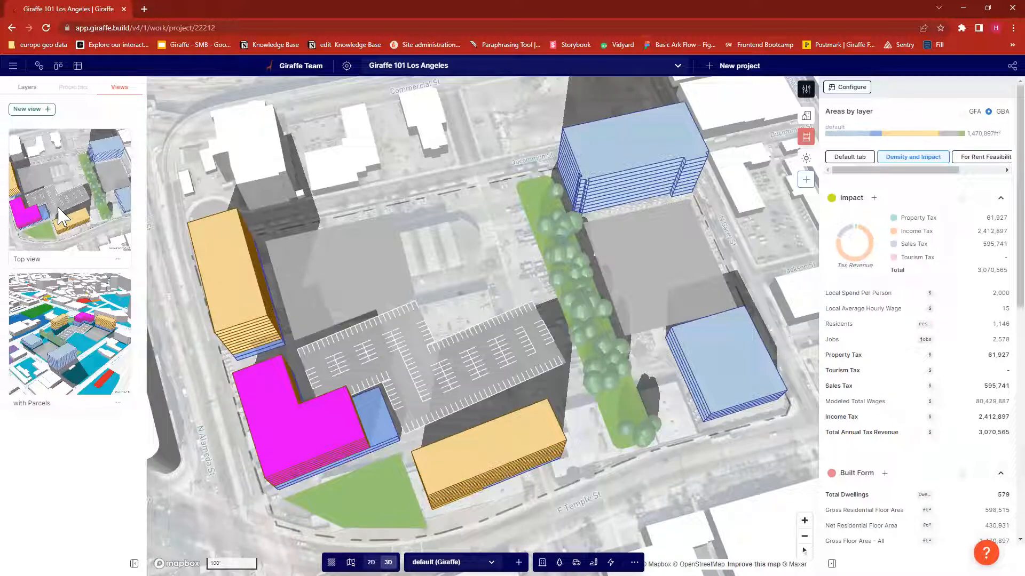
left_click(85, 339)
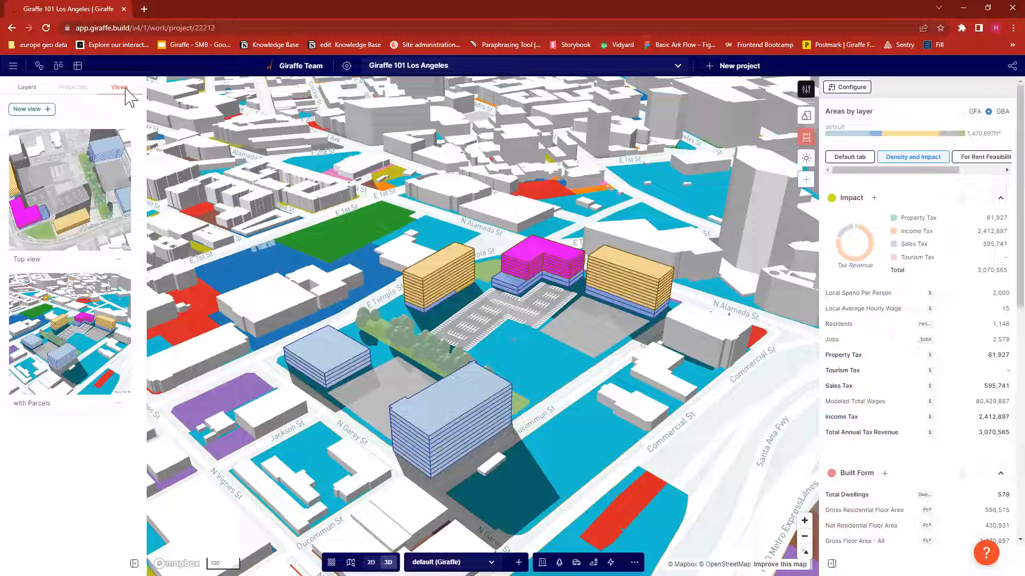
left_click(27, 88)
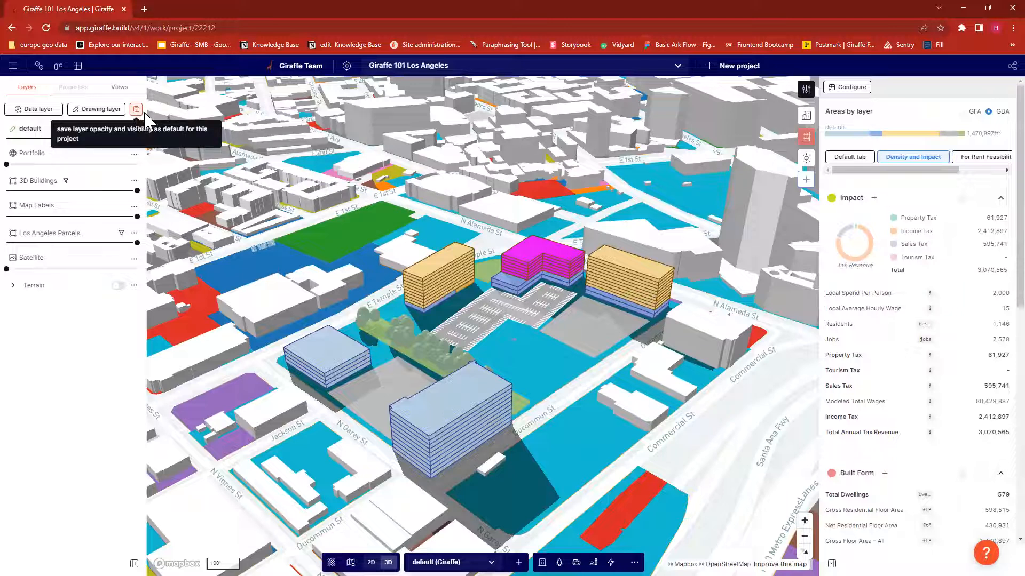
left_click(138, 111)
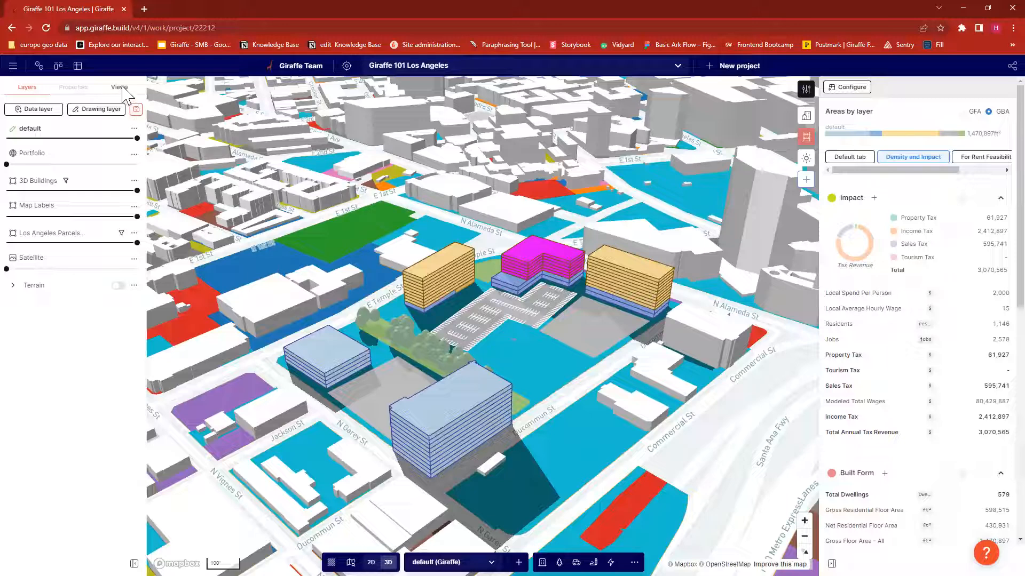
left_click(122, 87)
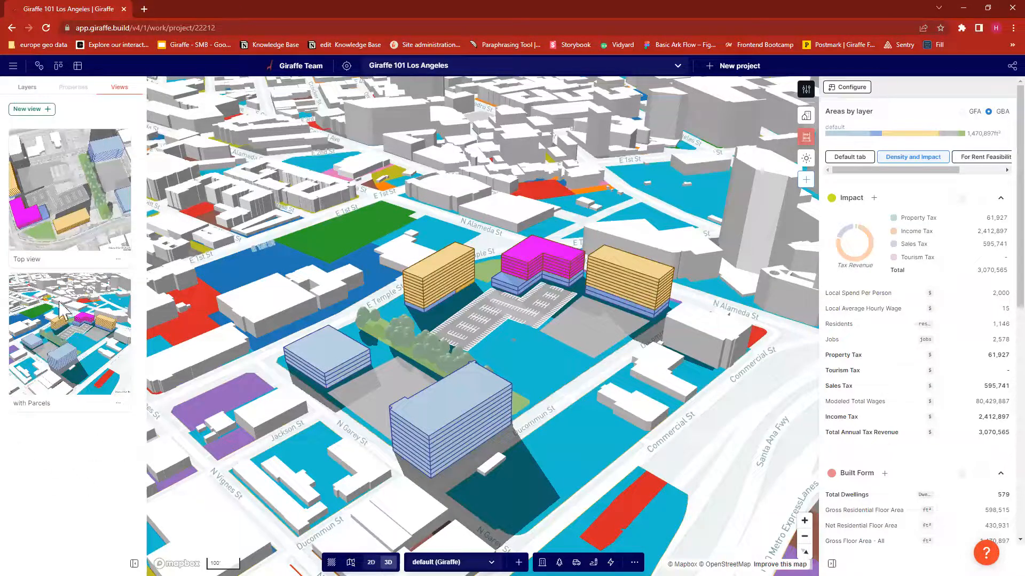
left_click(28, 88)
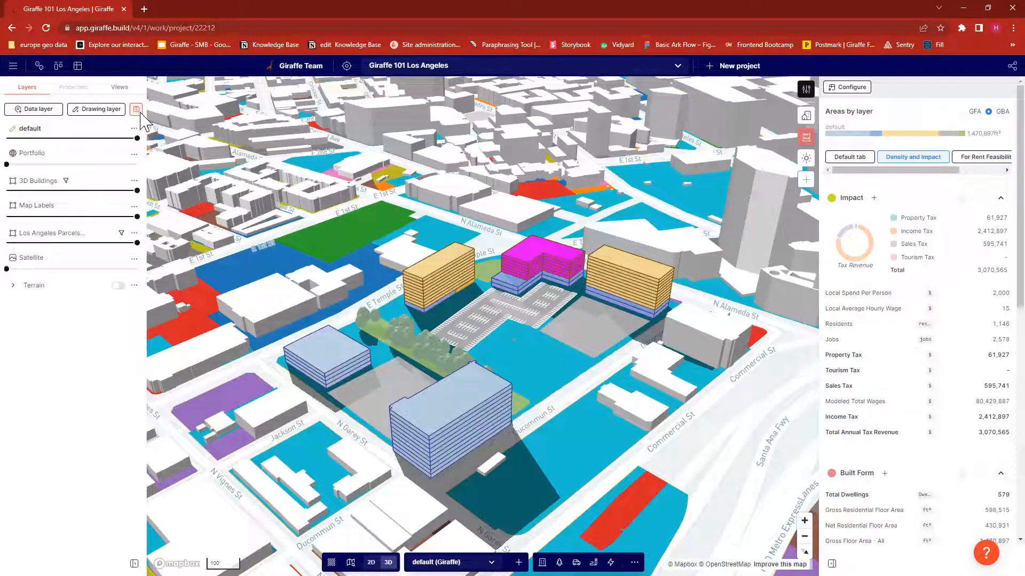
left_click_drag(141, 113, 98, 318)
Step: Show the project's area analytics by usage, create a feature from the sidewalk map path, and deselect it
left_click(806, 116)
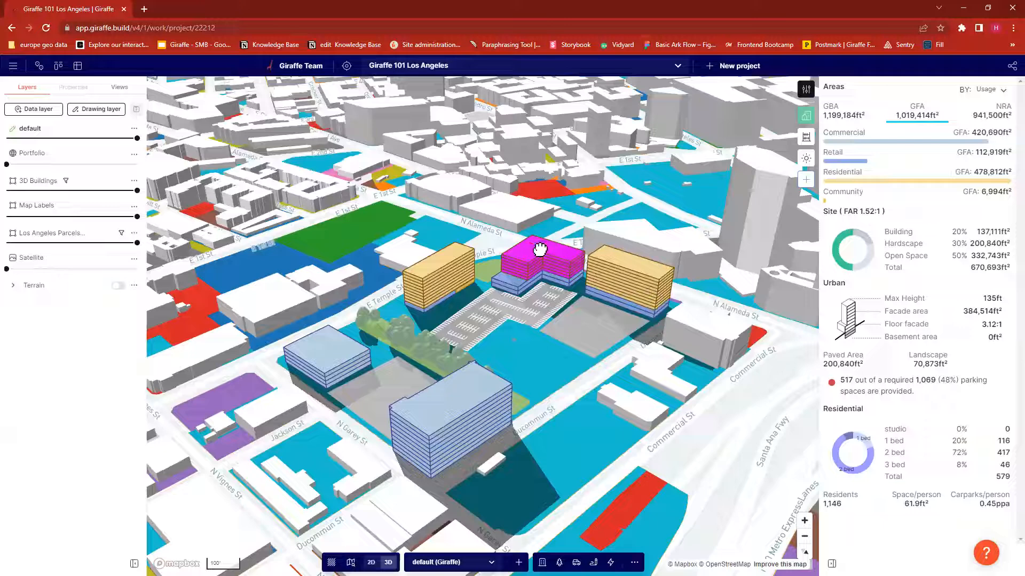
double_click(733, 424)
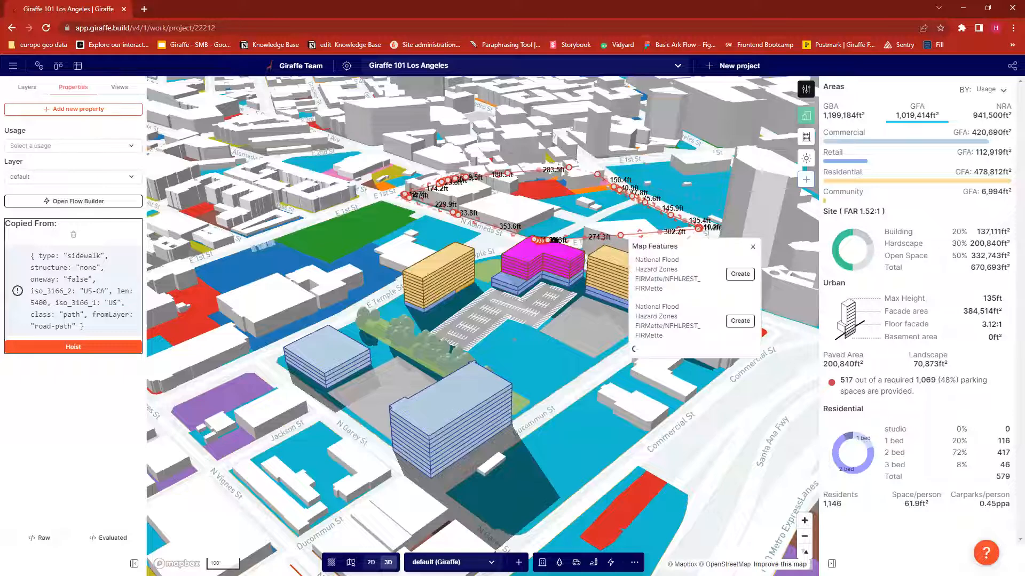
left_click(753, 246)
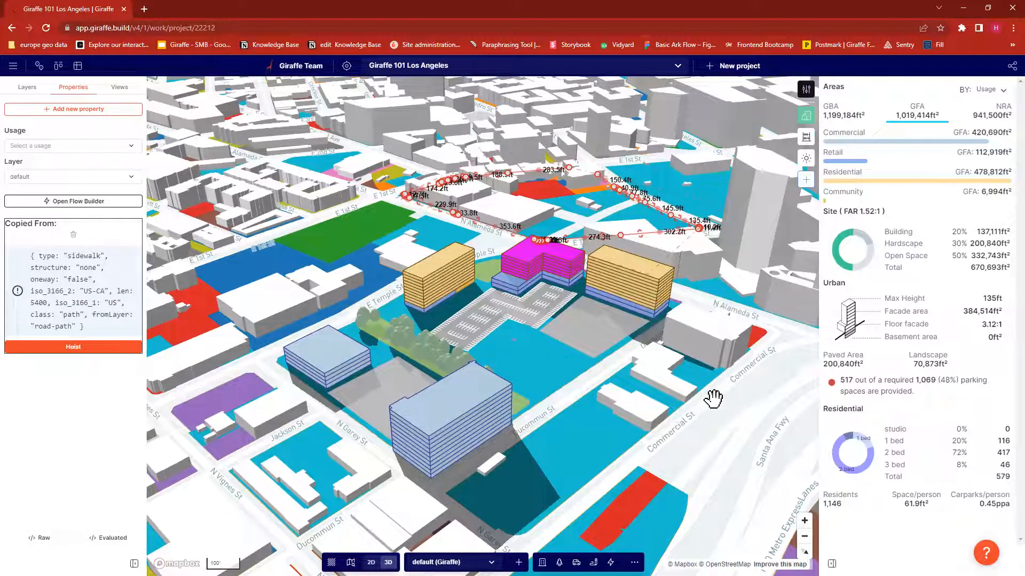
left_click_drag(716, 416, 714, 400)
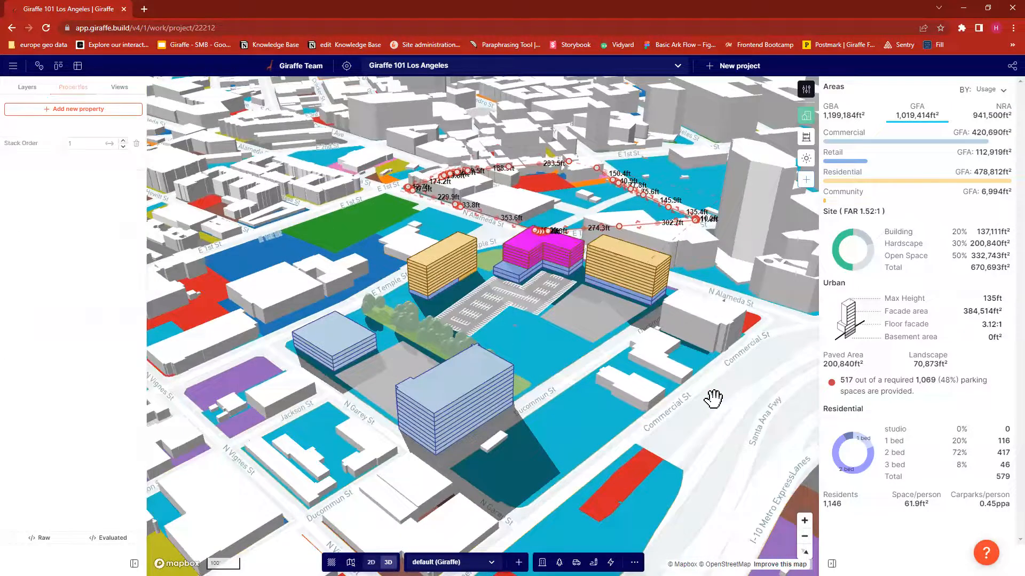
left_click(714, 399)
right_click_drag(704, 411, 647, 438)
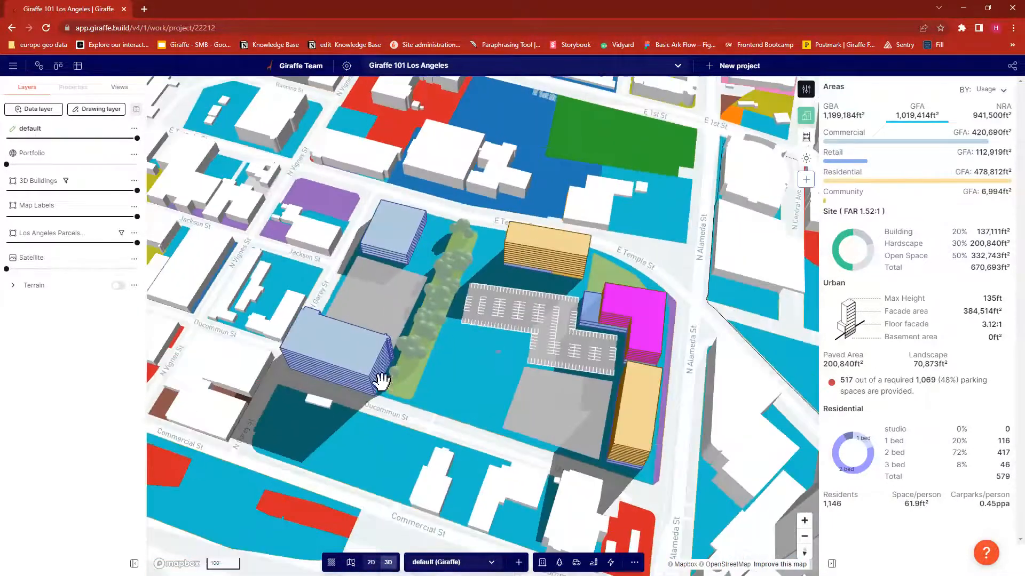
left_click_drag(478, 373, 535, 346)
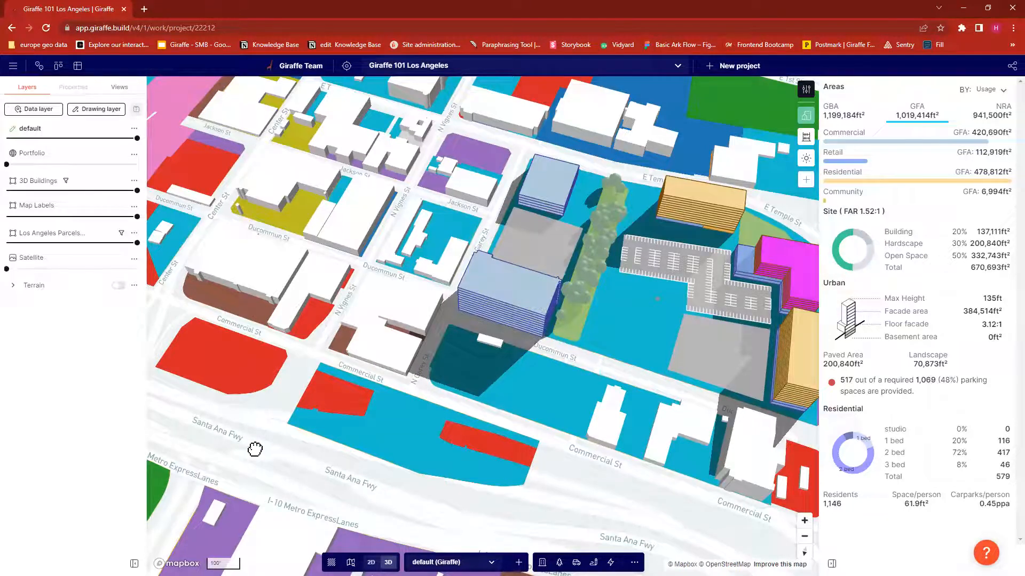
left_click(231, 443)
left_click(380, 458)
left_click(380, 428)
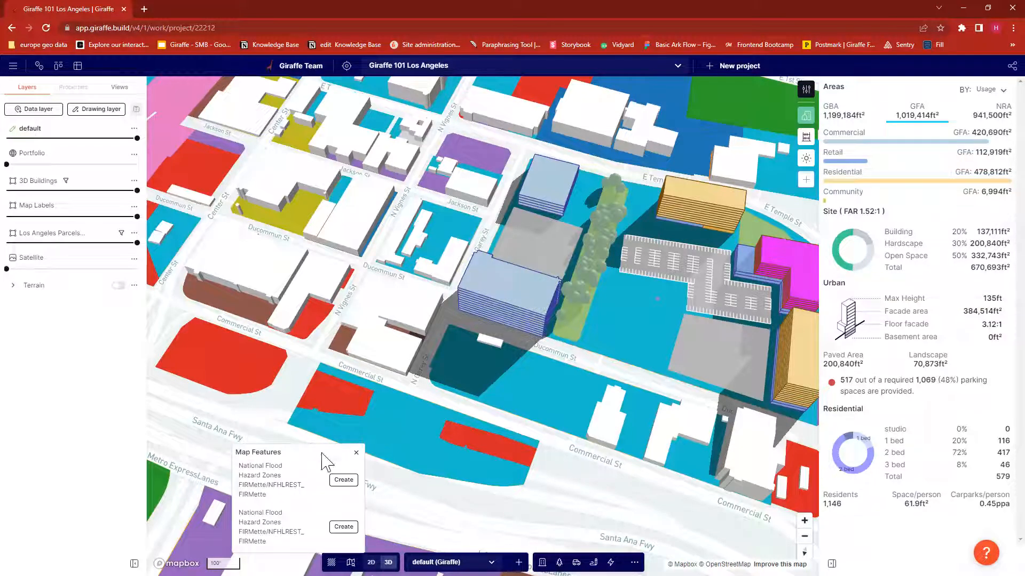
left_click(578, 457)
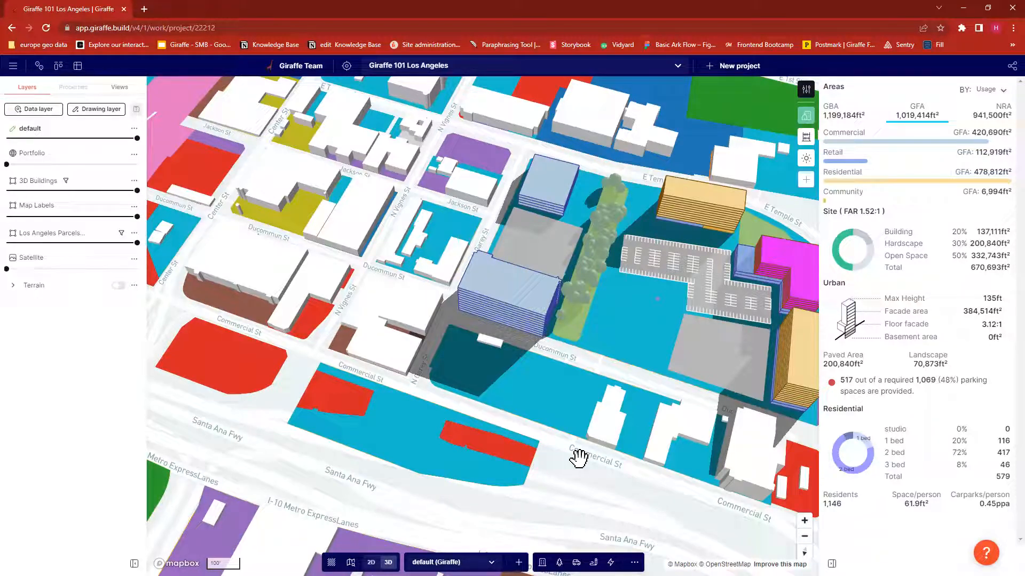
left_click_drag(552, 486, 564, 481)
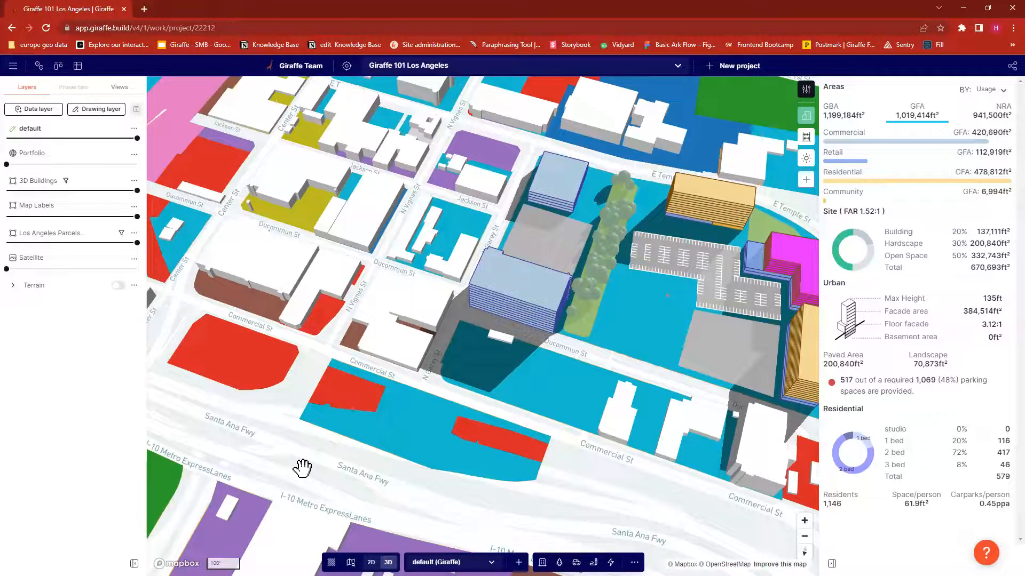
mouse_move(608, 486)
left_mouse_down()
mouse_move(593, 473)
mouse_move(603, 472)
left_mouse_up()
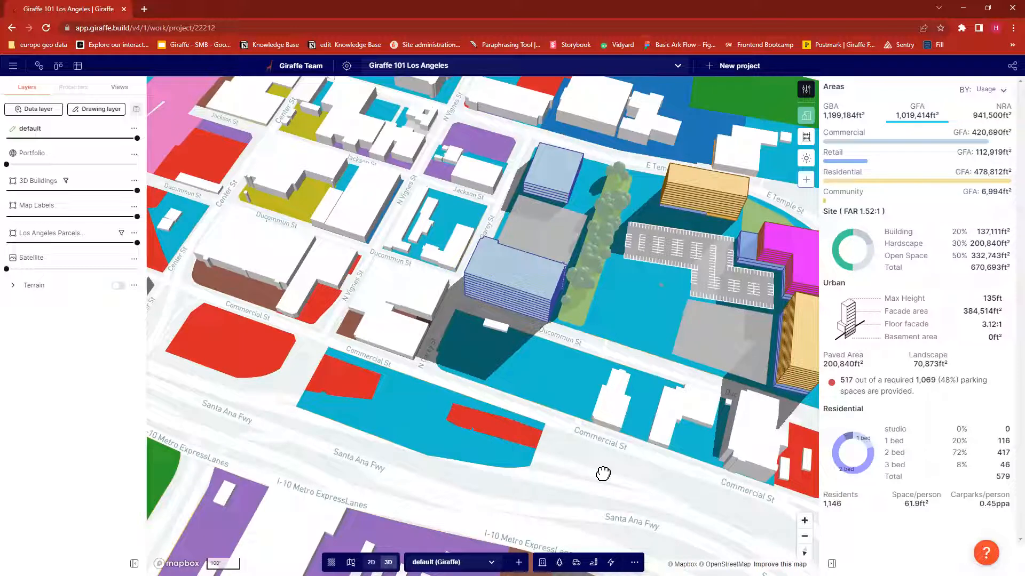
left_click(588, 495)
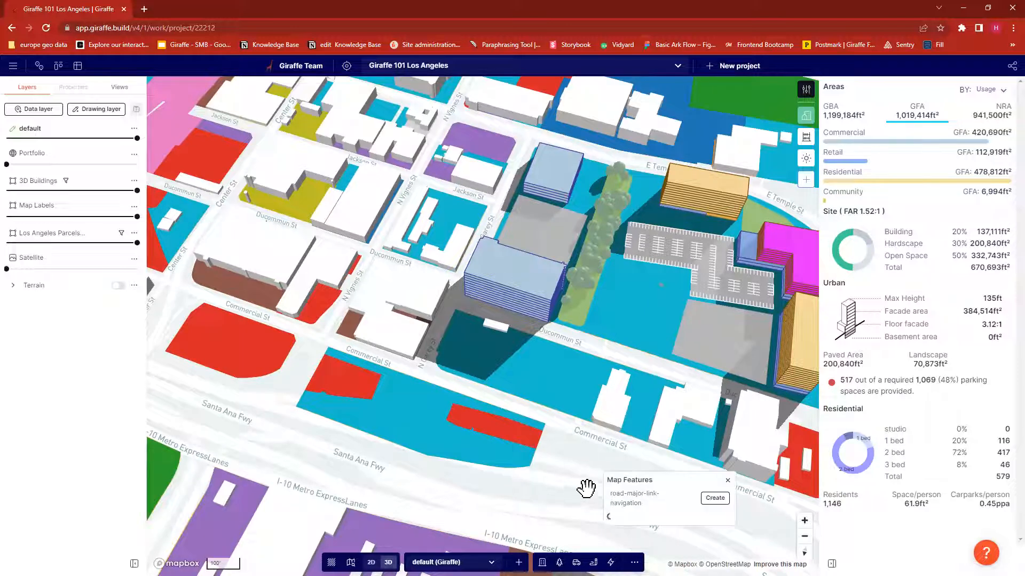
left_click(728, 476)
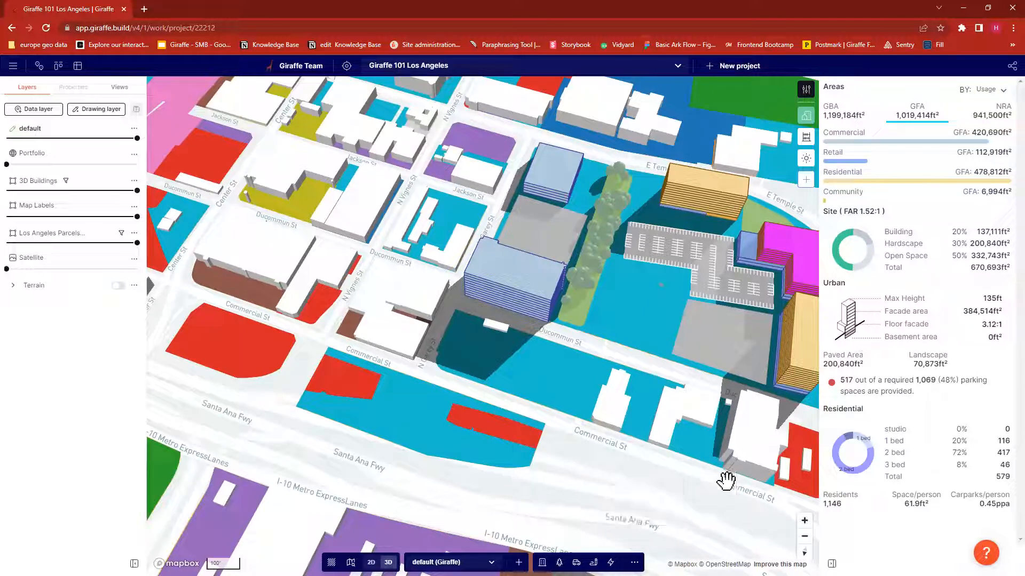
left_click(457, 486)
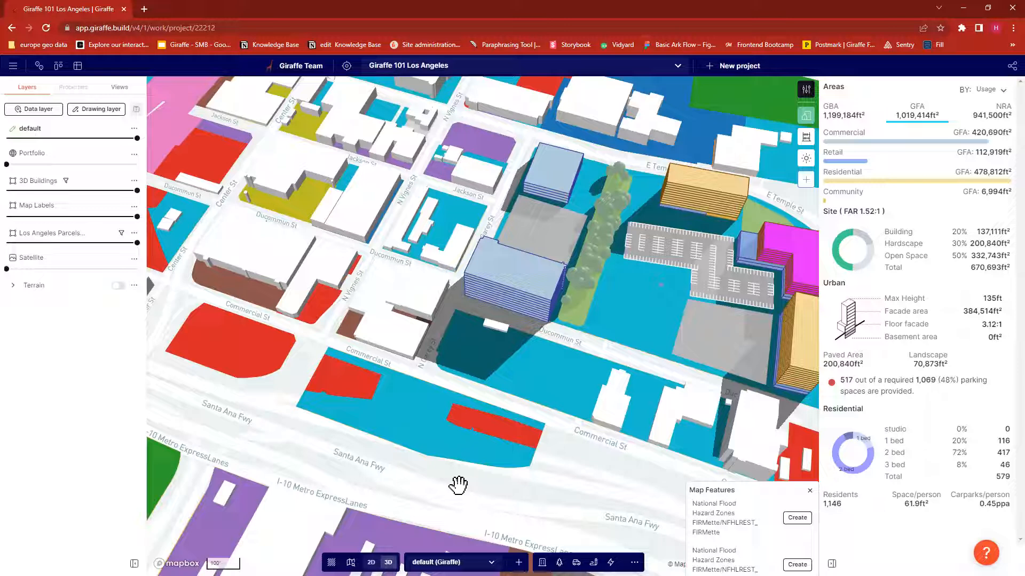
left_click(809, 491)
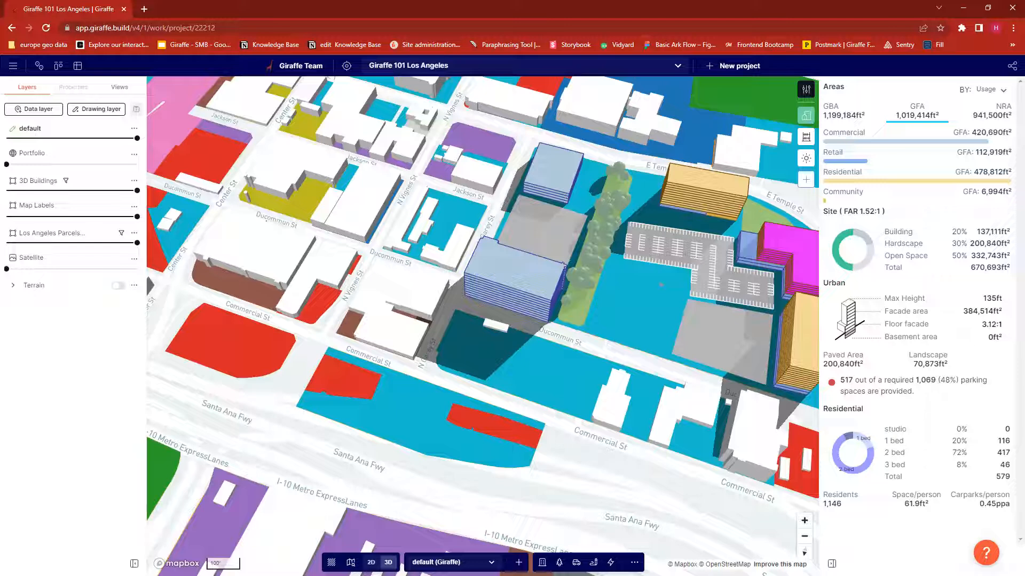
Step: Open the Info Hub help and choose to get in touch with support
left_click(986, 552)
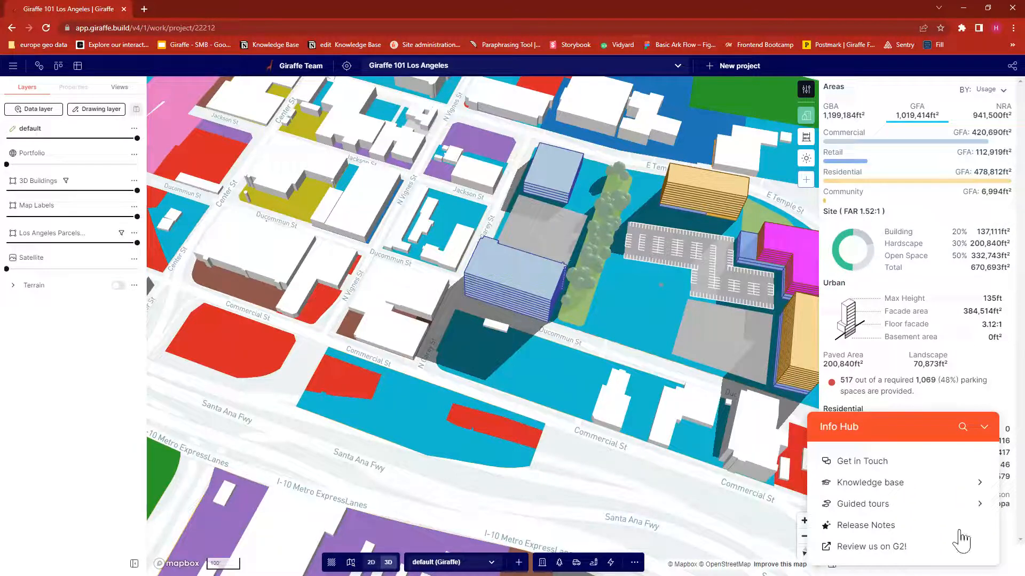
left_click(914, 469)
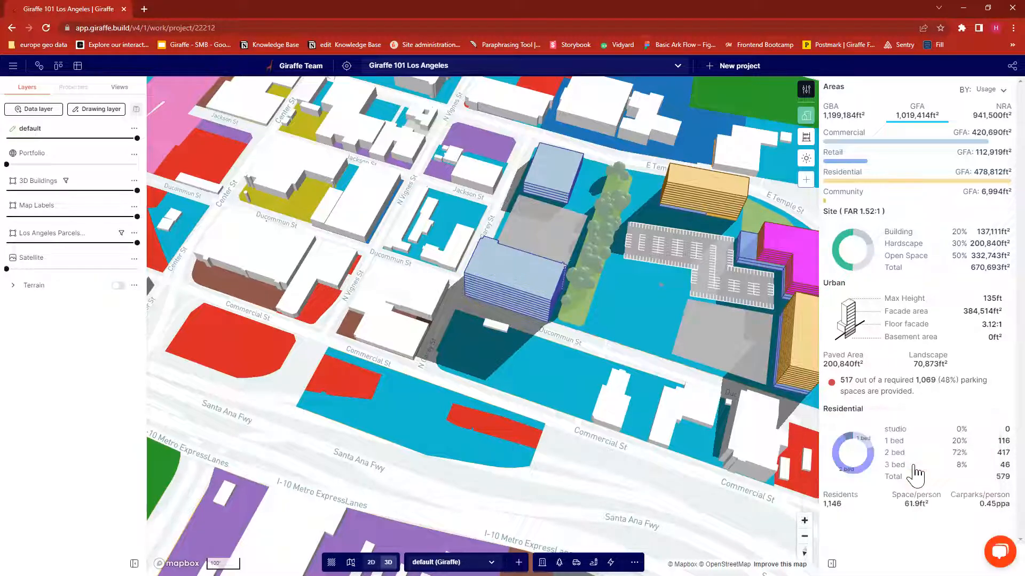